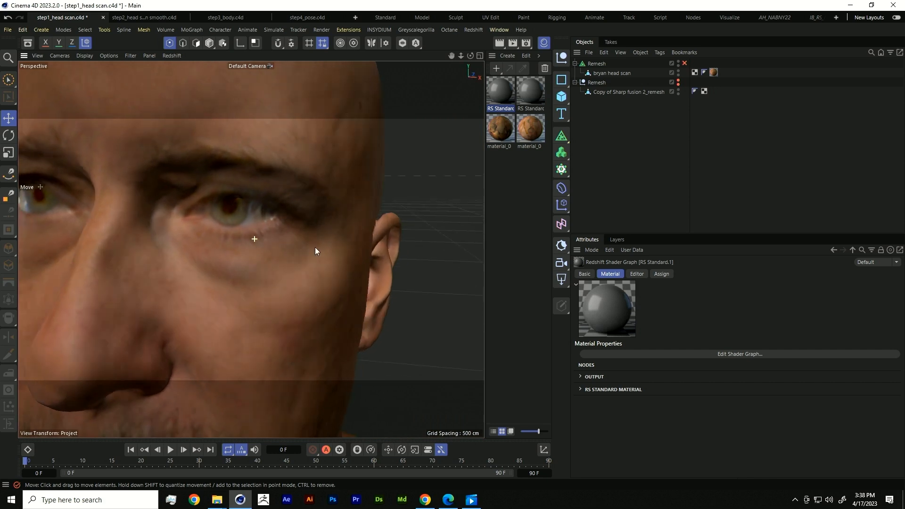
Examine the textured head scan from the front and side, including the eyes and nose.
right_click_drag(281, 248, 246, 272, "alt")
middle_click_drag(261, 294, 283, 261, "alt")
right_click_drag(210, 182, 245, 160, "alt")
left_click_drag(242, 242, 322, 242, "alt")
right_click_drag(321, 243, 272, 256, "alt")
left_click_drag(272, 256, 270, 288, "alt")
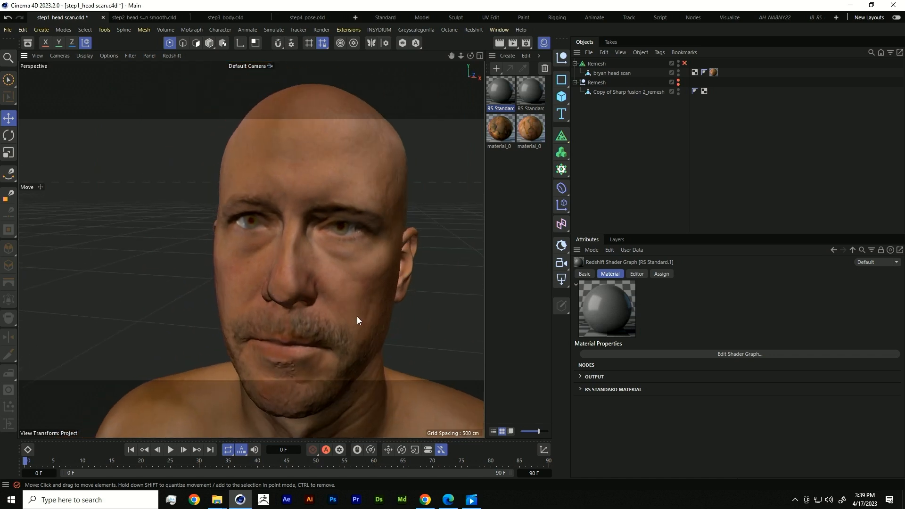
left_click_drag(358, 316, 230, 262, "alt")
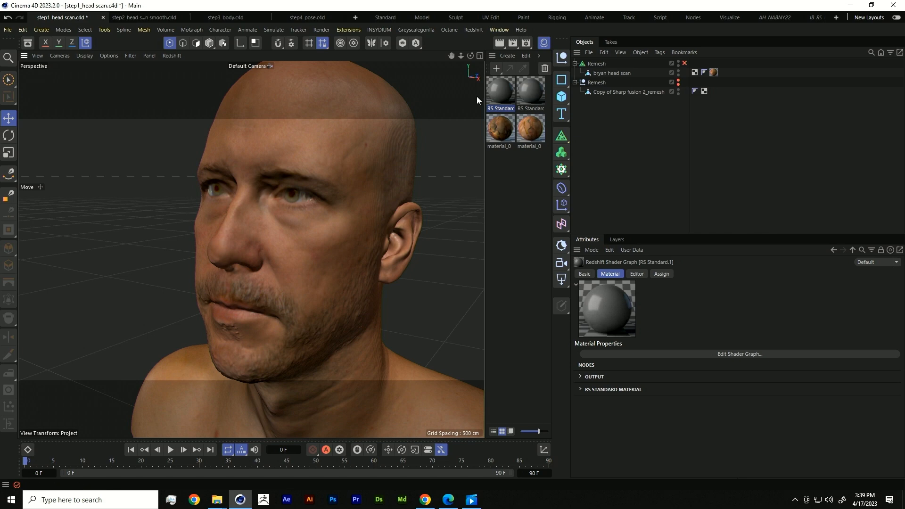
Switch the viewport to Gouraud Shading (Lines) to inspect the polygon density of the head scan.
left_click(84, 56)
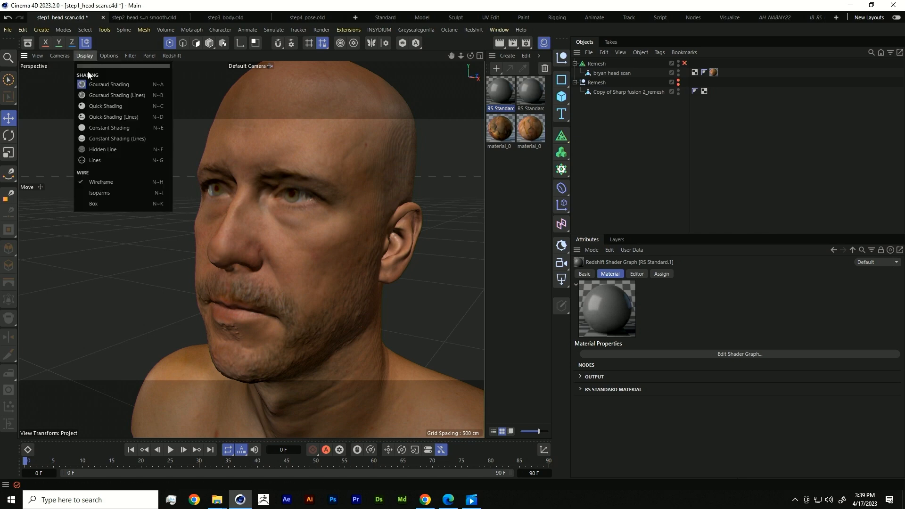
left_click(100, 96)
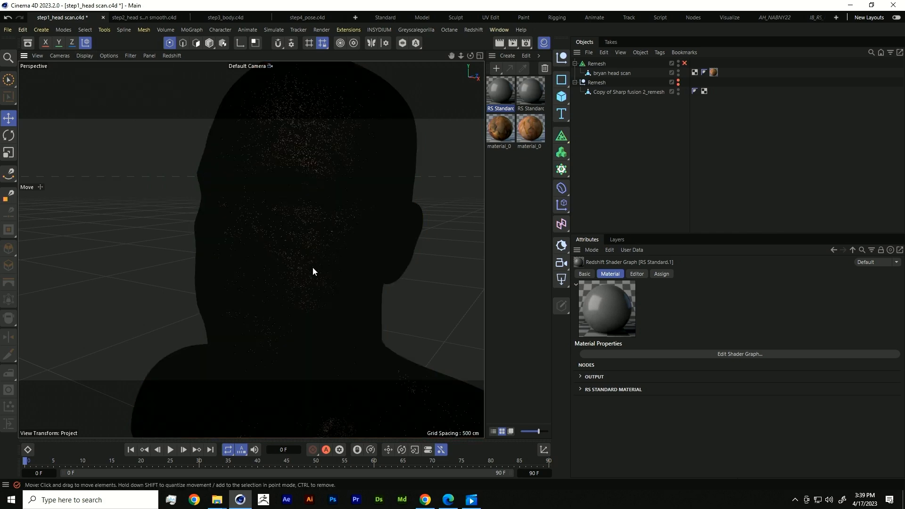
right_click_drag(306, 265, 333, 256, "alt")
right_click_drag(377, 227, 355, 234, "alt")
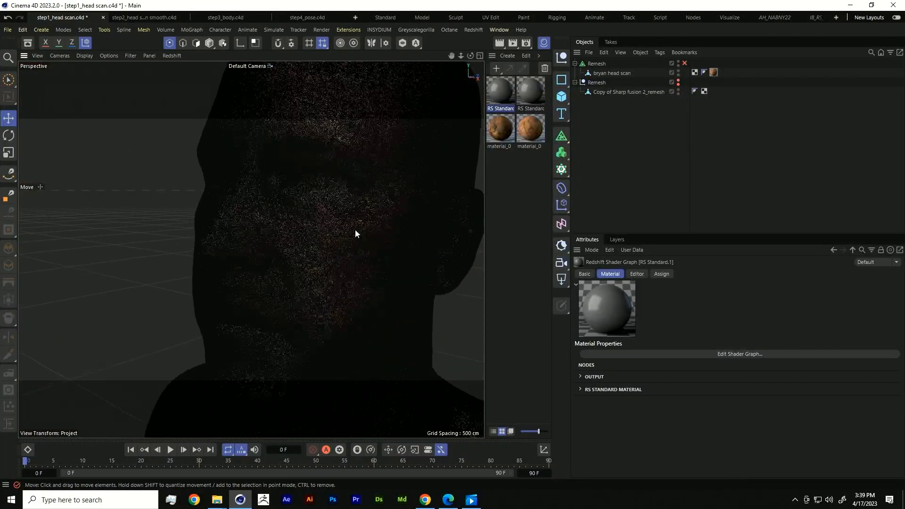
Review the ZRemesher mesh density setting of the Remesh generator above the head scan.
left_click(605, 64)
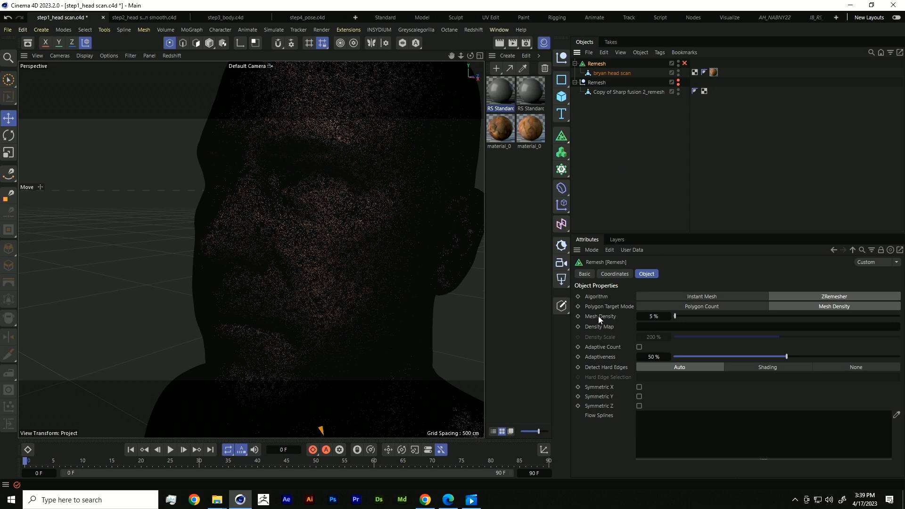
left_click(653, 317)
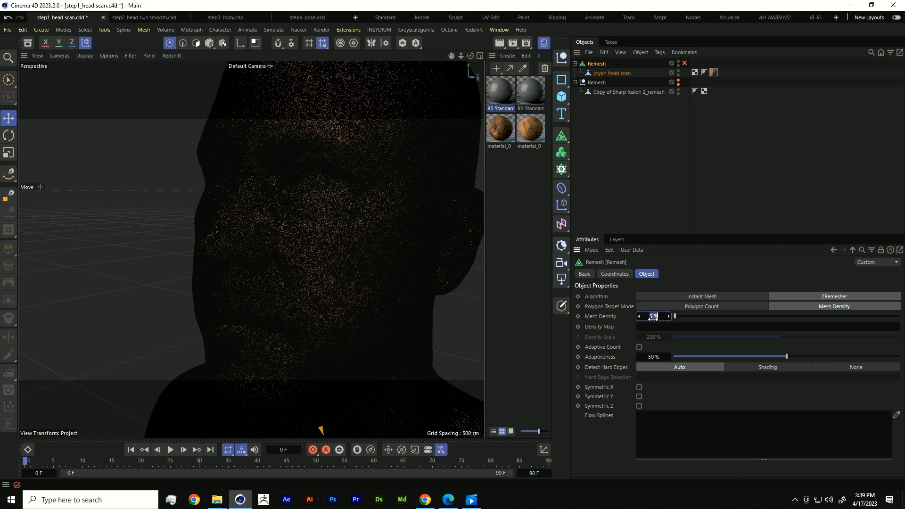
left_click(636, 173)
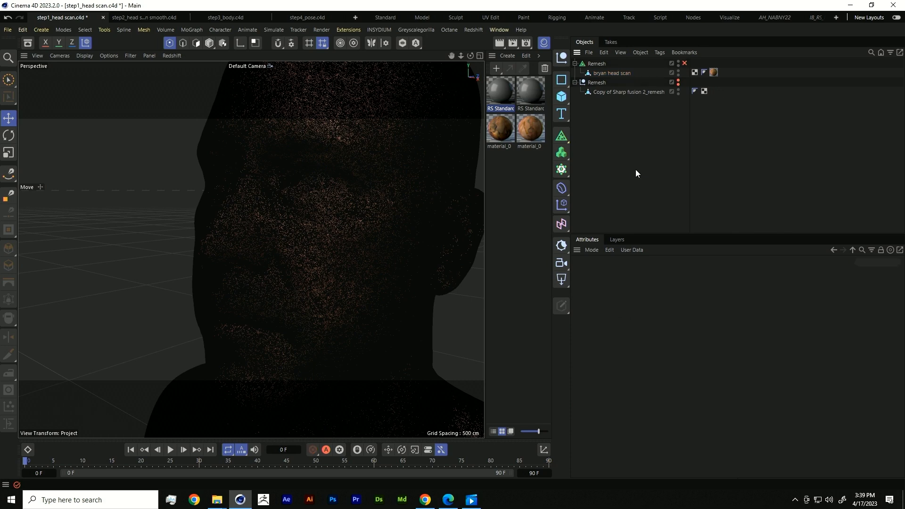
Hide the original head scan, show the remeshed copy instead and inspect its polygon flow around the face.
left_click(678, 81)
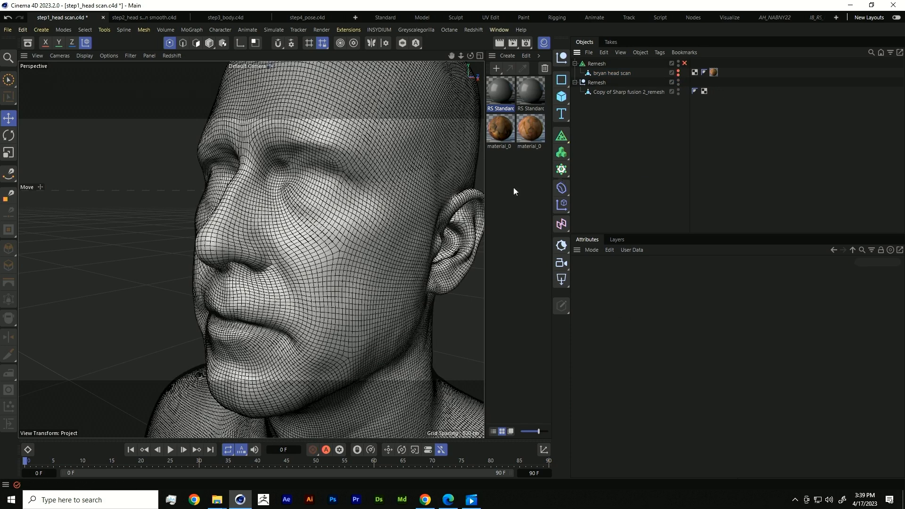
left_click_drag(267, 228, 314, 233, "alt")
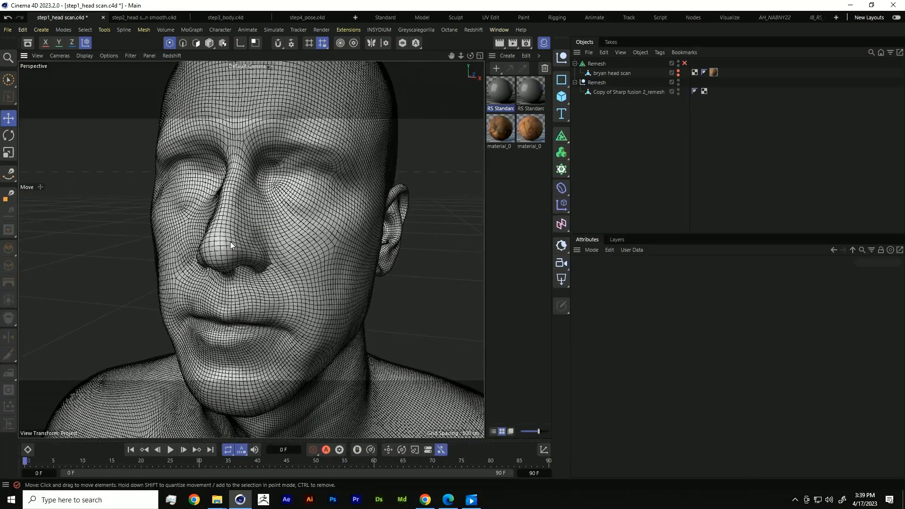
left_click_drag(230, 242, 476, 161, "alt")
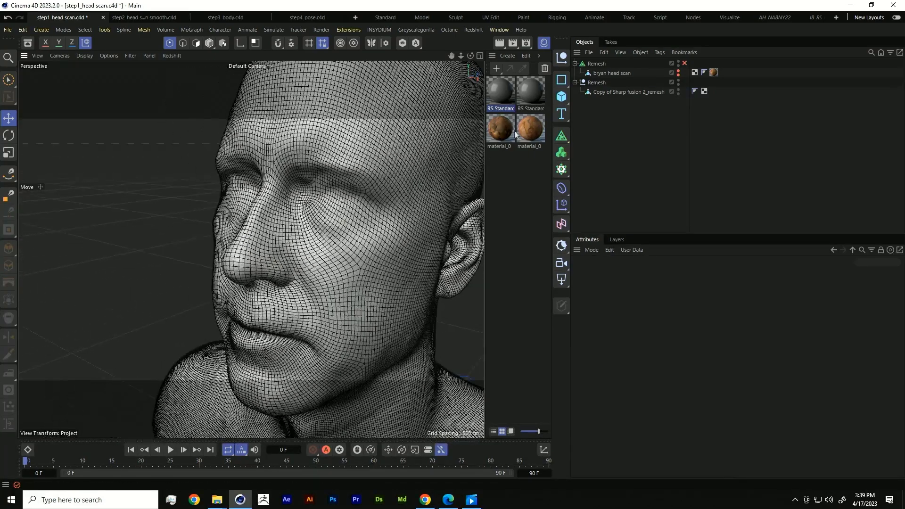
left_click(596, 63)
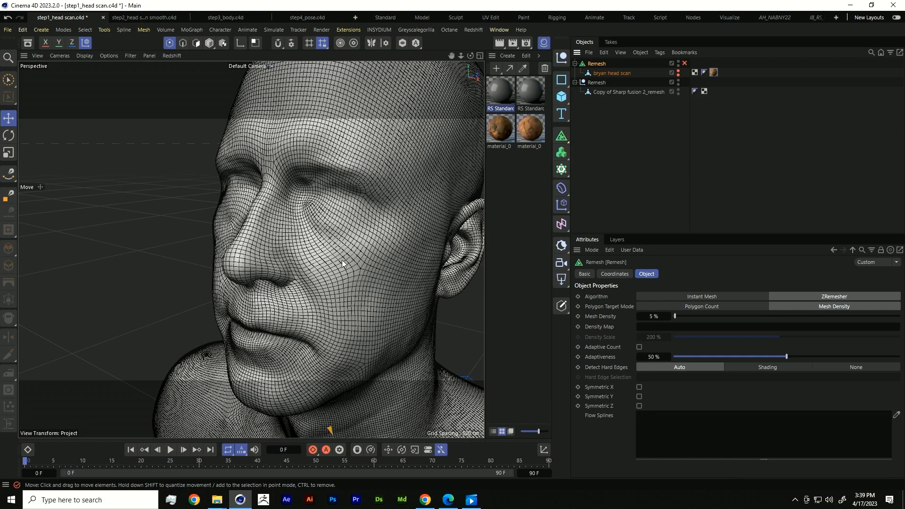
left_click_drag(273, 258, 286, 258, "alt")
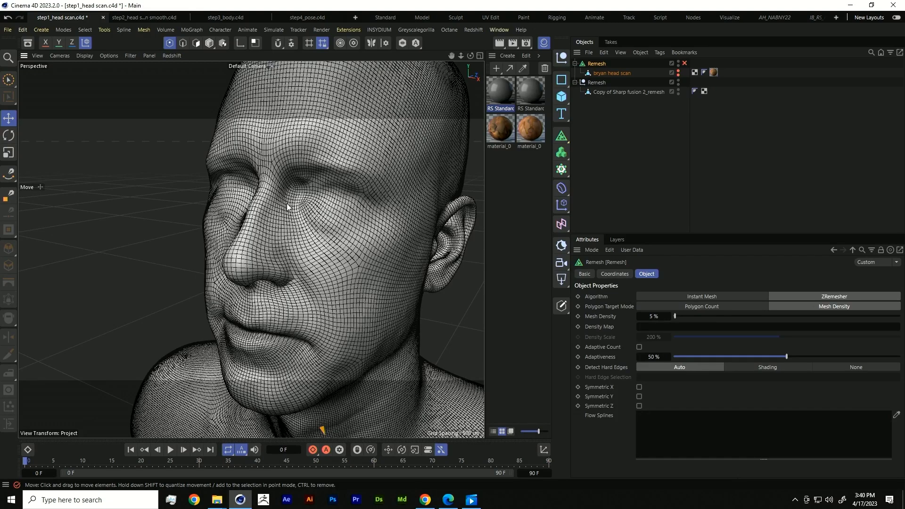
left_click_drag(302, 205, 324, 216, "alt")
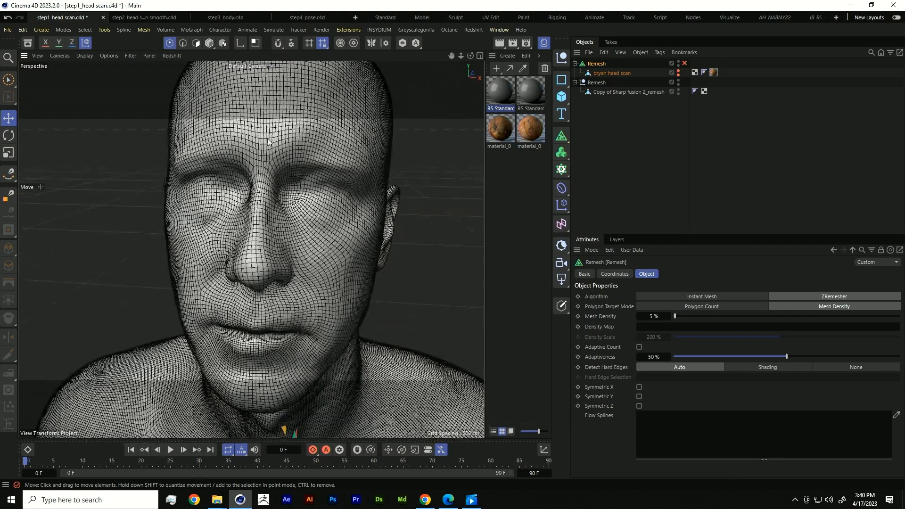
Switch to the step2_head scan smooth.c4d document and examine the smoothed head from several angles.
left_click(157, 18)
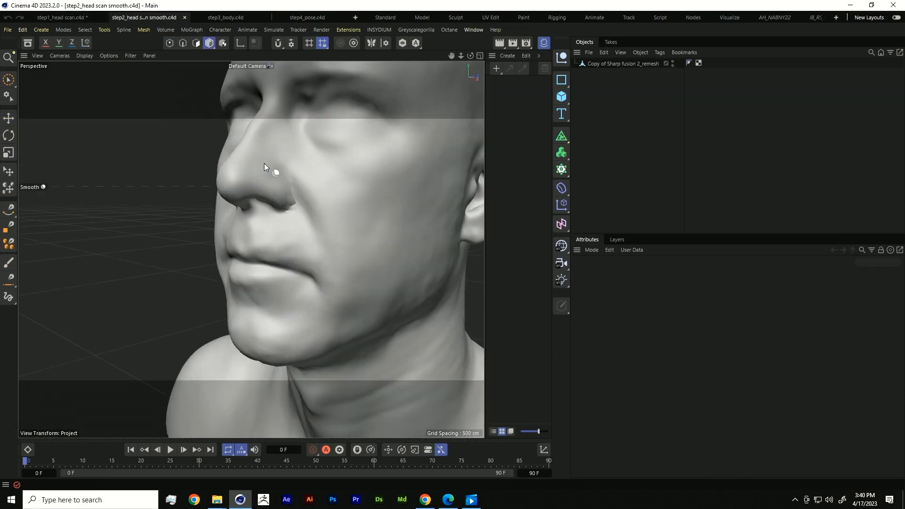
left_click_drag(325, 177, 318, 230, "alt")
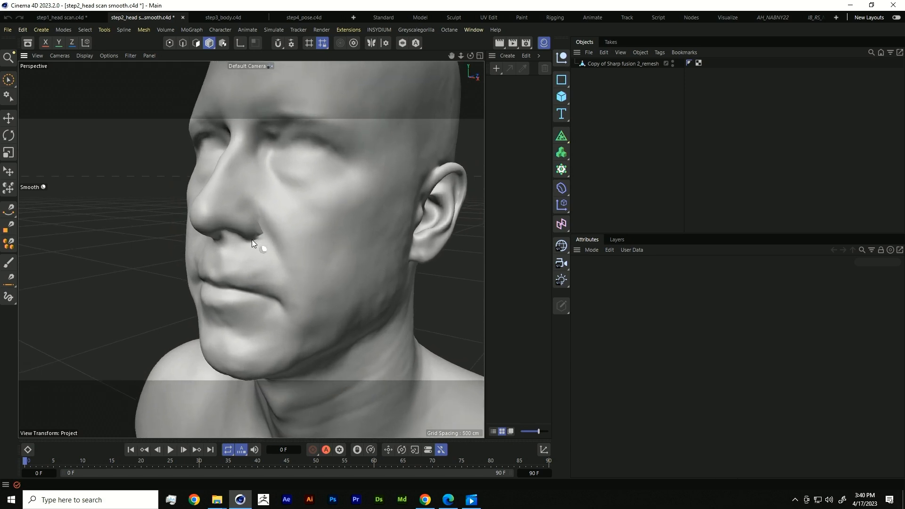
scroll(251, 240, "up", 3)
left_click_drag(271, 237, 284, 251, "alt")
right_click_drag(284, 251, 270, 259, "alt")
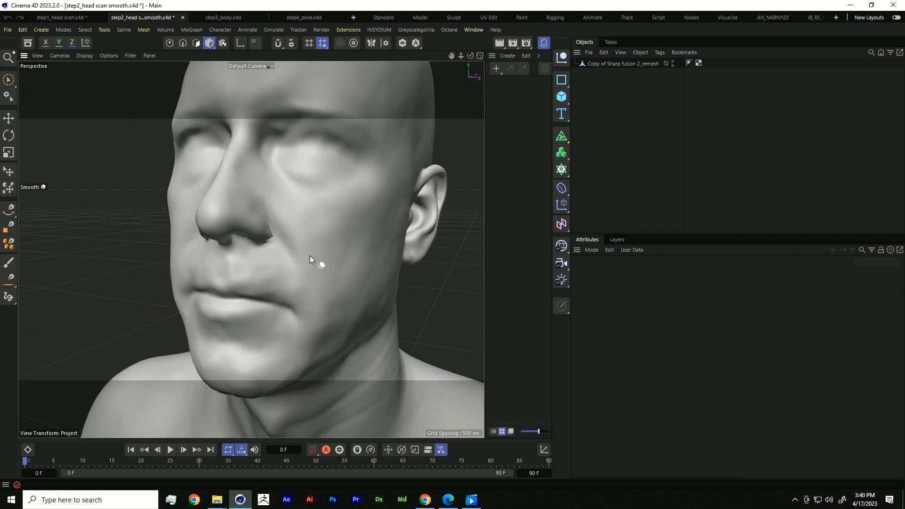
left_click_drag(310, 256, 282, 287, "alt")
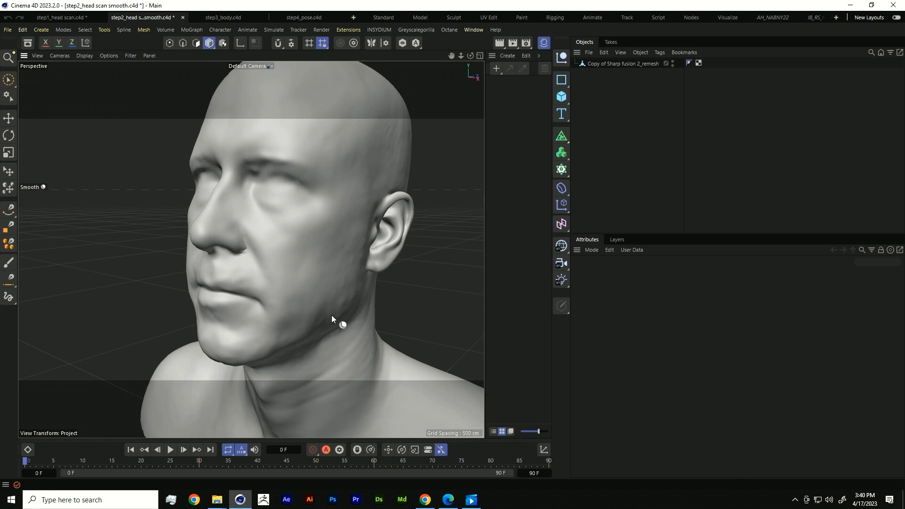
mouse_move(325, 286)
left_mouse_down("alt")
mouse_move(342, 287)
mouse_move(318, 290)
mouse_move(321, 306)
mouse_move(344, 281)
mouse_move(318, 298)
mouse_move(334, 273)
mouse_move(329, 285)
left_mouse_up("alt")
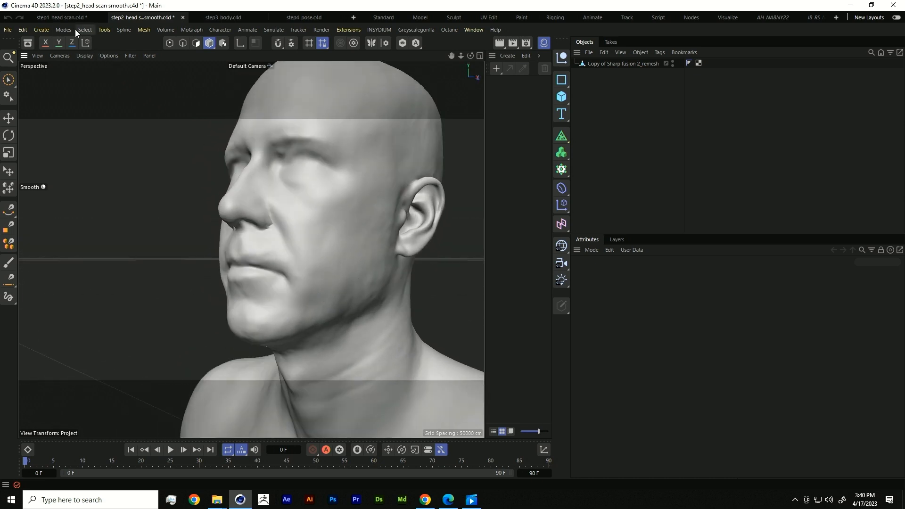
Activate the sculpting Smooth brush on the remeshed head, with size about 21 and strength about 17%.
left_click(63, 30)
mouse_move(143, 29)
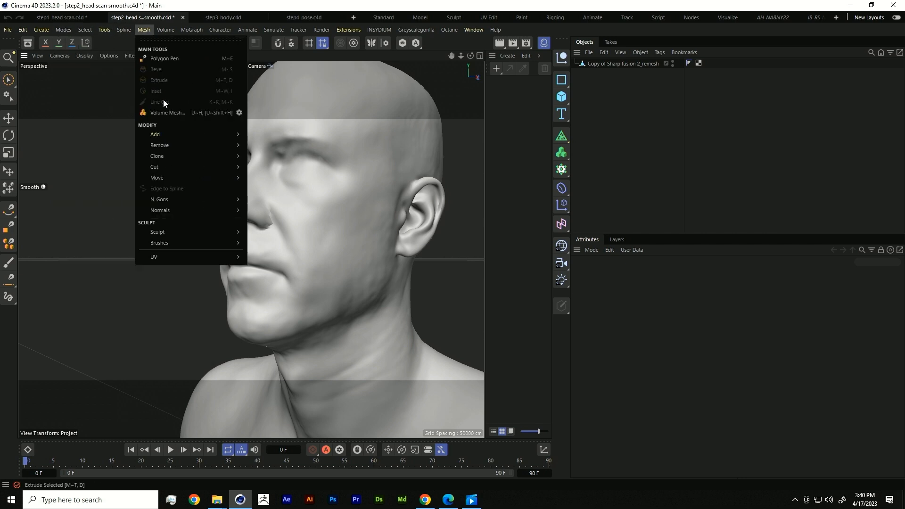
mouse_move(185, 242)
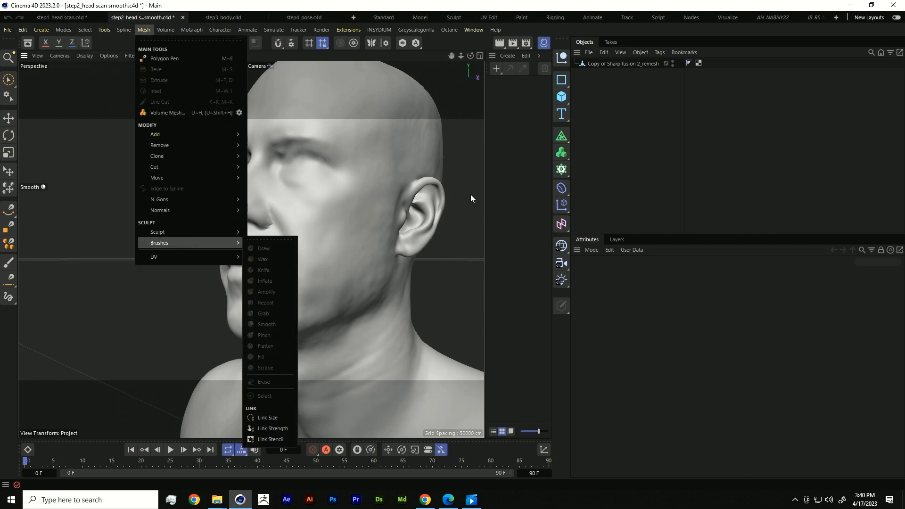
left_click(643, 177)
left_click(629, 62)
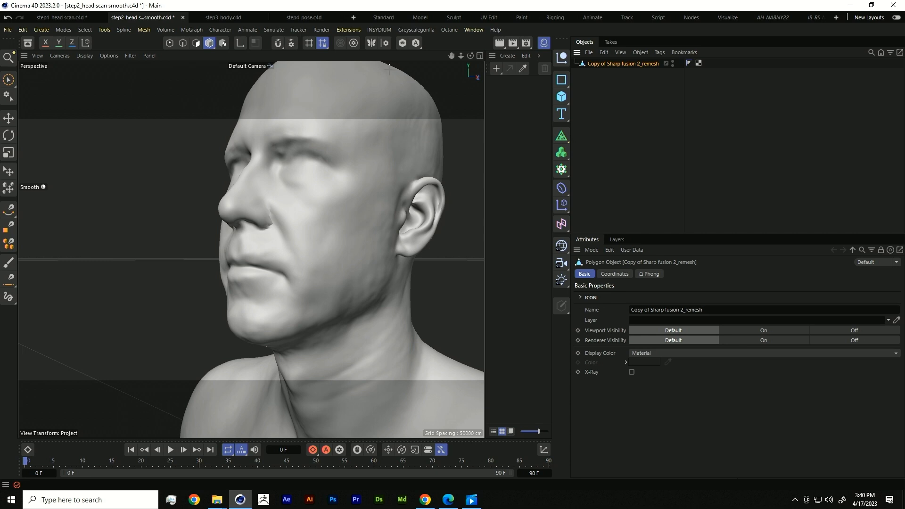
left_click(143, 30)
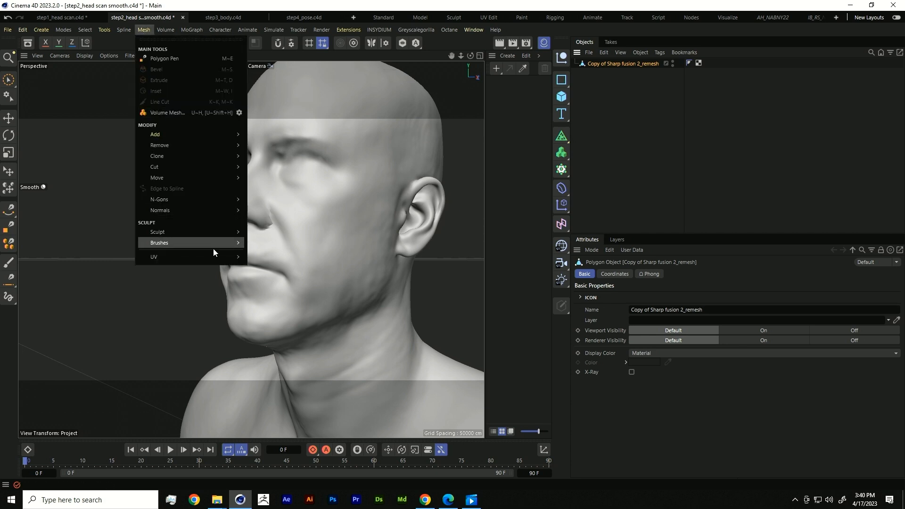
mouse_move(219, 242)
left_click(272, 322)
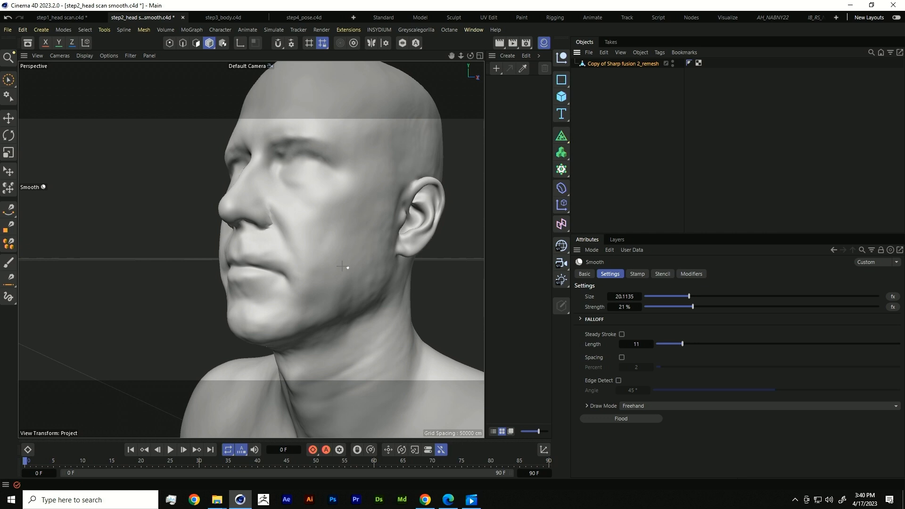
middle_click_drag(340, 263, 342, 260)
Examine the surface of the head around the jaw, lips, nostrils and eyes from several angles.
left_click_drag(350, 279, 366, 276, "alt")
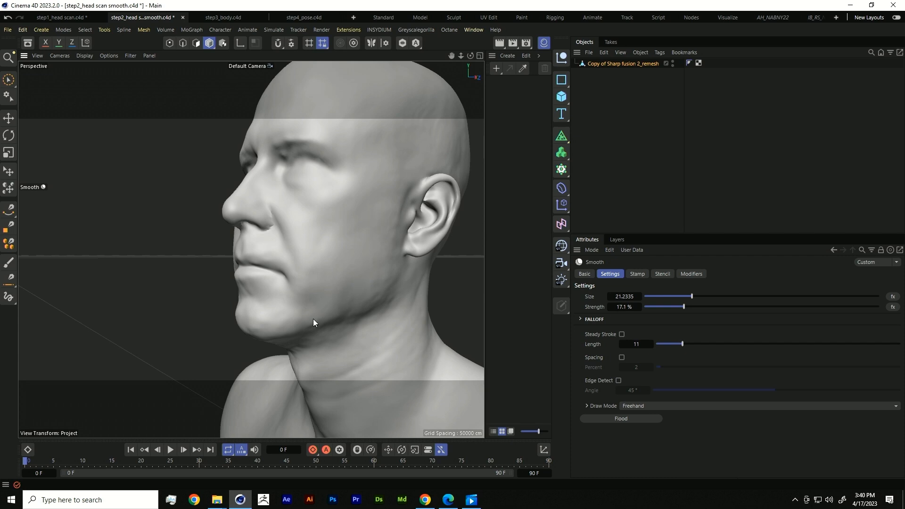
left_click_drag(304, 290, 349, 293, "alt")
scroll(248, 222, "up", 3)
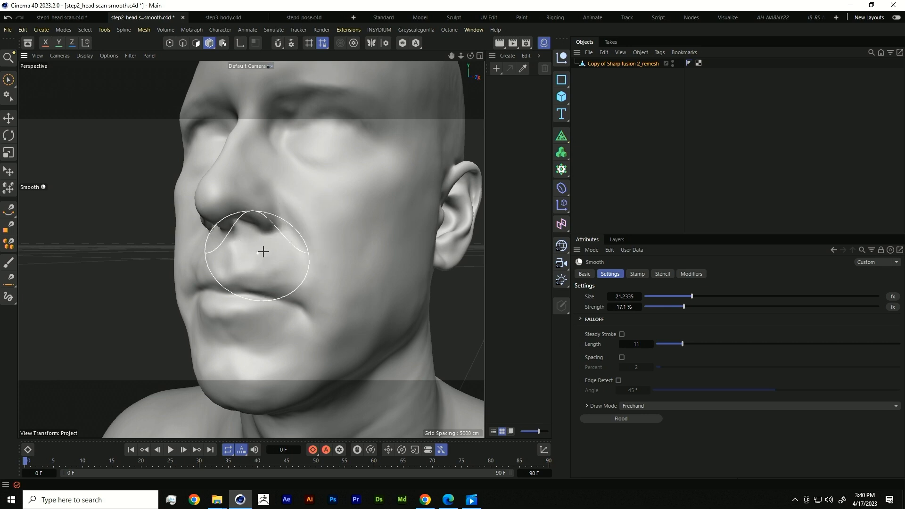
left_click_drag(263, 252, 324, 242, "alt")
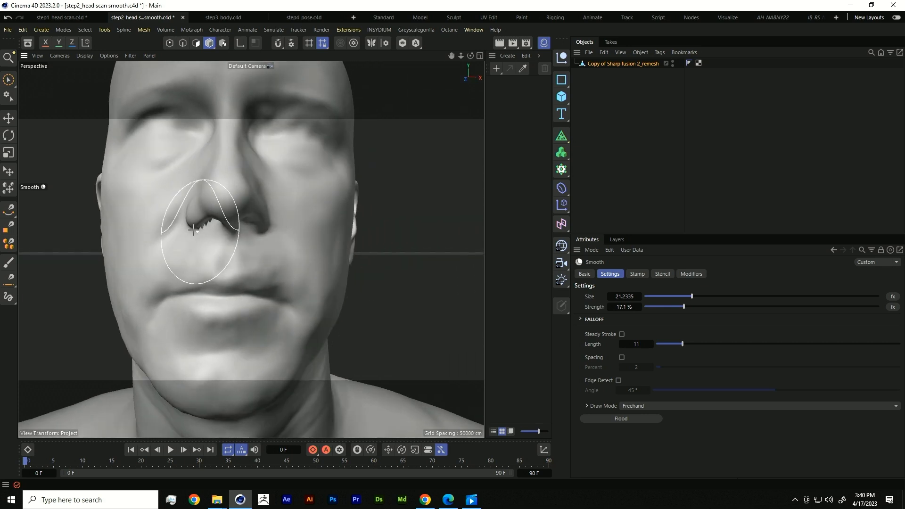
mouse_move(202, 233)
left_mouse_down("alt")
mouse_move(221, 241)
mouse_move(236, 224)
left_mouse_up("alt")
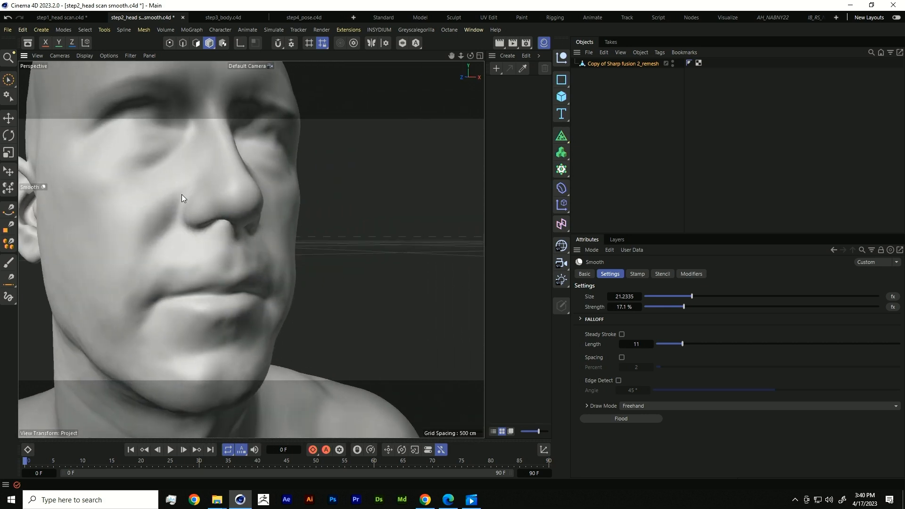
left_click_drag(188, 198, 276, 212, "alt")
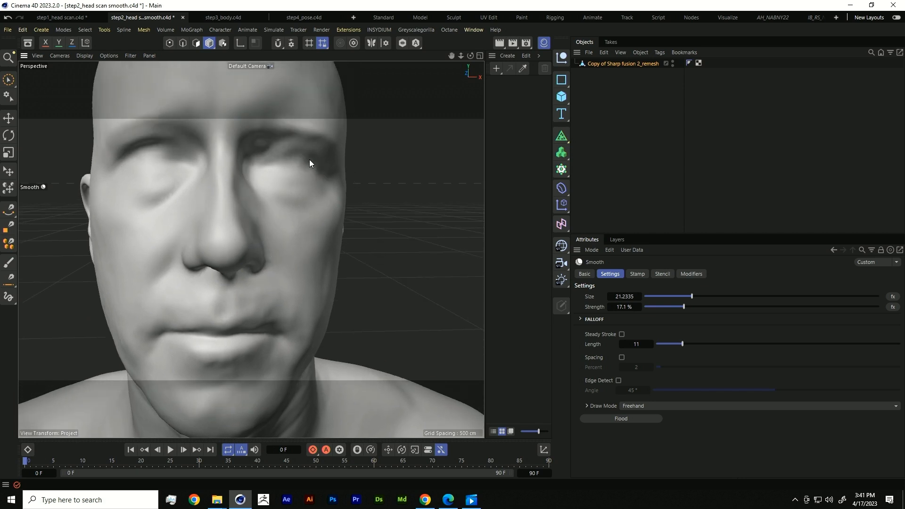
left_click_drag(323, 249, 285, 256, "alt")
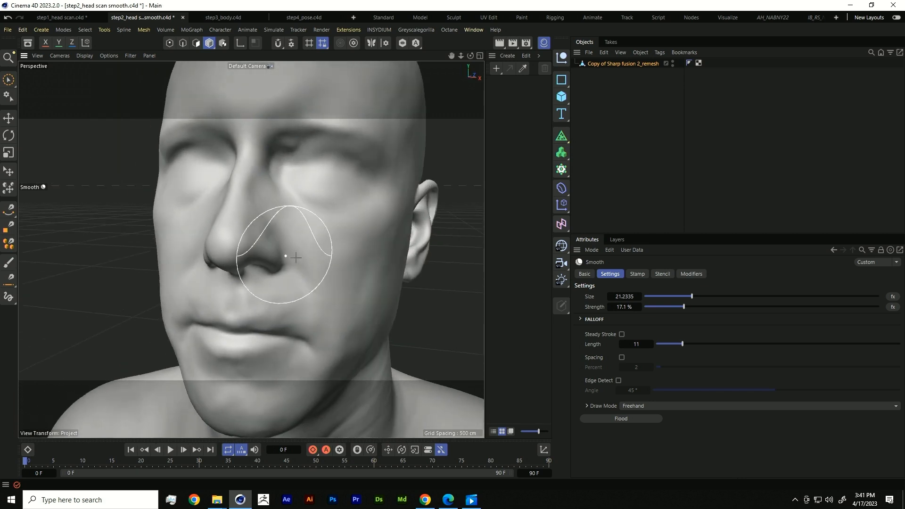
right_click_drag(285, 257, 307, 291, "alt")
mouse_move(307, 291)
left_mouse_down("alt")
mouse_move(287, 275)
mouse_move(295, 269)
mouse_move(221, 283)
left_mouse_up("alt")
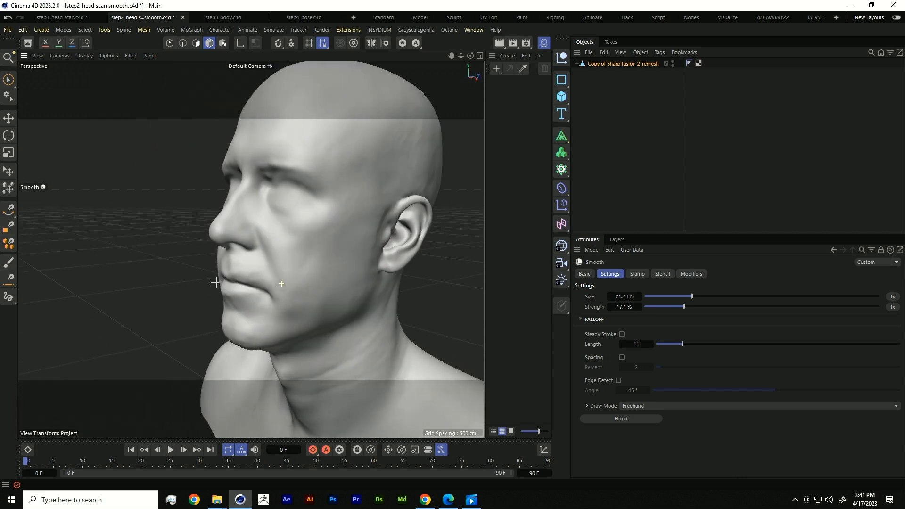
Copy the smoothed head mesh into the step3_body.c4d document and switch its editor and renderer visibility explicitly on.
left_click(613, 64)
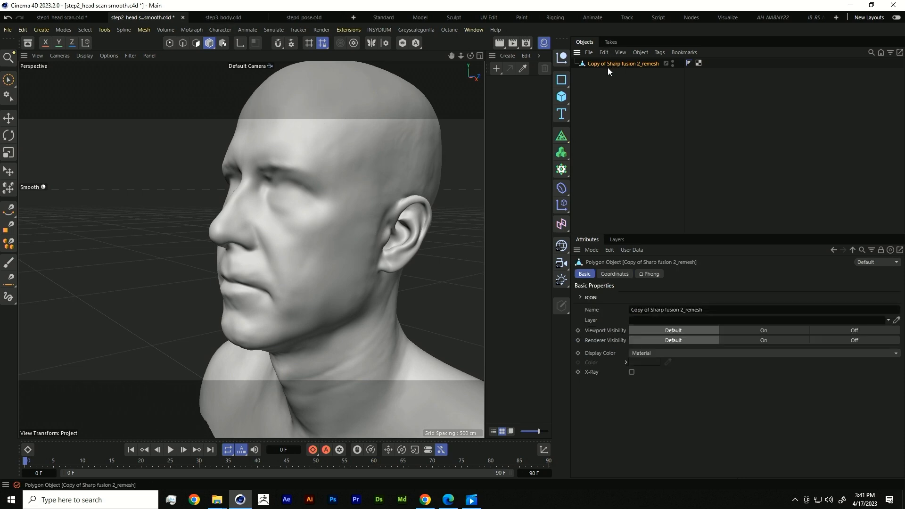
left_click(231, 15)
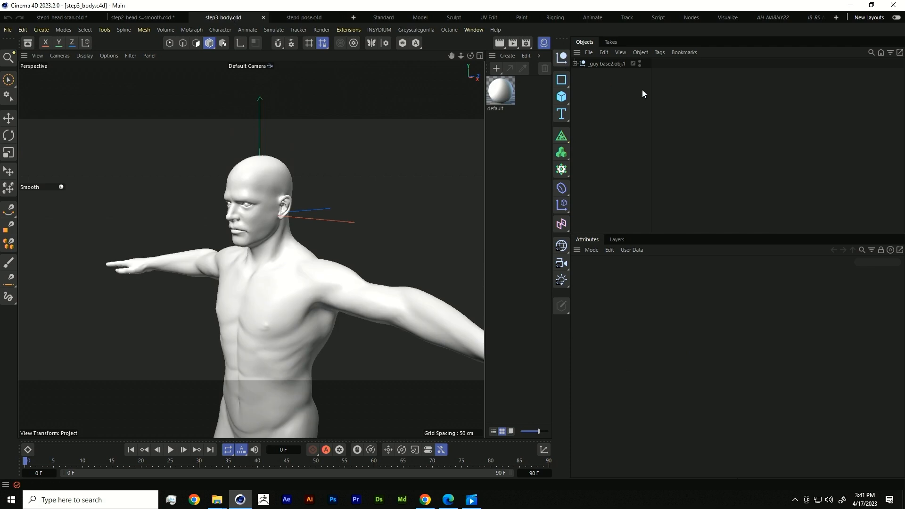
key("ctrl+v")
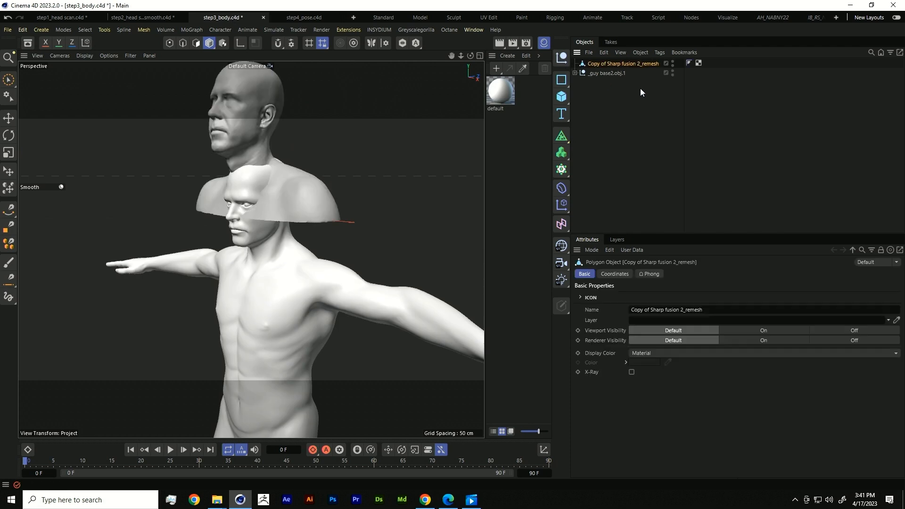
left_click(672, 66, "alt")
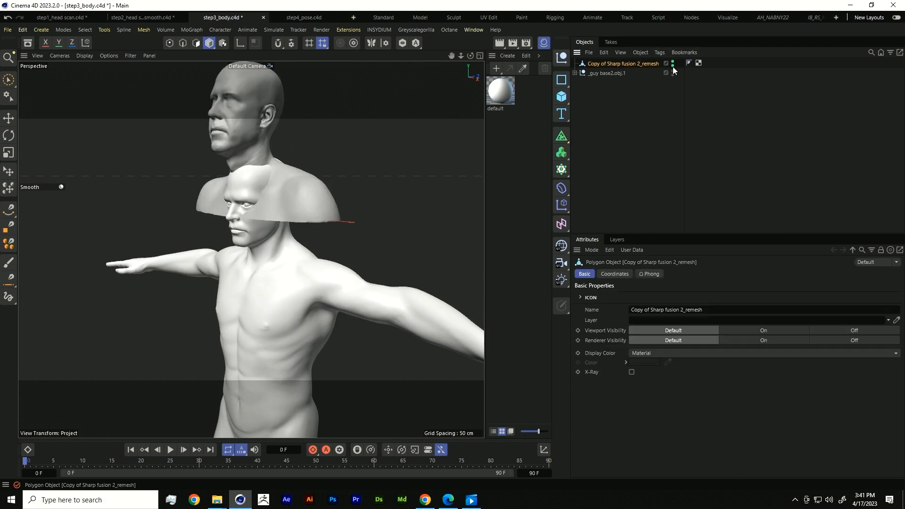
Hide the copied head mesh and examine the base body from several angles and distances.
left_click_drag(672, 65, 672, 74, "alt")
left_click(672, 74)
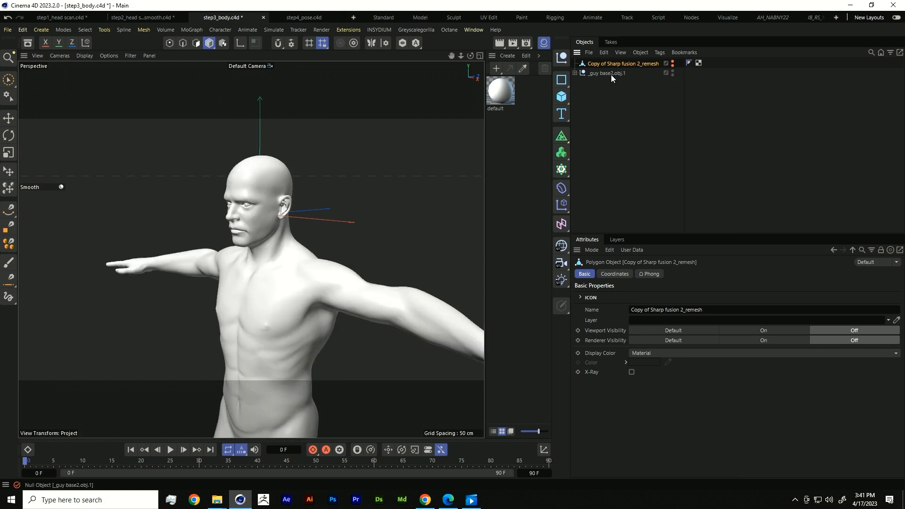
left_click_drag(274, 297, 283, 296, "alt")
scroll(267, 299, "down", 3)
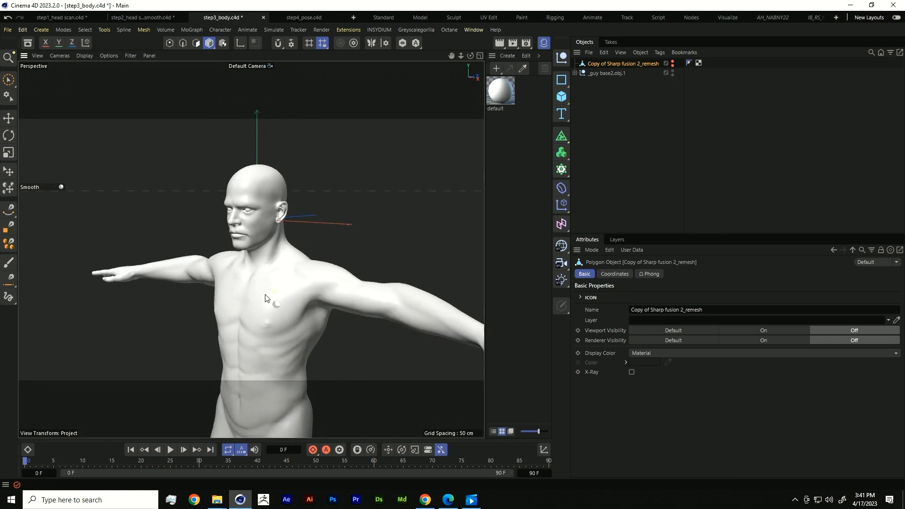
middle_click_drag(289, 299, 269, 256, "alt")
left_click_drag(239, 291, 223, 298, "alt")
scroll(223, 307, "down", 4)
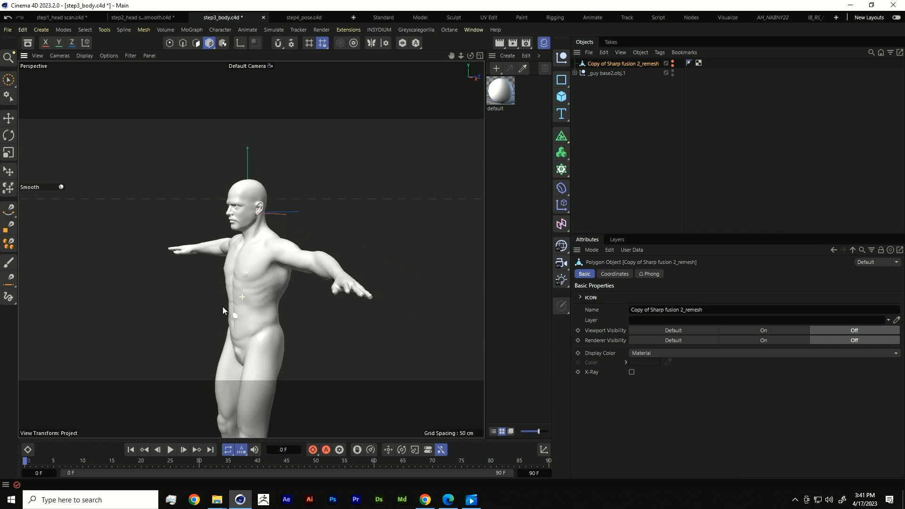
middle_click_drag(258, 322, 254, 291, "alt")
left_click_drag(239, 296, 289, 295, "alt")
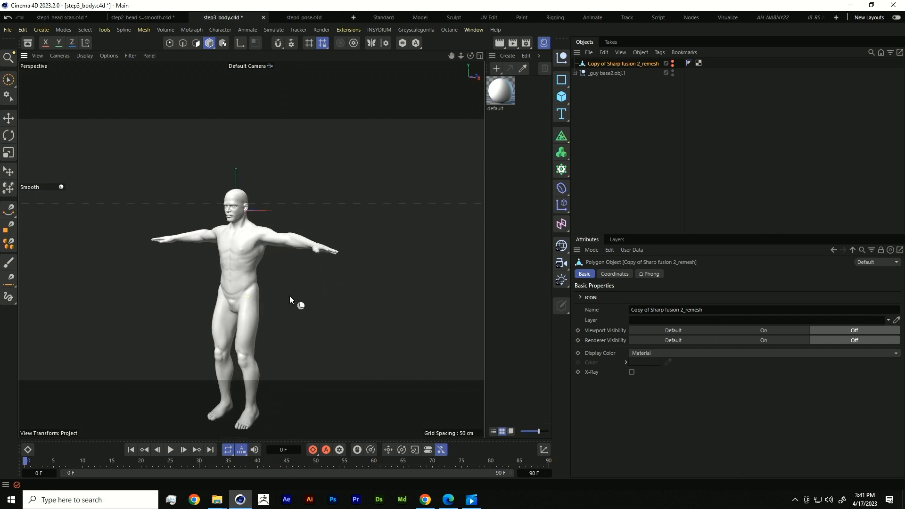
scroll(275, 167, "up", 5)
right_click_drag(275, 167, 322, 150, "alt")
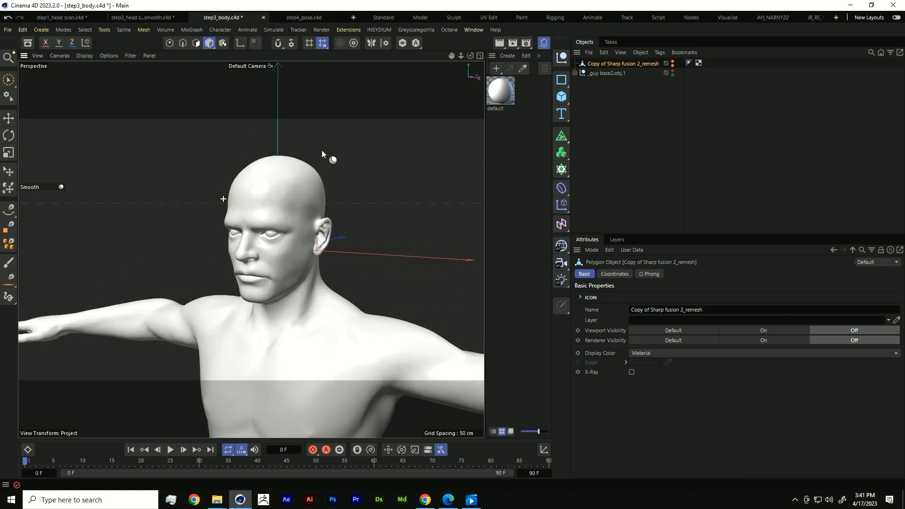
left_click_drag(289, 239, 280, 240, "alt")
right_click_drag(292, 278, 260, 273, "alt")
middle_click_drag(309, 305, 282, 250, "alt")
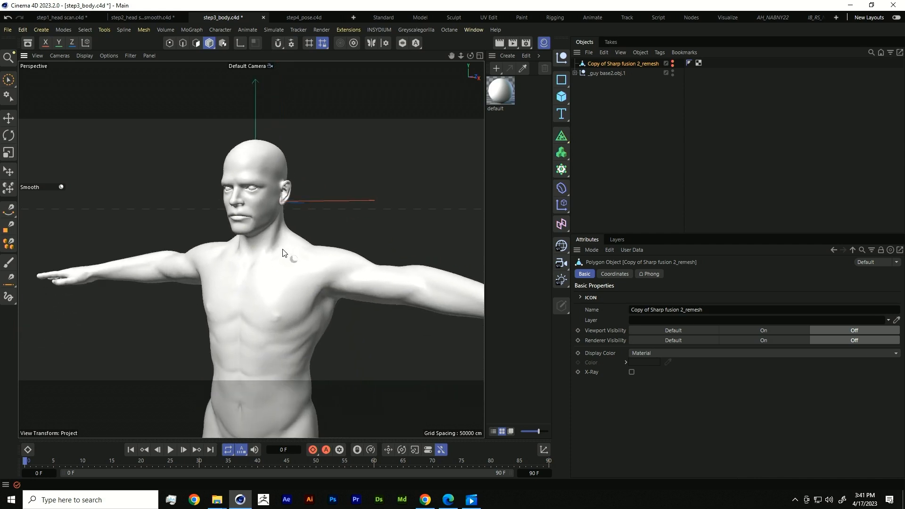
right_click_drag(281, 250, 265, 259, "alt")
left_click_drag(266, 253, 257, 294, "alt")
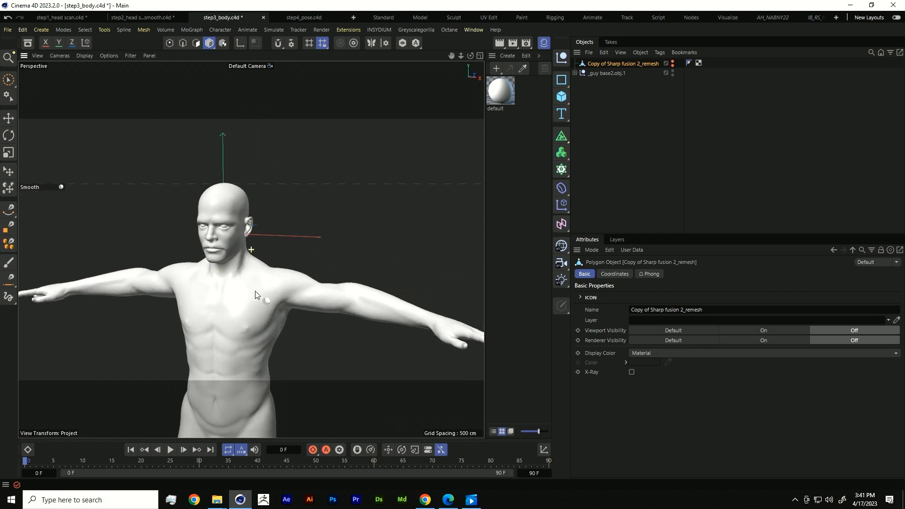
Show the copied head mesh again and move it down and across onto the base body's head in the orthographic views.
left_click(672, 64, "ctrl")
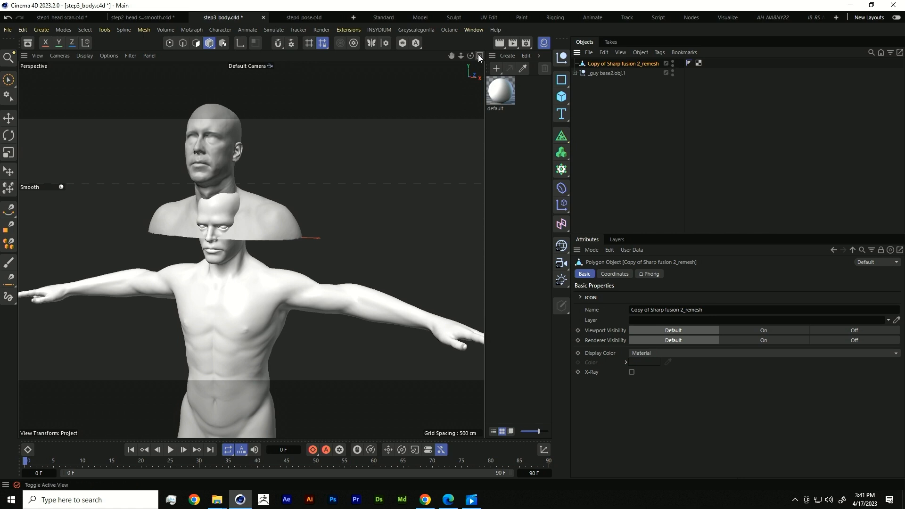
left_click(478, 57)
key("e")
left_click_drag(365, 298, 354, 343)
left_click_drag(373, 194, 370, 178)
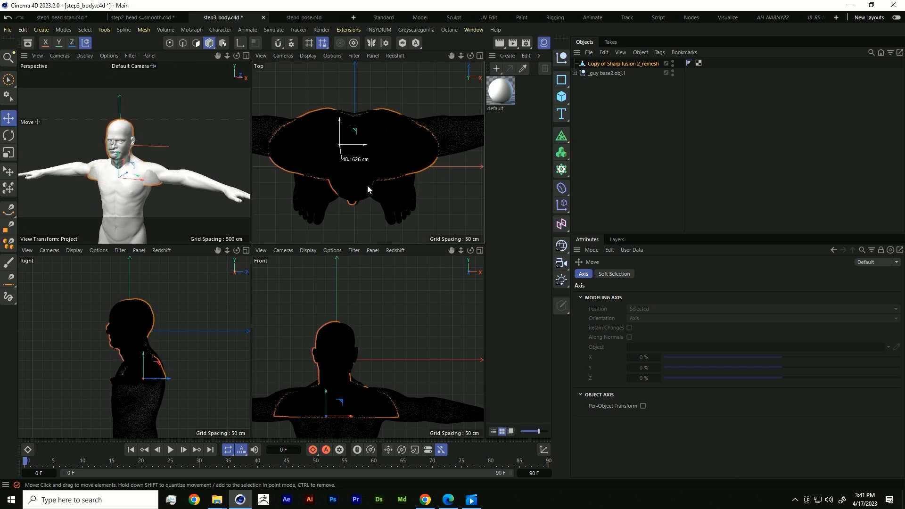
Refine the scanned head's fit over the body's neck and face in the side view, and nudge it forward in perspective.
left_click(246, 250)
left_click_drag(279, 322, 412, 283)
key("r")
key("e")
left_click(480, 56)
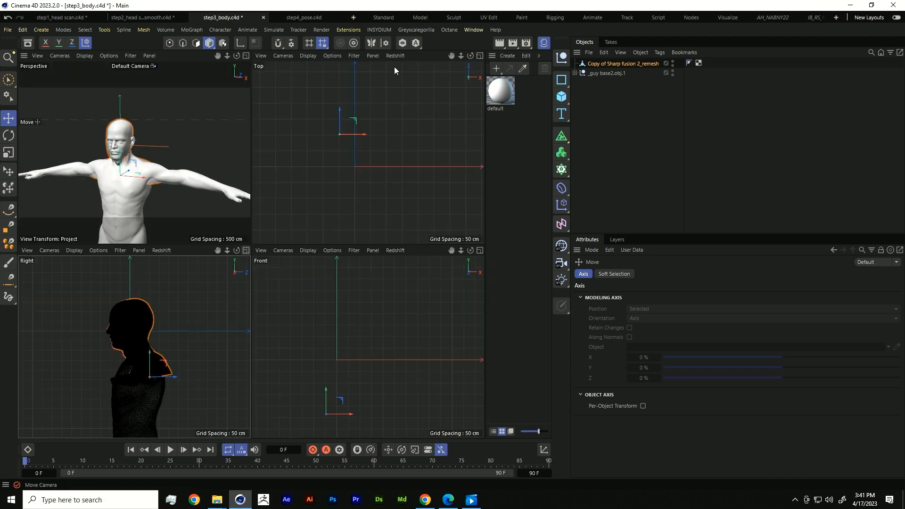
left_click(246, 55)
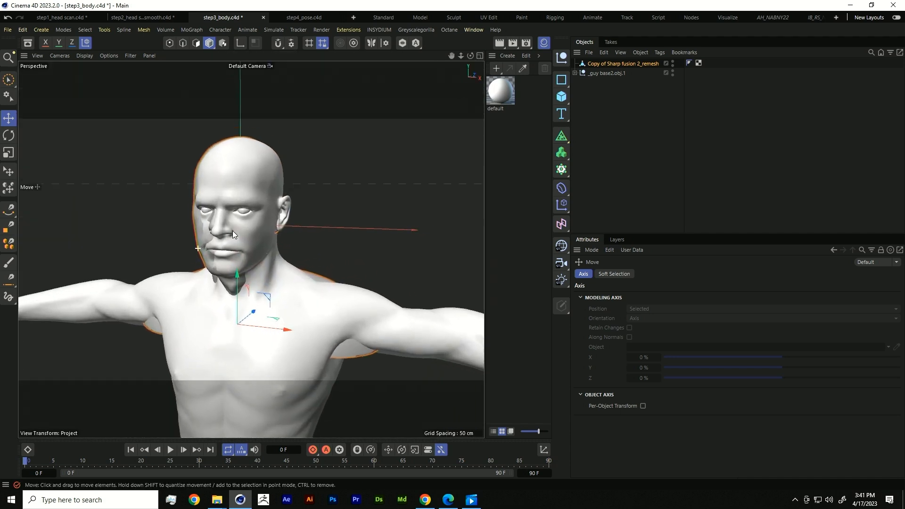
left_click_drag(232, 231, 267, 340, "alt")
left_click_drag(230, 257, 352, 275, "alt")
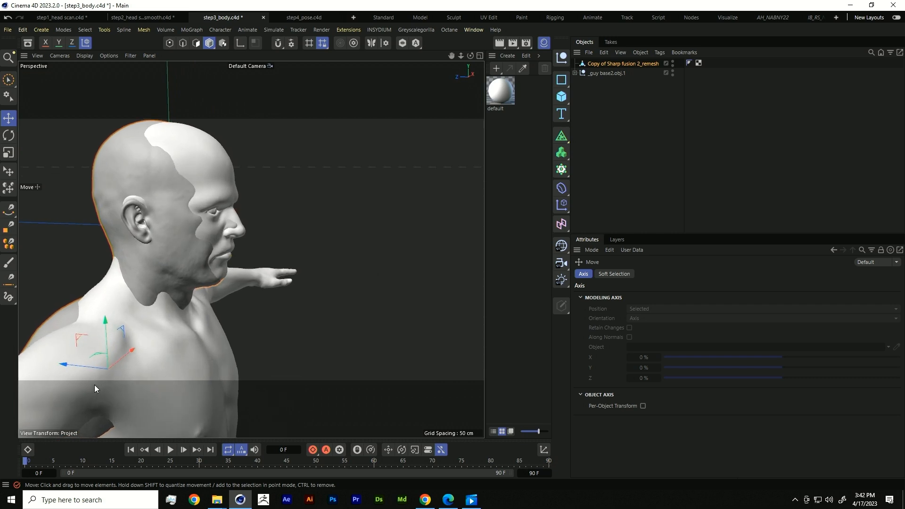
left_click_drag(81, 368, 88, 369)
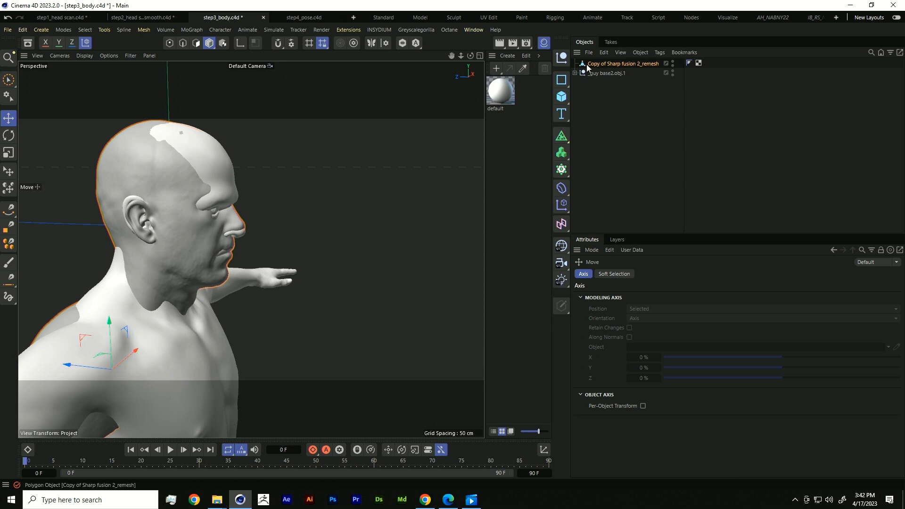
Delete the eyes object from the _guy base2.obj.1 group.
left_click(574, 73)
left_click_drag(182, 268, 156, 262, "alt")
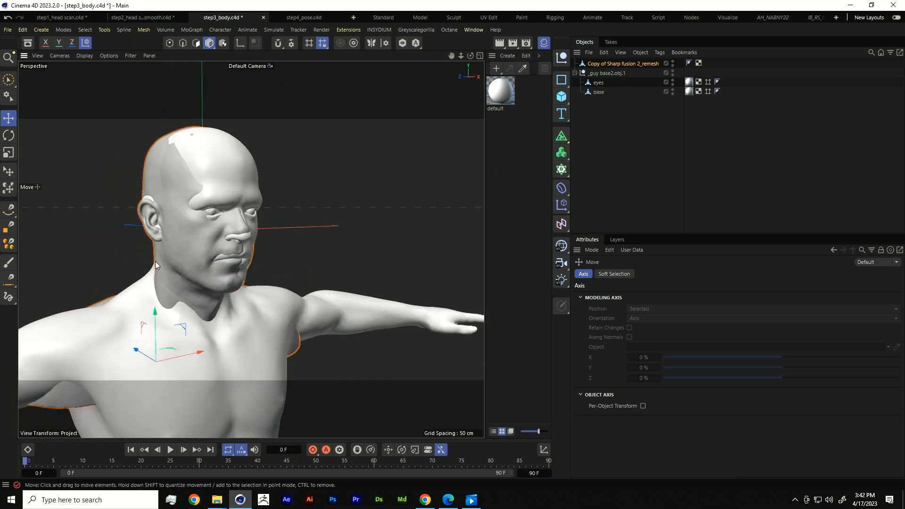
left_click_drag(227, 264, 265, 244, "alt")
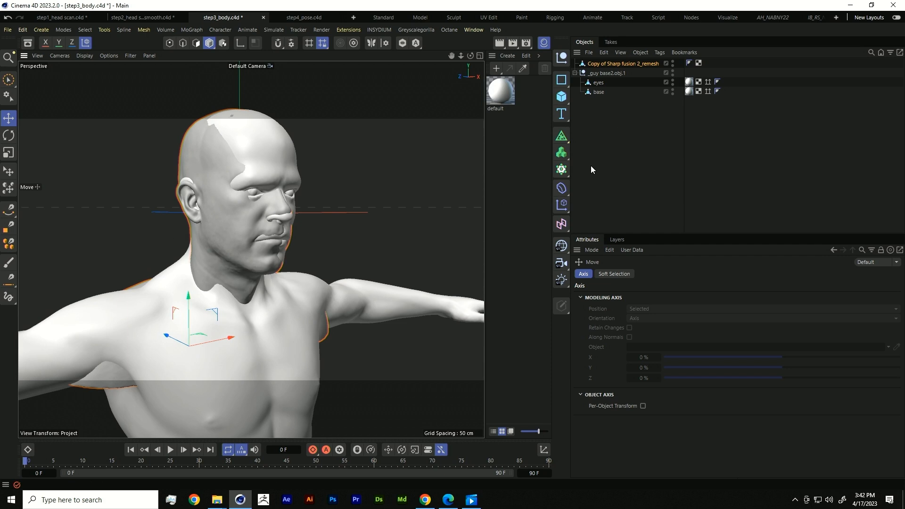
left_click(595, 83)
key("Delete")
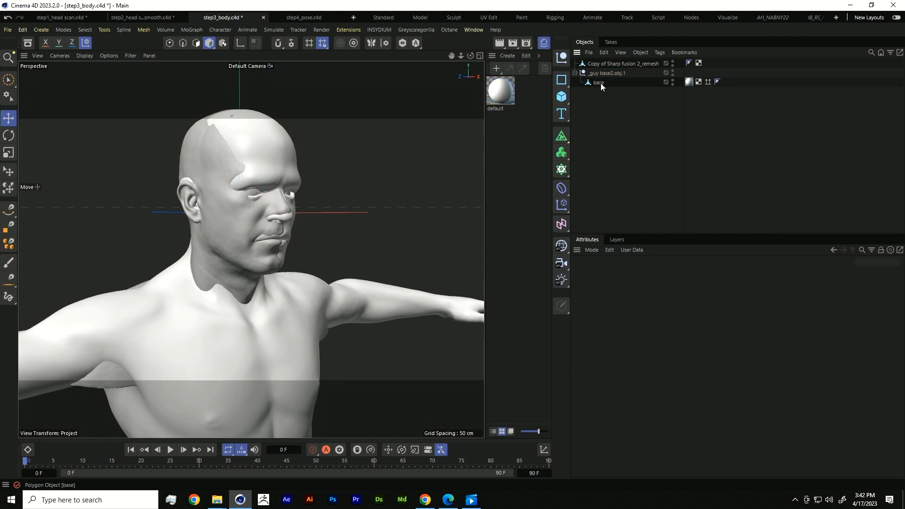
Lasso-select all the points of the base mesh's head above the neck and delete them.
left_click(599, 83)
left_click(169, 43)
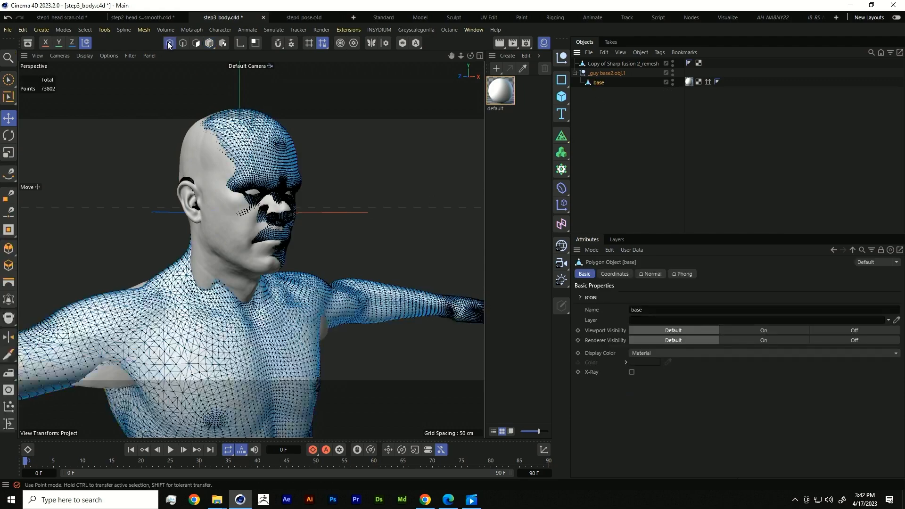
left_click_drag(242, 271, 198, 274, "alt")
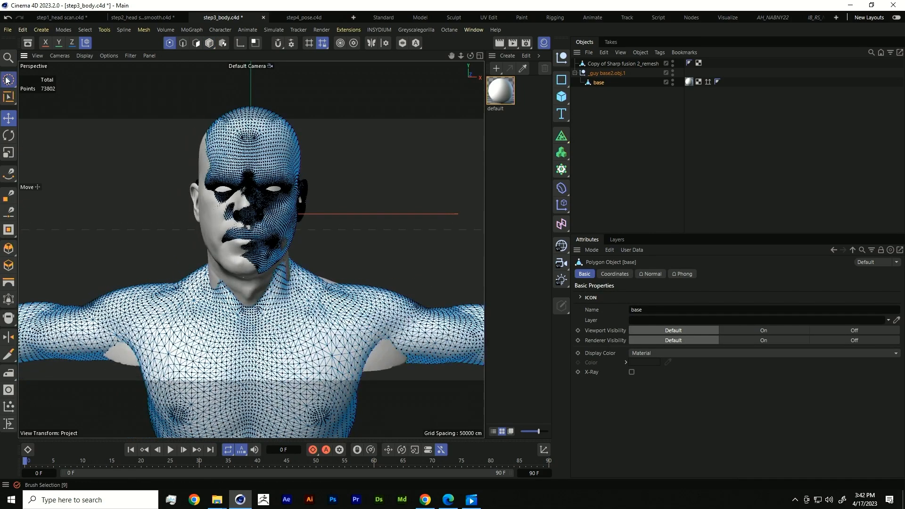
mouse_move(8, 79)
left_mouse_down()
mouse_move(58, 93)
mouse_move(58, 127)
left_mouse_up()
left_click_drag(218, 231, 214, 170, "alt")
mouse_move(186, 107)
left_mouse_down()
mouse_move(182, 256)
mouse_move(218, 274)
mouse_move(282, 264)
mouse_move(350, 161)
mouse_move(188, 109)
left_mouse_up()
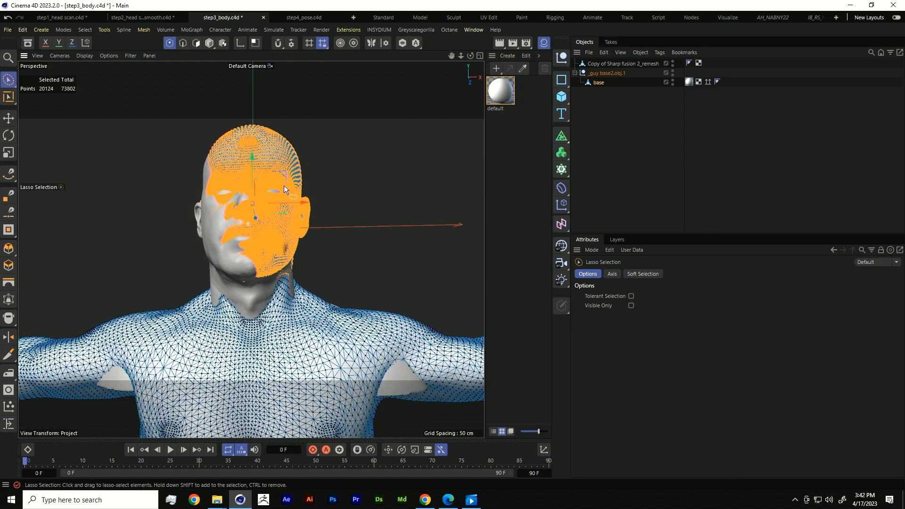
key("Delete")
left_click_drag(287, 272, 481, 188, "alt")
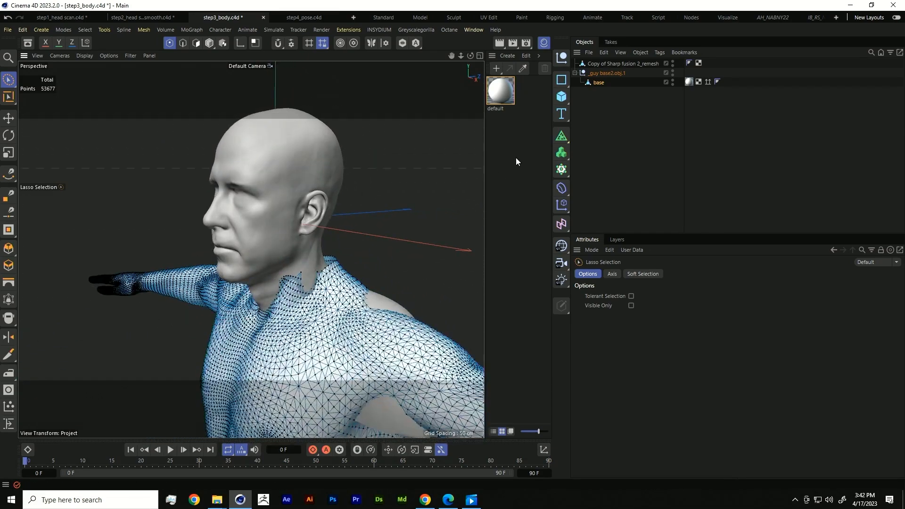
Lasso-select the scanned mesh's protruding shoulder points on both sides of the neck and delete them.
left_click(610, 65)
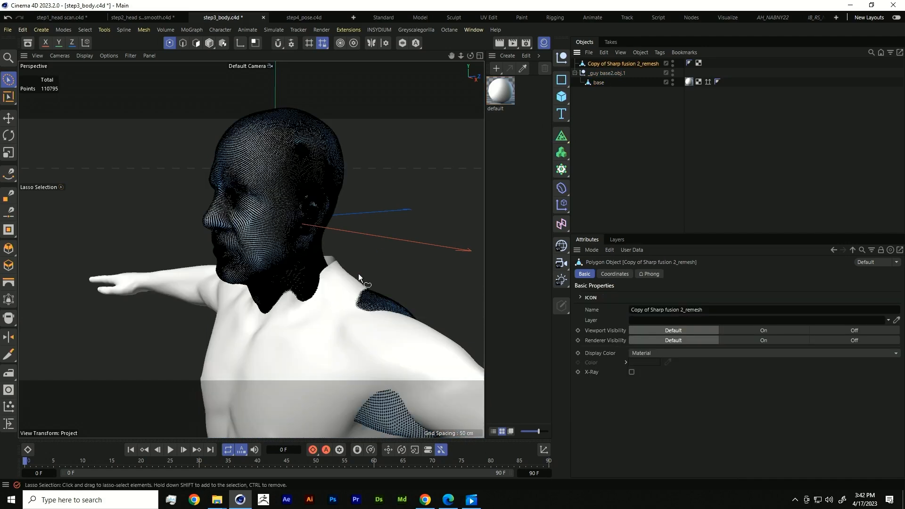
left_click_drag(358, 274, 308, 167, "alt")
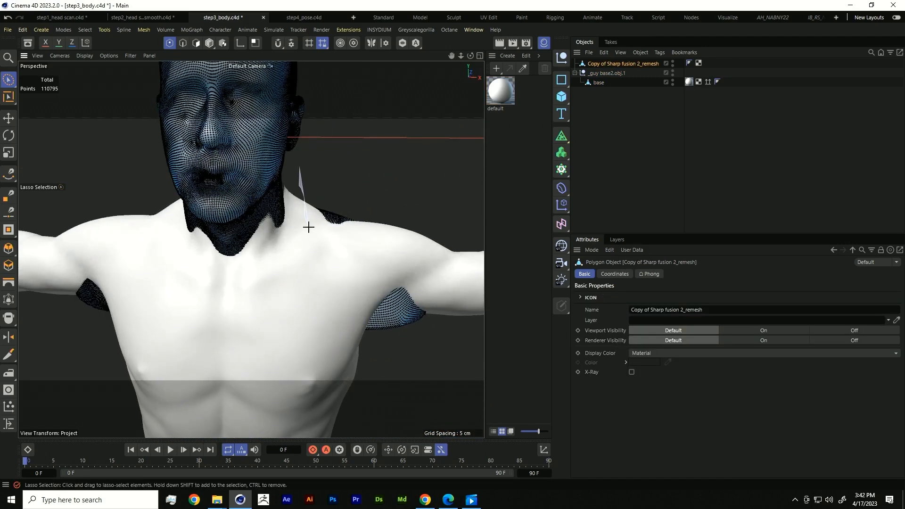
mouse_move(342, 342)
left_mouse_down()
mouse_move(460, 360)
mouse_move(417, 194)
left_mouse_up()
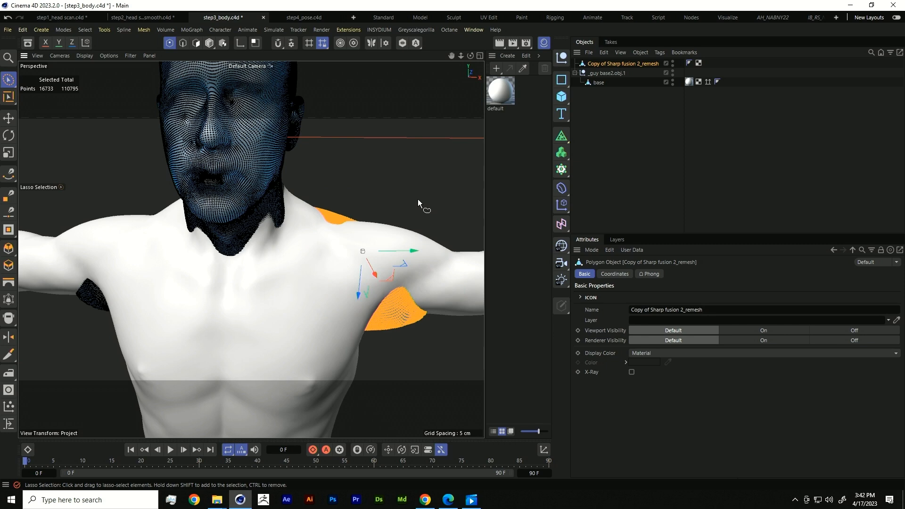
key("Delete")
mouse_move(171, 281)
left_mouse_down("alt")
mouse_move(250, 278)
mouse_move(198, 193)
mouse_move(221, 274)
mouse_move(137, 226)
mouse_move(172, 224)
left_mouse_up("alt")
key("Delete")
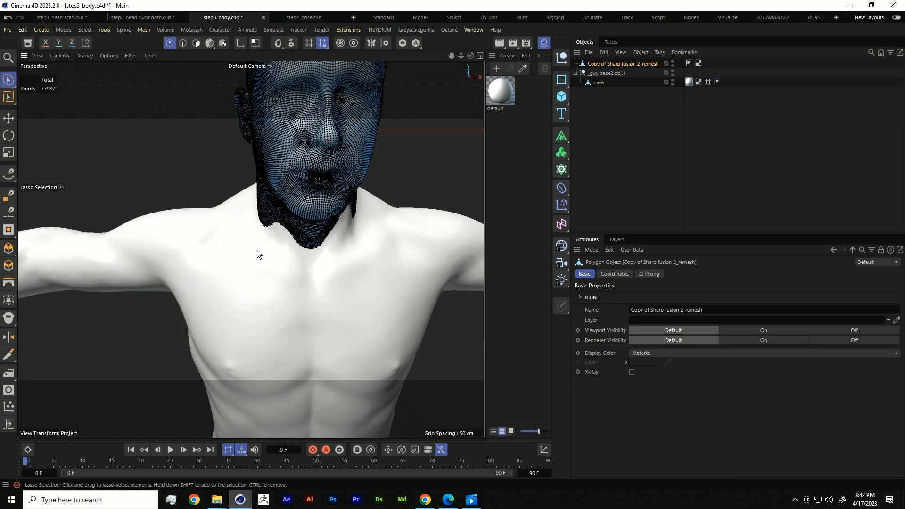
Lasso-select the scanned mesh's leftover points behind the upper back and delete them.
mouse_move(256, 250)
left_mouse_down("alt")
mouse_move(338, 216)
mouse_move(440, 219)
mouse_move(260, 250)
mouse_move(264, 245)
left_mouse_up("alt")
mouse_move(139, 243)
left_mouse_down()
mouse_move(263, 321)
mouse_move(256, 245)
mouse_move(228, 172)
left_mouse_up()
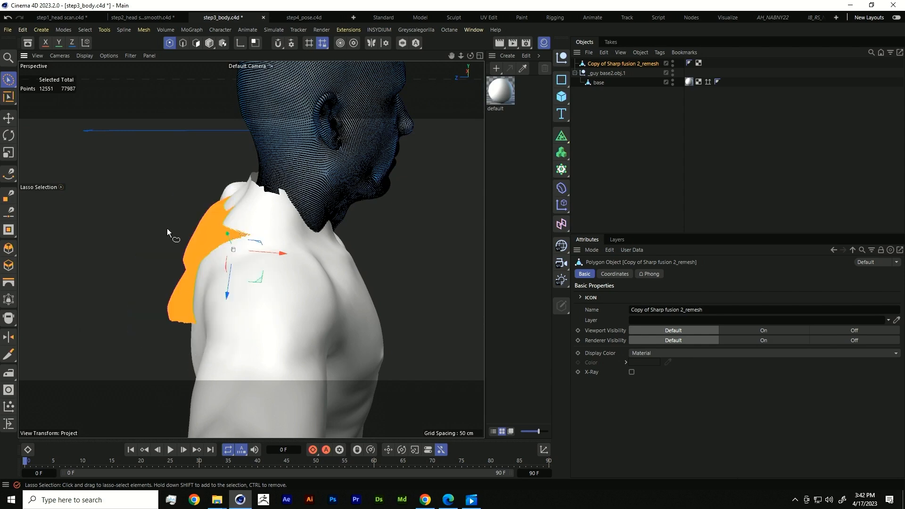
key("Delete")
Return to model mode and nudge the scanned head slightly backward to fit the body's neck.
left_click(606, 79)
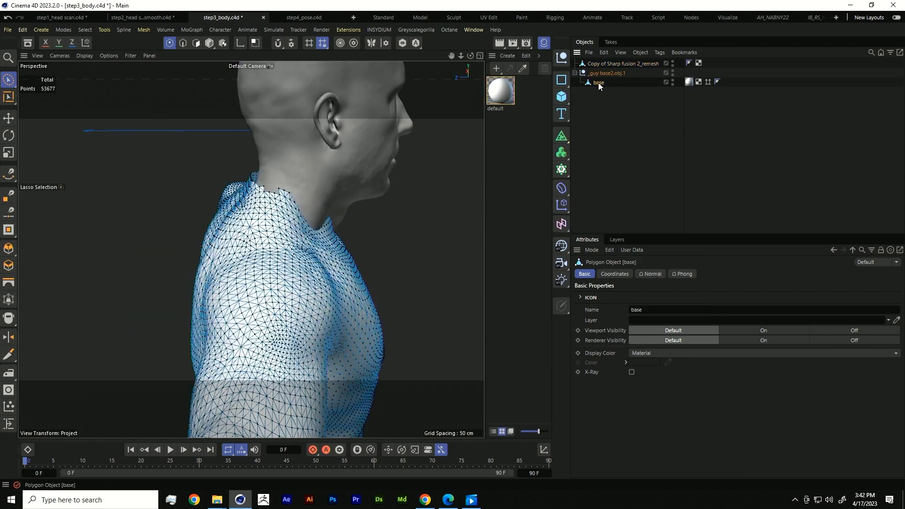
left_click(209, 43)
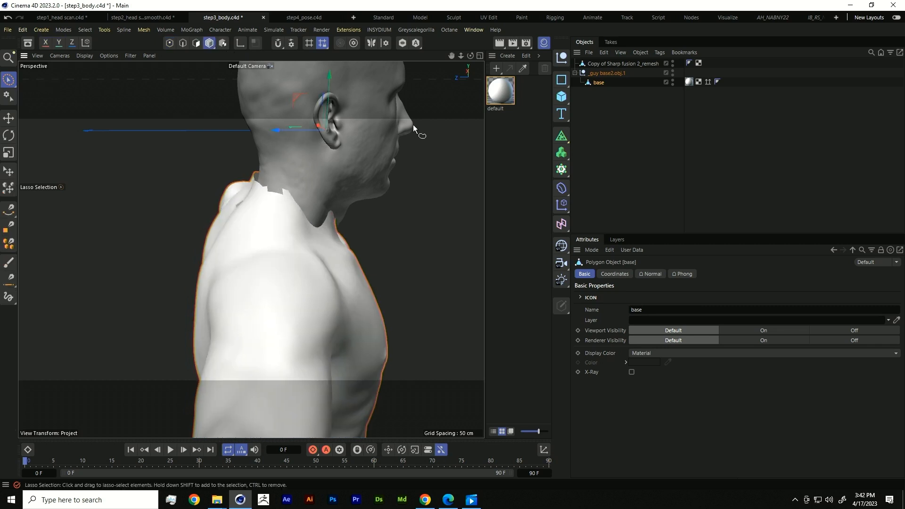
left_click(604, 63)
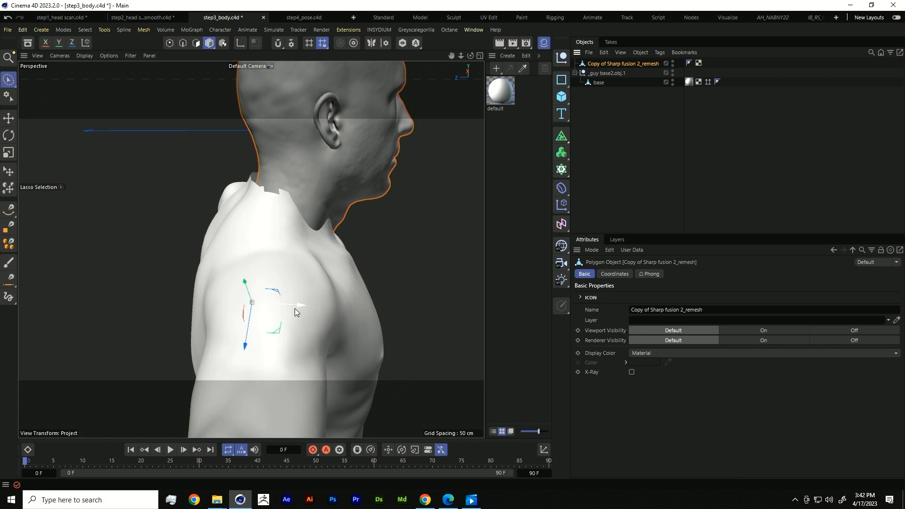
left_click_drag(295, 309, 291, 307)
left_click_drag(297, 239, 456, 181, "alt")
left_click_drag(295, 226, 445, 235, "alt")
Activate the sculpting Smooth brush on the base mesh, with size about 18 and strength 33%.
left_click(597, 82)
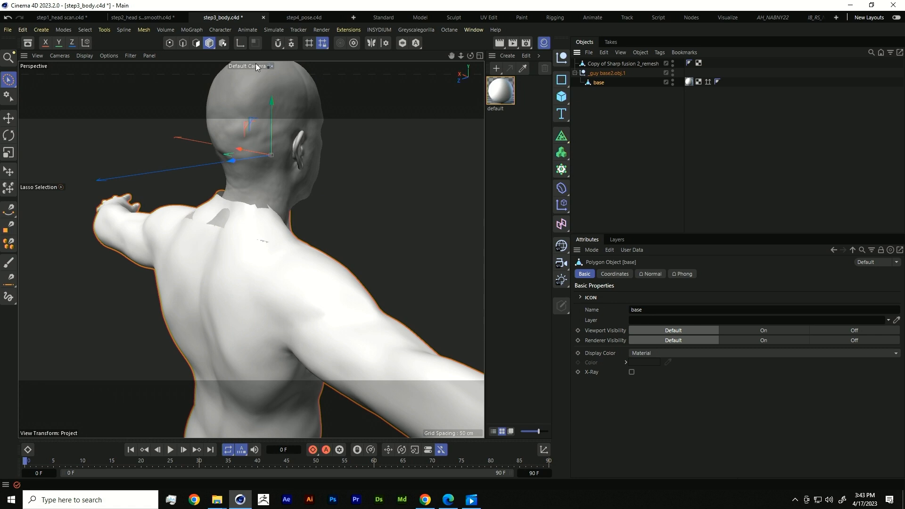
left_click(144, 30)
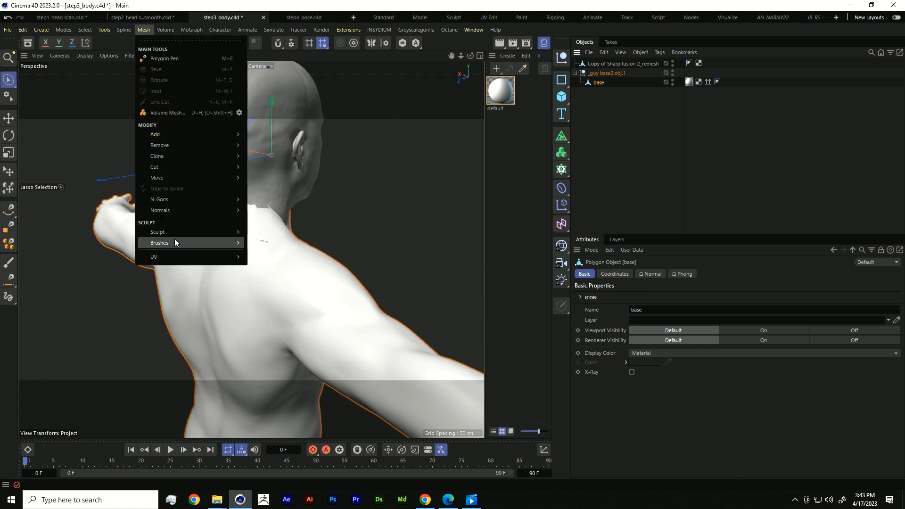
mouse_move(183, 243)
left_click(278, 326)
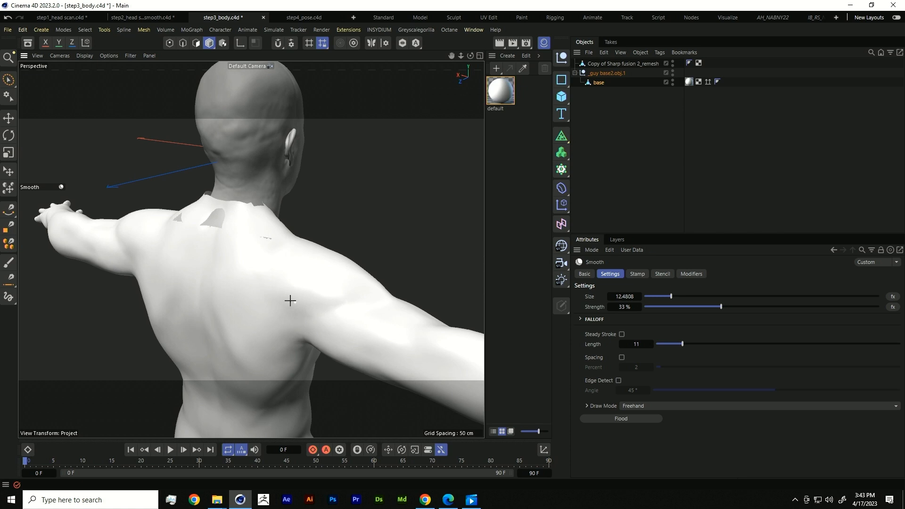
middle_click_drag(214, 303, 225, 293)
Examine the join between the scanned head and the body's neck and back from behind, the side and the front.
mouse_move(226, 293)
left_mouse_down("alt")
mouse_move(205, 243)
mouse_move(200, 278)
mouse_move(185, 226)
mouse_move(259, 222)
mouse_move(289, 238)
mouse_move(398, 247)
mouse_move(291, 238)
left_mouse_up("alt")
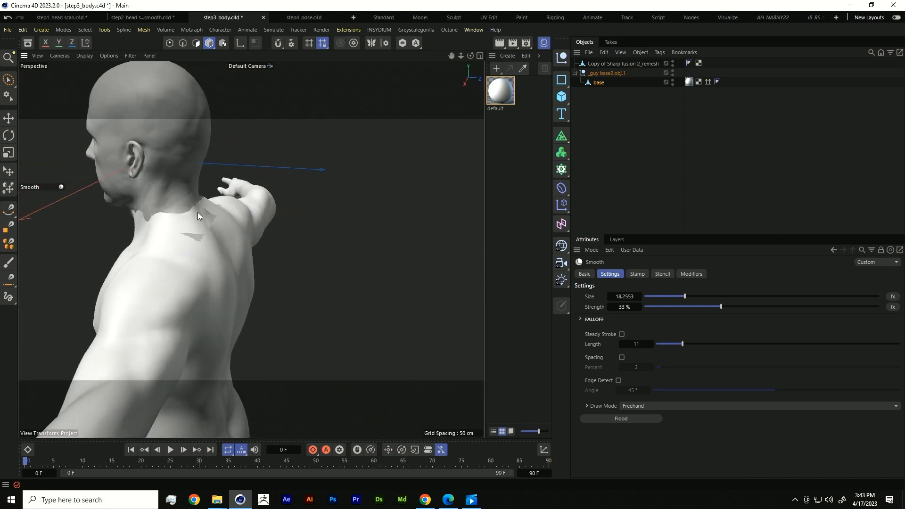
mouse_move(175, 245)
left_mouse_down("alt")
mouse_move(222, 244)
mouse_move(244, 230)
mouse_move(91, 242)
left_mouse_up("alt")
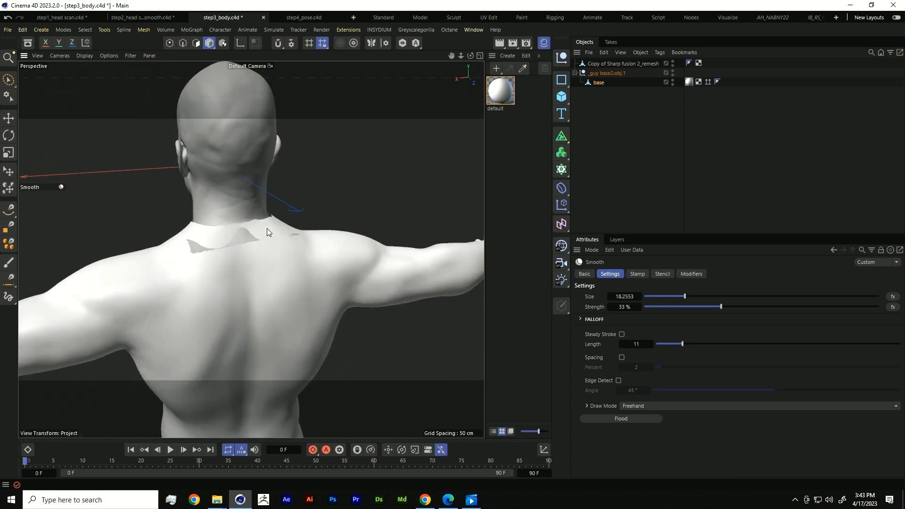
mouse_move(299, 259)
left_mouse_down("alt")
mouse_move(305, 316)
mouse_move(286, 323)
left_mouse_up("alt")
middle_click_drag(381, 348, 253, 301, "alt")
right_click_drag(252, 300, 213, 332, "alt")
middle_click_drag(246, 323, 267, 347, "alt")
left_click_drag(267, 347, 208, 309, "alt")
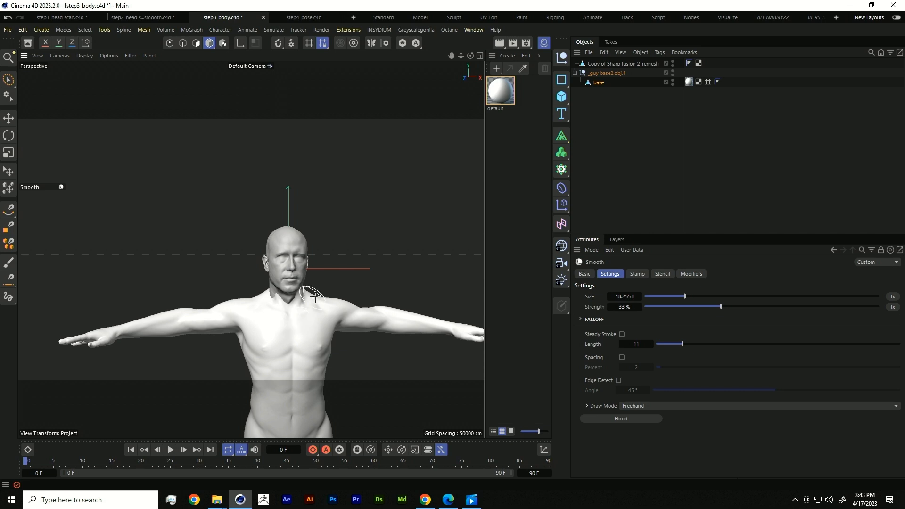
Switch to the step4_pose.c4d document.
left_click(312, 21)
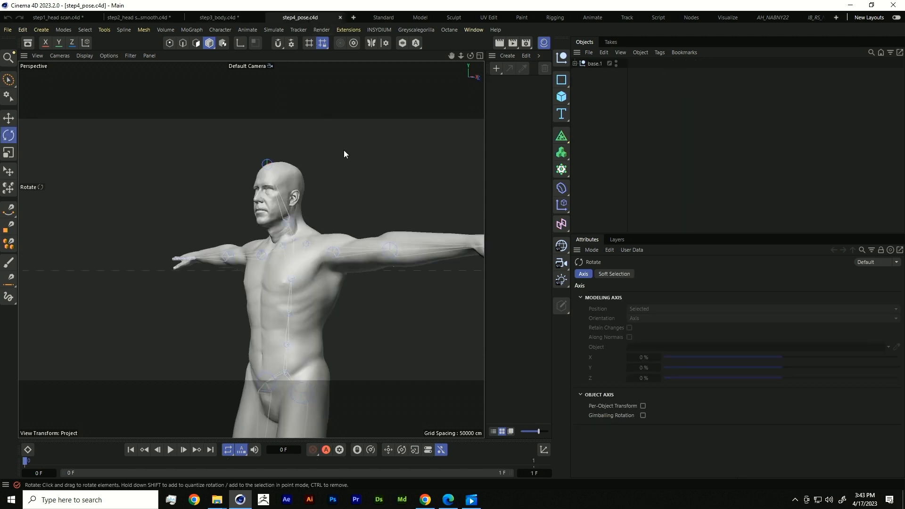
Add a Plane object to the scene and set its orientation to +Z.
mouse_move(292, 299)
left_mouse_down("alt")
mouse_move(309, 308)
mouse_move(296, 303)
left_mouse_up("alt")
left_click_drag(260, 255, 302, 295, "alt")
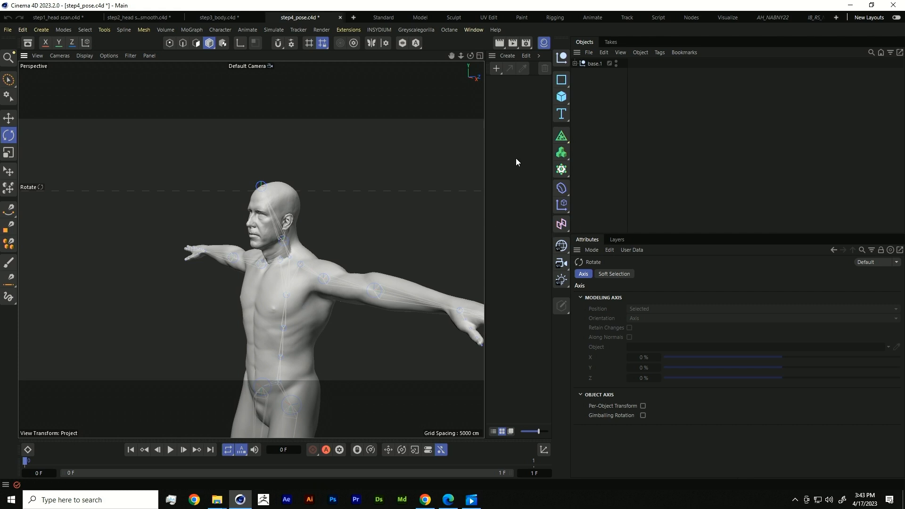
left_click(563, 95)
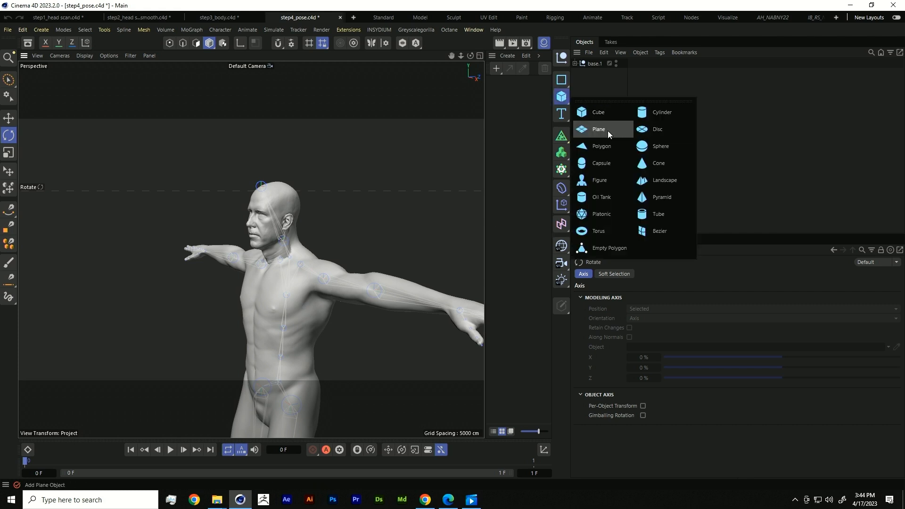
left_click(607, 129)
left_click(844, 341)
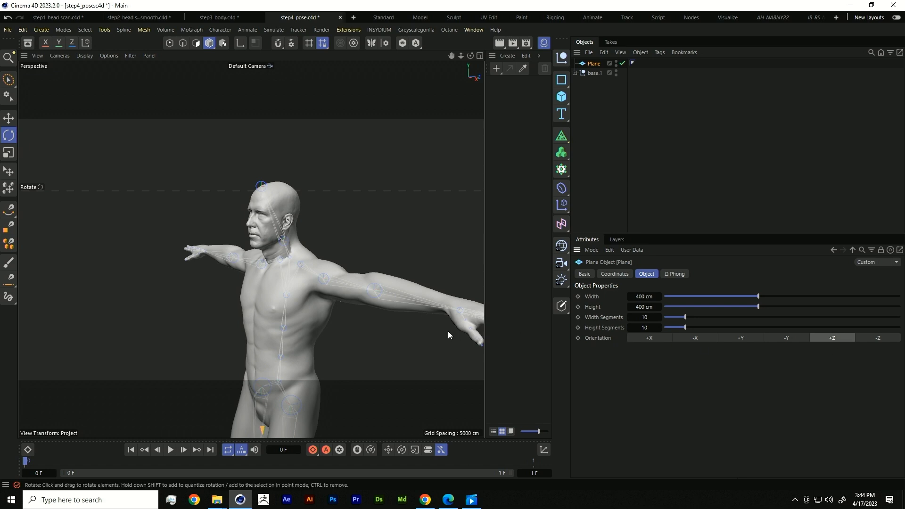
Scale the plane up uniformly until it forms a large backdrop that extends beyond the whole figure.
key("t")
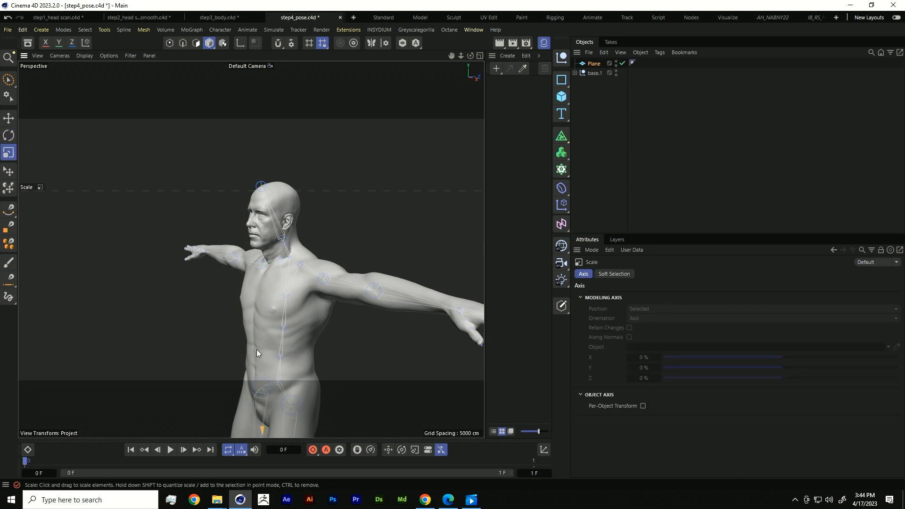
middle_click_drag(434, 333, 397, 205, "alt")
scroll(397, 206, "up", 1)
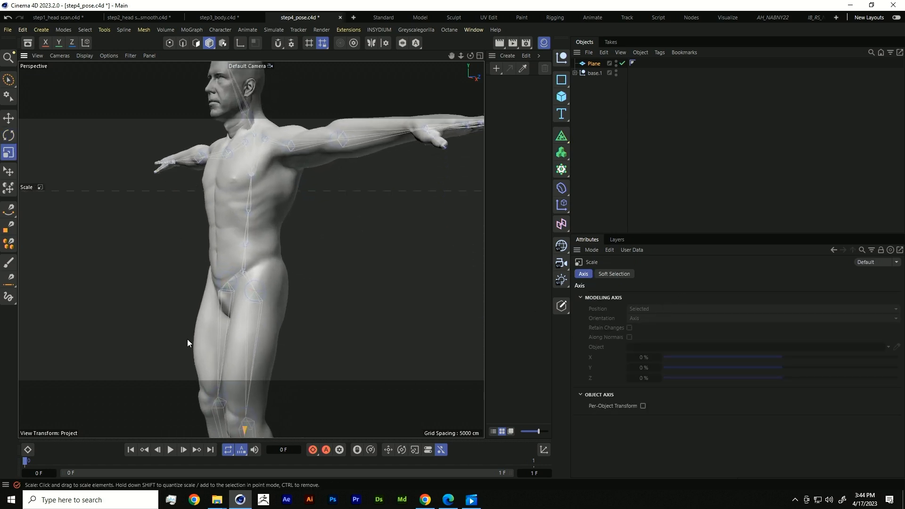
scroll(420, 232, "down", 5)
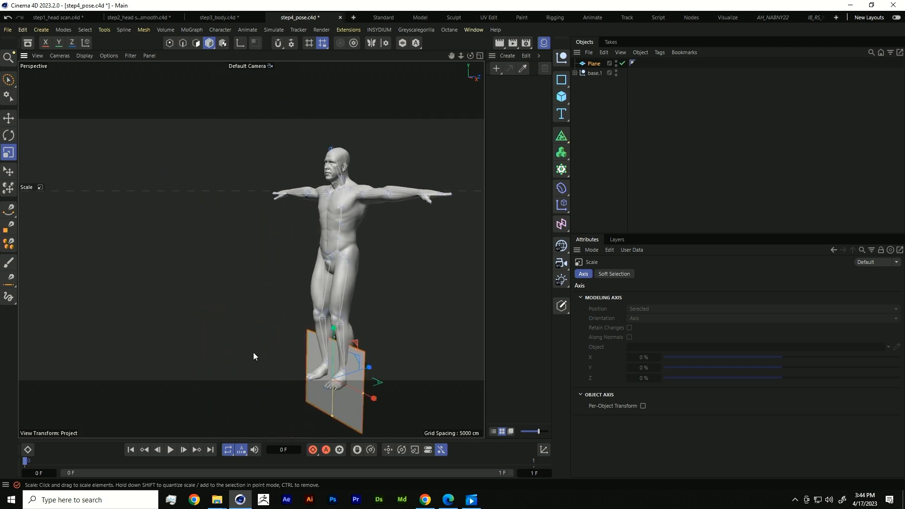
left_click_drag(254, 352, 718, 210)
left_click_drag(147, 347, 296, 293)
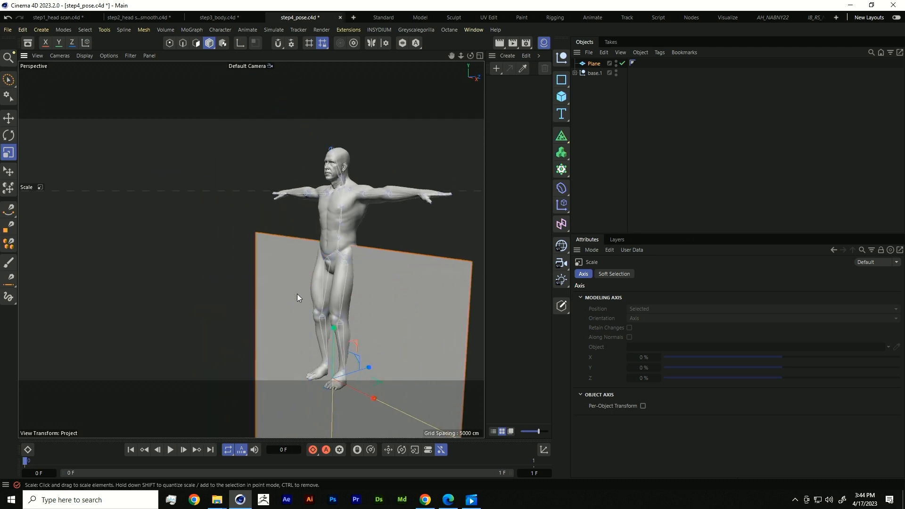
left_click_drag(189, 328, 577, 86)
Rotate the mixamorig:Hips joint inside base.1 so that the whole figure leans forward.
left_click(575, 73)
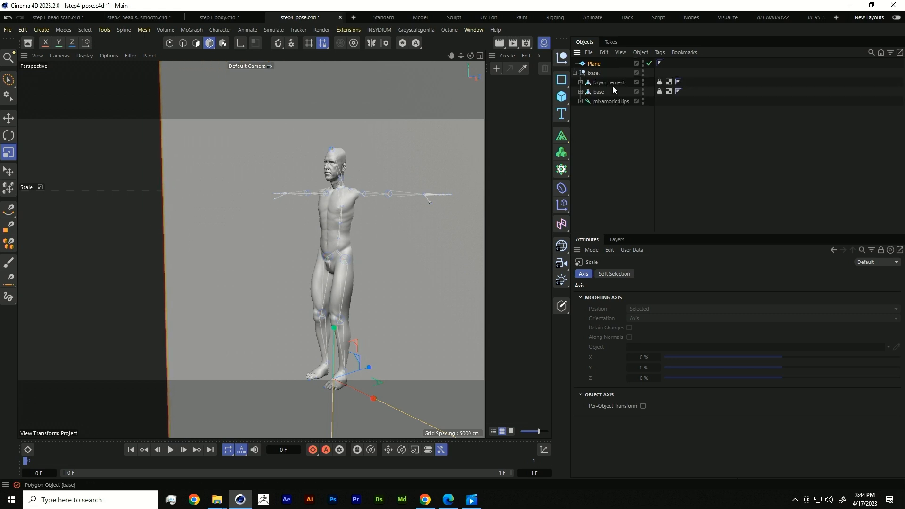
left_click(608, 100)
scroll(367, 210, "up", 5)
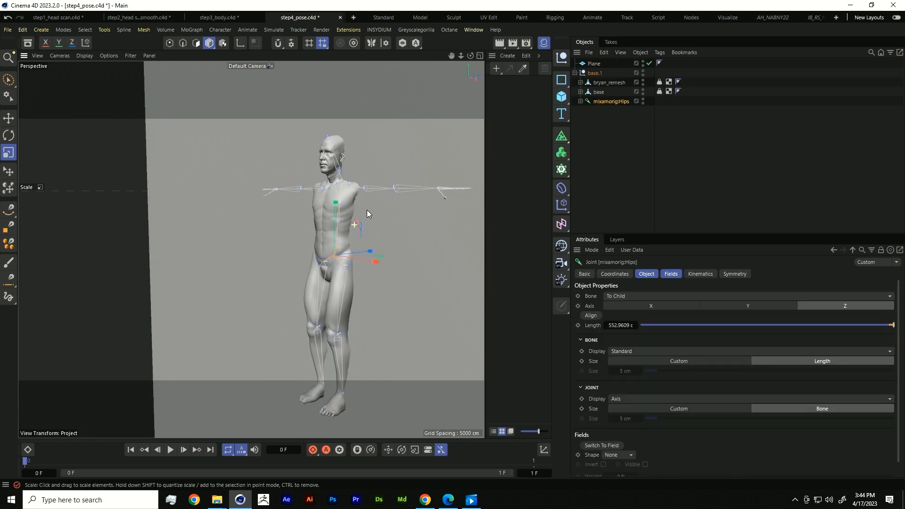
left_click_drag(389, 186, 311, 332, "alt")
key("r")
left_click_drag(284, 281, 240, 317)
left_click_drag(241, 317, 236, 286, "alt")
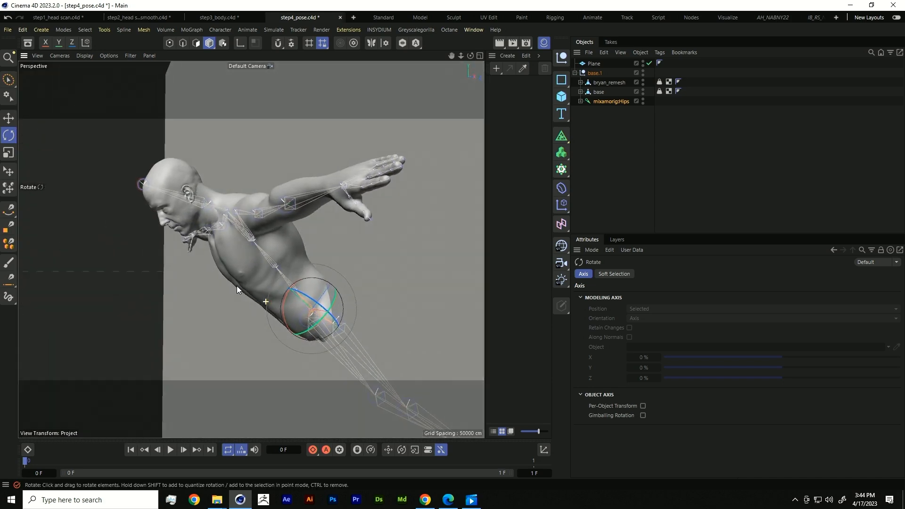
Rotate the mixamorig:Spine and mixamorig:Spine1 joints backward so that the torso arches upright from the leaning hips.
left_click(580, 101)
left_click(616, 110)
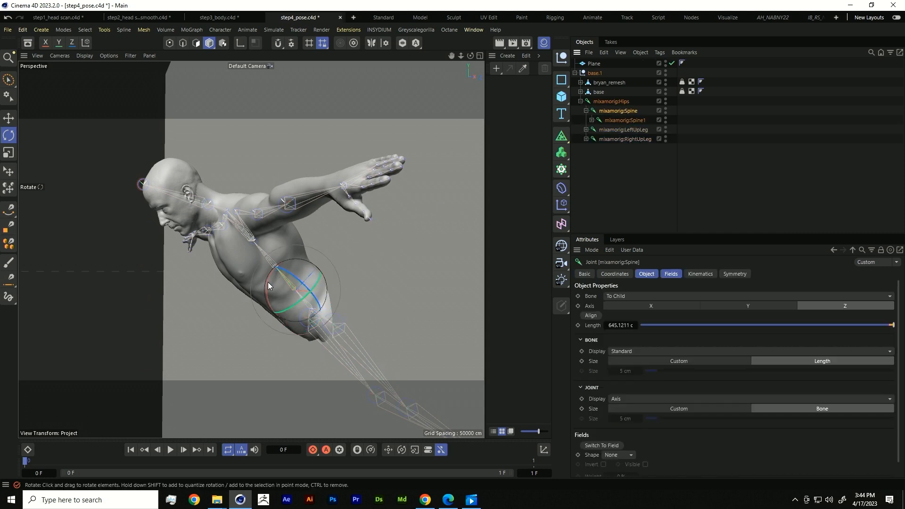
left_click_drag(269, 286, 523, 158)
left_click(621, 120)
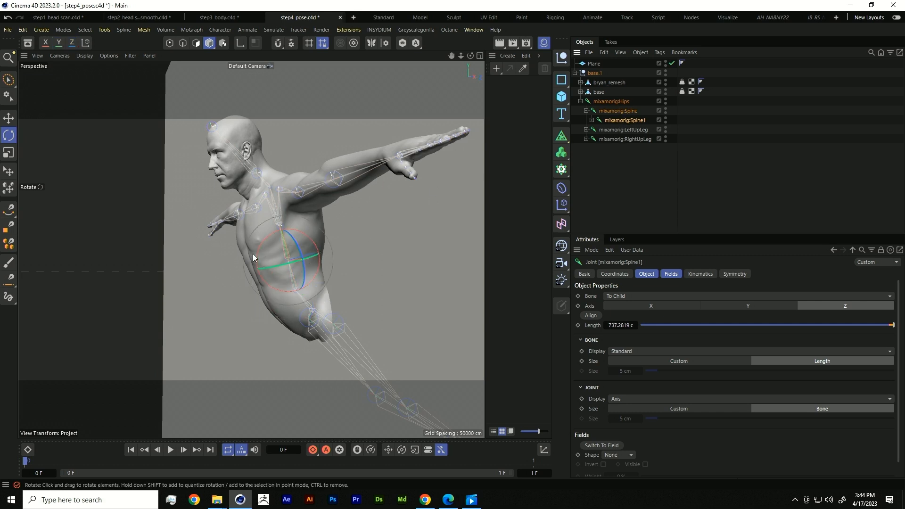
left_click_drag(259, 248, 262, 227)
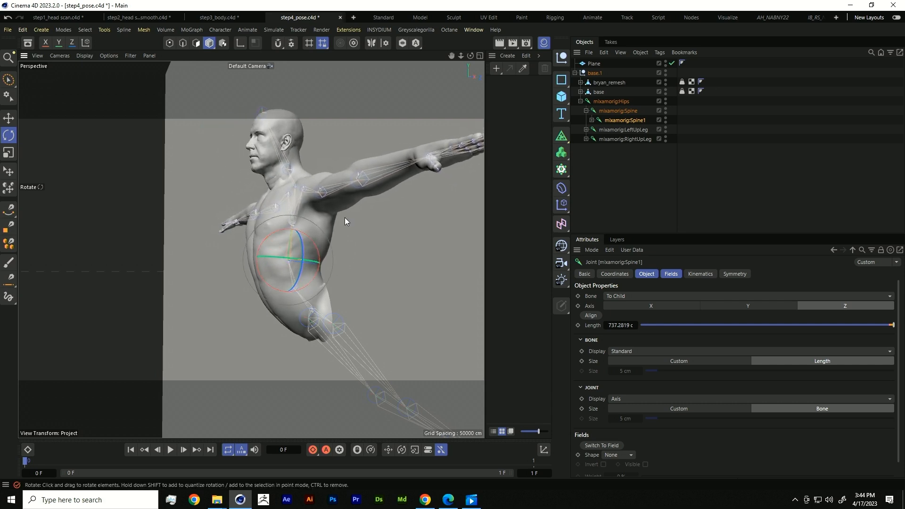
left_click(592, 120)
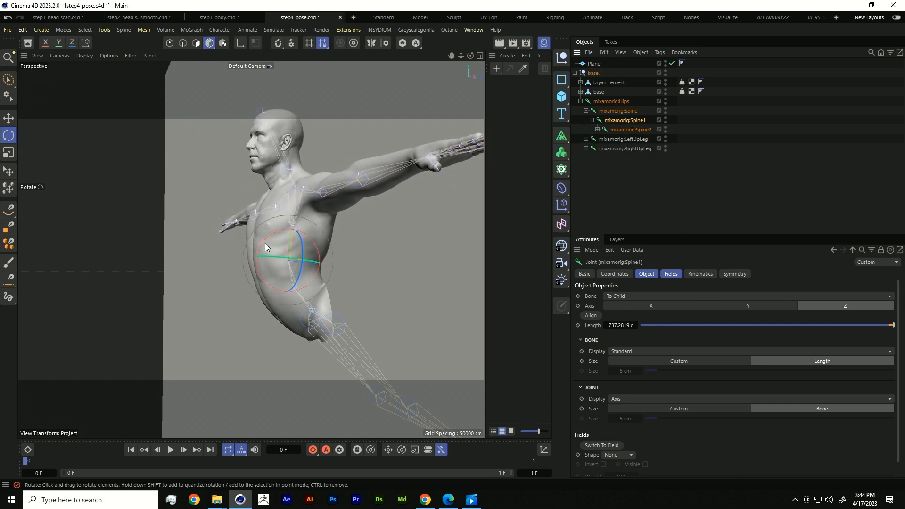
left_click_drag(264, 240, 268, 235)
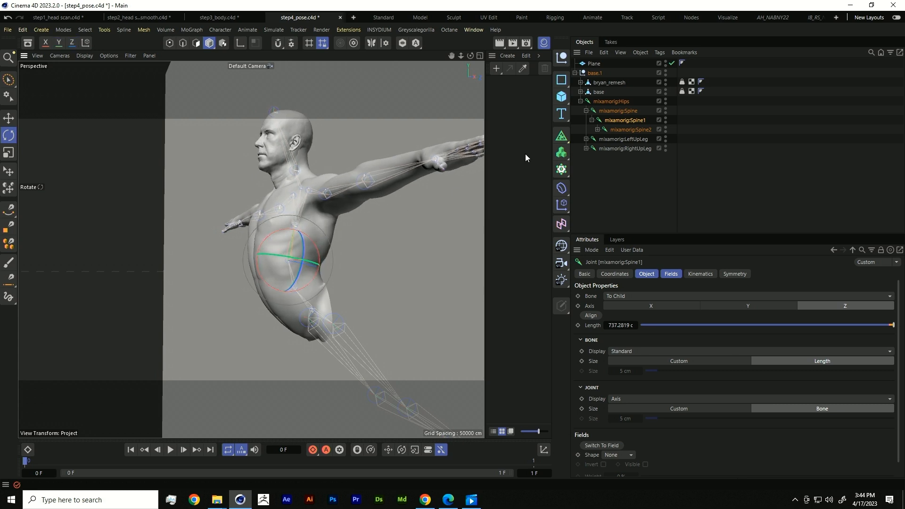
Rotate the mixamorig:Hips joint slightly further forward to refine the body's lean.
left_click(596, 102)
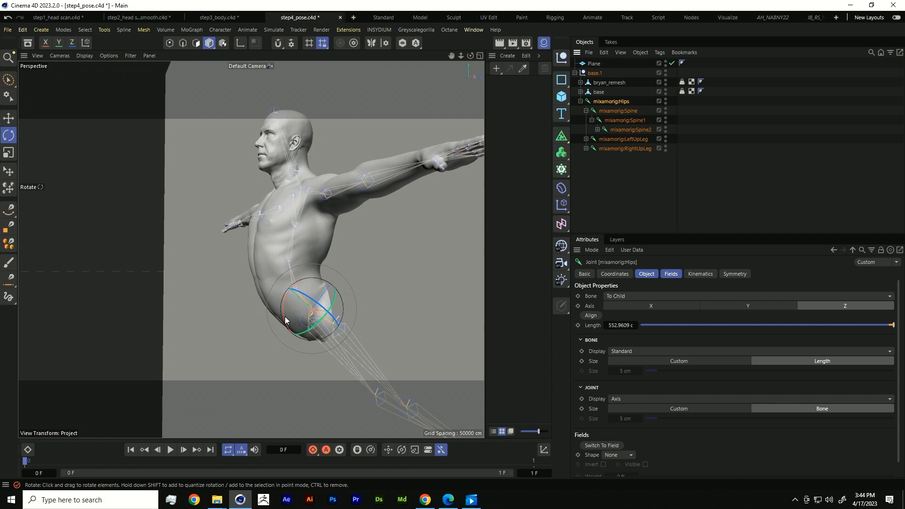
left_click_drag(285, 320, 279, 322)
left_click_drag(250, 236, 225, 278, "alt")
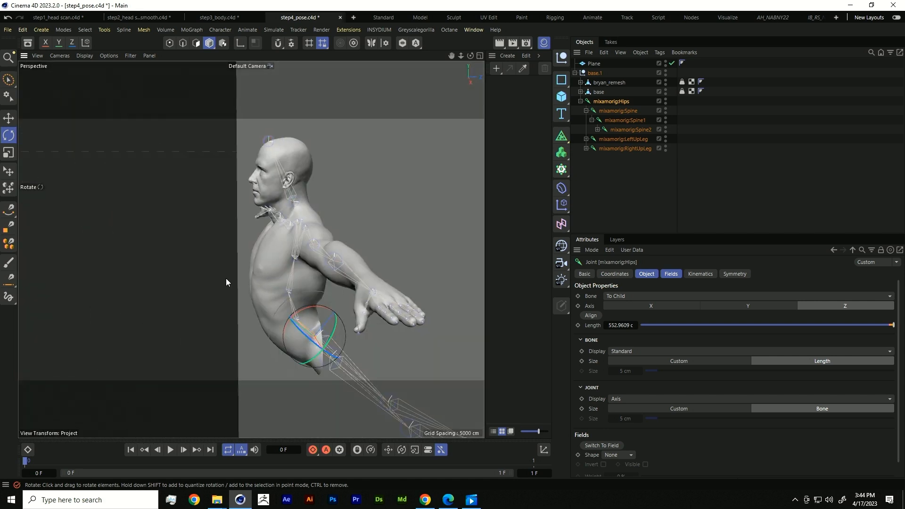
key("e")
left_click_drag(352, 338, 307, 250, "alt")
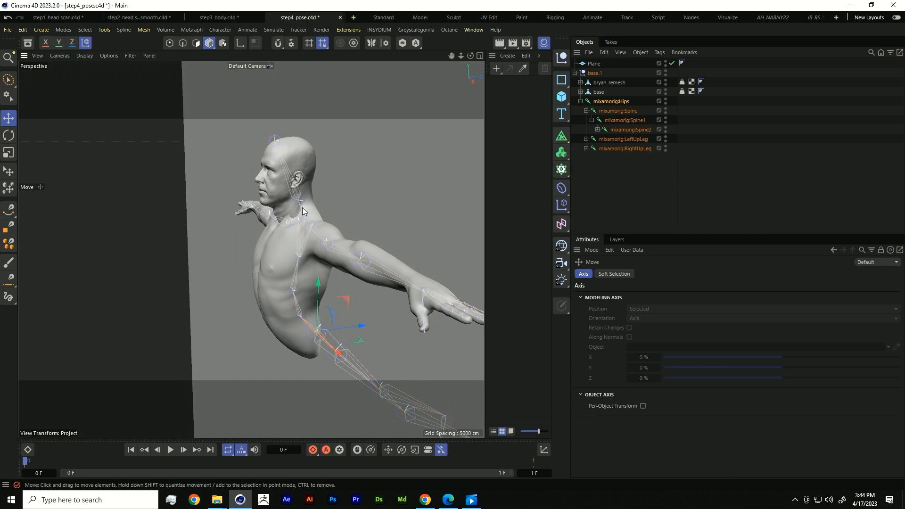
Rotate the mixamorig:Neck joint under mixamorig:Spine2 to tilt the neck toward the figure's left shoulder.
left_click_drag(302, 207, 378, 247, "alt")
scroll(228, 220, "up", 3)
middle_click_drag(258, 250, 315, 255, "alt")
left_click(598, 136)
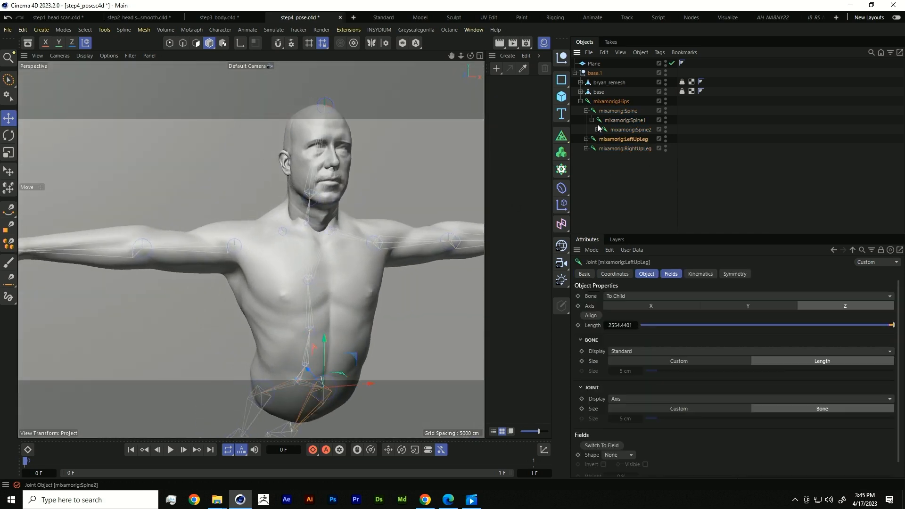
left_click(597, 130)
left_click(633, 140)
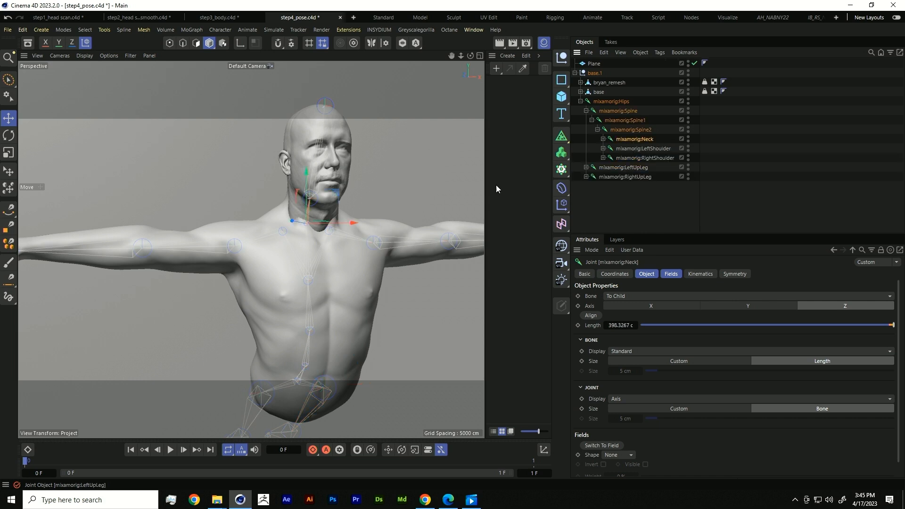
key("r")
left_click_drag(288, 226, 212, 255)
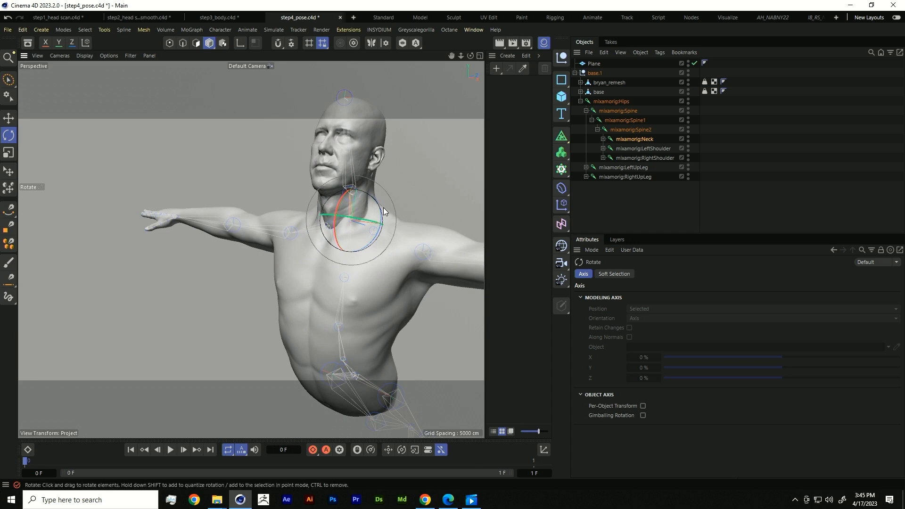
left_click_drag(381, 213, 426, 210)
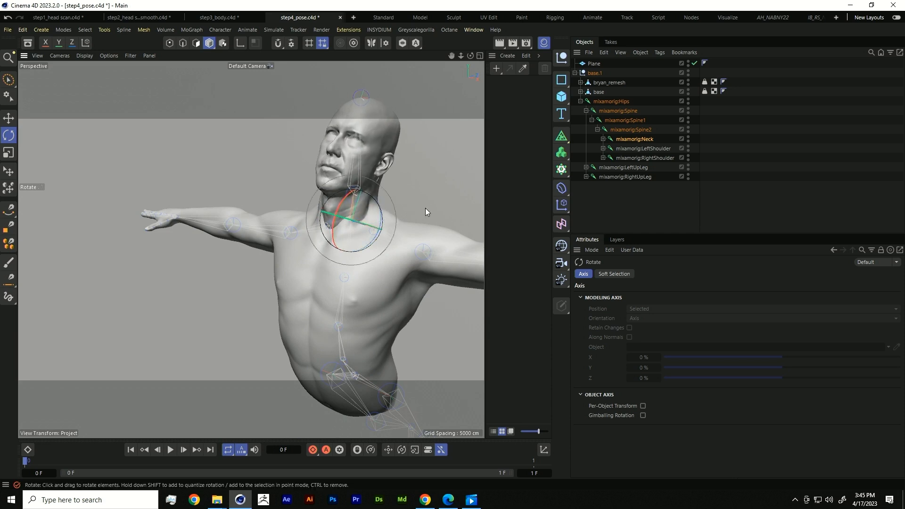
Rotate the mixamorig:Head joint under the neck joint so that the face tilts upward.
left_click(603, 139)
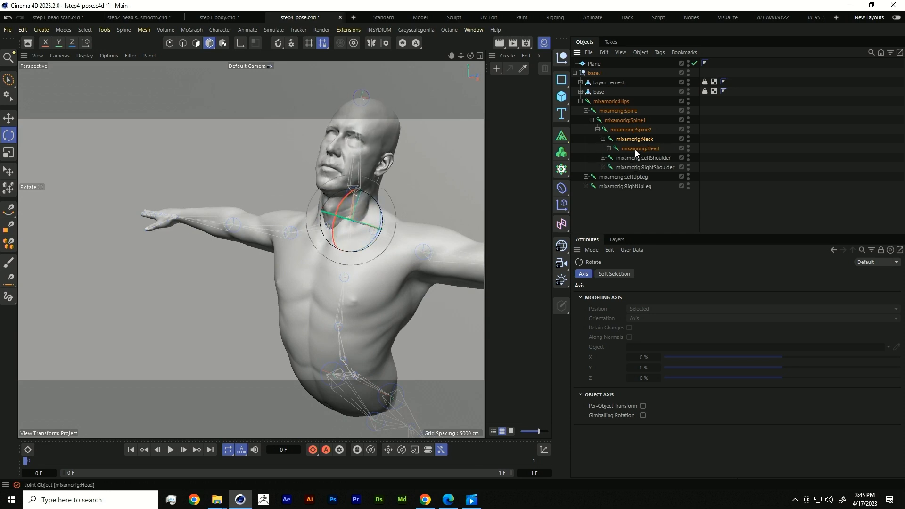
left_click(636, 149)
left_click_drag(347, 180, 345, 158)
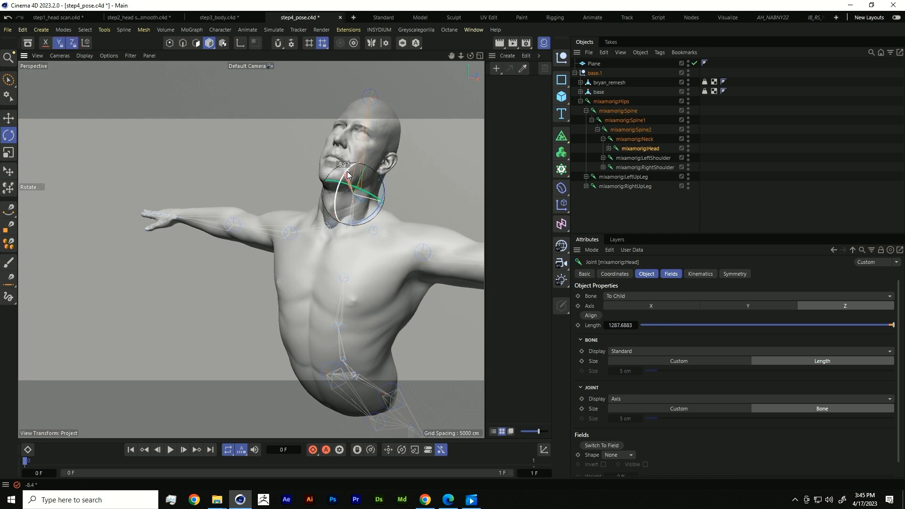
Rotate the mixamorig:LeftShoulder joint to swing the left shoulder and arm slightly backward.
left_click(637, 158)
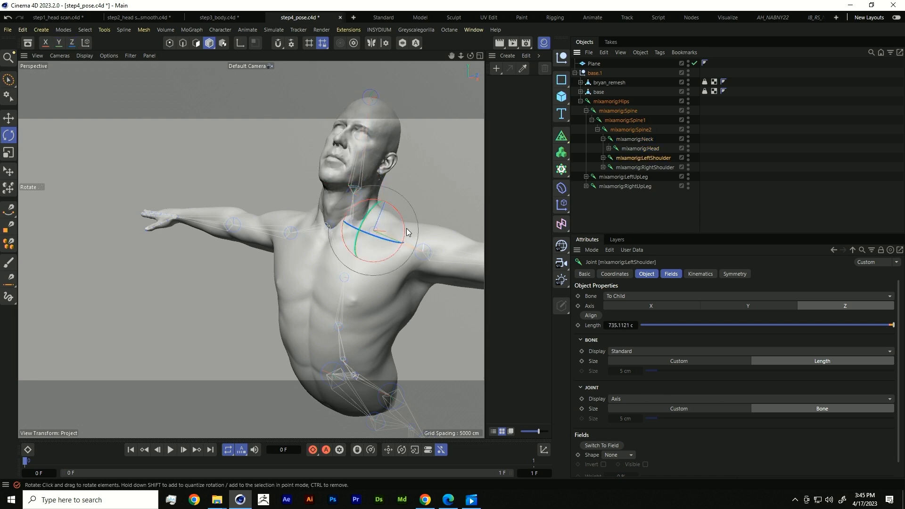
left_click_drag(388, 242, 394, 244)
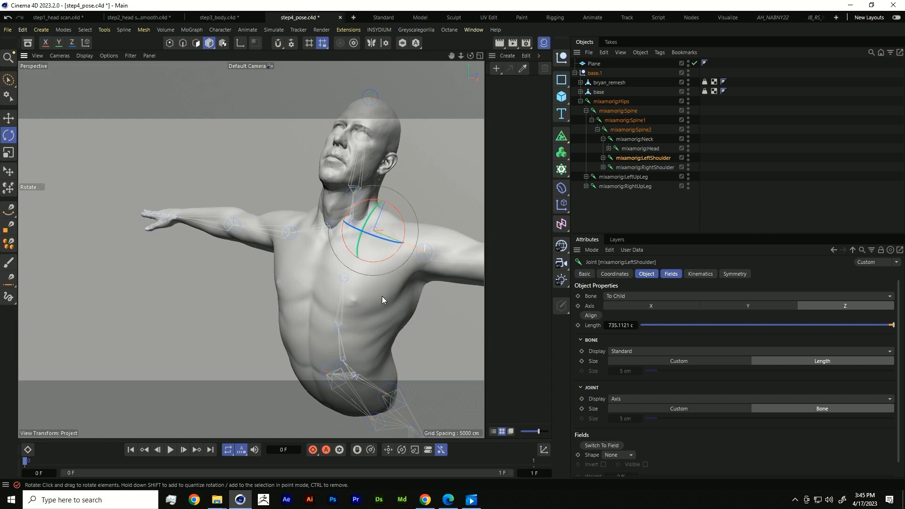
left_click_drag(381, 338, 239, 323, "alt")
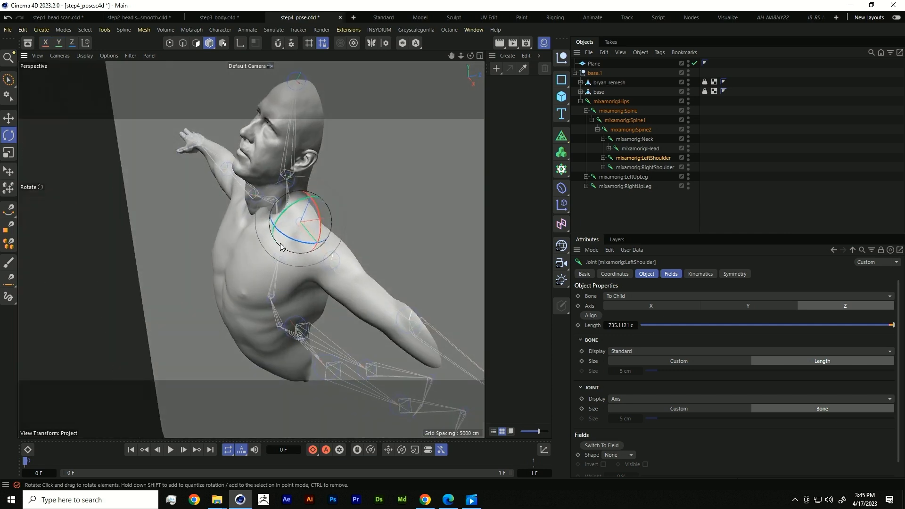
left_click_drag(286, 239, 296, 257)
Rotate the mixamorig:LeftArm joint to lower the left upper arm toward the side of the body.
left_click(603, 158)
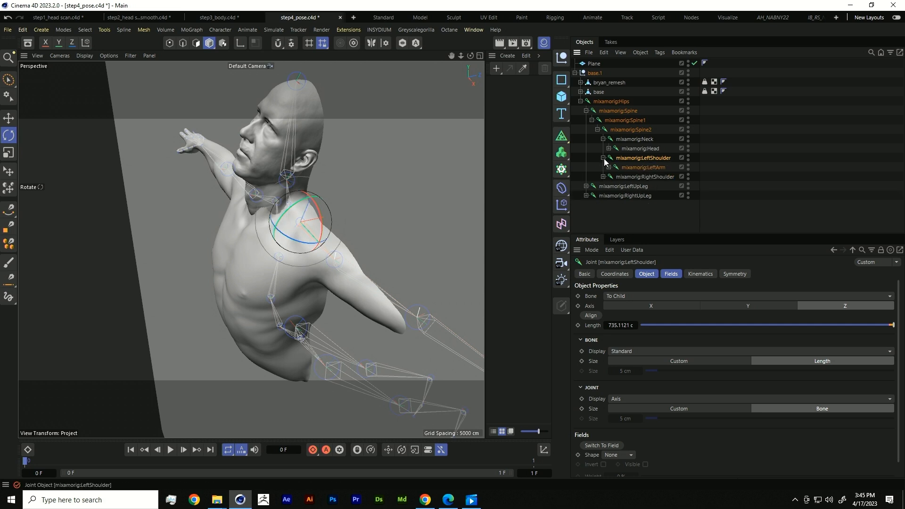
left_click(643, 168)
left_click_drag(327, 277, 351, 299)
middle_click_drag(346, 290, 346, 268, "alt")
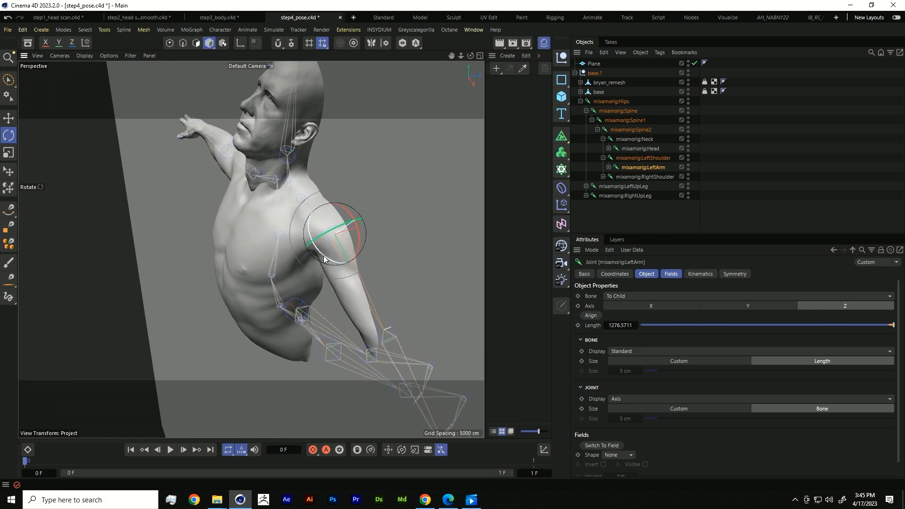
left_click_drag(324, 255, 349, 283)
Rotate the mixamorig:LeftForeArm joint to bend the left elbow and bring the forearm forward.
left_click(608, 167)
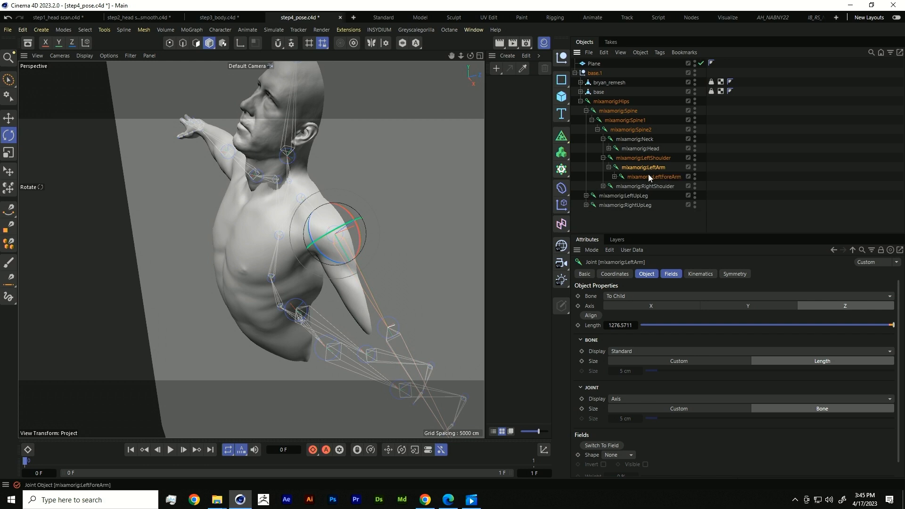
left_click(651, 177)
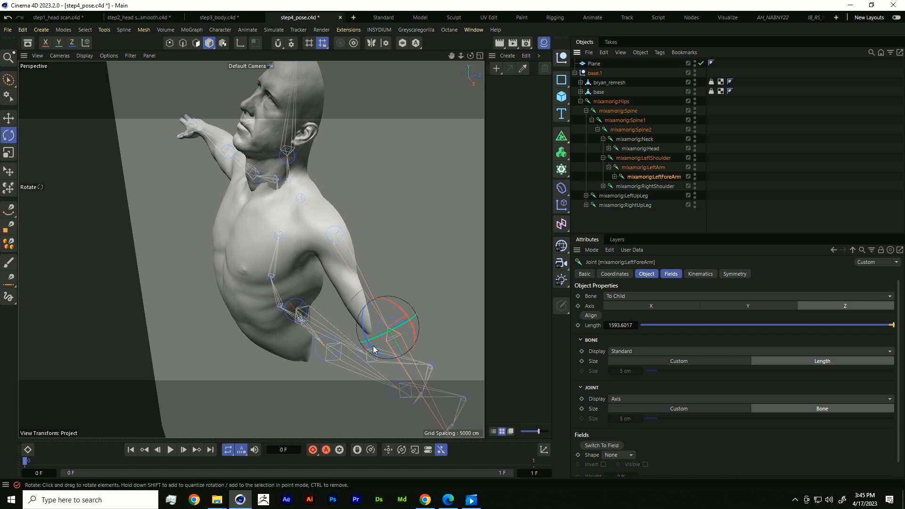
left_click_drag(355, 339, 338, 293)
middle_click_drag(338, 293, 326, 219, "alt")
left_click_drag(390, 230, 435, 319)
middle_click_drag(225, 256, 336, 303, "alt")
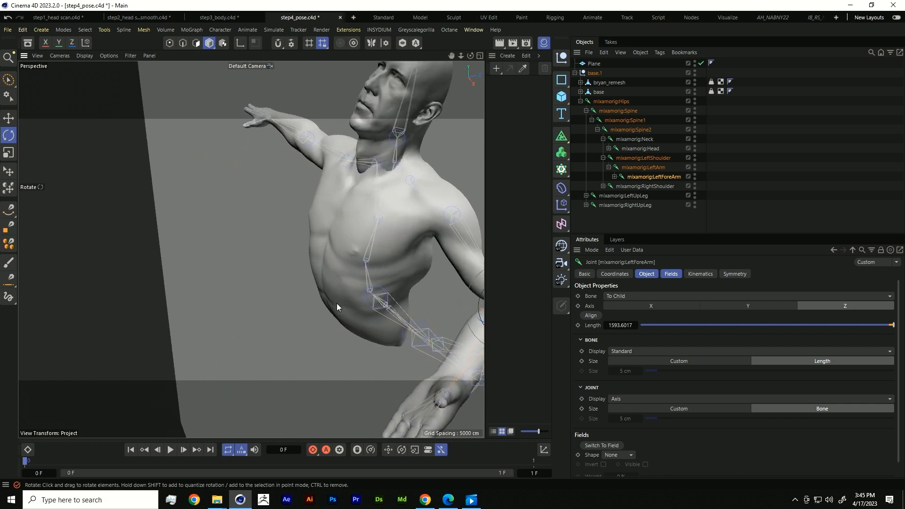
Rotate the mixamorig:RightShoulder and mixamorig:RightArm joints to lower the right upper arm toward the body.
left_click(603, 187)
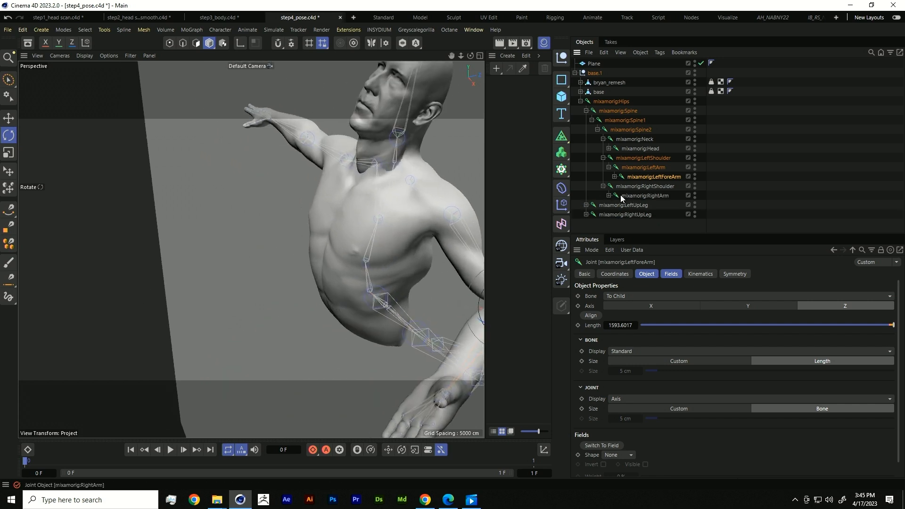
left_click(659, 194)
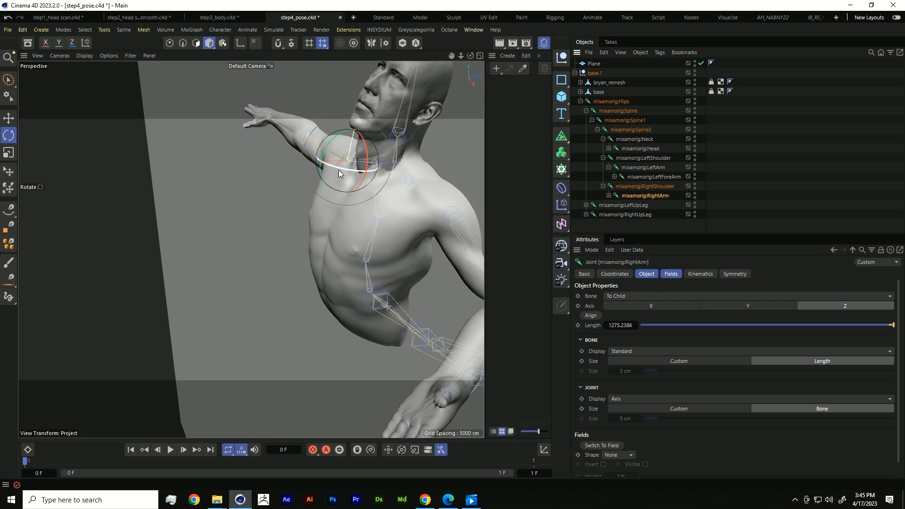
left_click_drag(295, 204, 367, 202, "alt")
middle_click_drag(397, 173, 366, 200, "alt")
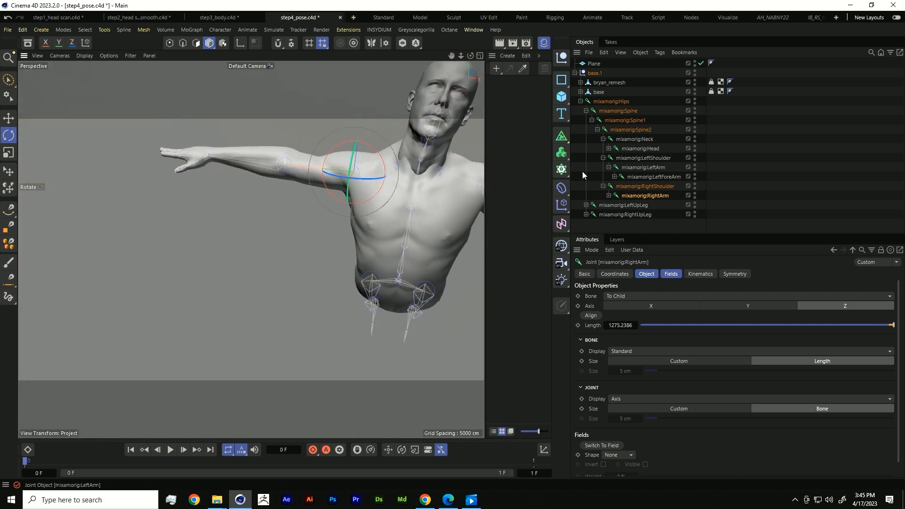
left_click(648, 188)
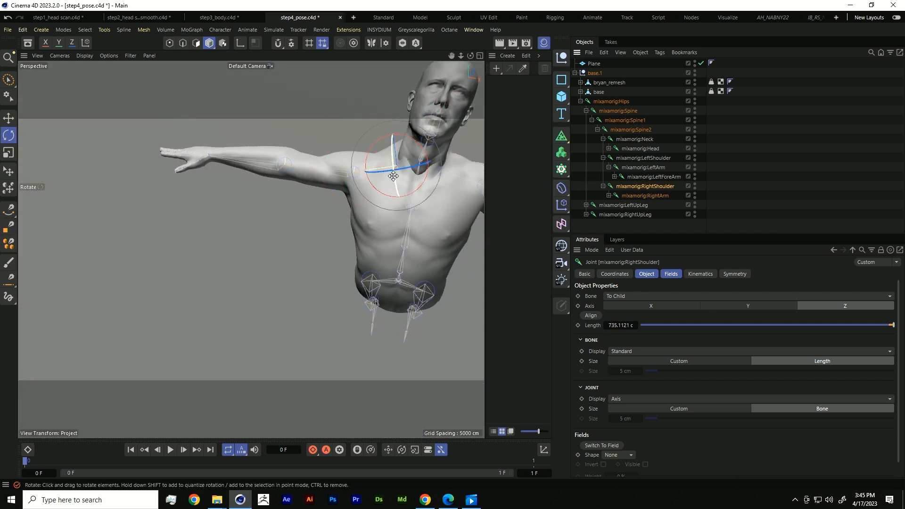
left_click_drag(411, 167, 372, 144)
left_click(629, 198)
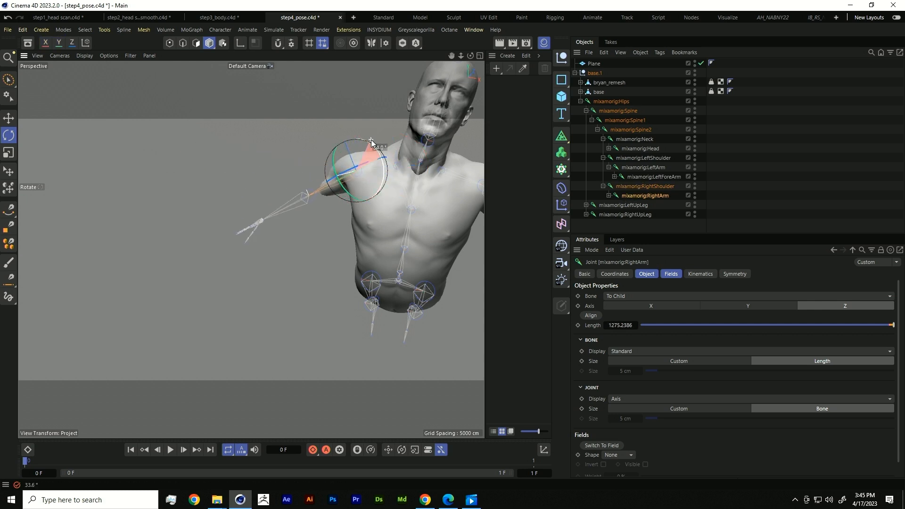
Rotate the mixamorig:RightForeArm joint to bend the right elbow and swing the forearm outward.
left_click(609, 195)
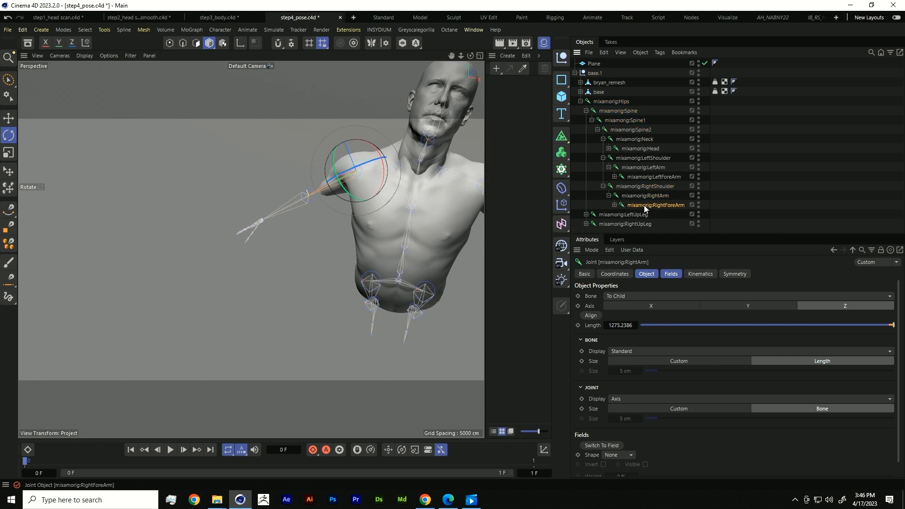
left_click(655, 205)
left_click_drag(310, 192, 329, 193)
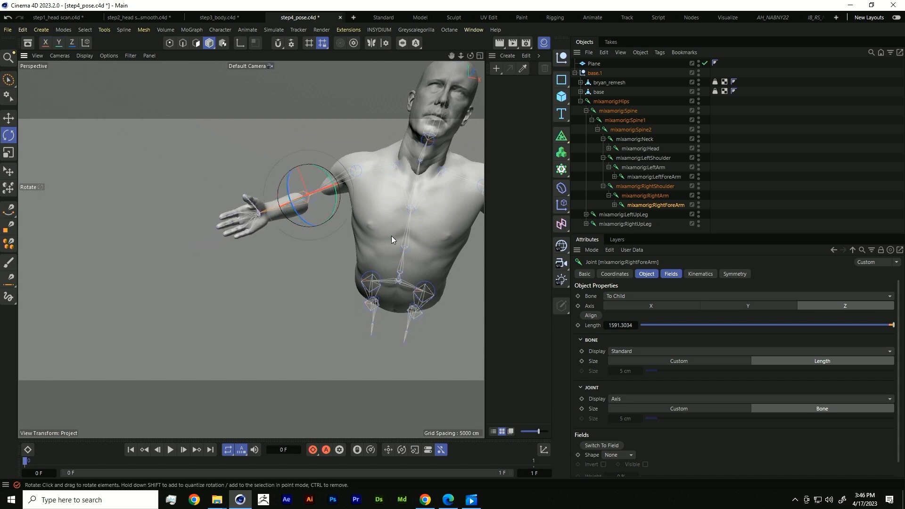
Rotate the mixamorig:RightHand joint under the right forearm to tilt the right hand slightly at the wrist.
left_click_drag(391, 236, 286, 275, "alt")
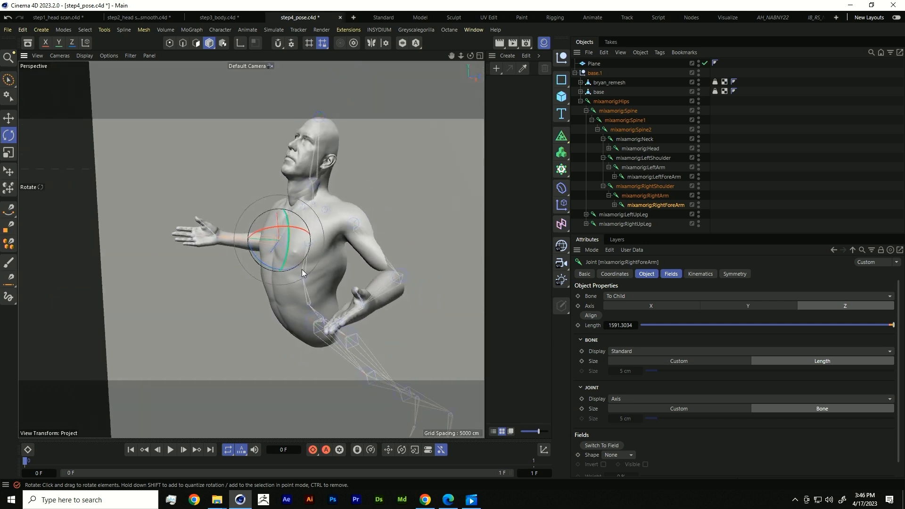
scroll(193, 233, "up", 10)
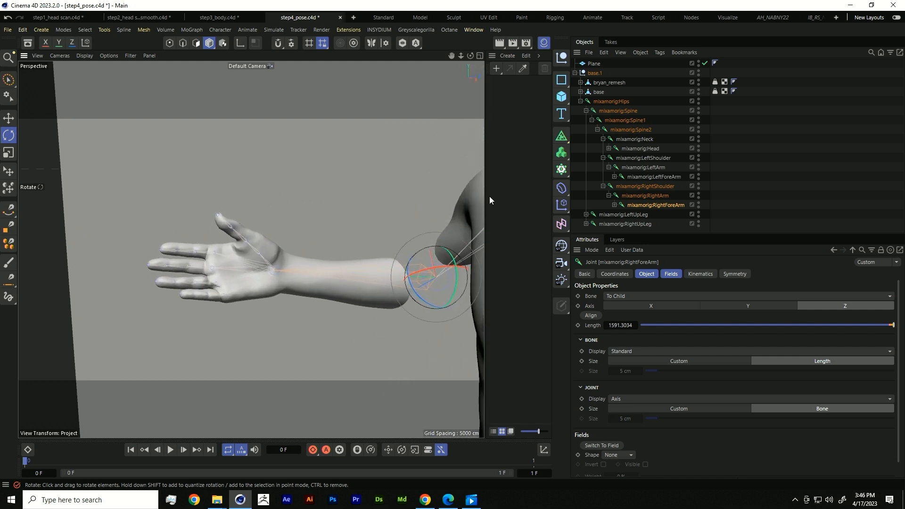
left_click(614, 205)
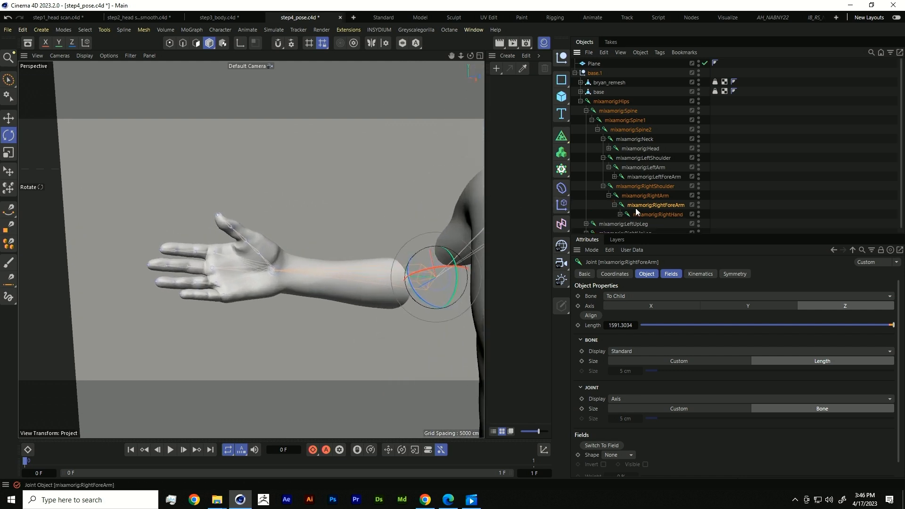
left_click(655, 214)
left_click_drag(204, 285, 242, 288, "alt")
key("ctrl+shift+z")
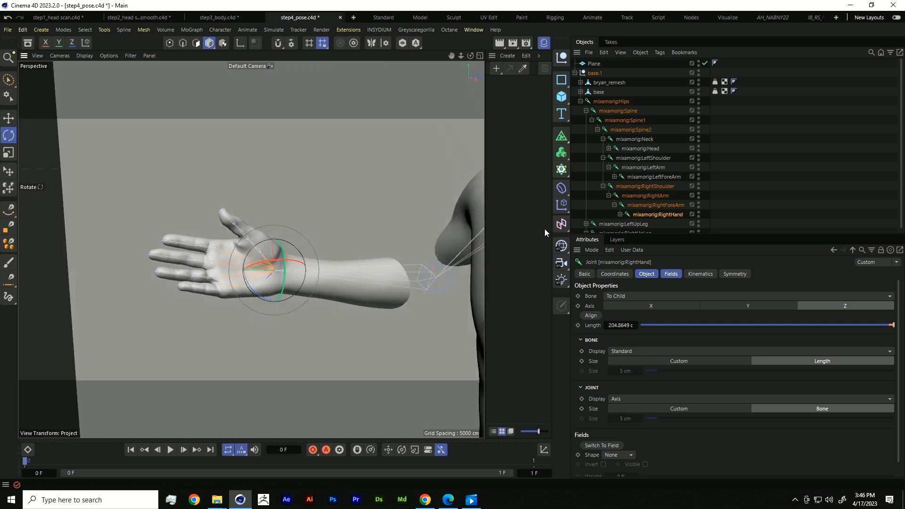
Rotate the mixamorig:RightHandThumb1 and mixamorig:RightHandPinky1 joints to adjust the thumb and spread the little finger from the ring finger.
left_click(621, 214)
scroll(627, 198, "down", 3)
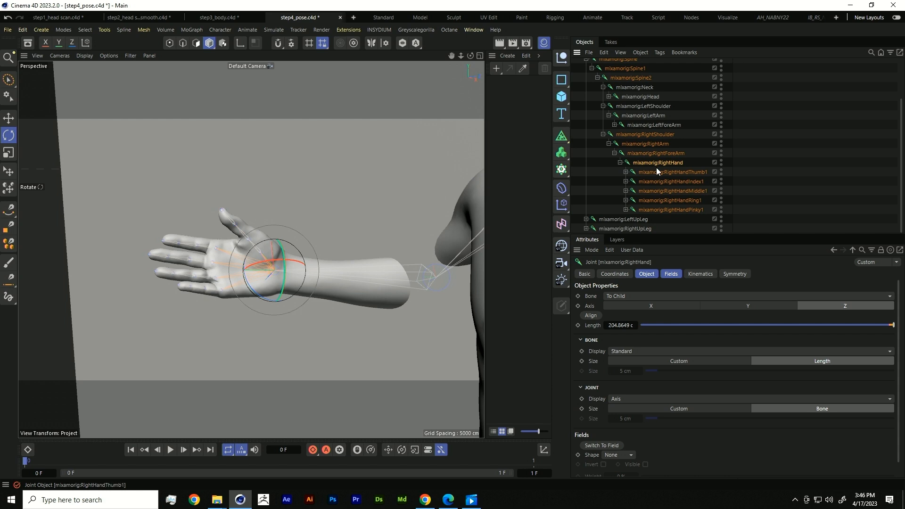
left_click(656, 171)
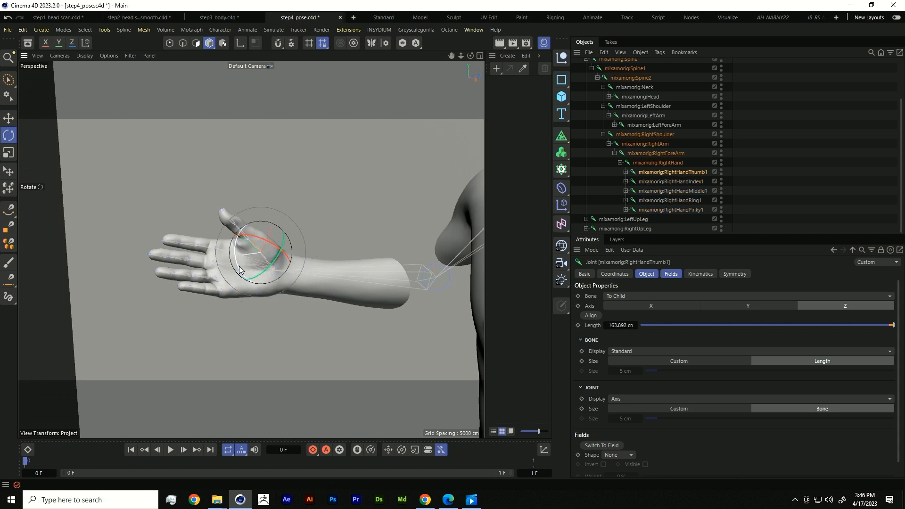
left_click_drag(241, 271, 248, 255)
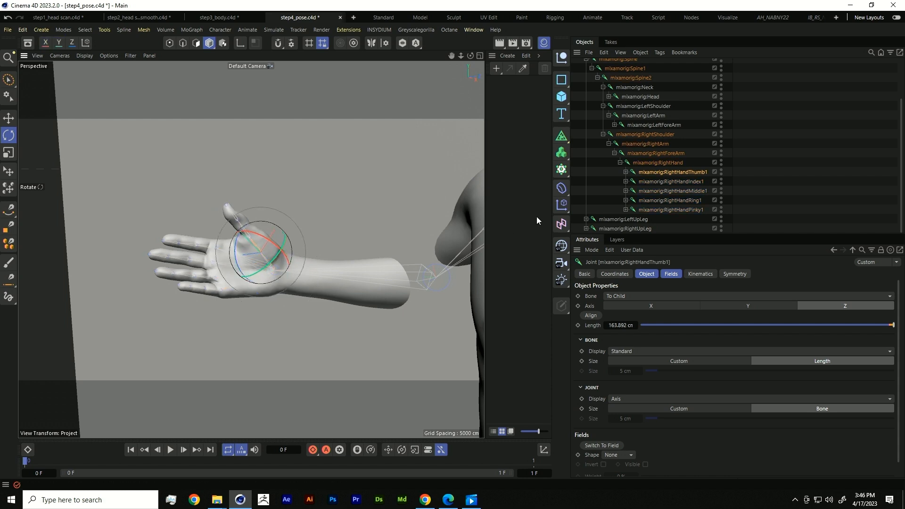
left_click(671, 210)
left_click_drag(192, 301, 215, 313)
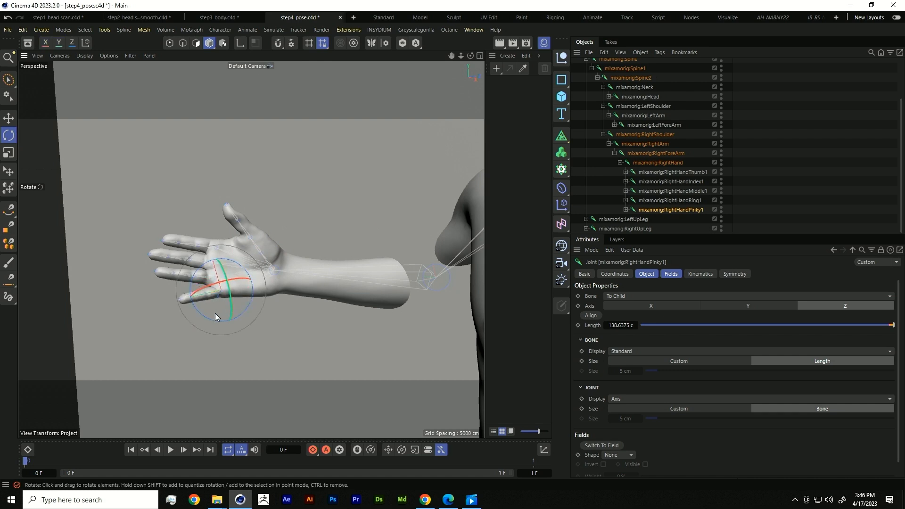
Rotate the mixamorig:RightHandIndex1 joint to spread the right index finger away from the middle finger.
left_click(675, 180)
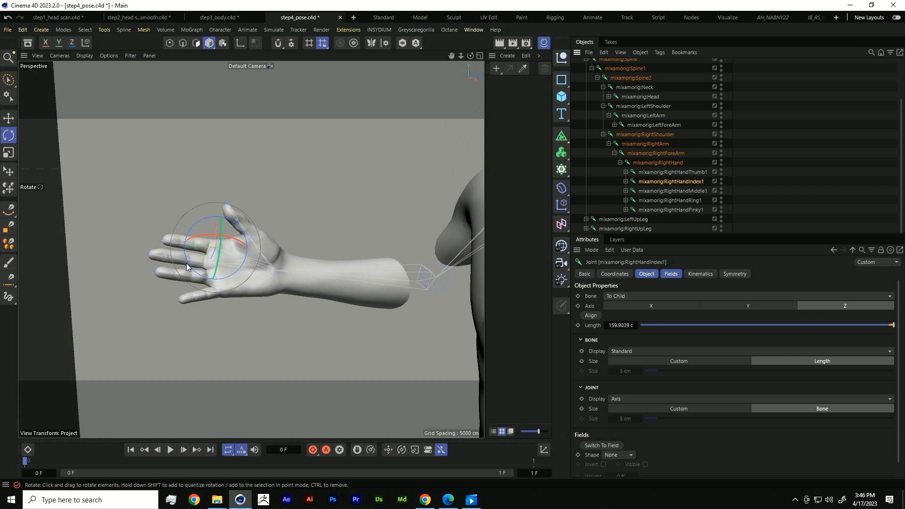
left_click_drag(187, 267, 179, 262)
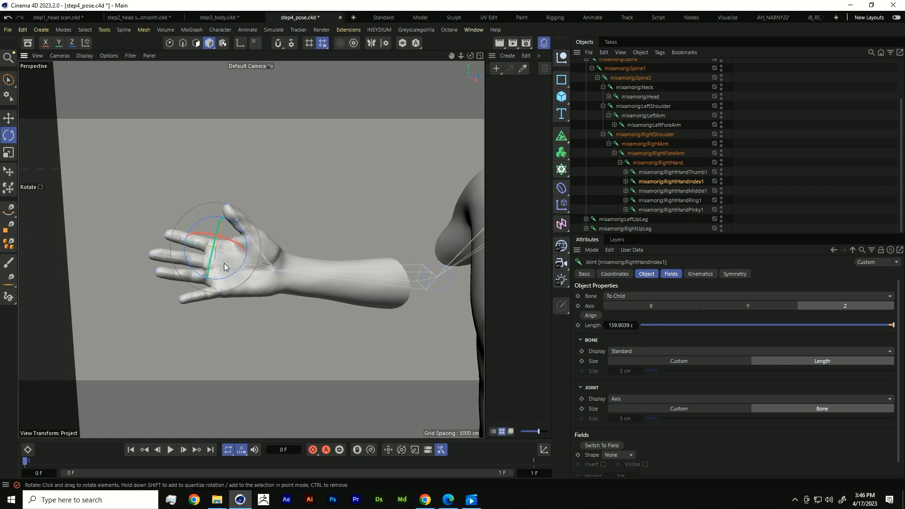
key("ctrl+z")
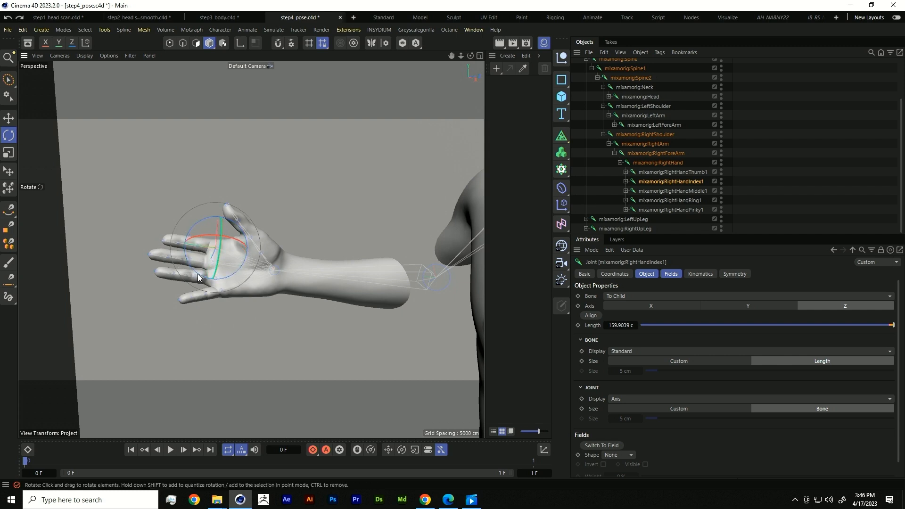
left_click_drag(198, 277, 217, 237)
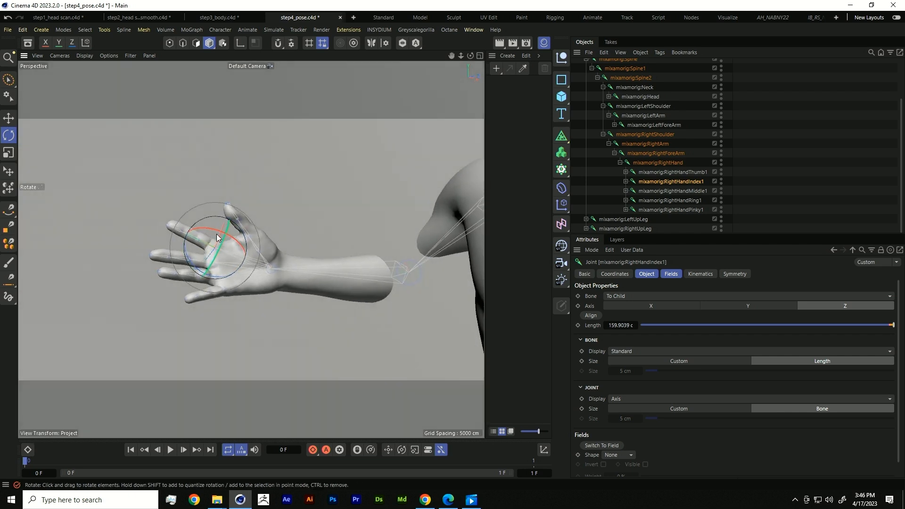
Rotate the mixamorig:RightHandIndex3 joint under mixamorig:RightHandIndex2 to bend the tip of the right index finger slightly.
left_click(625, 182)
left_click(683, 190)
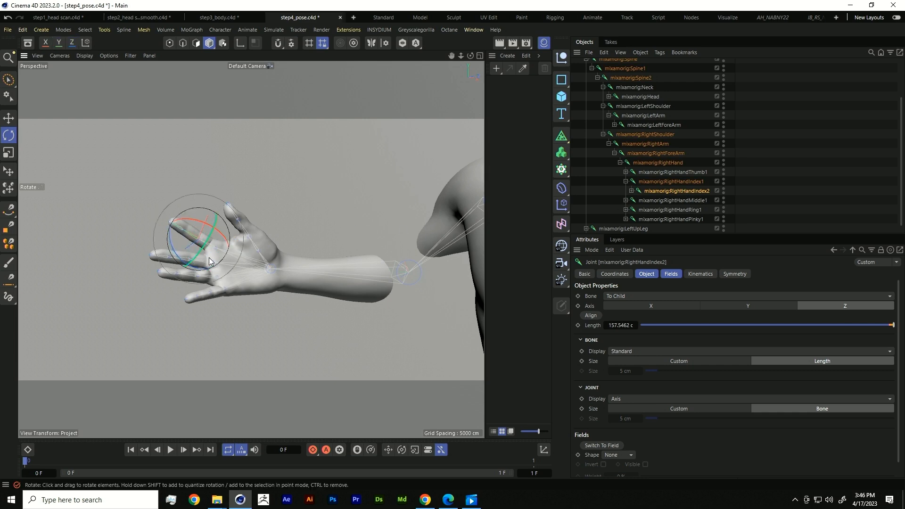
left_click_drag(208, 258, 230, 279, "alt")
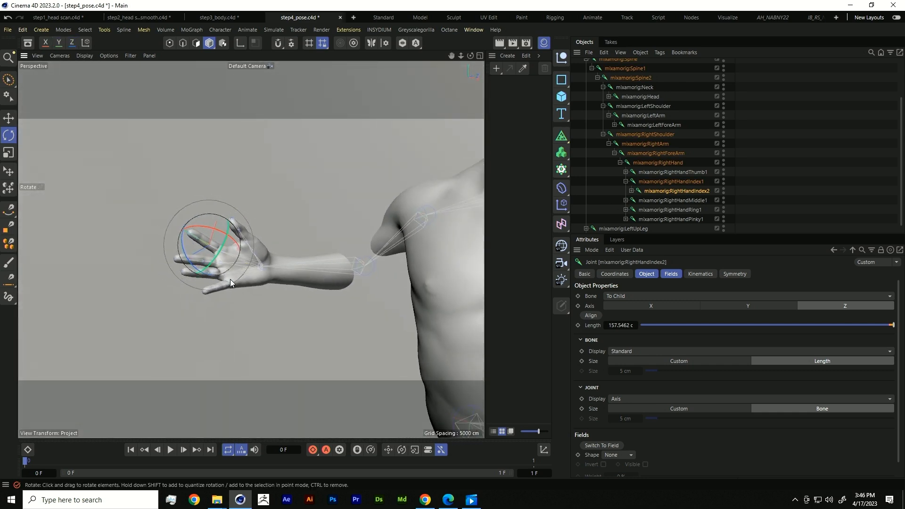
scroll(210, 262, "up", 3)
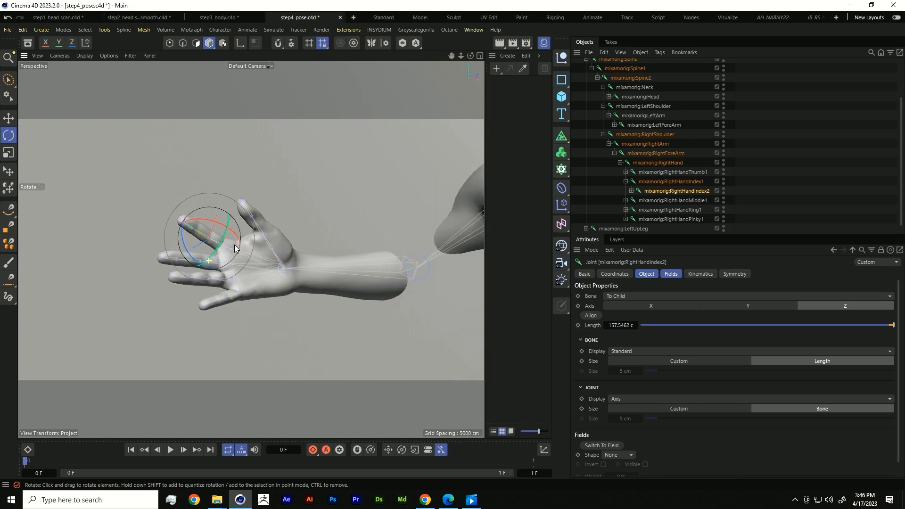
left_click(632, 191)
left_click(675, 200)
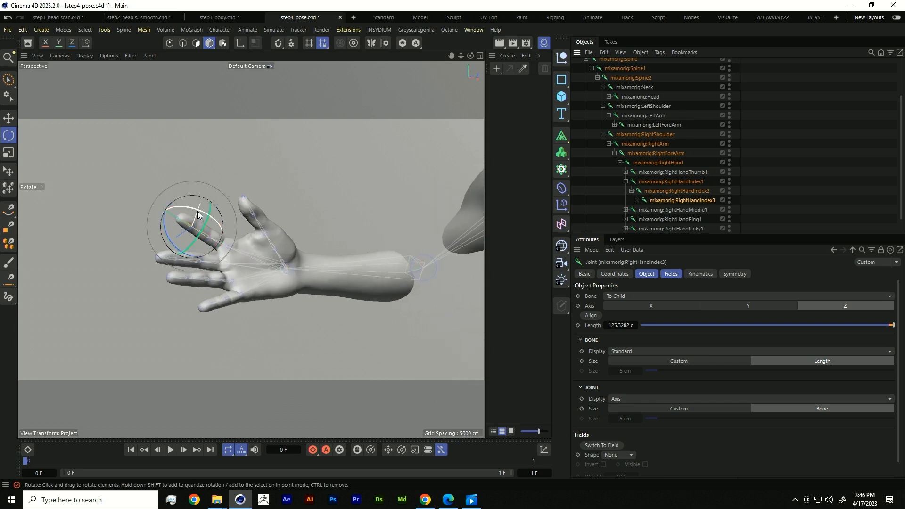
left_click_drag(198, 212, 206, 216)
left_click_drag(261, 270, 255, 246, "alt")
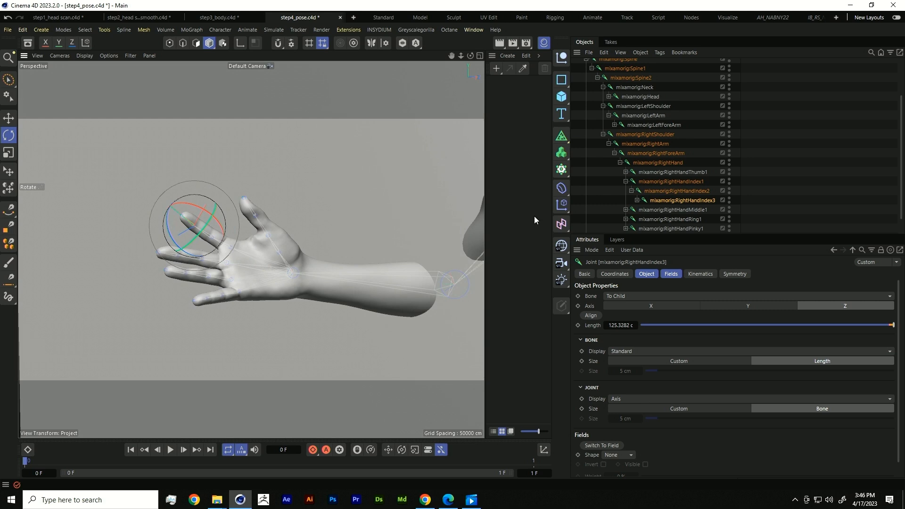
Check the whole posed figure, and switch to the step5_material.c4d project.
scroll(358, 233, "down", 5)
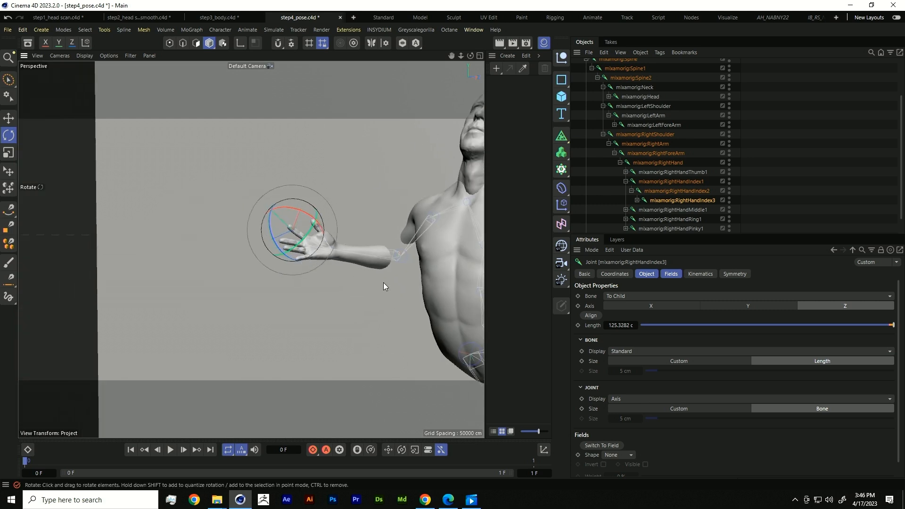
middle_click_drag(383, 281, 224, 316, "alt")
mouse_move(296, 307)
left_mouse_down("alt")
mouse_move(275, 303)
mouse_move(295, 318)
left_mouse_up("alt")
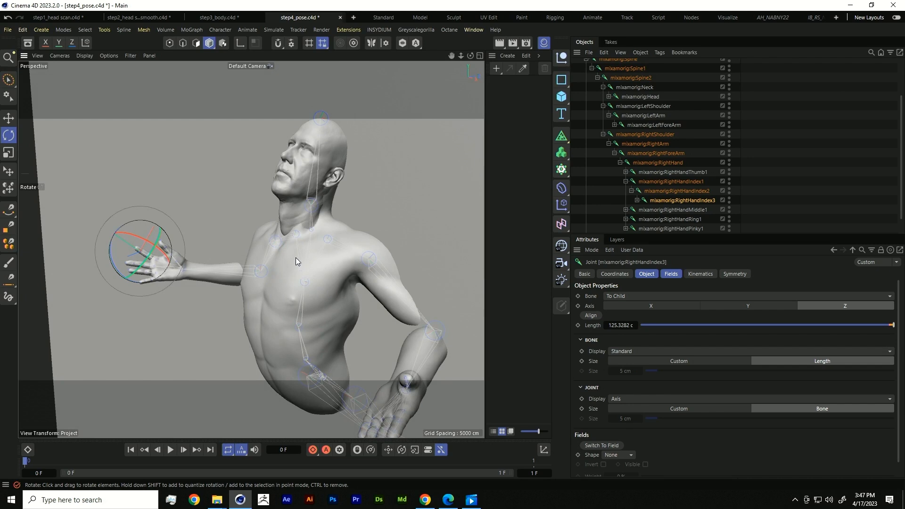
left_click_drag(344, 284, 320, 290, "alt")
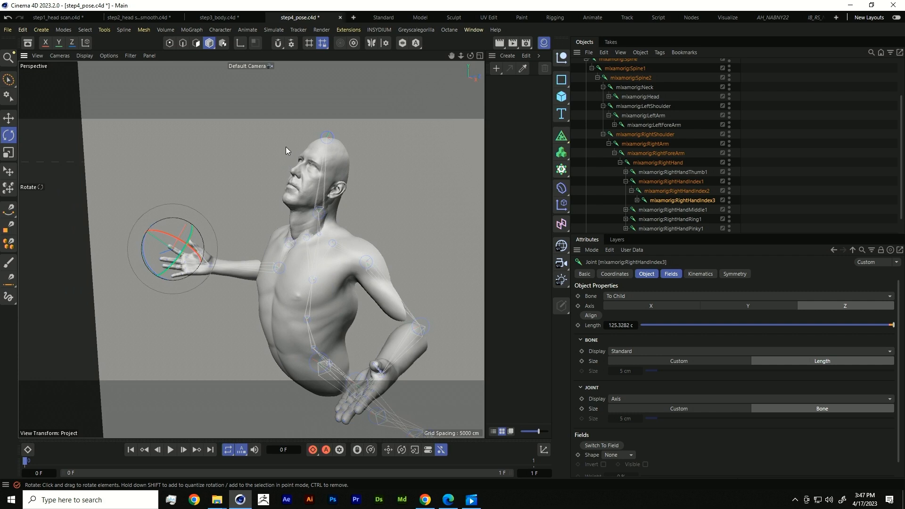
key("v")
mouse_move(343, 213)
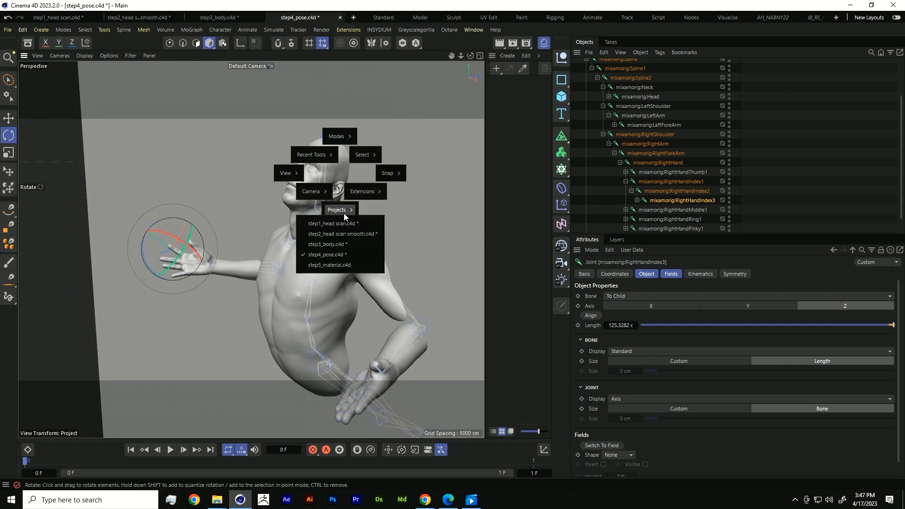
left_click(345, 266)
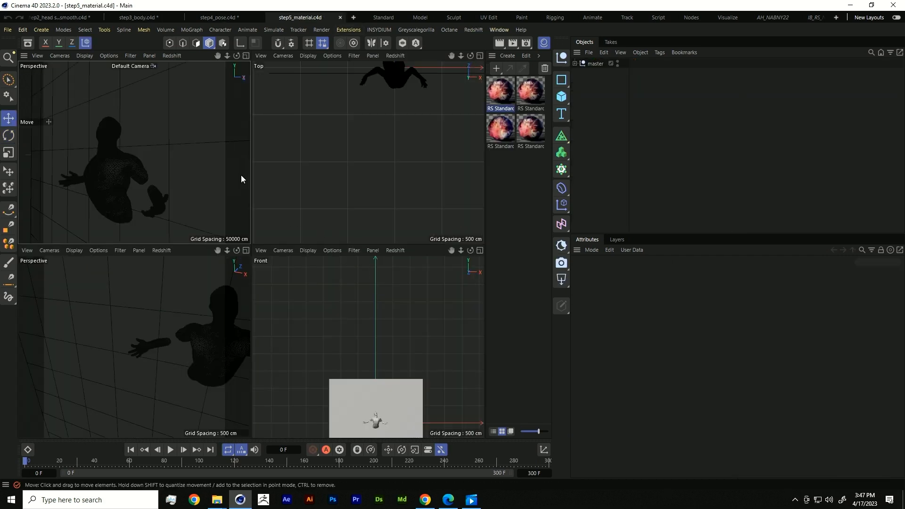
Maximize the upper perspective view of the figure and display it with Gouraud Shading.
left_click(246, 55)
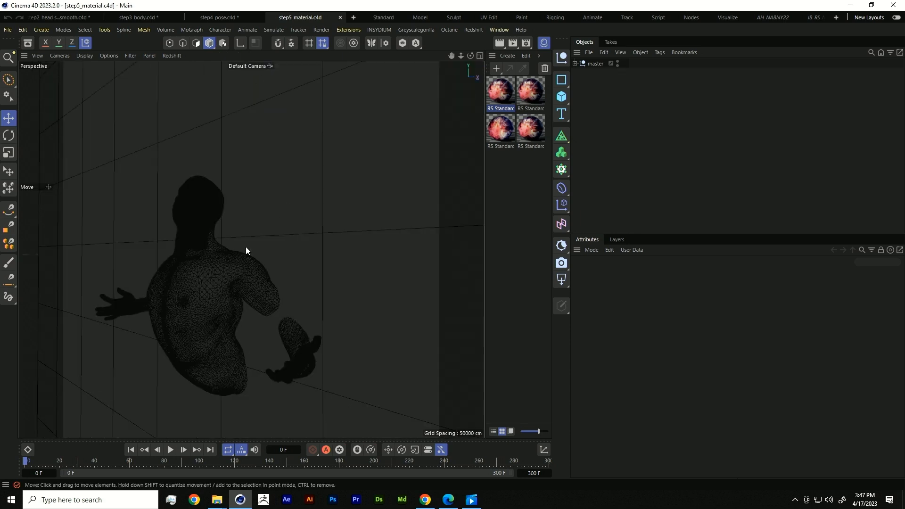
mouse_move(251, 249)
left_mouse_down("alt")
mouse_move(195, 278)
mouse_move(184, 245)
left_mouse_up("alt")
left_click(82, 55)
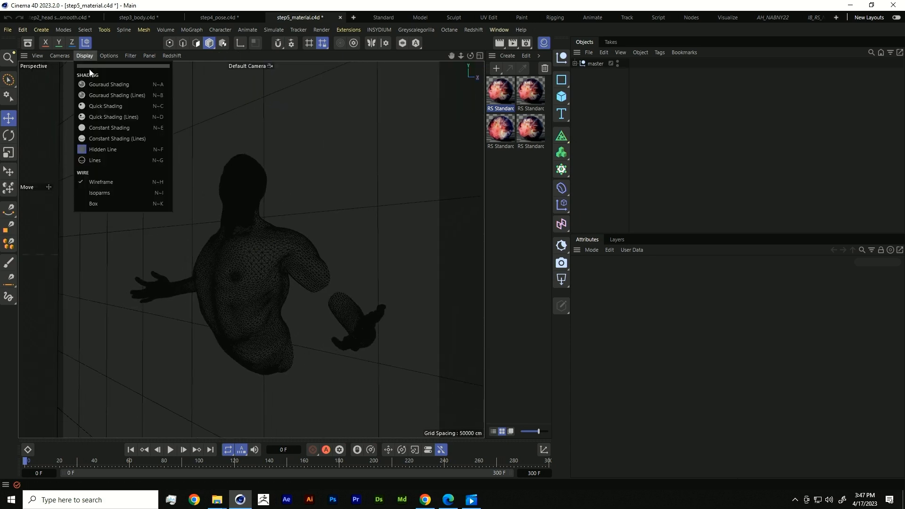
left_click(94, 85)
Frame the shaded figure at an angle and widen the viewport by narrowing the object and attribute area.
mouse_move(252, 301)
left_mouse_down("alt")
mouse_move(281, 301)
mouse_move(220, 321)
mouse_move(264, 311)
mouse_move(231, 316)
mouse_move(260, 305)
left_mouse_up("alt")
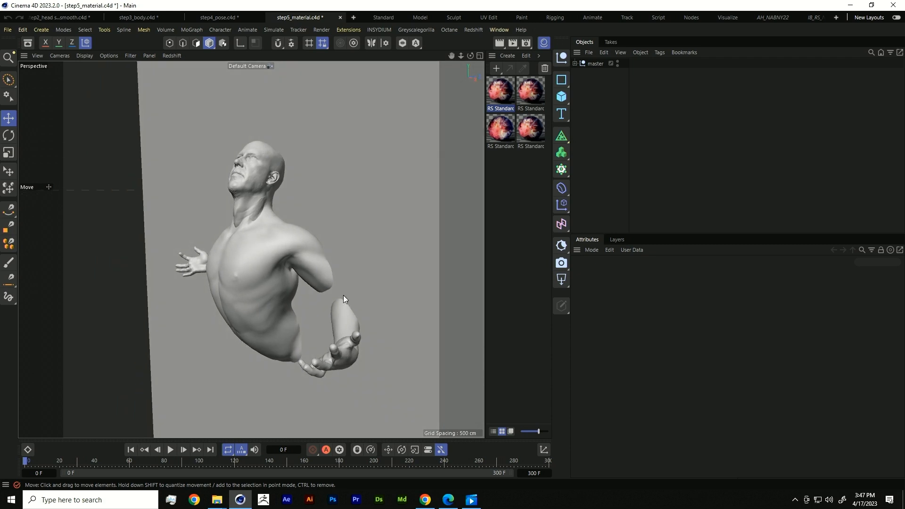
middle_click_drag(239, 274, 252, 298, "alt")
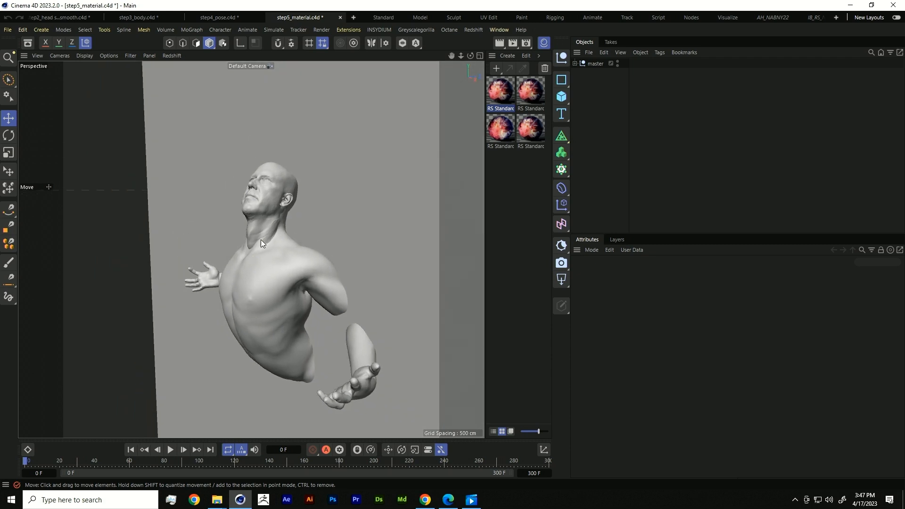
left_click_drag(262, 239, 347, 246, "alt")
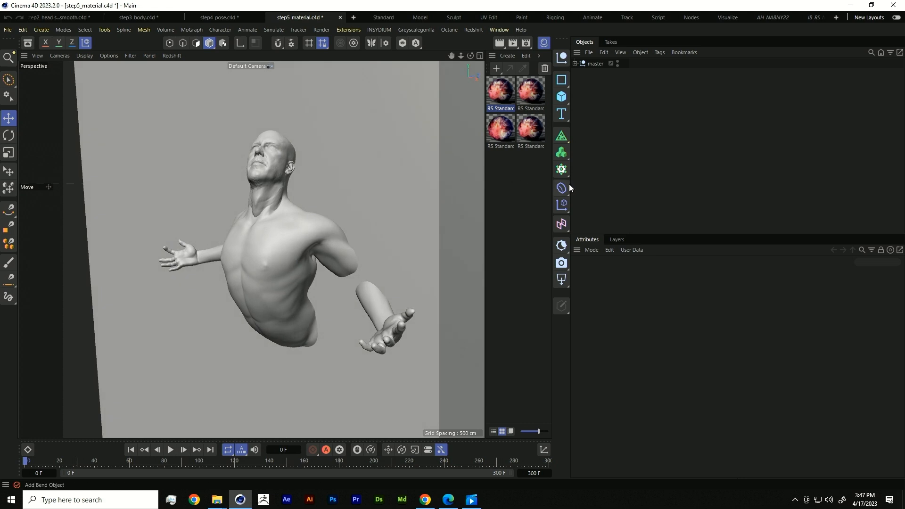
left_click_drag(575, 187, 615, 187)
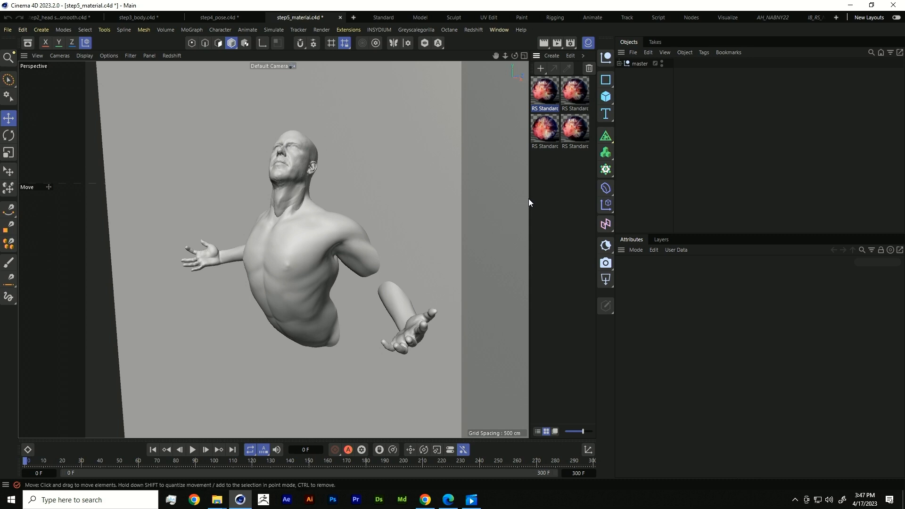
Widen the material area, create a new Redshift Standard material, and assign it to the master null.
left_click_drag(530, 203, 485, 211)
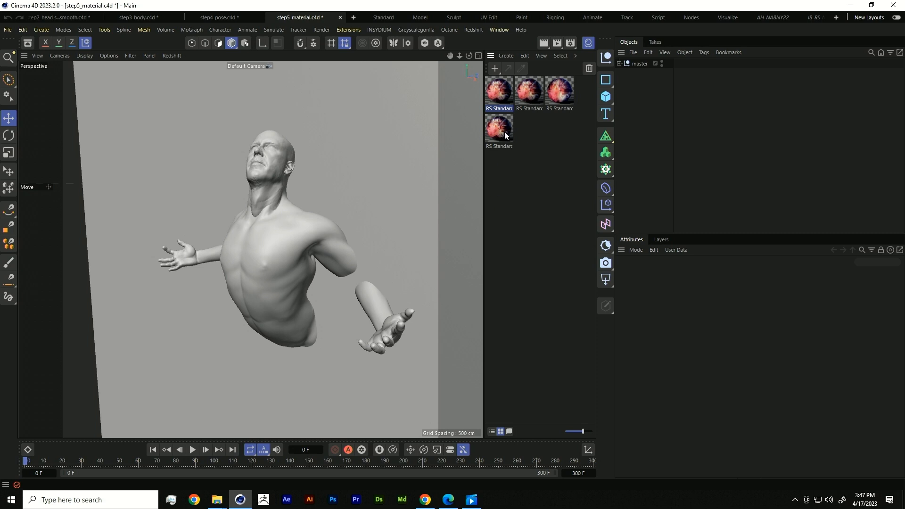
left_click(507, 56)
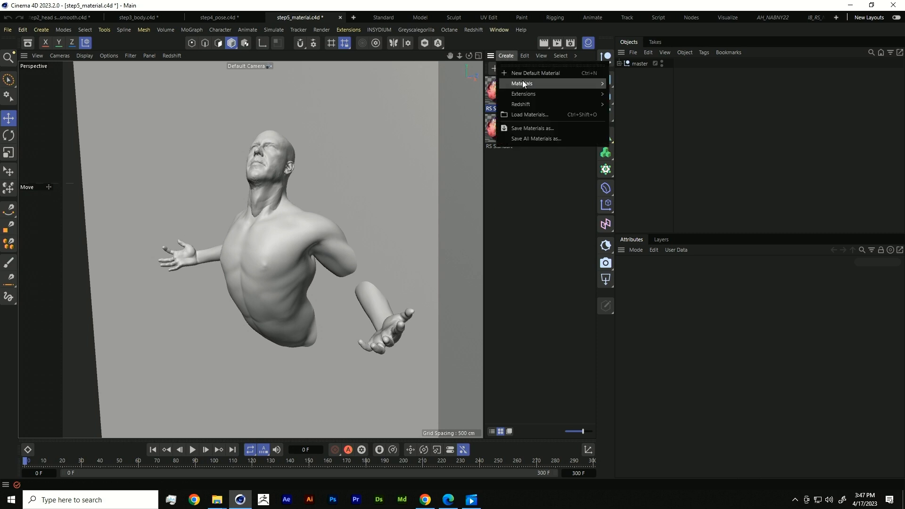
mouse_move(522, 83)
mouse_move(564, 104)
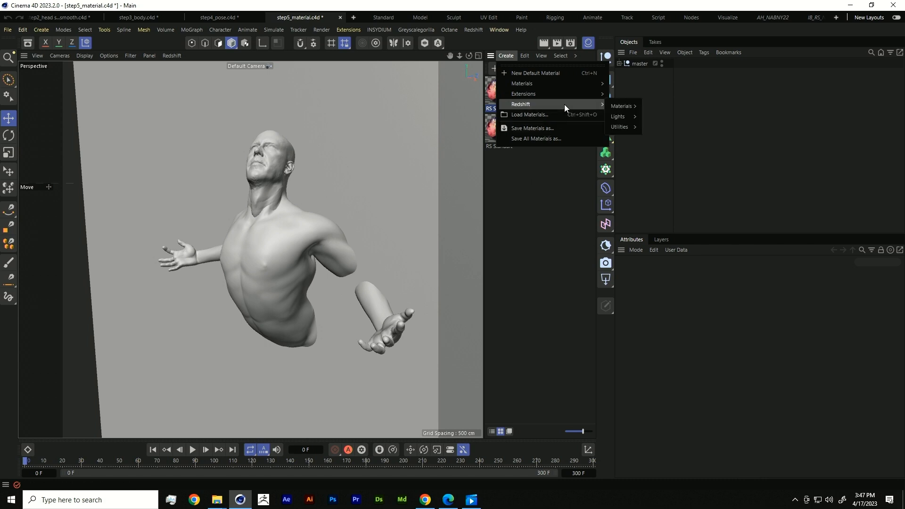
mouse_move(620, 105)
left_click(651, 108)
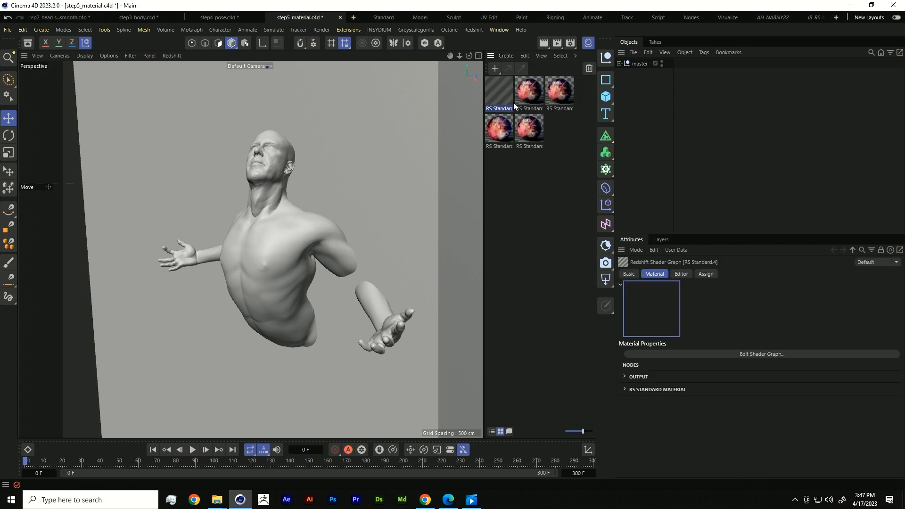
left_click(619, 63)
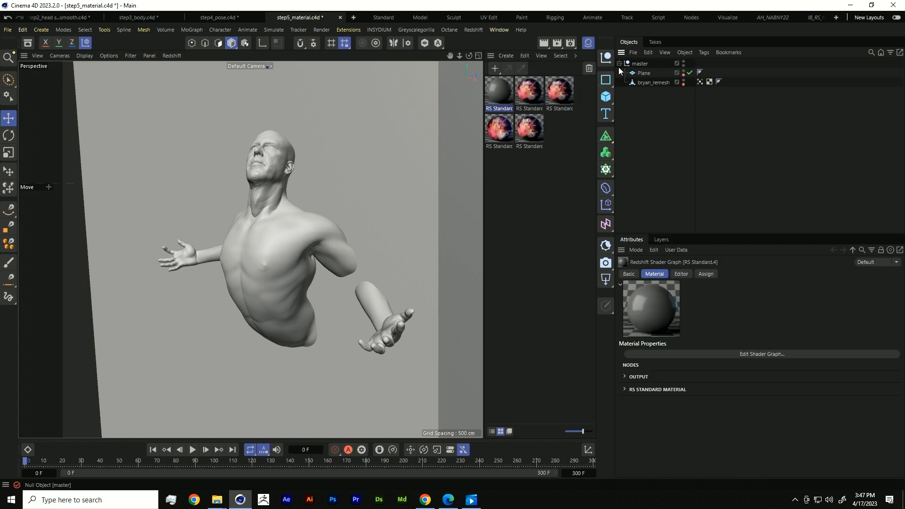
left_click_drag(625, 67, 626, 65)
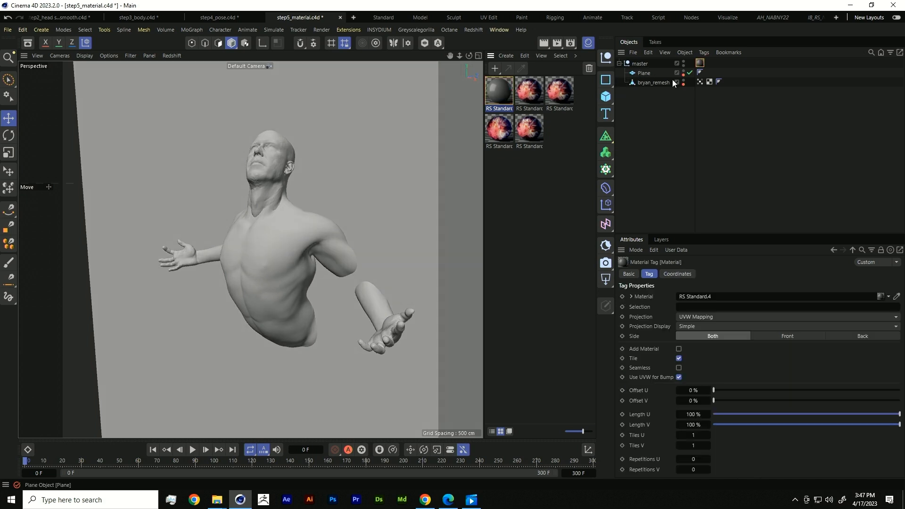
Clear the render-hidden state of Plane and bryan_remesh, and delete the first tag on bryan_remesh.
left_click(683, 85)
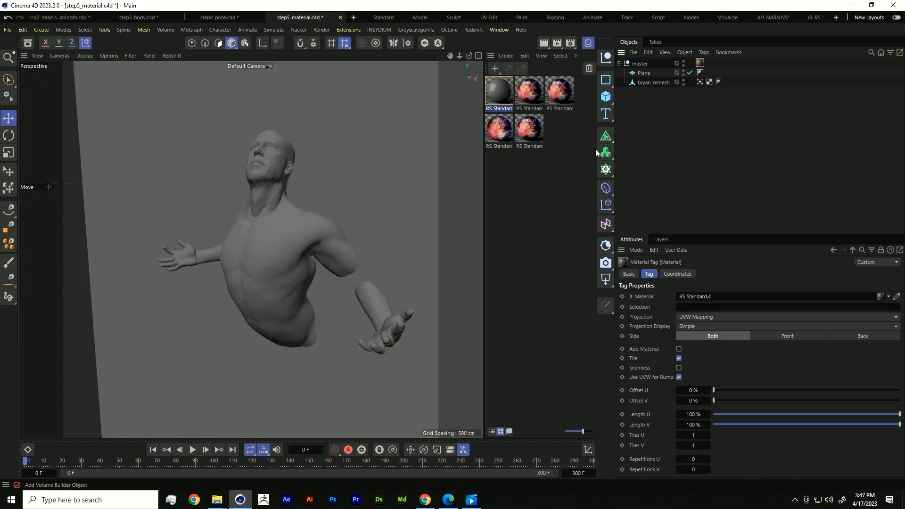
left_click(699, 81)
key("Delete")
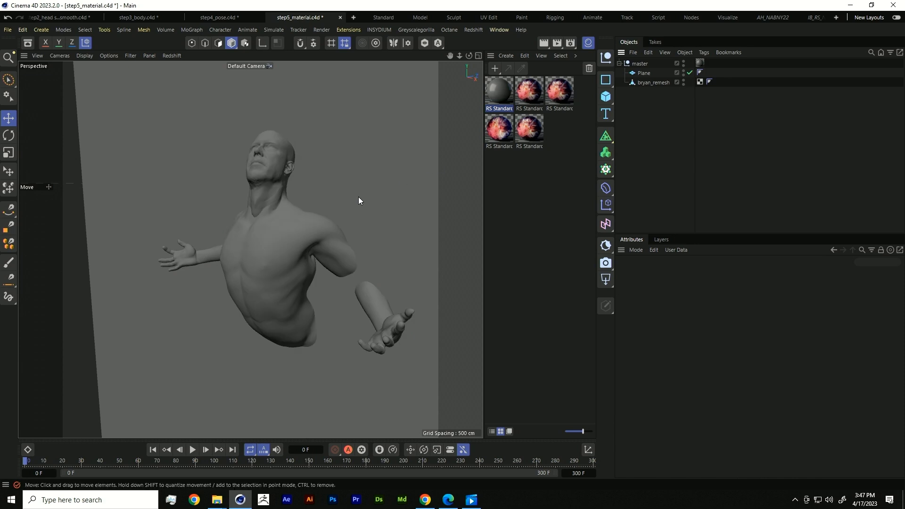
Add a Redshift camera from the current view of the figure and look through it.
left_click_drag(258, 263, 279, 289, "alt")
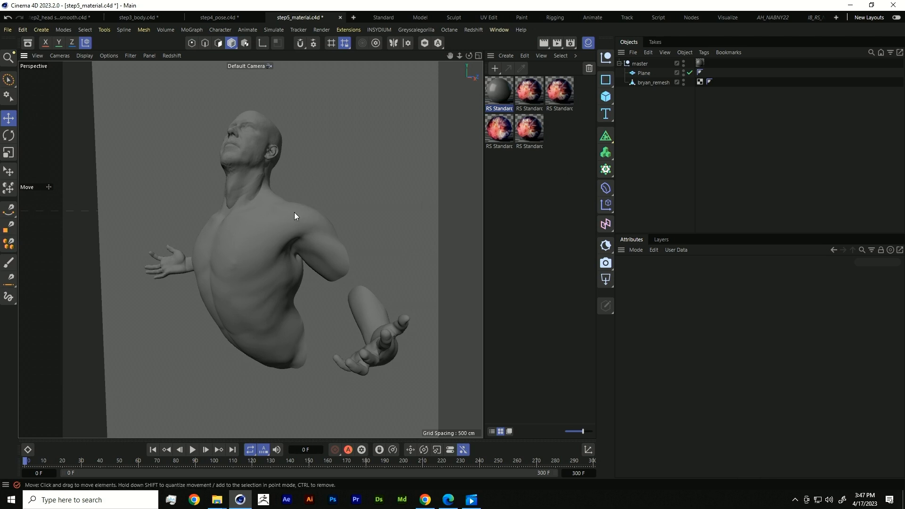
key("shift+c")
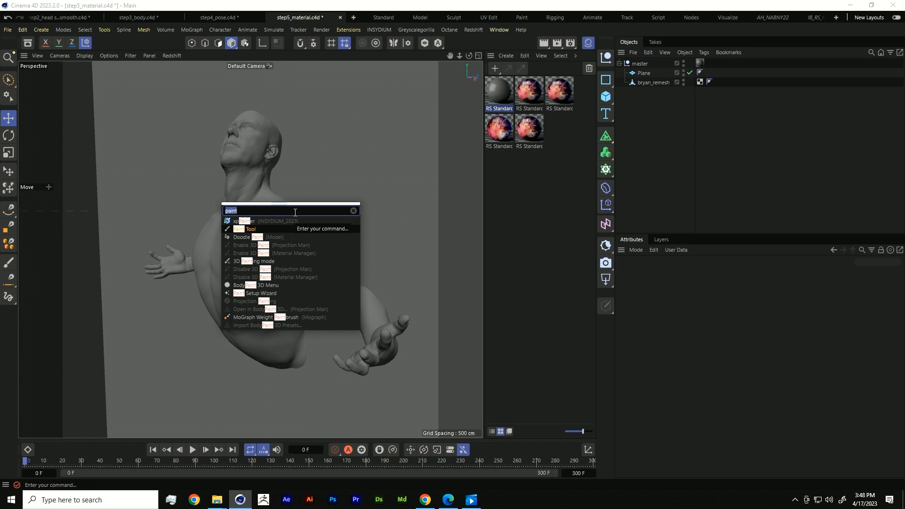
type("rs camera")
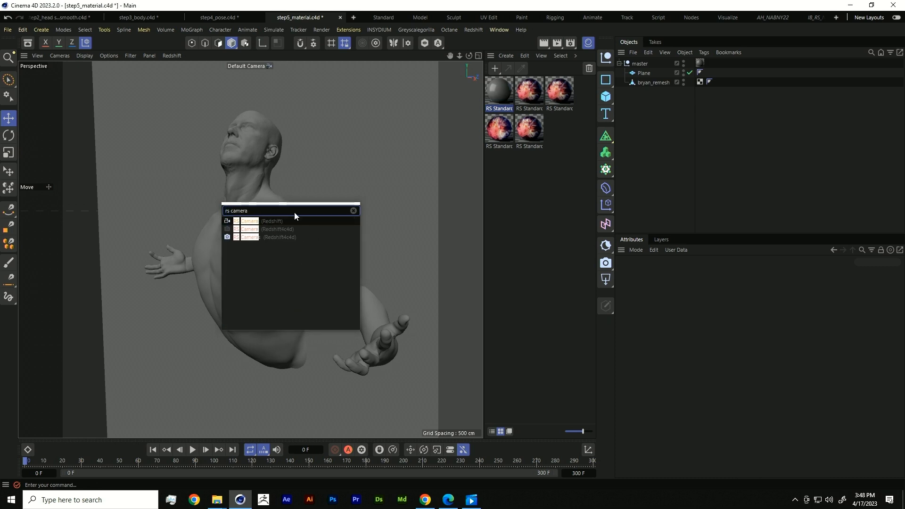
key("Return")
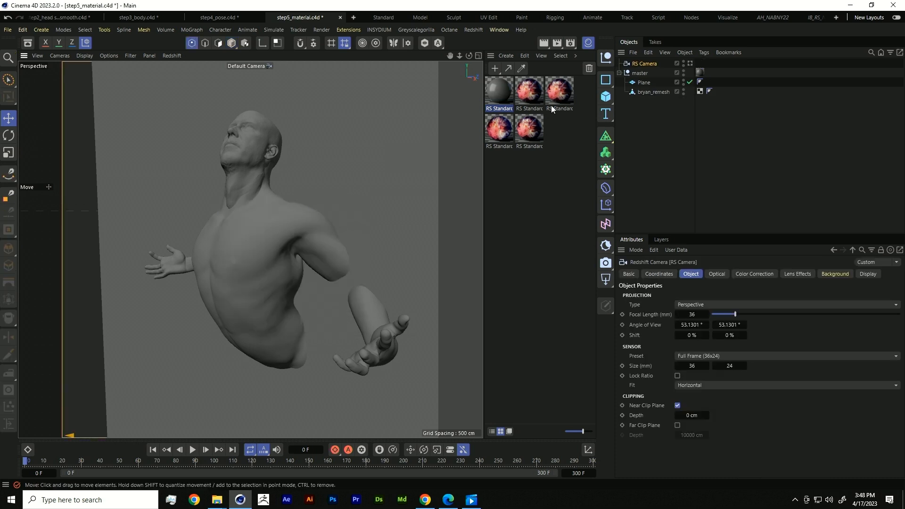
left_click(690, 64)
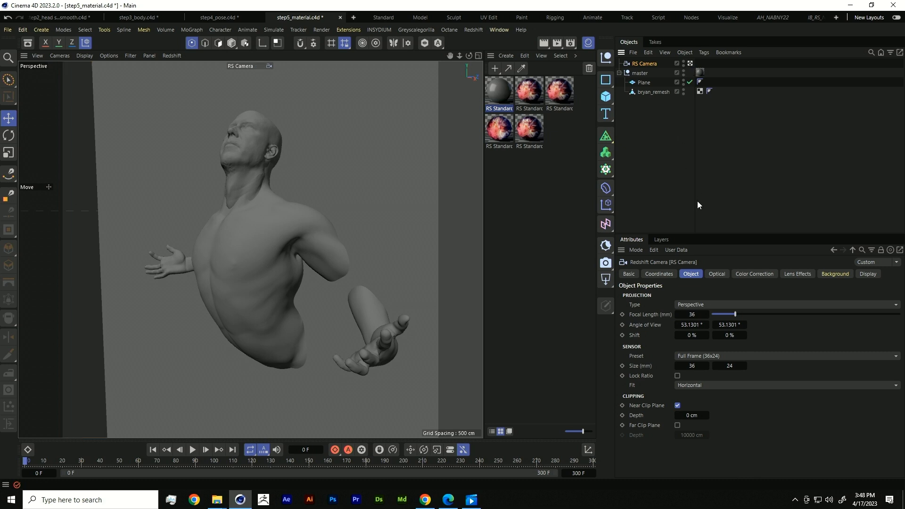
Set the RS Camera's angle of view to 20° and pull the camera back to fit the whole figure.
left_click_drag(698, 325, 681, 330)
left_click(702, 324)
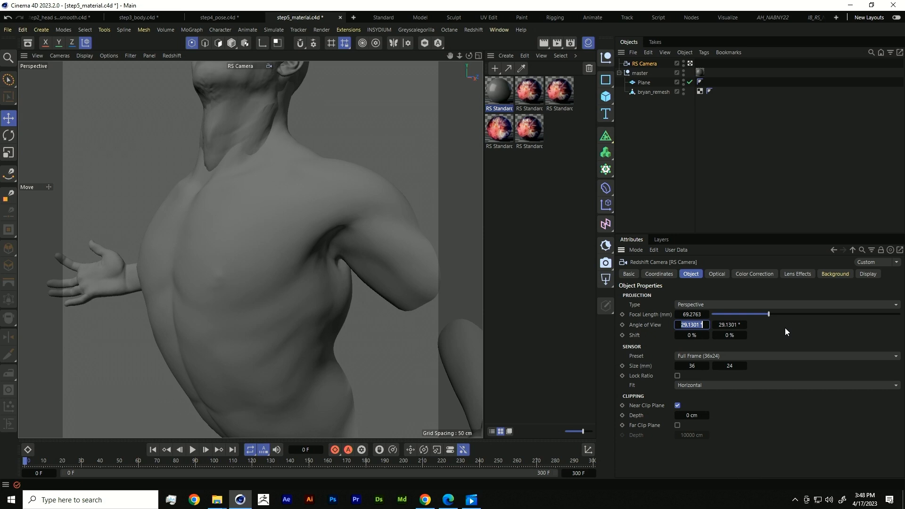
type("20")
key("Return")
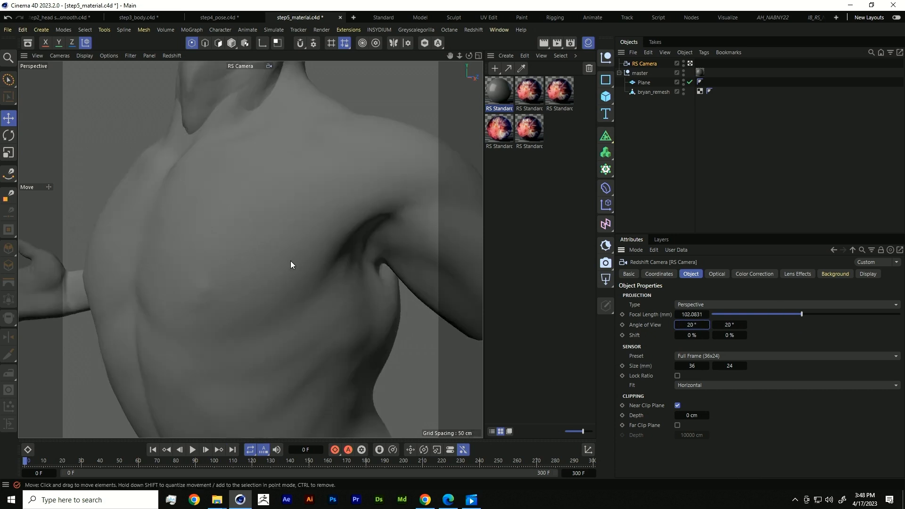
right_click_drag(290, 261, 143, 303, "alt")
middle_click_drag(270, 319, 238, 323, "alt")
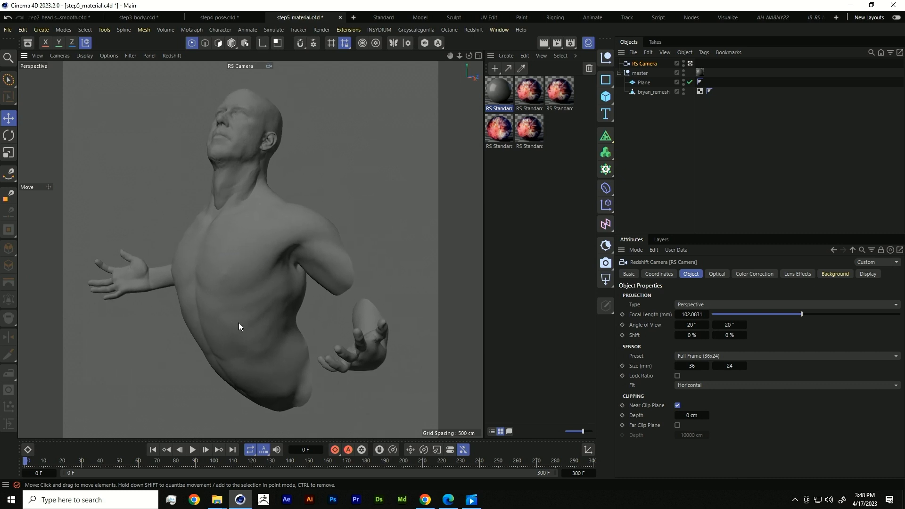
Roll the RS Camera to a bank of -33° and reframe the tilted figure from its side.
left_click(668, 275)
left_click_drag(721, 330, 674, 330)
mouse_move(288, 253)
left_mouse_down("alt")
mouse_move(289, 242)
mouse_move(298, 251)
mouse_move(287, 234)
mouse_move(291, 251)
left_mouse_up("alt")
scroll(288, 254, "down", 3)
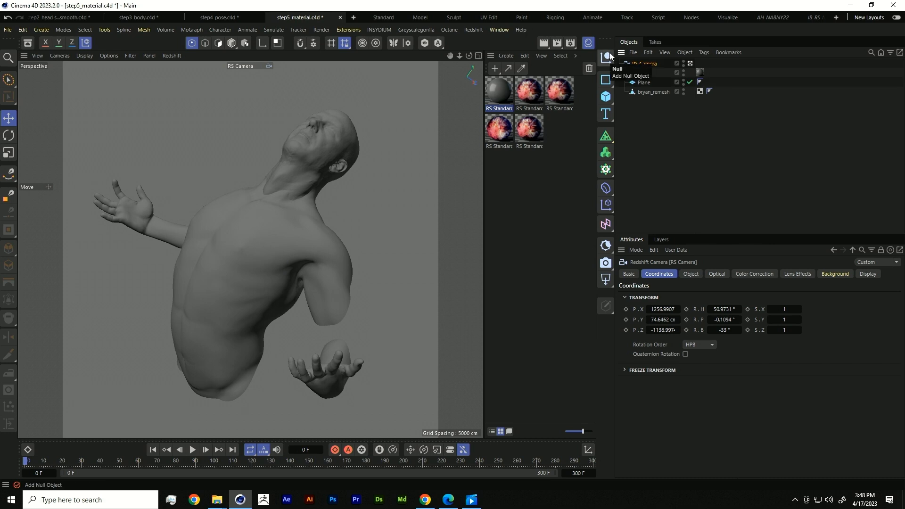
Add a Protection tag to the RS Camera to lock its position, rotation and scale.
key("shift+c")
type("prote")
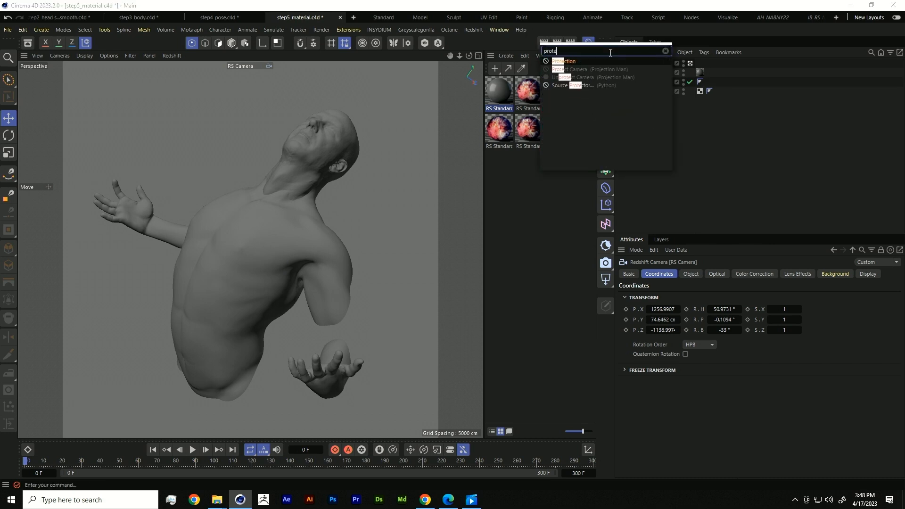
key("Return")
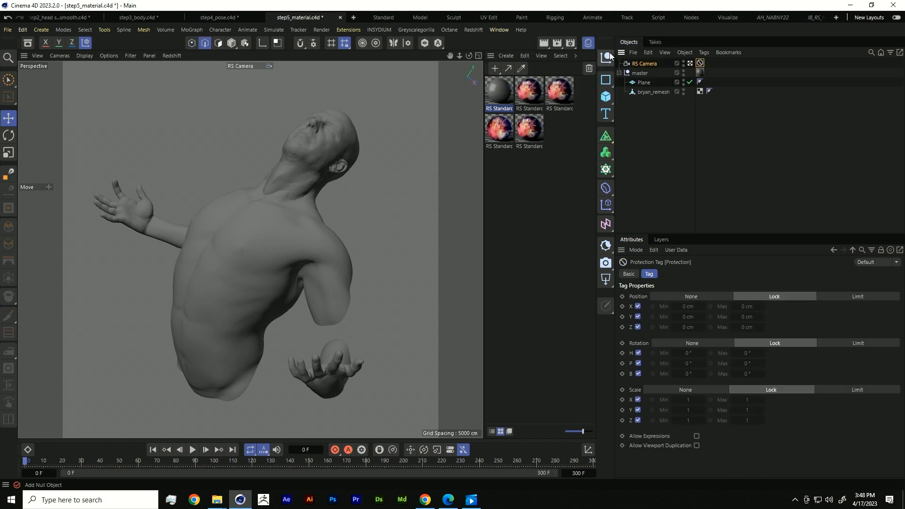
Maximize the second perspective view, which uses the default camera, and frame the whole figure in it.
left_click(478, 55)
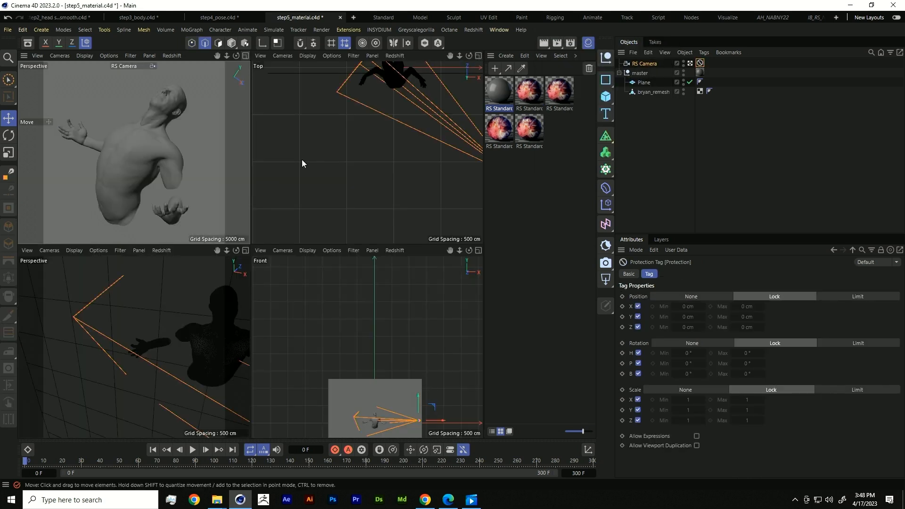
left_click(50, 250)
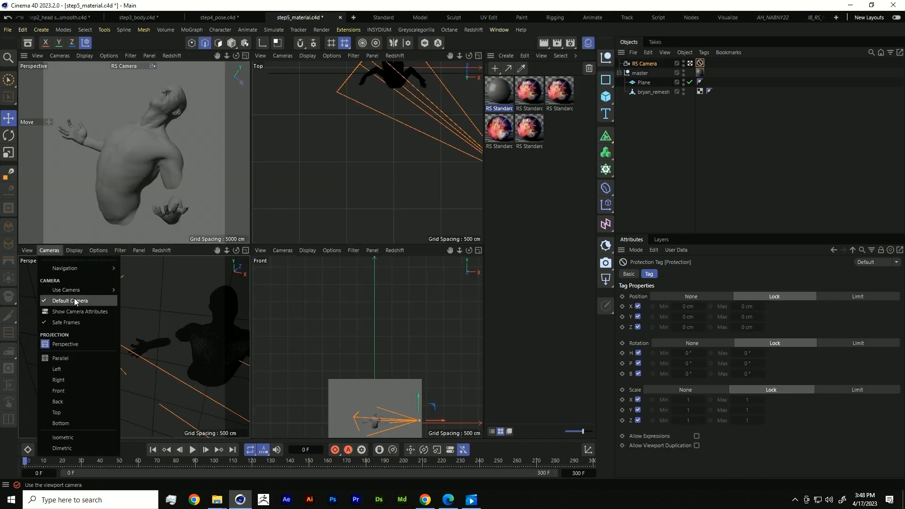
left_click(247, 251)
left_click(245, 251)
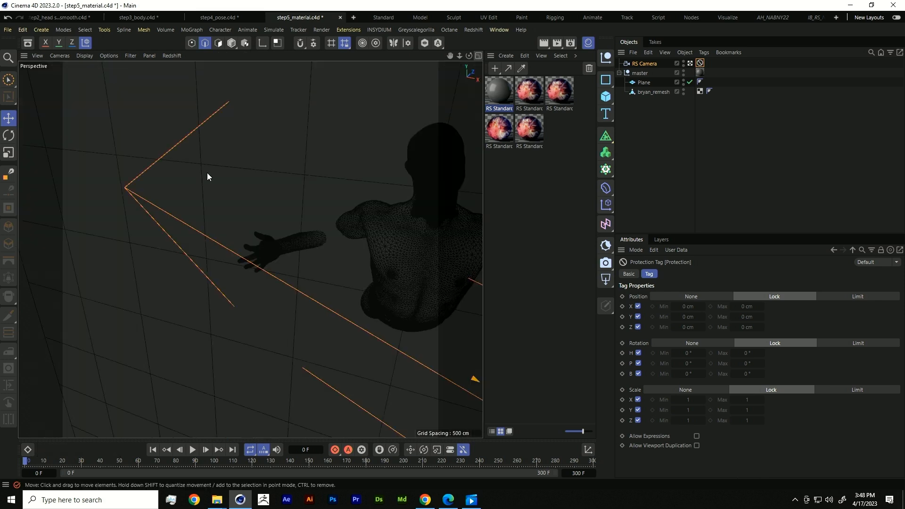
left_click_drag(282, 255, 527, 216, "alt")
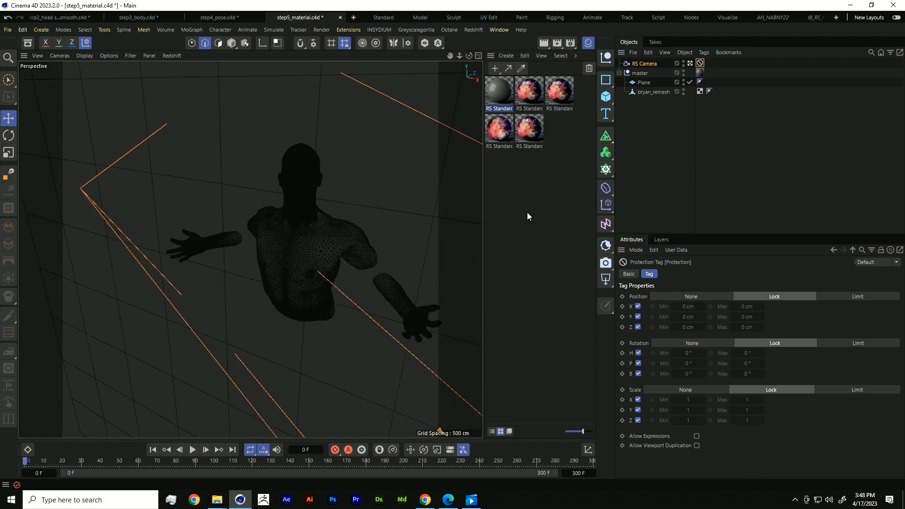
Open the Redshift RenderView window.
left_click(473, 29)
left_click(507, 106)
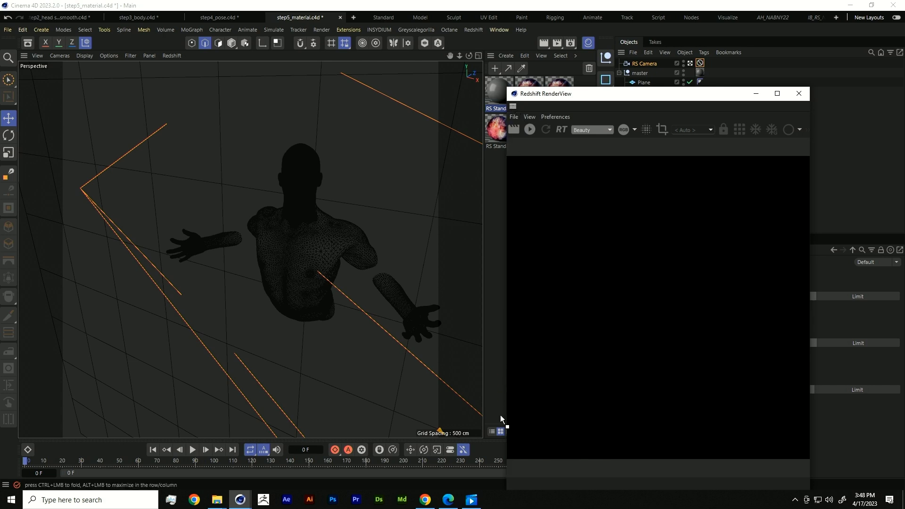
left_click_drag(501, 416, 502, 434)
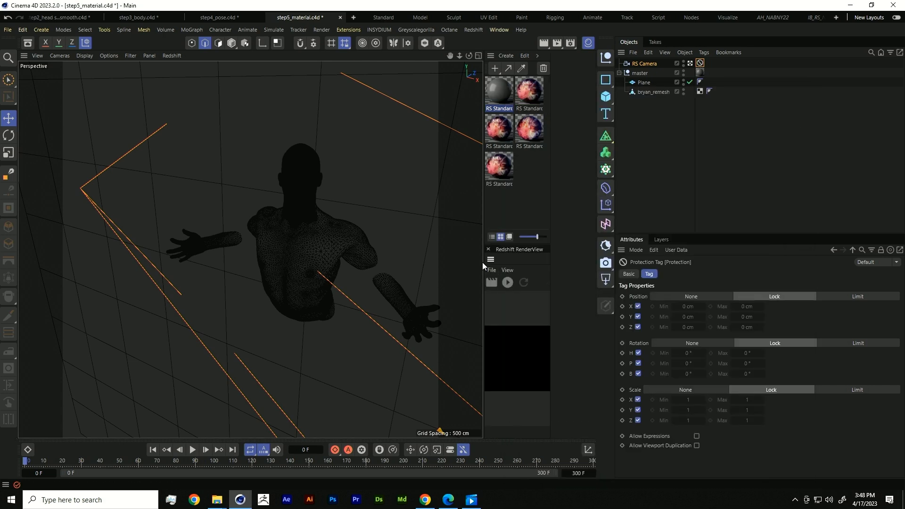
left_click_drag(482, 262, 353, 257)
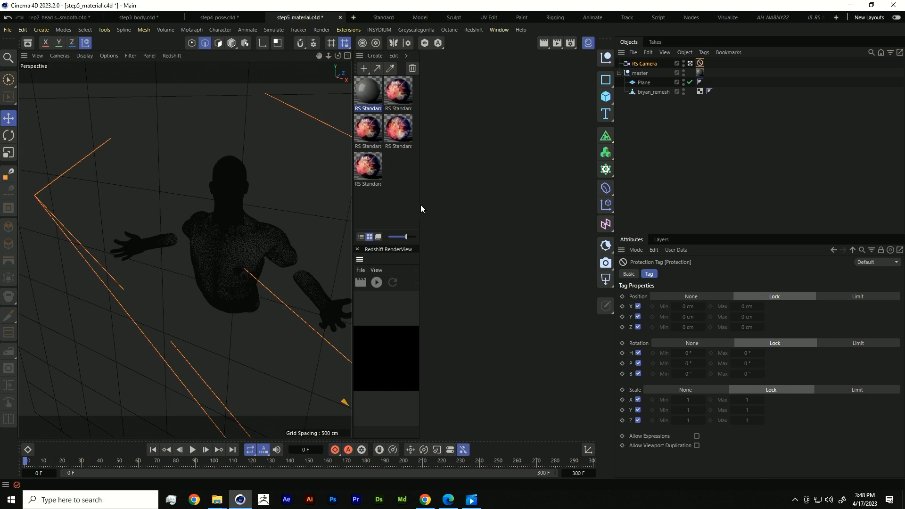
left_click(360, 260)
left_click(369, 269)
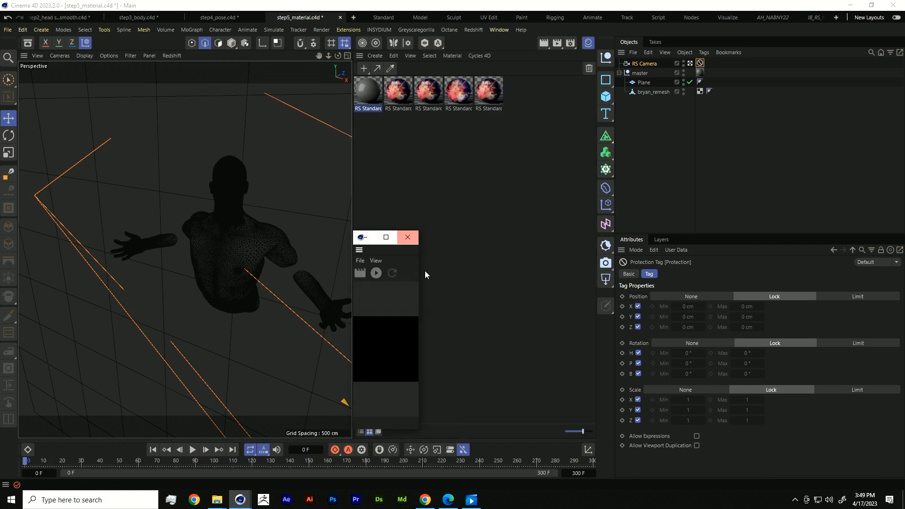
Narrow the viewport, enlarge the floating Redshift RenderView over the material area, and start the interactive render.
left_click_drag(420, 267, 590, 268)
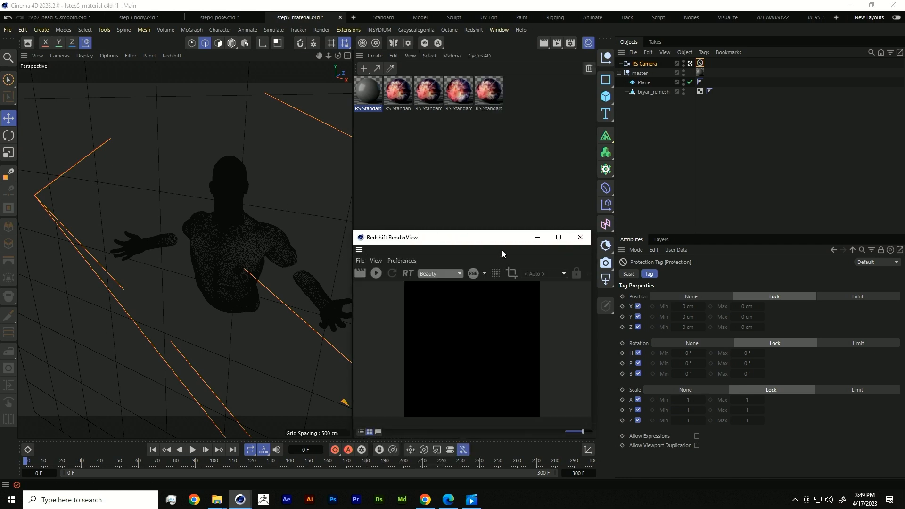
left_click_drag(503, 237, 511, 171)
left_click_drag(353, 143, 247, 147)
left_click_drag(410, 172, 311, 135)
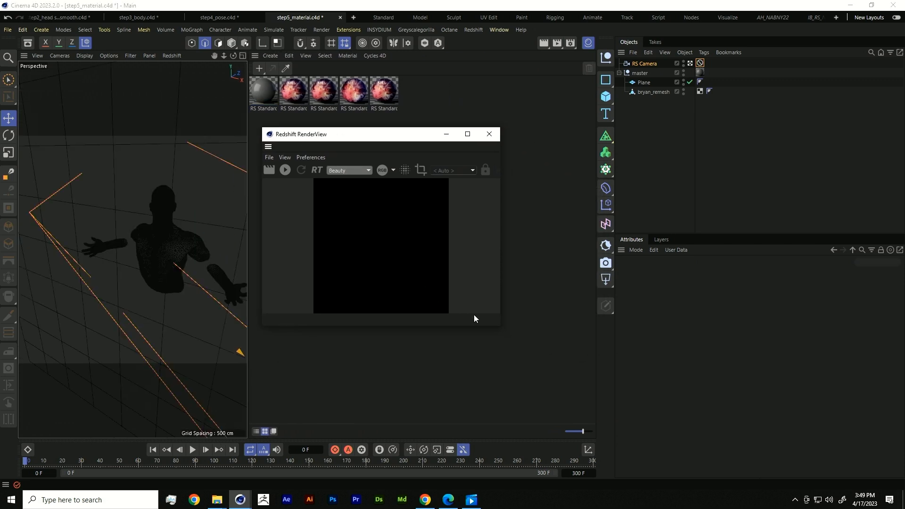
left_click_drag(498, 327, 606, 433)
left_click(285, 170)
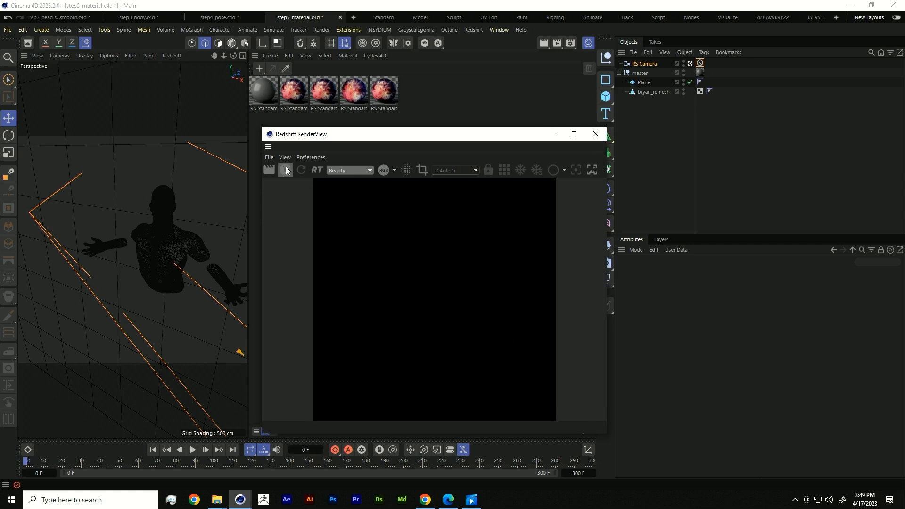
left_click_drag(396, 135, 382, 133)
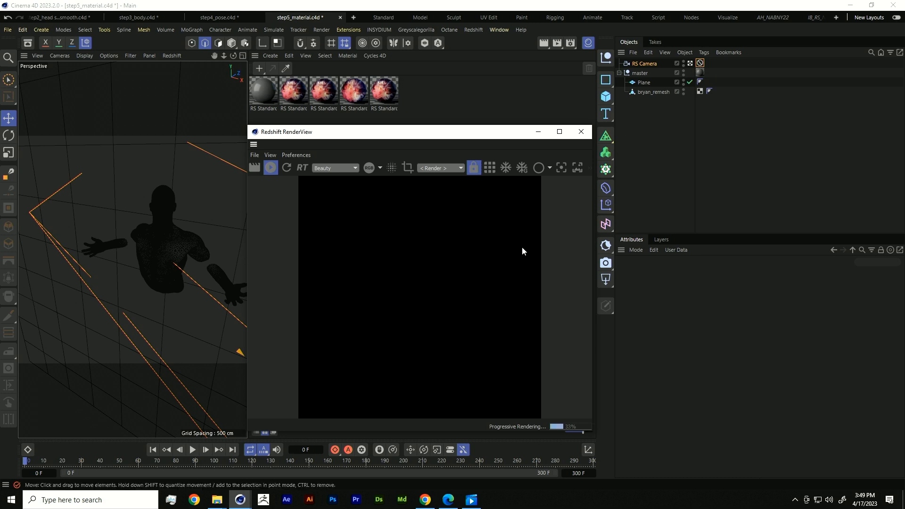
Add a Redshift dome light to the scene, and shorten and lower the RenderView window below the material thumbnails.
left_click(606, 279)
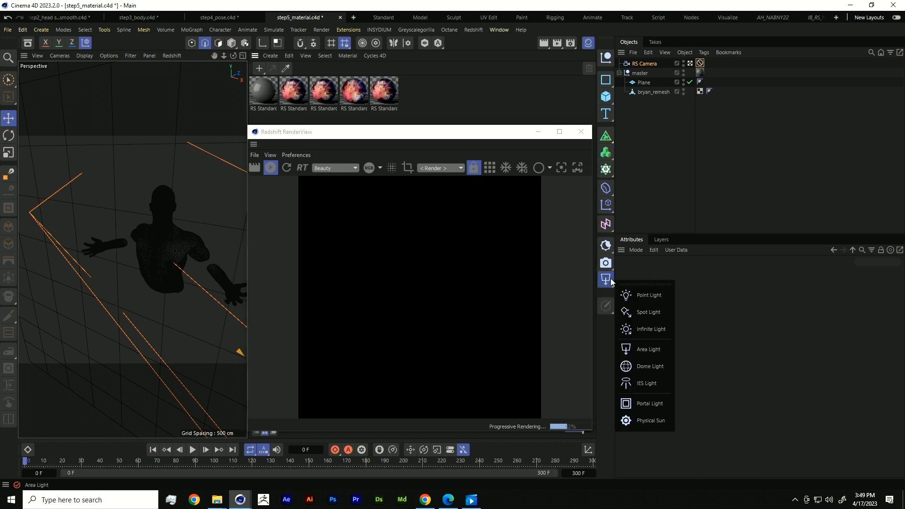
left_click(650, 366)
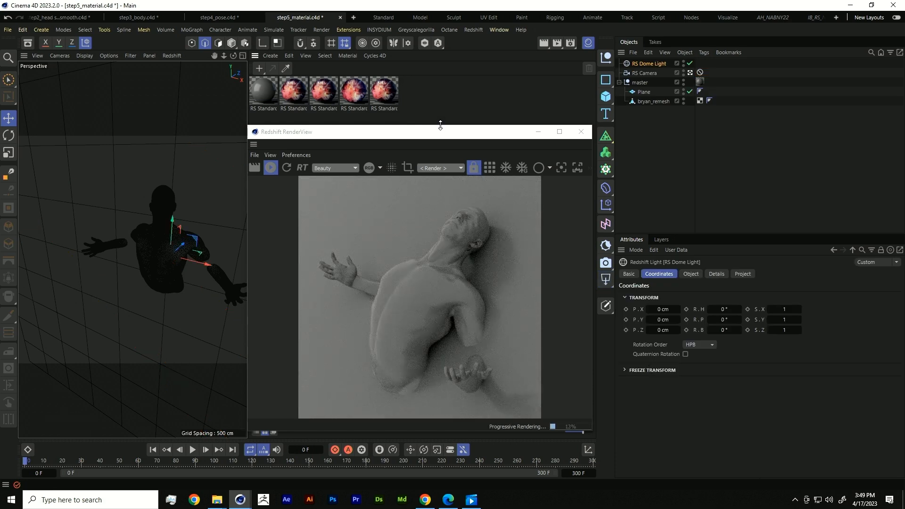
left_click_drag(440, 125, 439, 142)
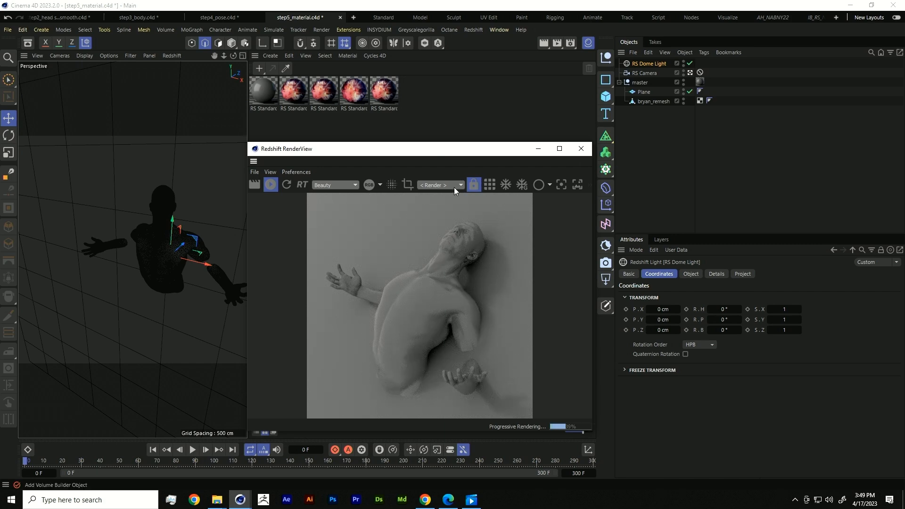
left_click_drag(446, 149, 452, 159)
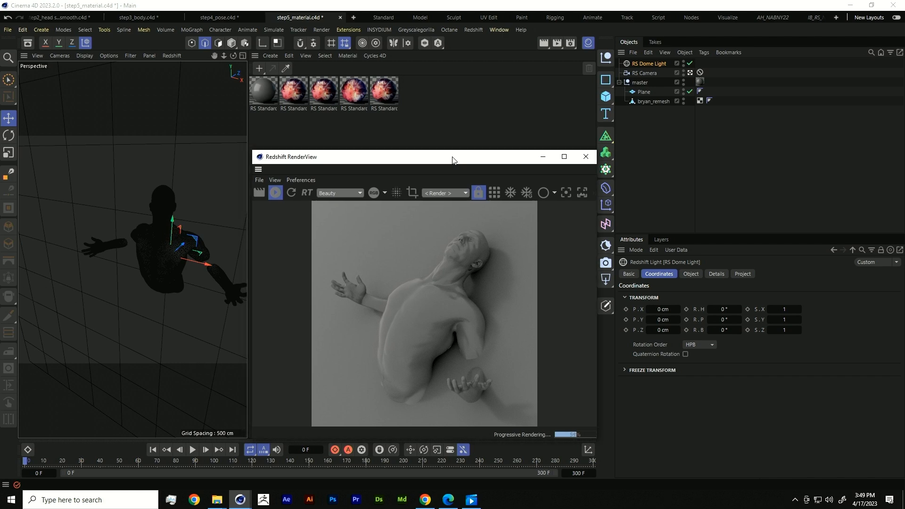
Open the shader graph of the RS Standard.4 material, arrange it beside the RenderView, and add an RS Texture node.
double_click(261, 92)
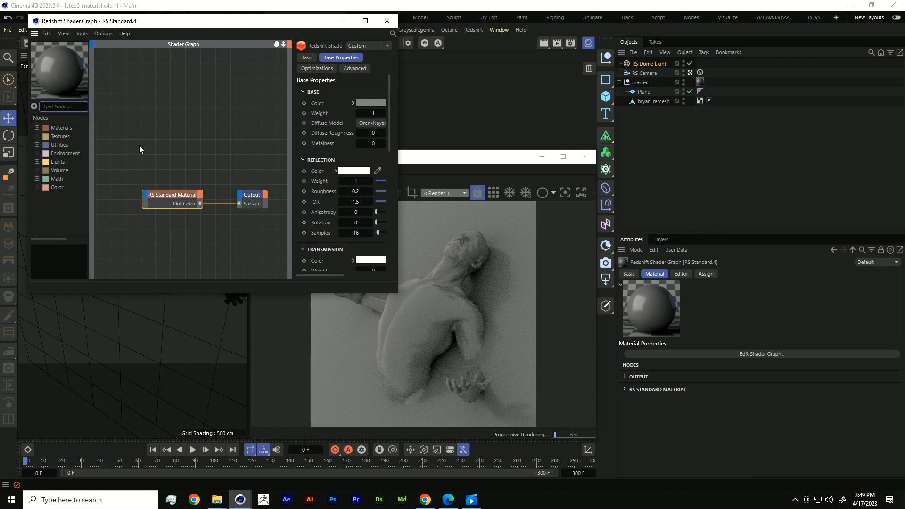
left_click_drag(159, 26, 149, 110)
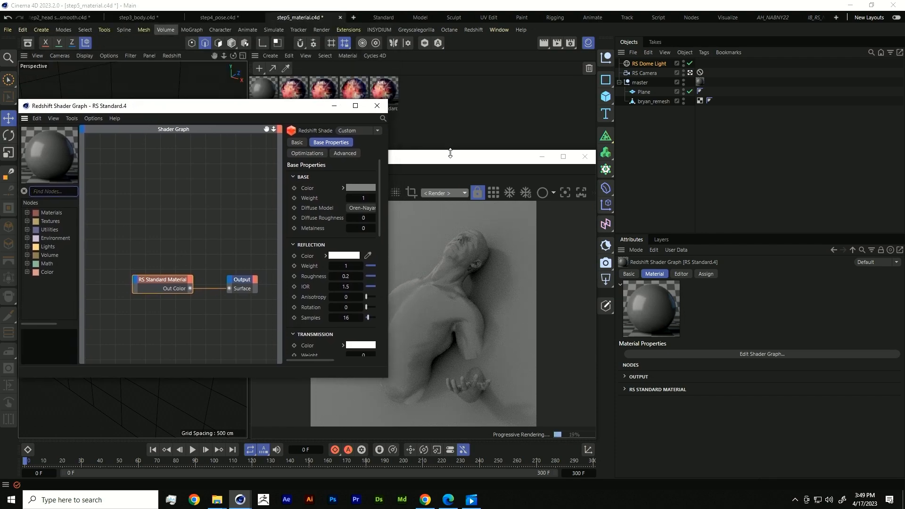
left_click(451, 165)
left_click_drag(496, 165, 562, 161)
left_click_drag(292, 105, 294, 156)
left_click(61, 242)
type("tex")
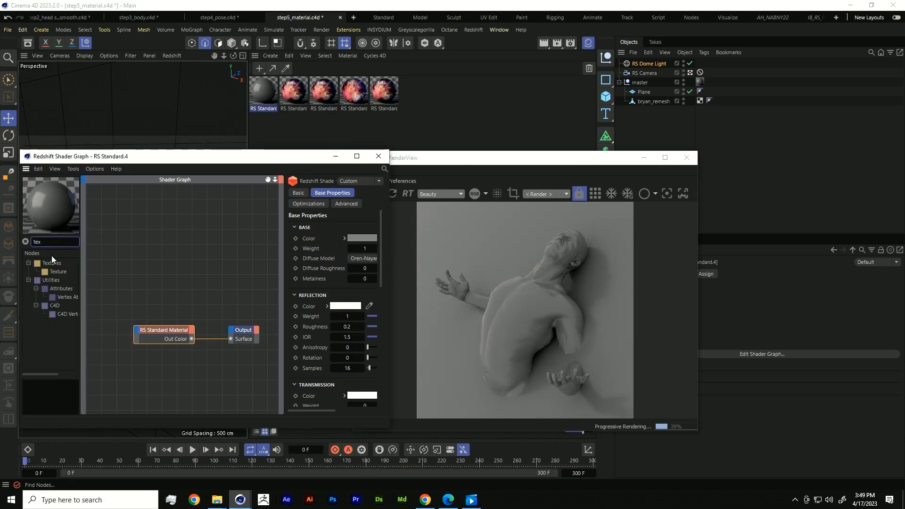
left_click_drag(58, 271, 160, 268)
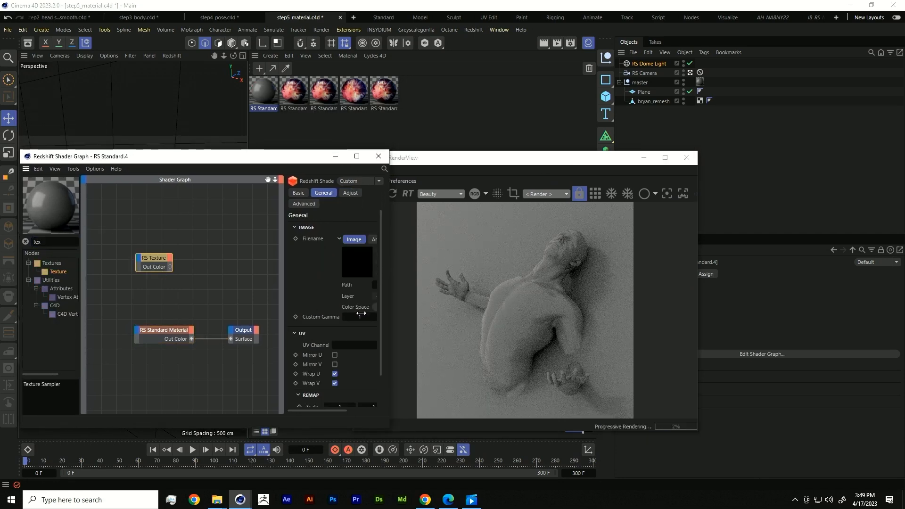
Load the image venus_01_level2_v2_00000 from the c4d projects tex folder into the RS Texture node.
left_click_drag(340, 409, 369, 409)
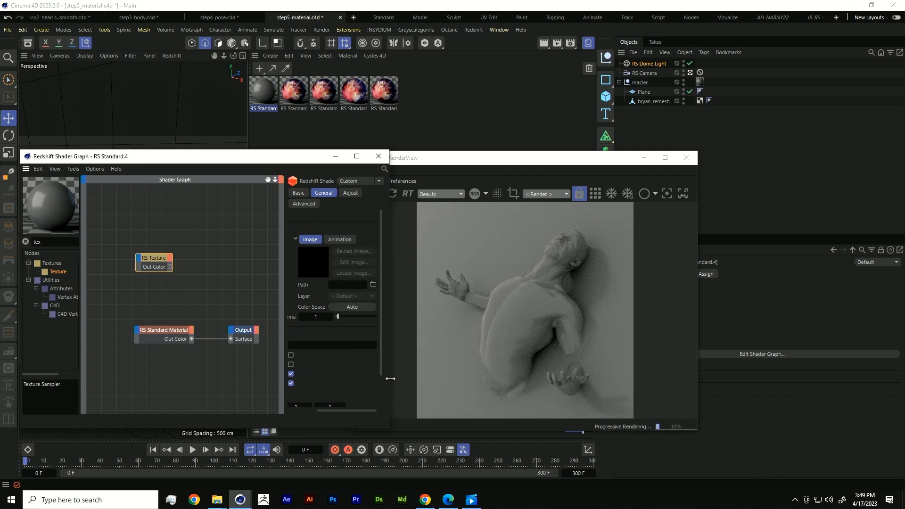
left_click(373, 284)
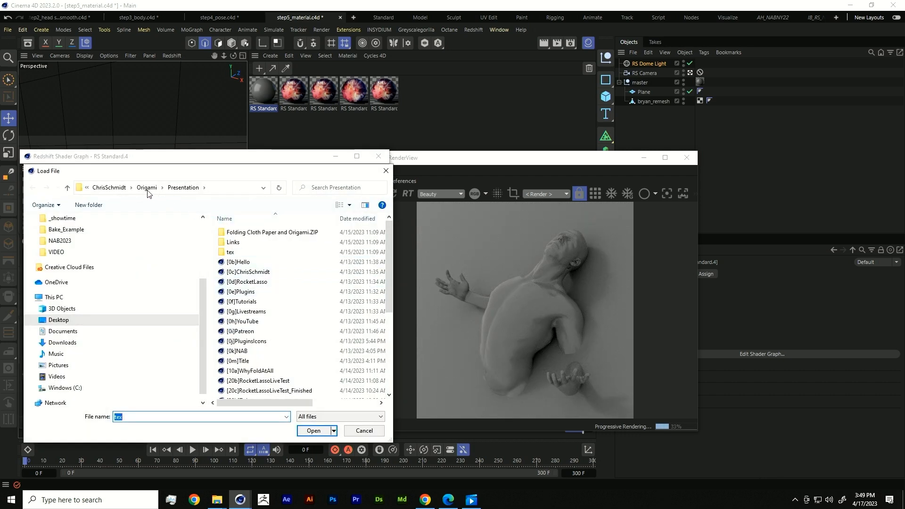
left_click(112, 189)
left_click(200, 189)
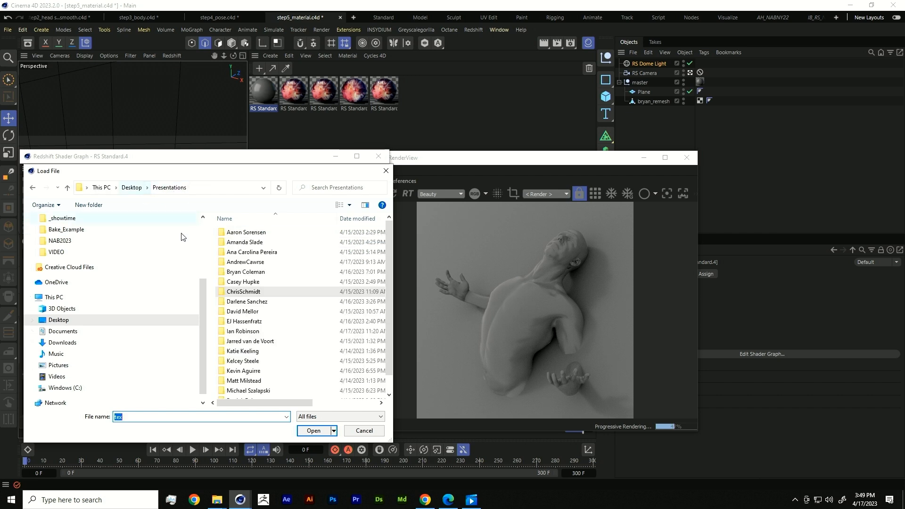
double_click(259, 272)
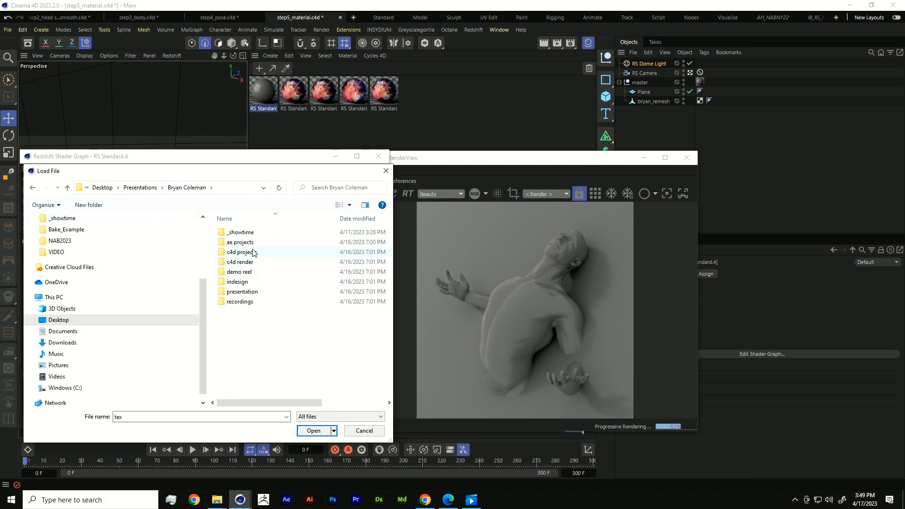
double_click(254, 253)
double_click(249, 243)
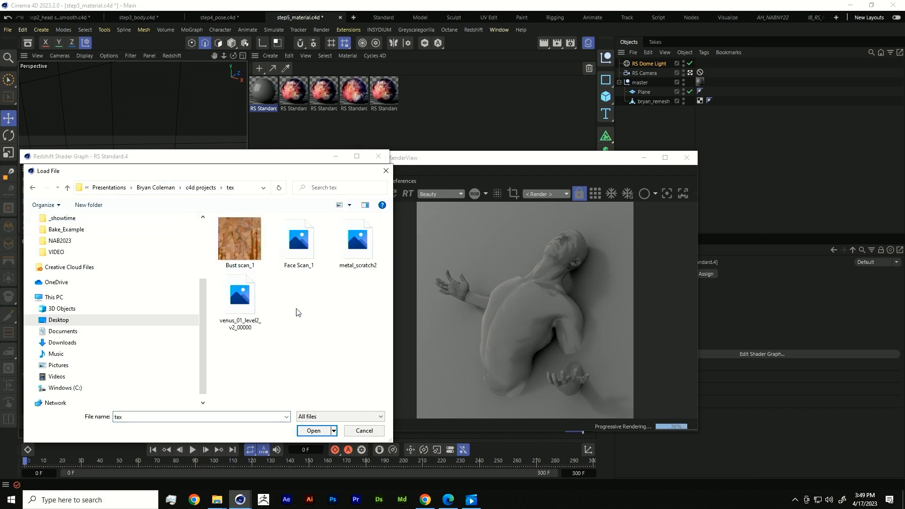
left_click(251, 310)
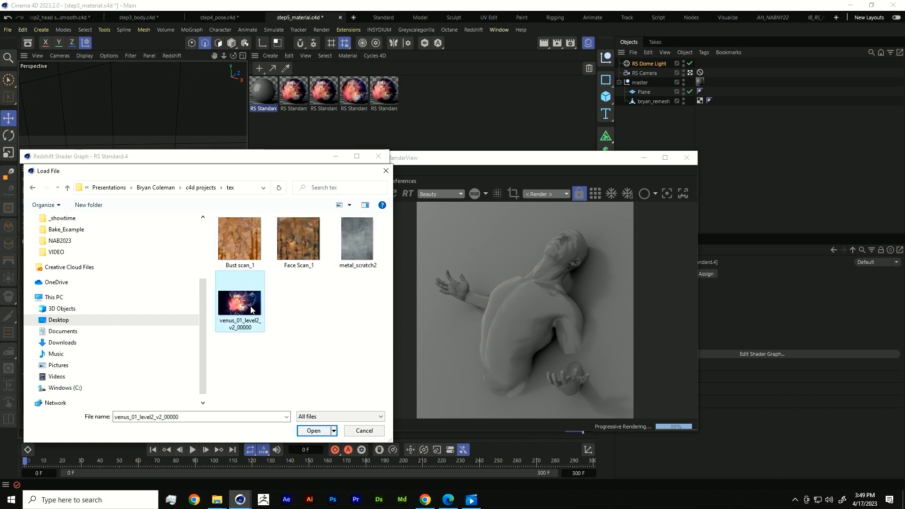
left_click(312, 430)
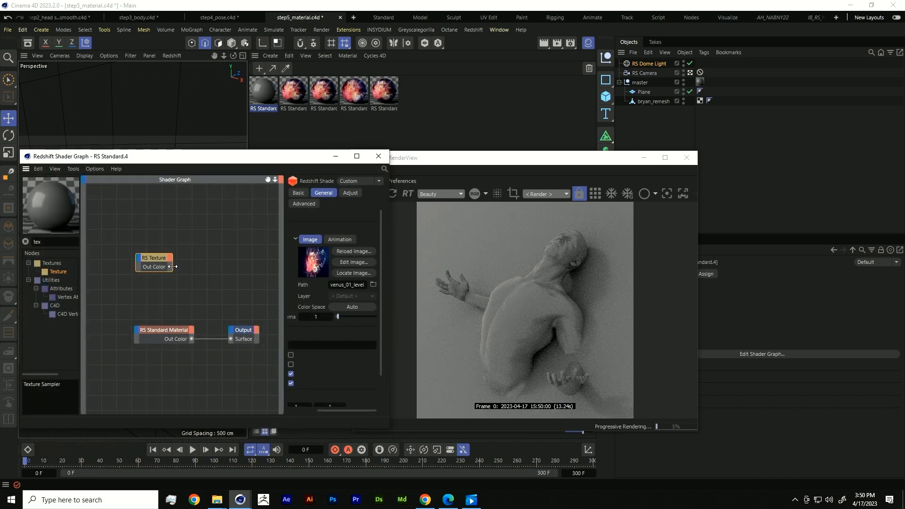
Connect the RS Texture node's Out Color to the Base Color of the RS Standard Material node.
left_click_drag(136, 340, 137, 337)
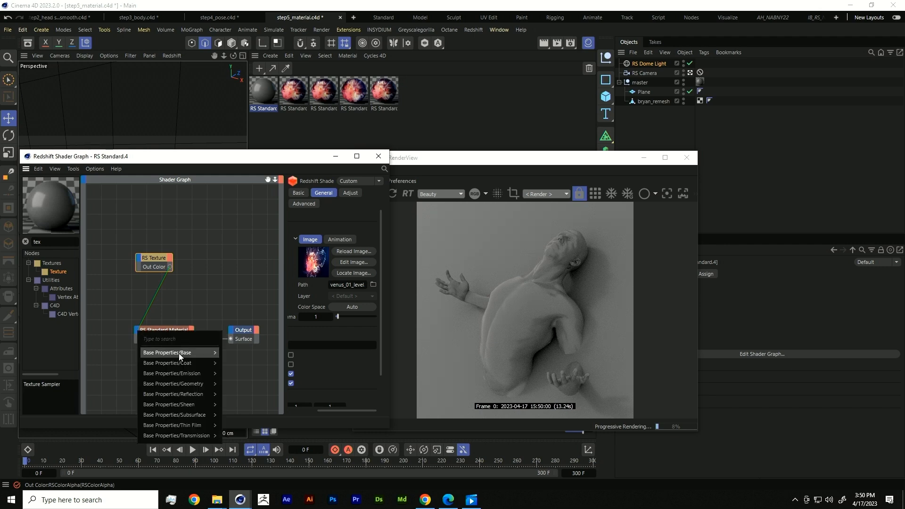
mouse_move(179, 353)
left_click(232, 356)
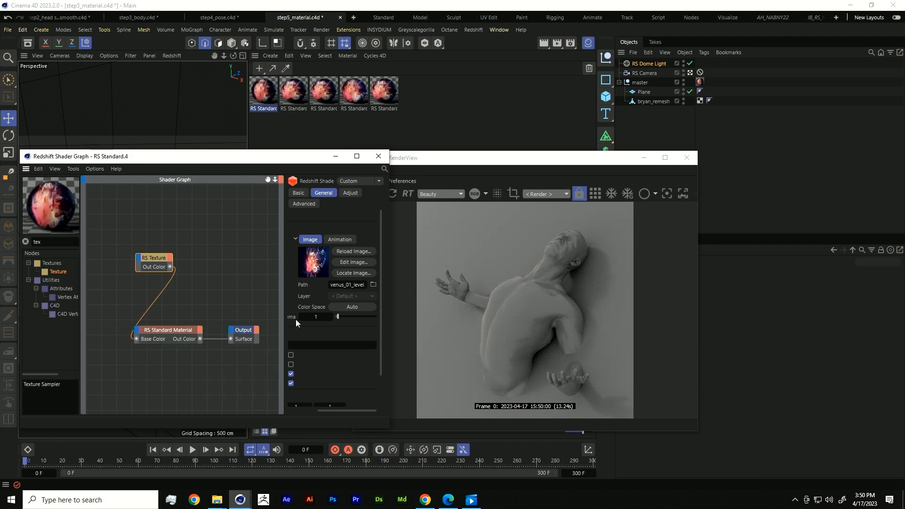
Enlarge the Redshift RenderView window and move it so the object list and attributes stay uncovered.
left_click_drag(532, 160, 498, 124)
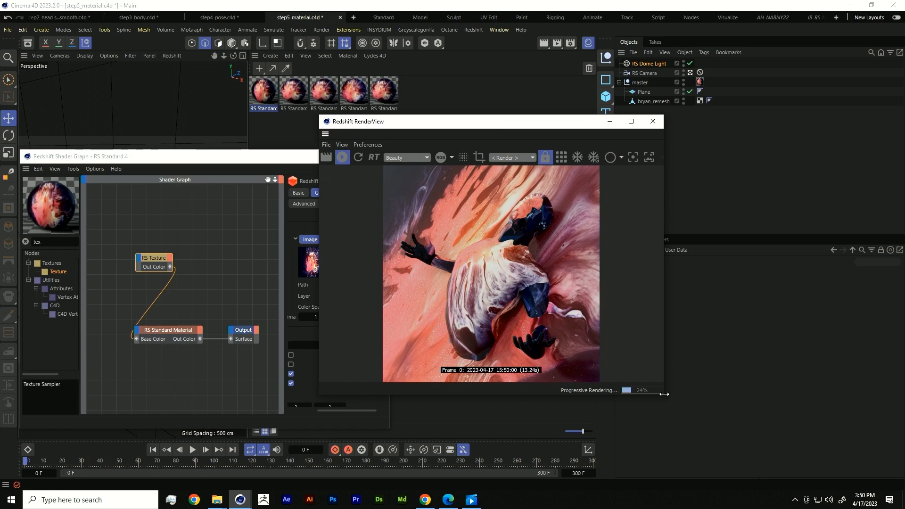
left_click_drag(664, 395, 749, 470)
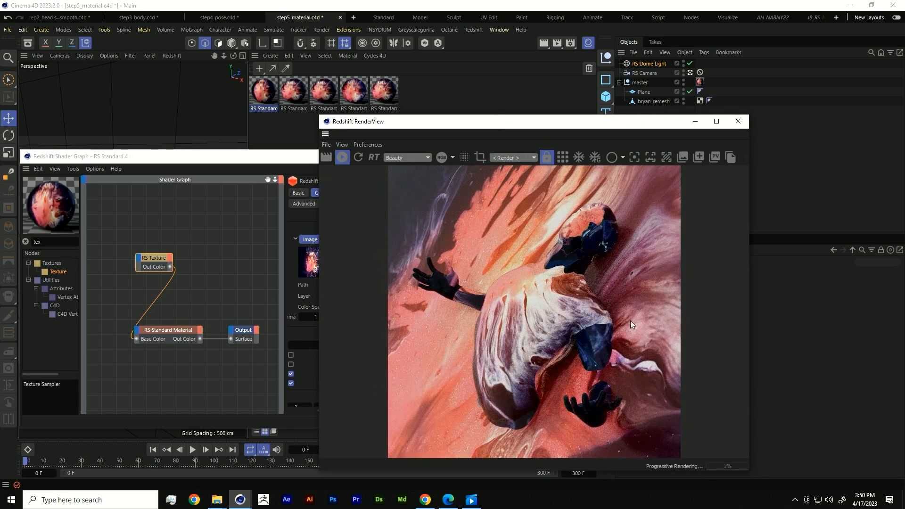
left_click_drag(606, 129, 556, 130)
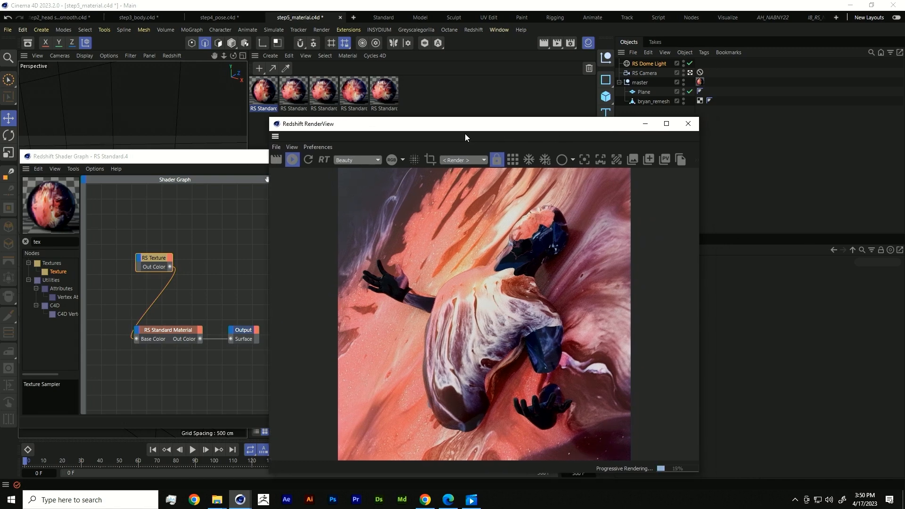
left_click_drag(469, 131, 370, 123)
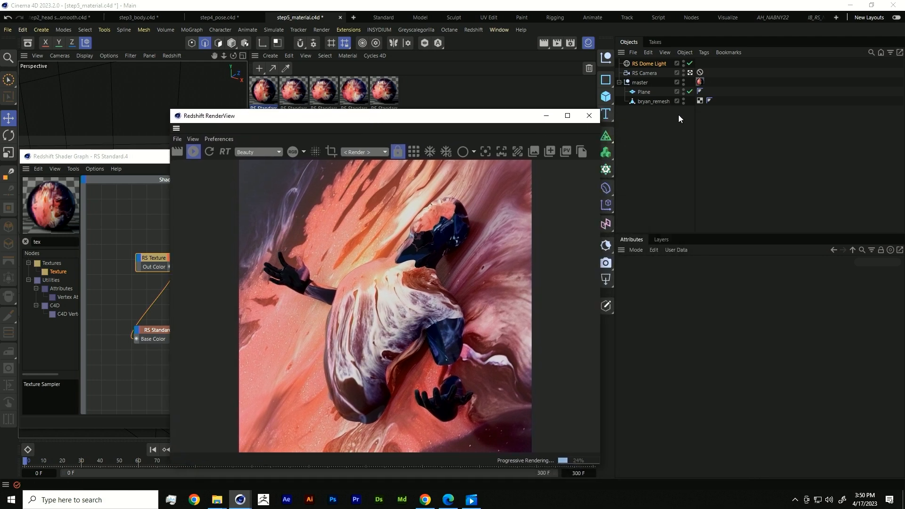
left_click_drag(507, 116, 485, 115)
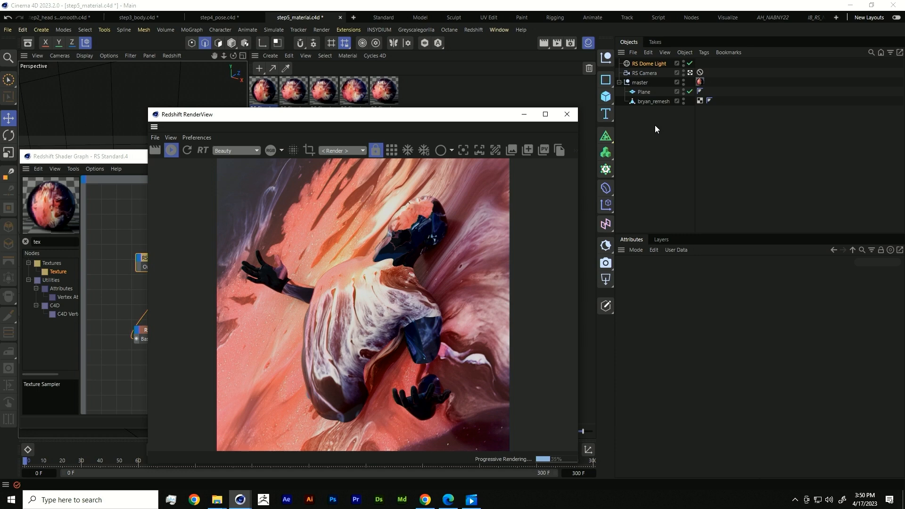
Add a second Redshift camera to the scene and rename it "projection main".
key("shift+c")
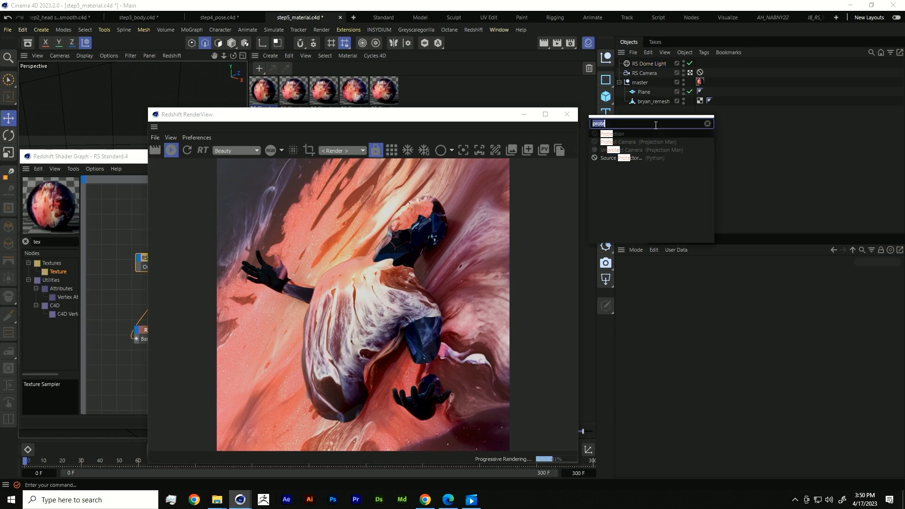
type("rs cam")
key("Return")
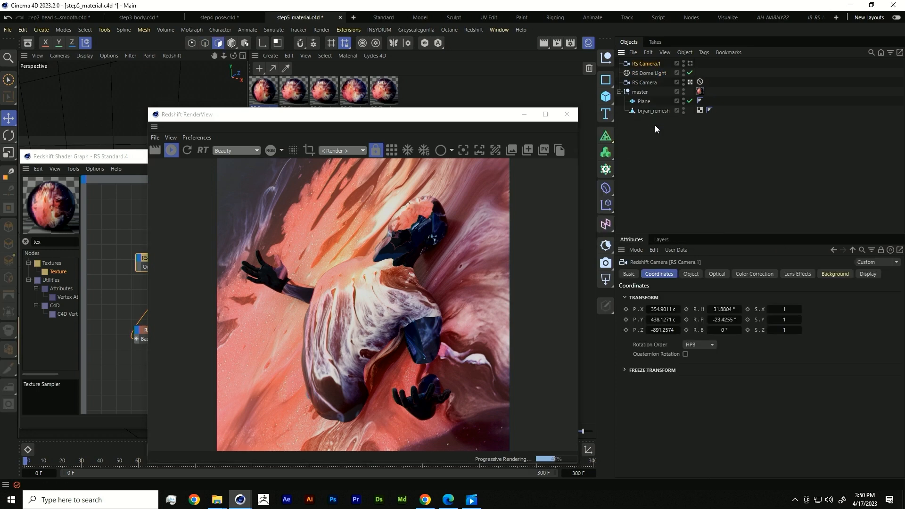
double_click(654, 63)
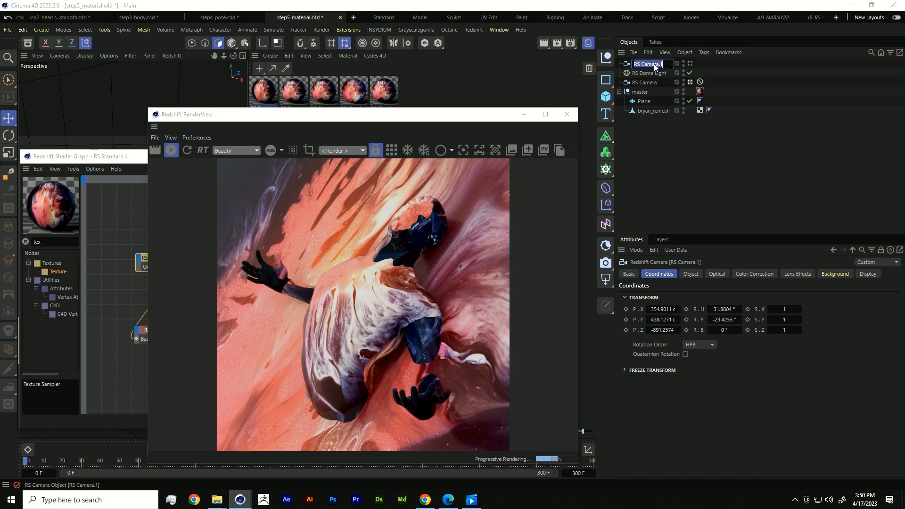
type("ct")
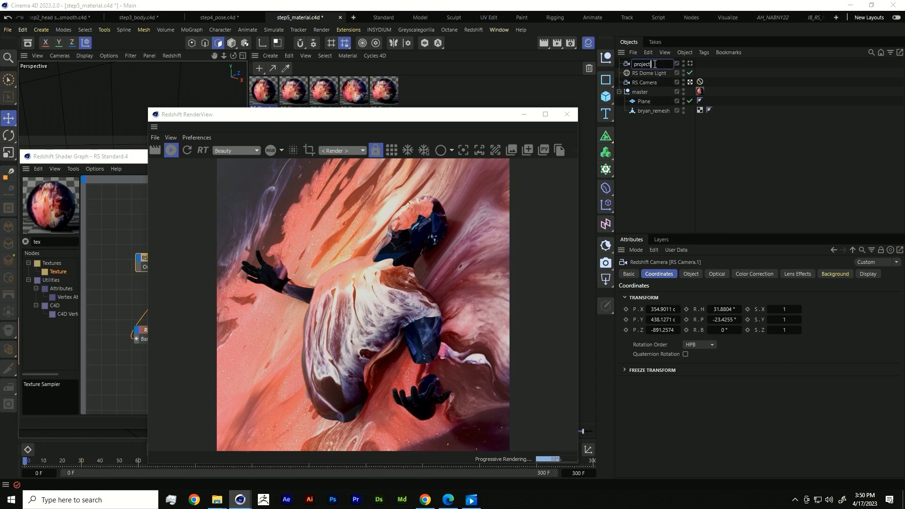
type("rojection main")
key("Return")
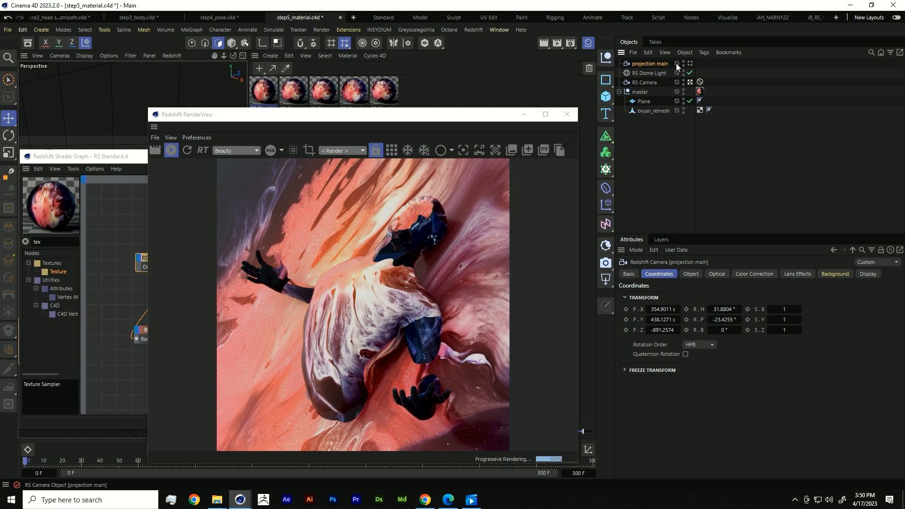
Set the master object's material tag to Camera Mapping projection through the projection main camera, with an HDTV (16:9) film aspect.
left_click(699, 91)
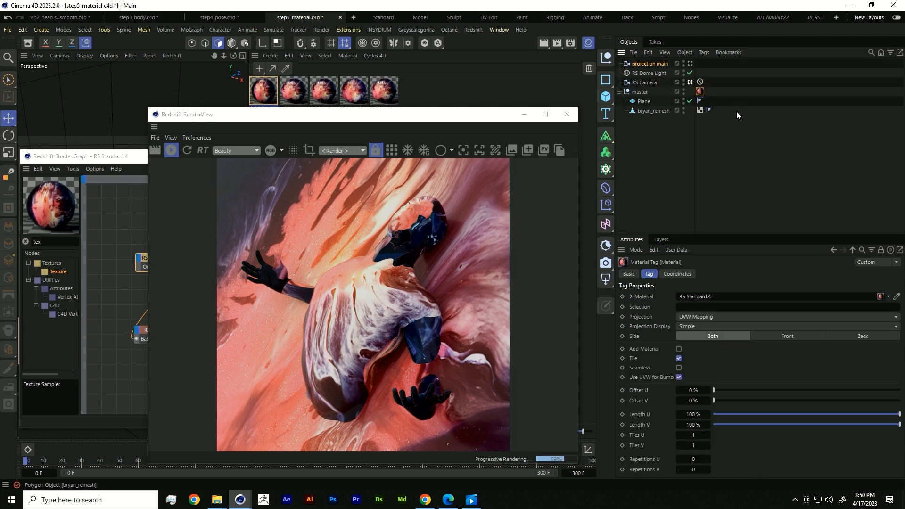
left_click(694, 317)
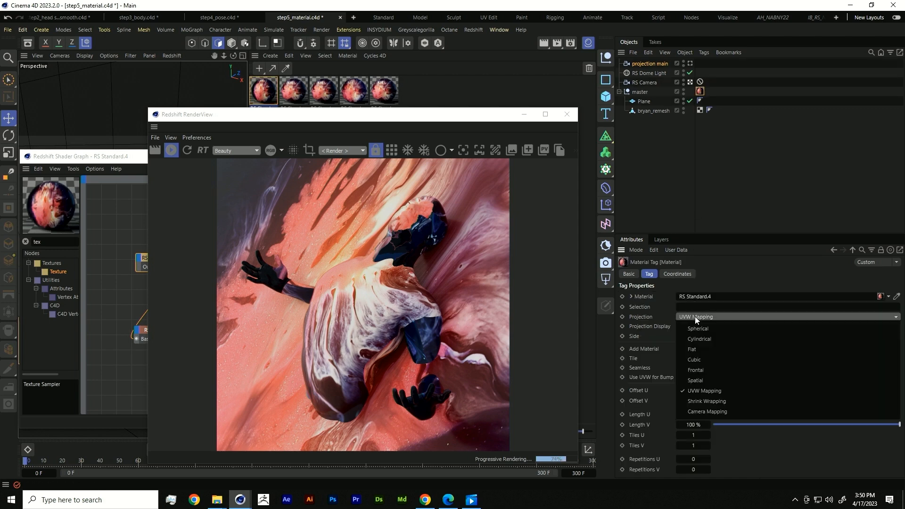
left_click(718, 412)
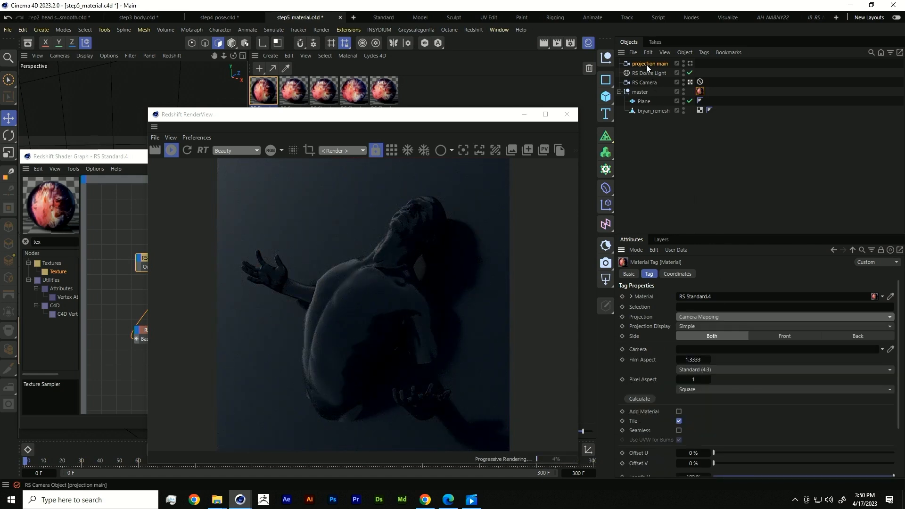
left_click_drag(646, 65, 706, 349)
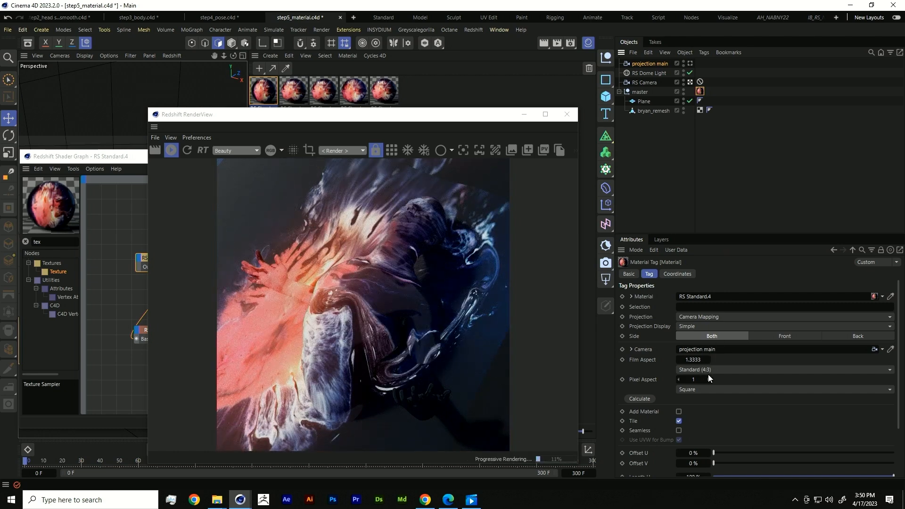
left_click(714, 369)
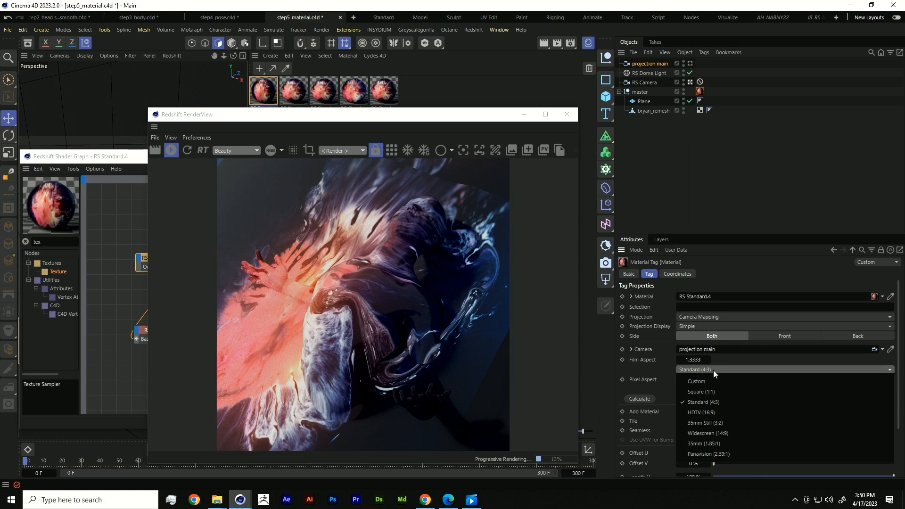
left_click(723, 413)
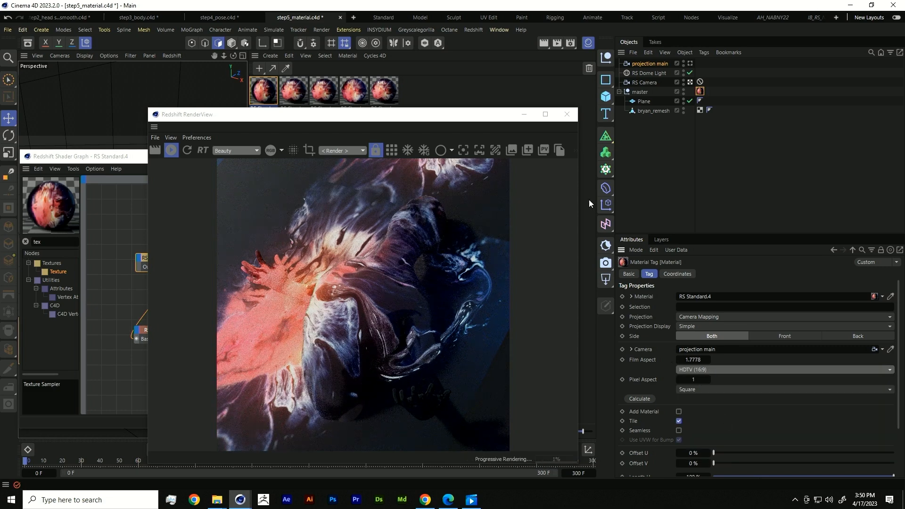
Move the RenderView off the shader graph, close the graph, and make the maximized second perspective view use the projection main camera.
left_click_drag(492, 119, 714, 130)
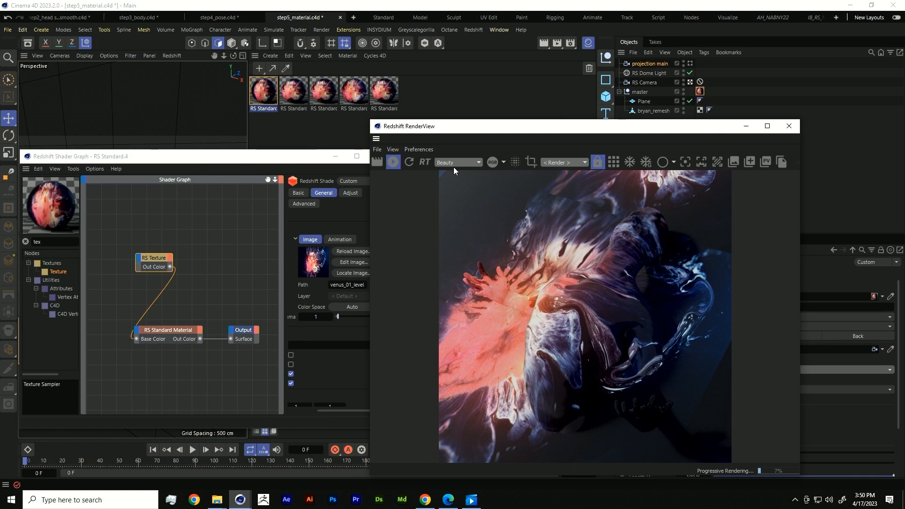
left_click(308, 164)
left_click(375, 158)
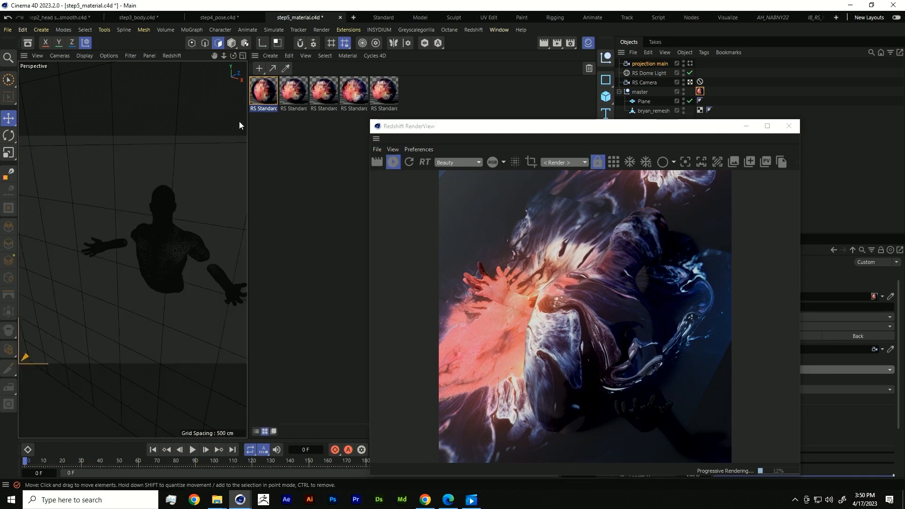
left_click(243, 55)
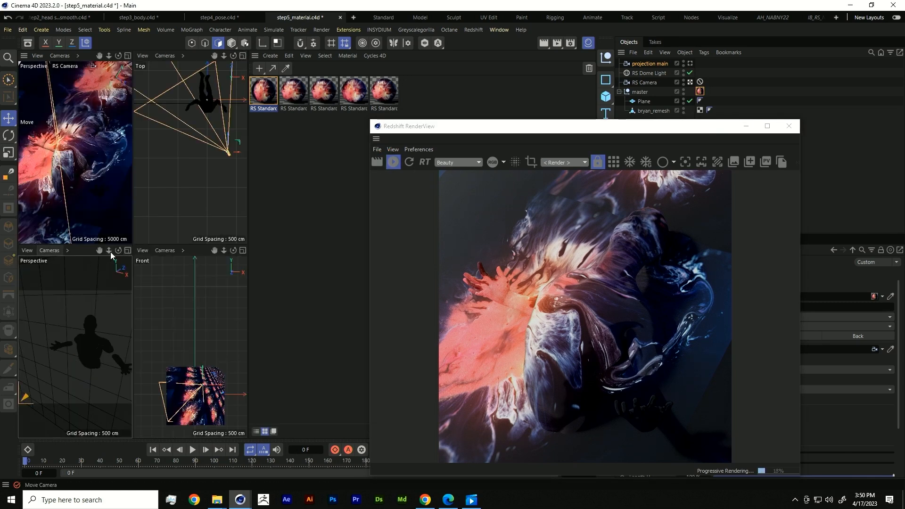
left_click(127, 250)
left_click(59, 56)
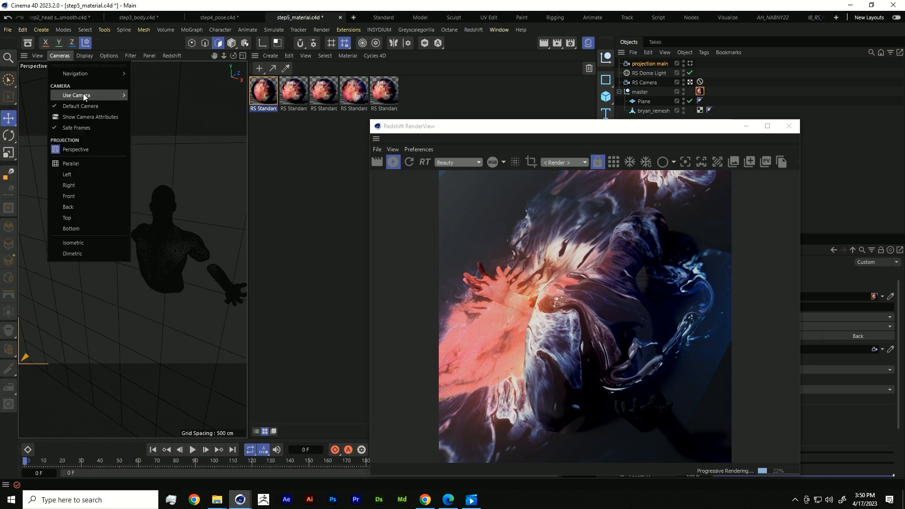
mouse_move(85, 95)
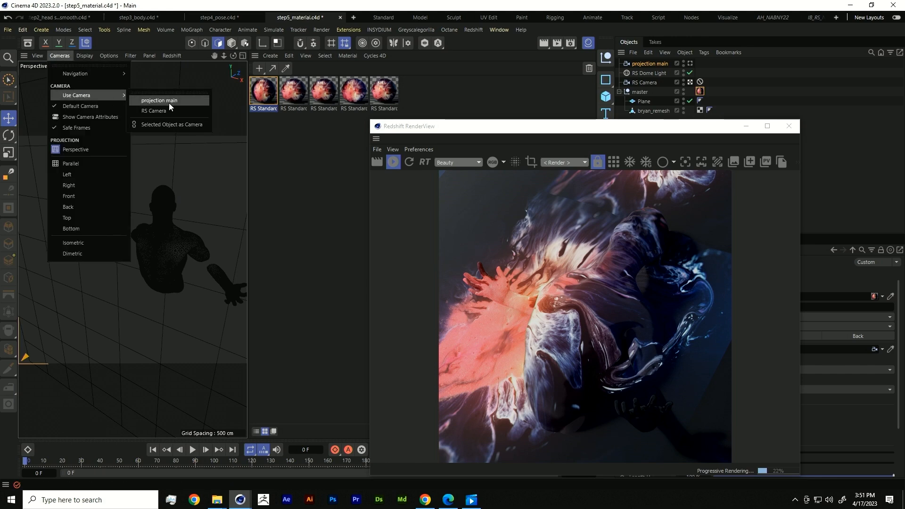
left_click(169, 102)
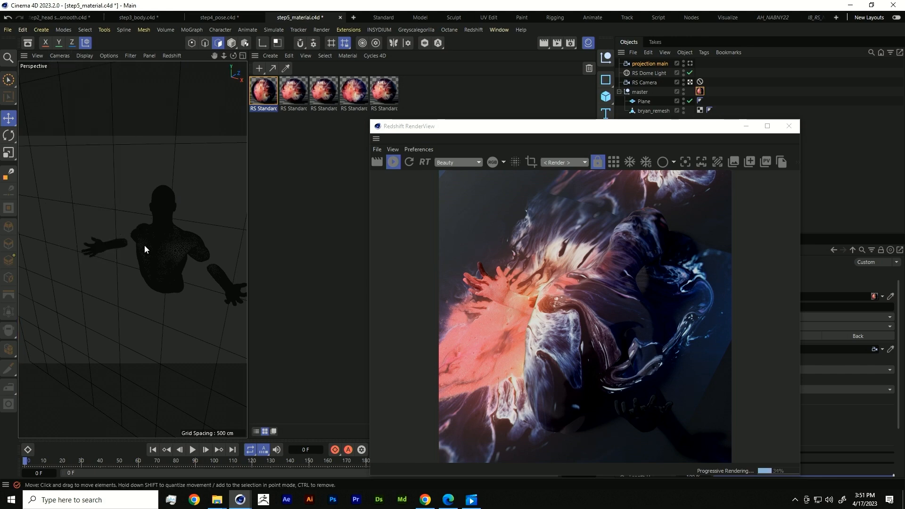
Reposition the projection main camera in the viewport so the projected paint burst spreads across the torso and head.
mouse_move(161, 259)
left_mouse_down("alt")
mouse_move(179, 240)
mouse_move(171, 270)
mouse_move(145, 262)
mouse_move(177, 256)
left_mouse_up("alt")
right_click_drag(183, 253, 197, 240, "alt")
right_click_drag(118, 245, 108, 248, "alt")
left_click_drag(108, 248, 148, 276, "alt")
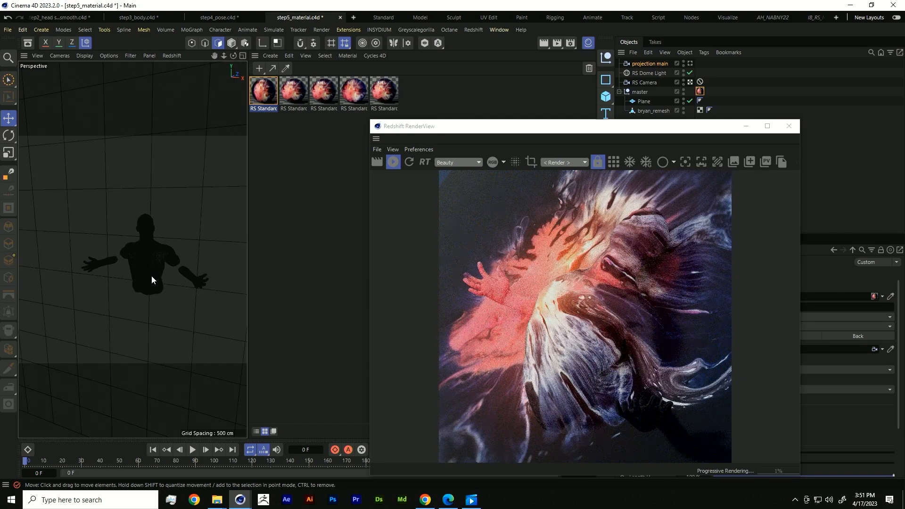
mouse_move(151, 276)
middle_mouse_down("alt")
mouse_move(135, 266)
mouse_move(152, 271)
middle_mouse_up("alt")
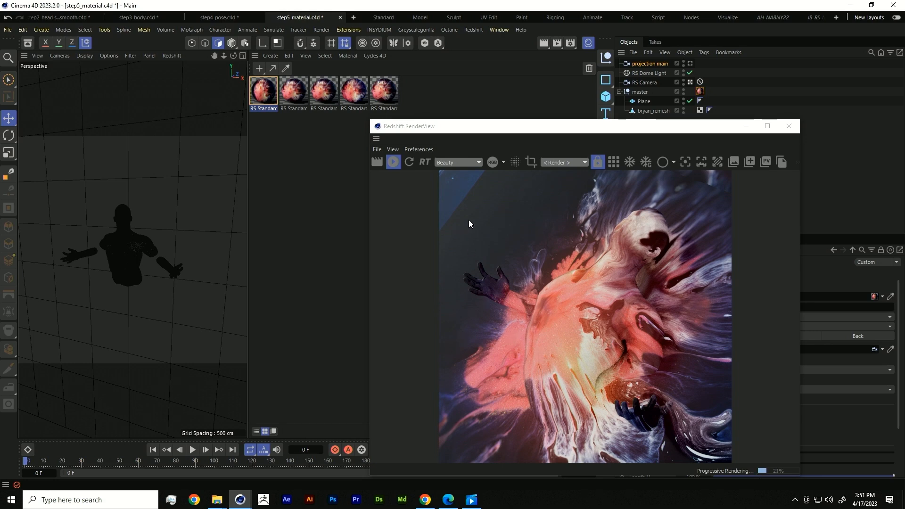
Enable Mirror U and Mirror V on the RS Texture node of the master object's material, then close its shader graph.
left_click_drag(554, 125, 367, 127)
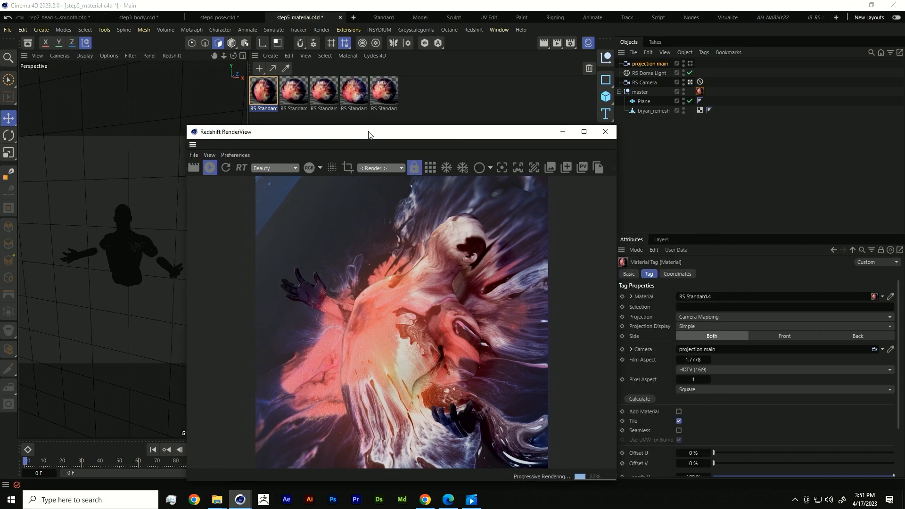
double_click(700, 91)
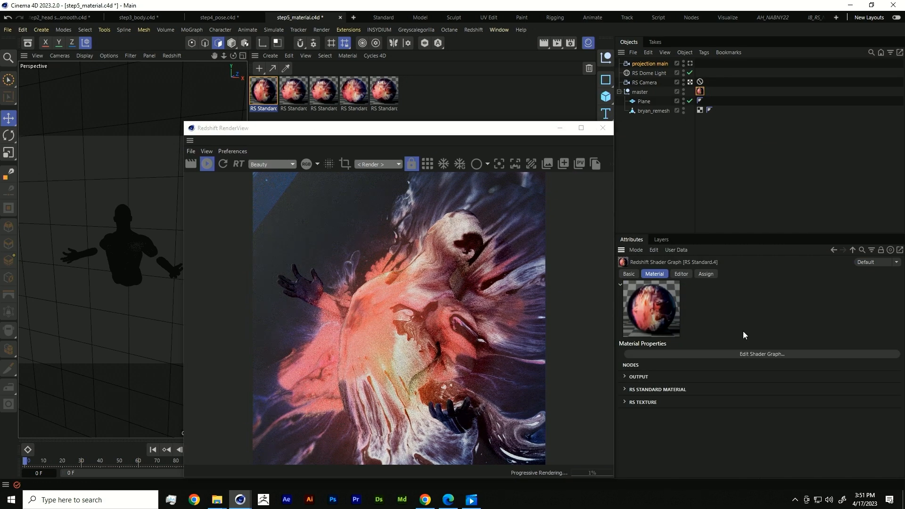
left_click(741, 354)
left_click_drag(167, 101, 158, 139)
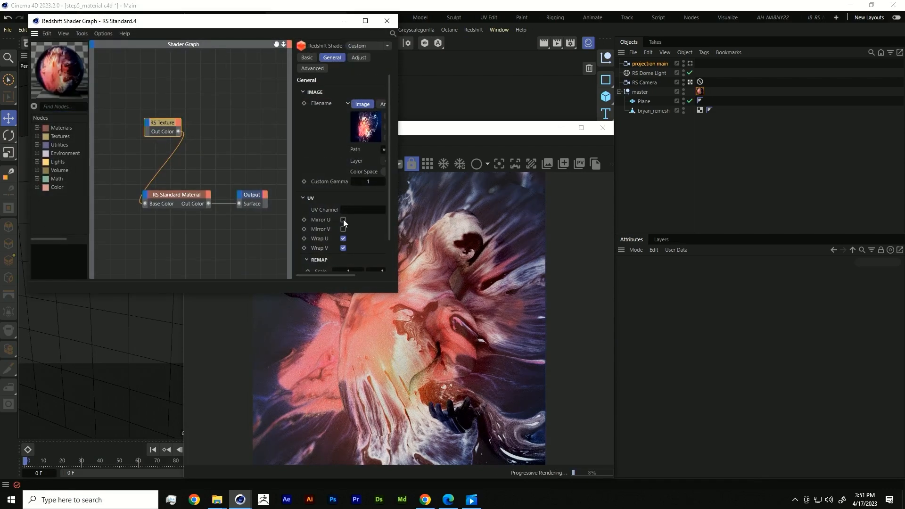
left_click_drag(311, 21, 161, 26)
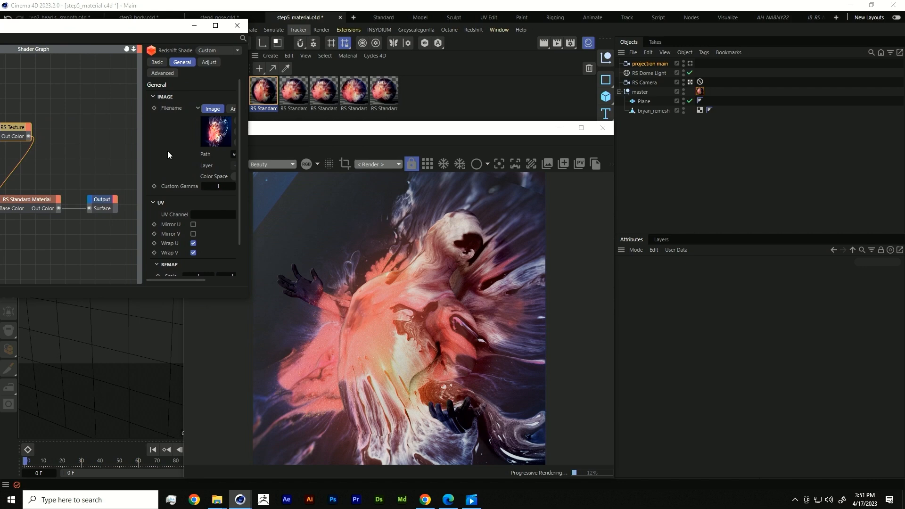
left_click(193, 224)
left_click(194, 234)
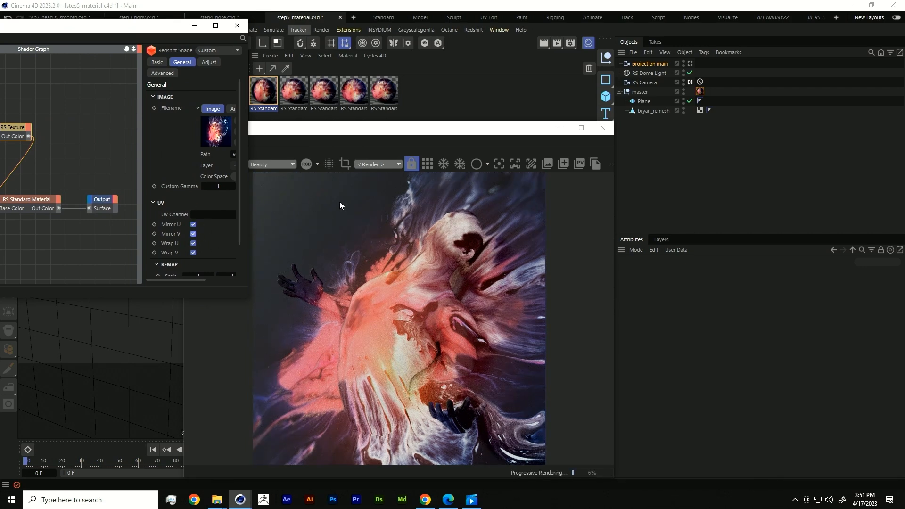
left_click(237, 26)
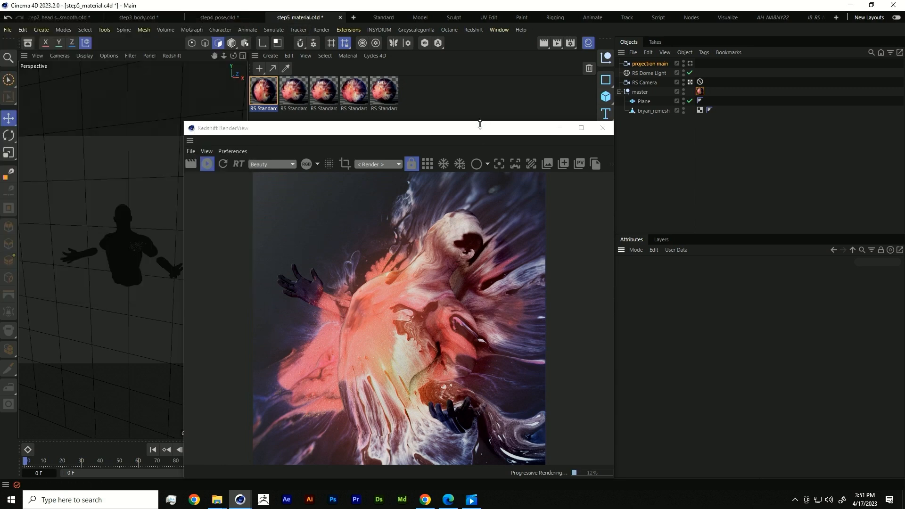
Try a bank rotation of -55° on the projection main camera.
left_click_drag(480, 126, 393, 92)
left_click(649, 64)
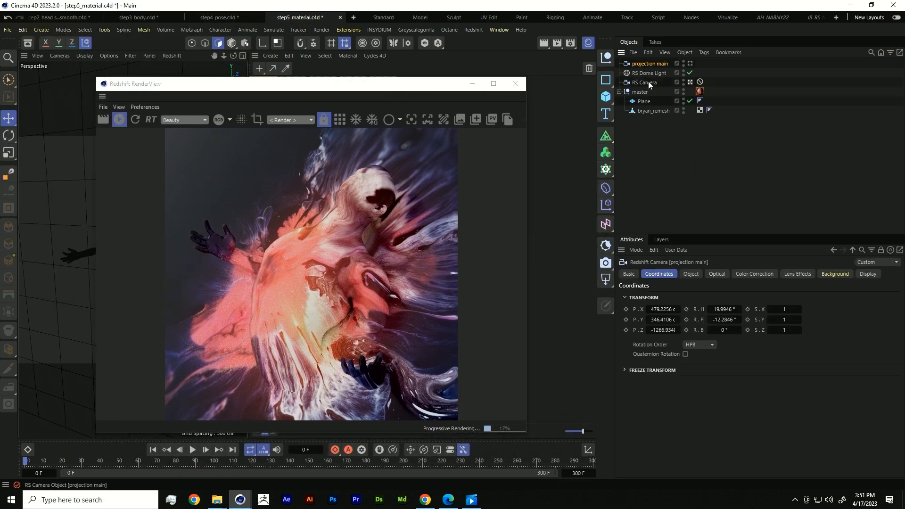
left_click(719, 329)
type("-")
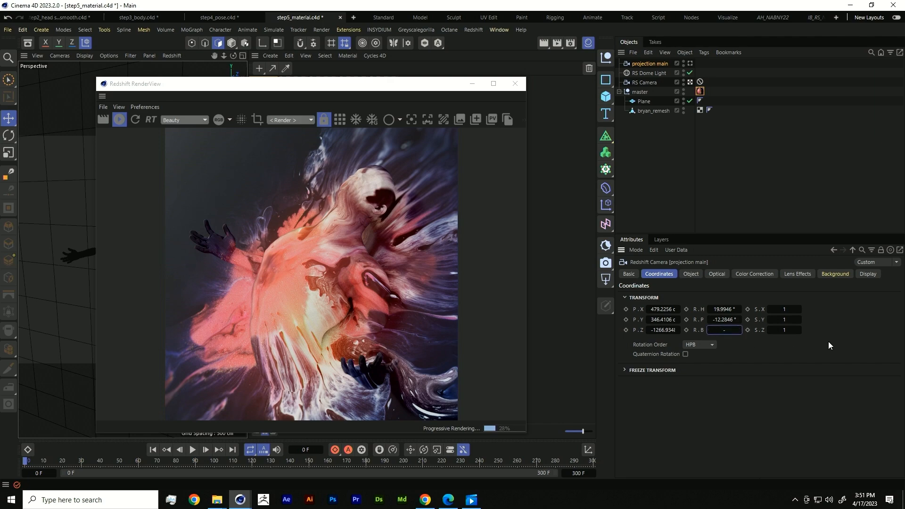
type("55")
key("Return")
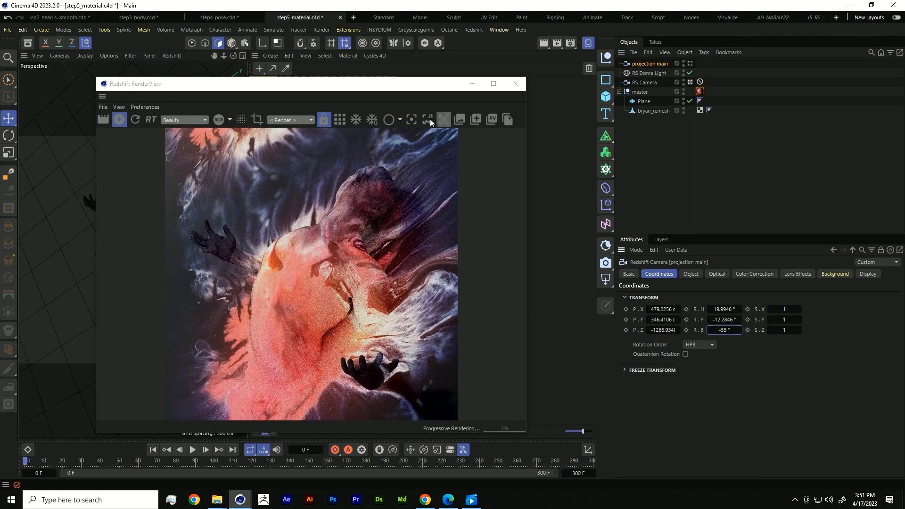
Set the projection main camera's bank rotation to -25° and fine-tune its placement to align the projected image with the body.
left_click_drag(355, 93, 511, 101)
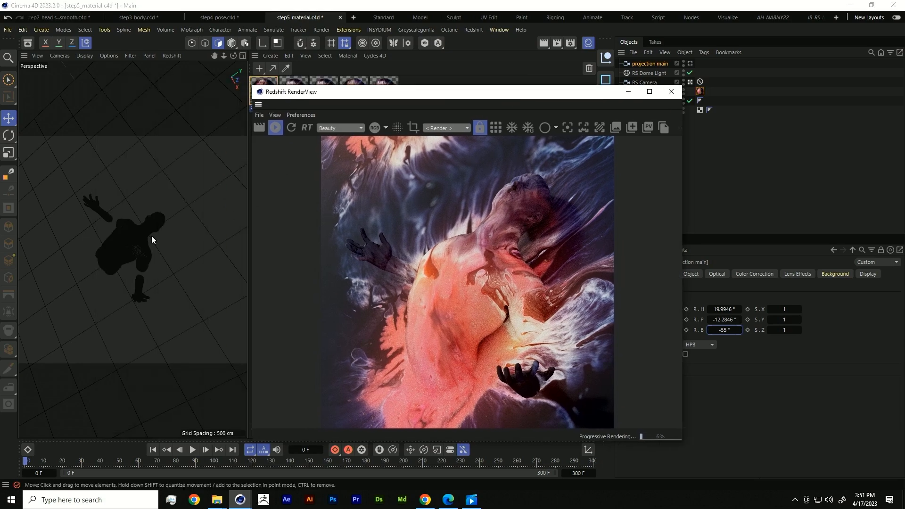
right_click_drag(118, 245, 116, 247, "alt")
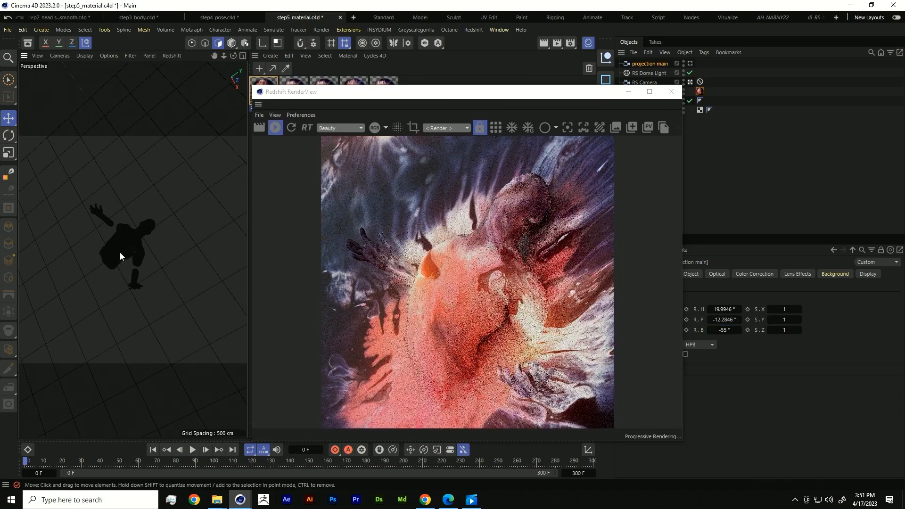
middle_click_drag(131, 253, 135, 258, "alt")
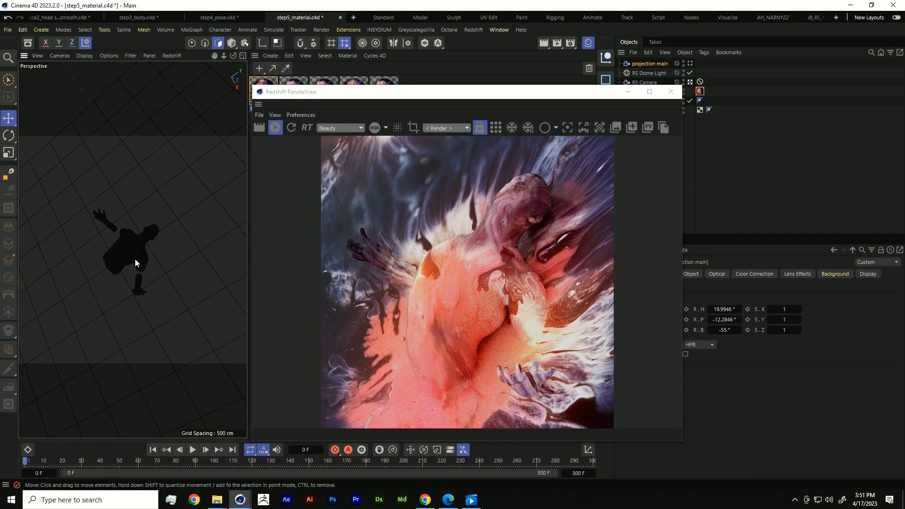
mouse_move(135, 259)
left_mouse_down("alt")
mouse_move(129, 254)
mouse_move(137, 254)
left_mouse_up("alt")
left_click(721, 330)
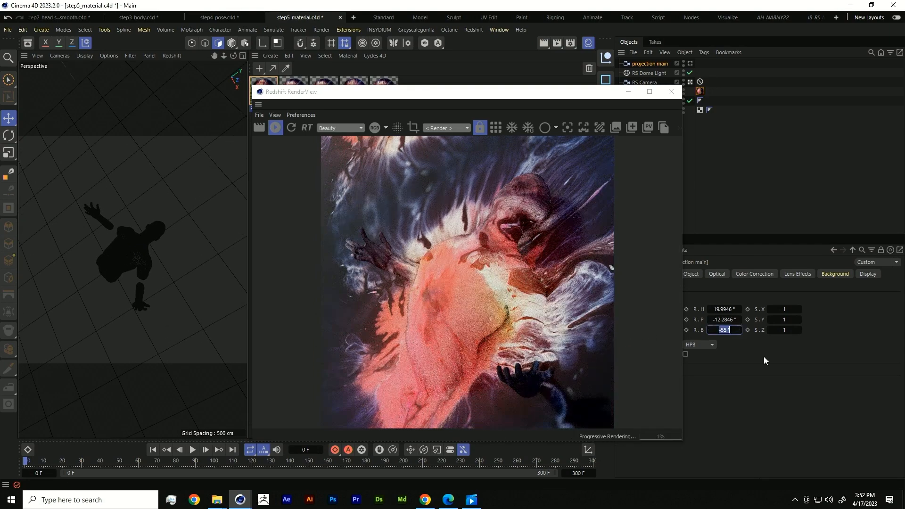
type("-25")
key("Return")
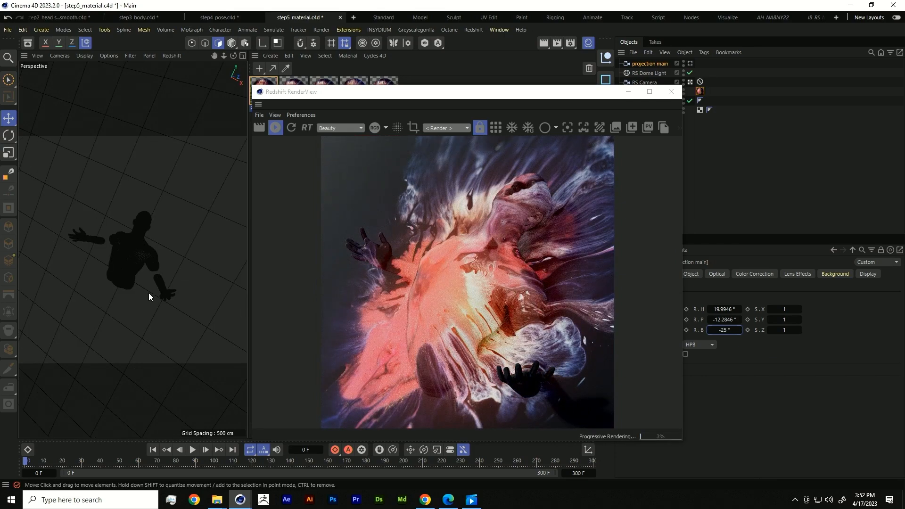
left_click_drag(138, 286, 126, 285, "alt")
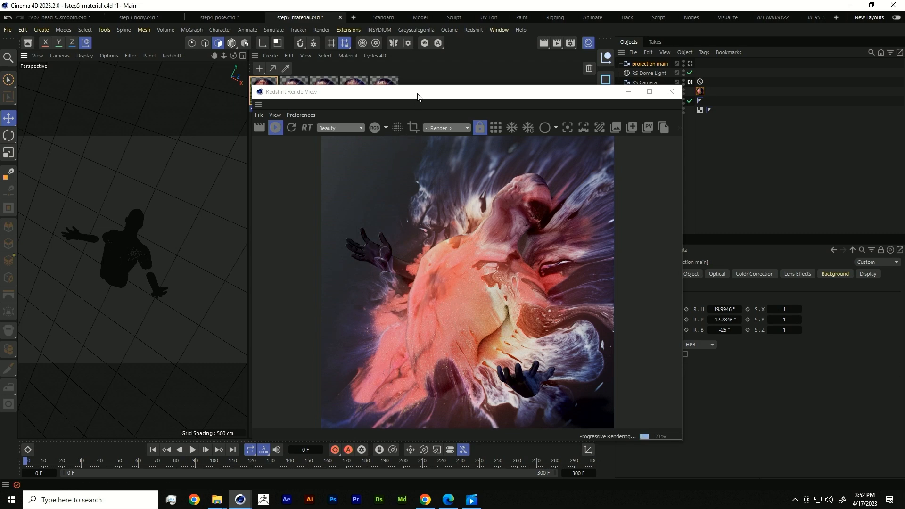
left_click_drag(425, 92, 392, 79)
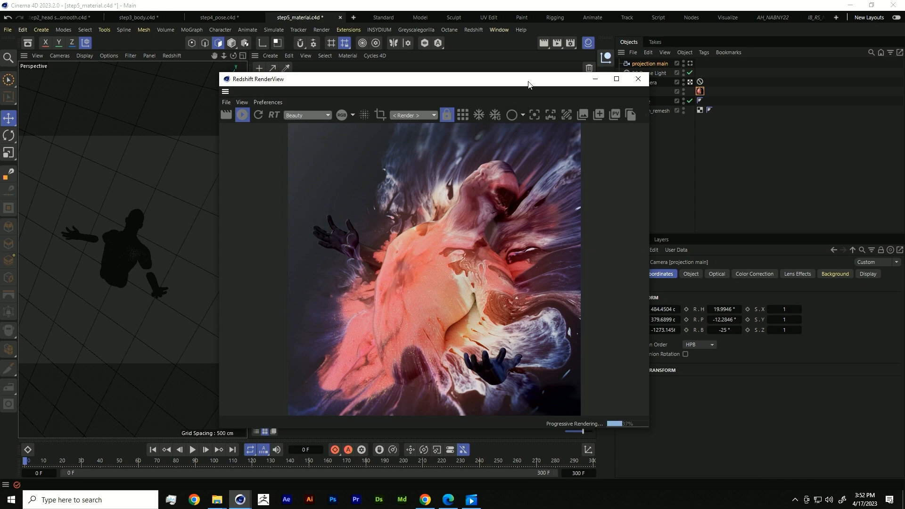
left_click_drag(528, 85, 335, 73)
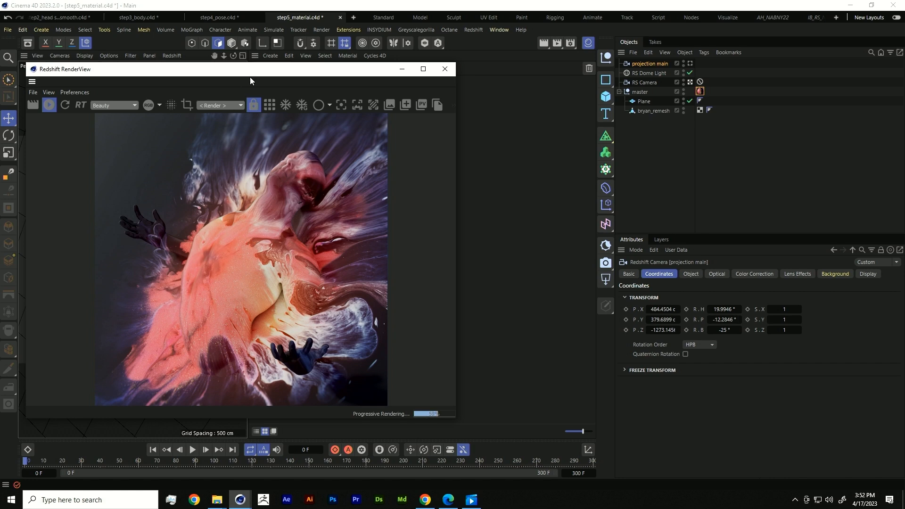
left_click_drag(250, 77, 233, 68)
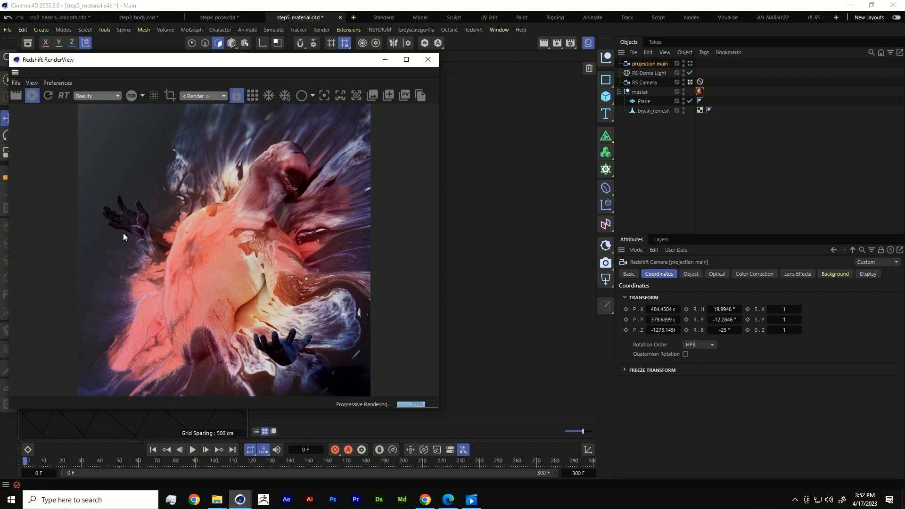
left_click_drag(340, 76, 335, 88)
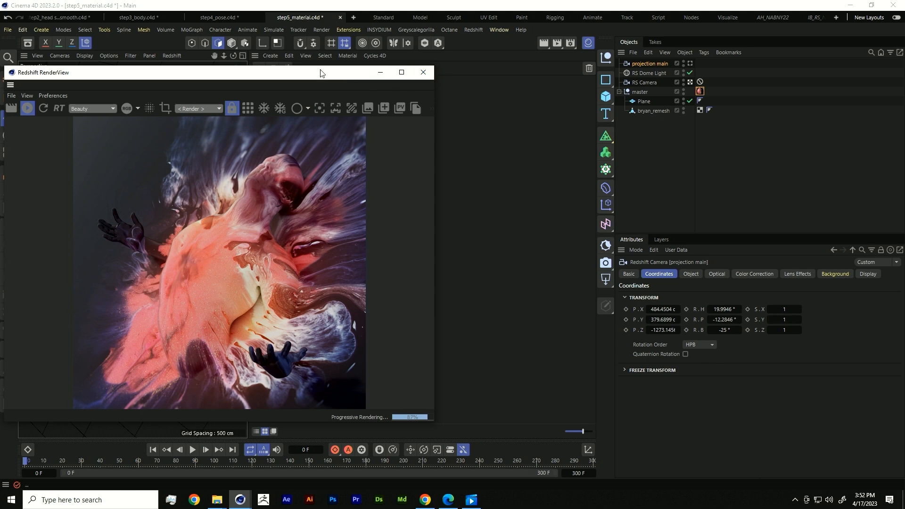
Switch the viewport to the default camera with a close view of the raised hand and forearm, and narrow the RenderView beside the object list.
left_click_drag(322, 72, 593, 130)
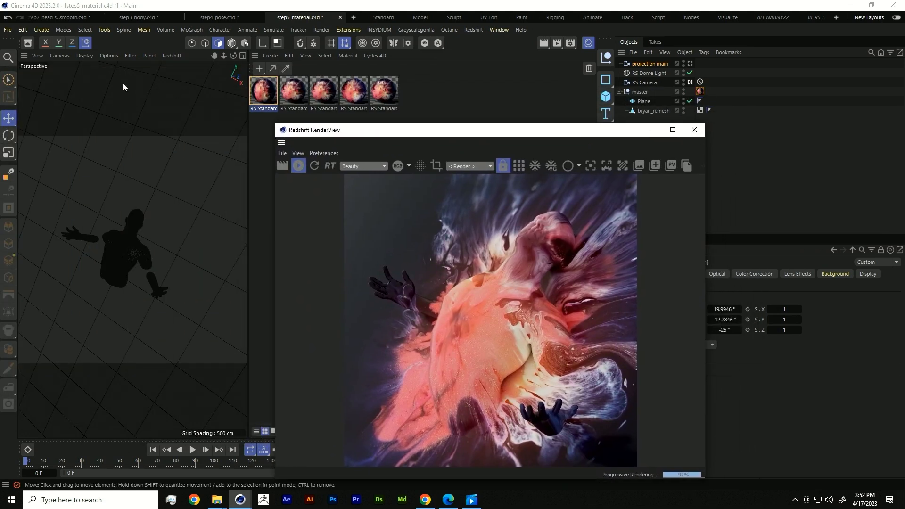
left_click(57, 56)
mouse_move(81, 96)
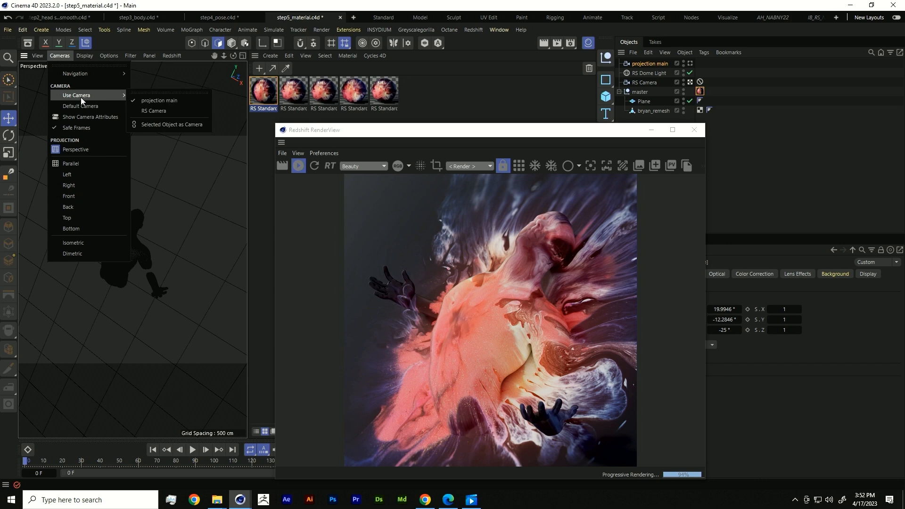
left_click(81, 104)
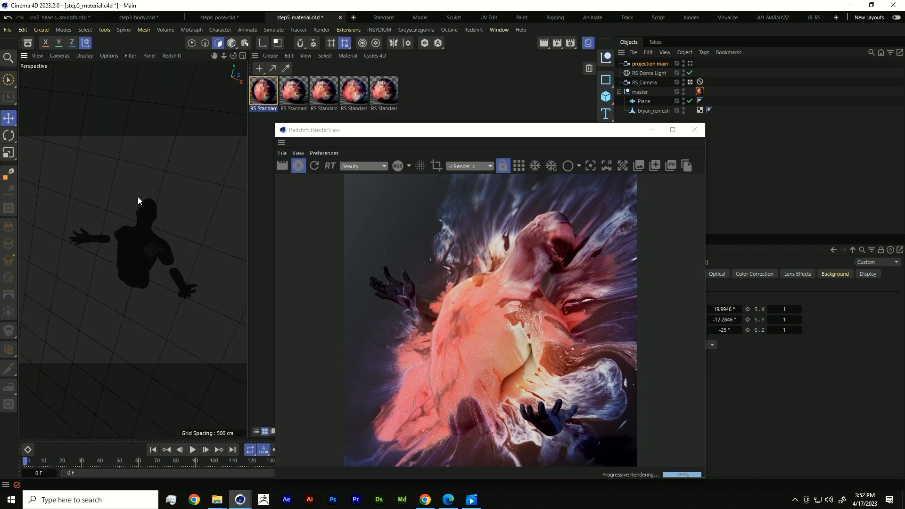
right_click_drag(93, 247, 138, 234, "alt")
left_click_drag(530, 133, 504, 126)
left_click_drag(680, 238, 601, 238)
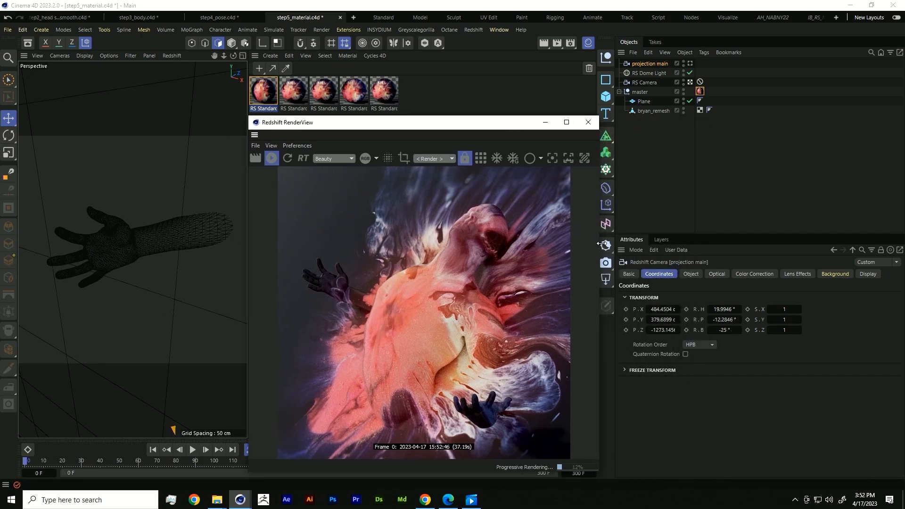
Select the remeshed body object in point mode and deselect all of its points.
left_click(651, 114)
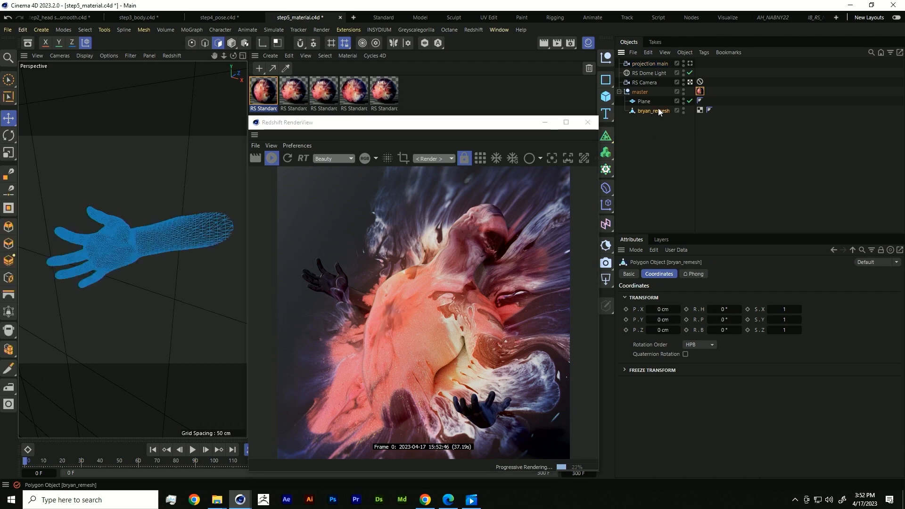
left_click(191, 43)
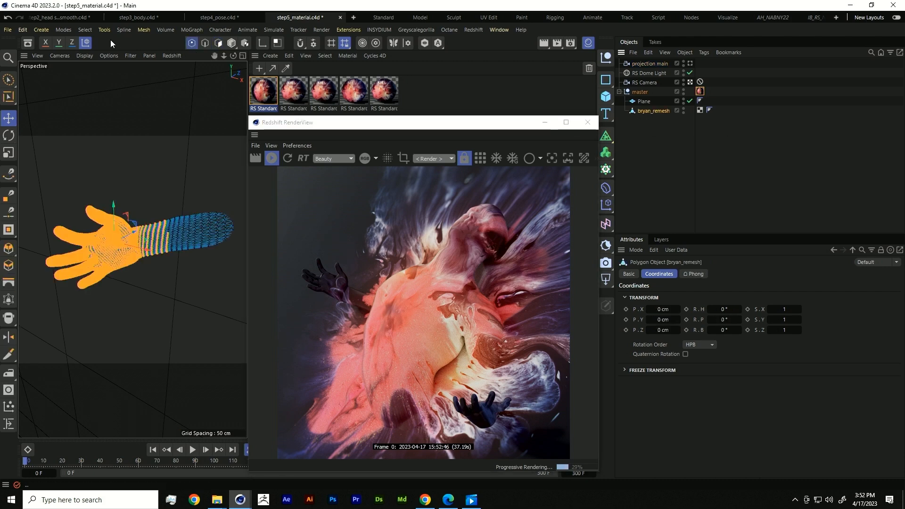
left_click(65, 30)
mouse_move(84, 30)
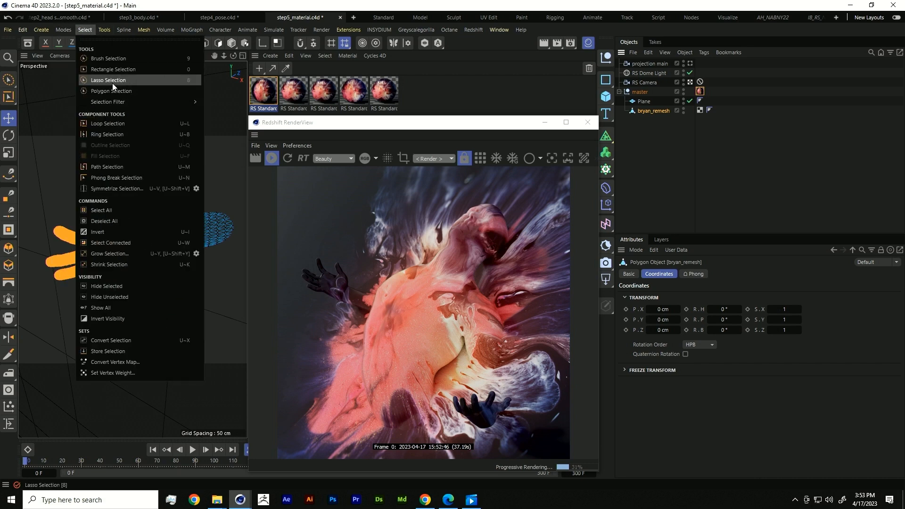
left_click(112, 222)
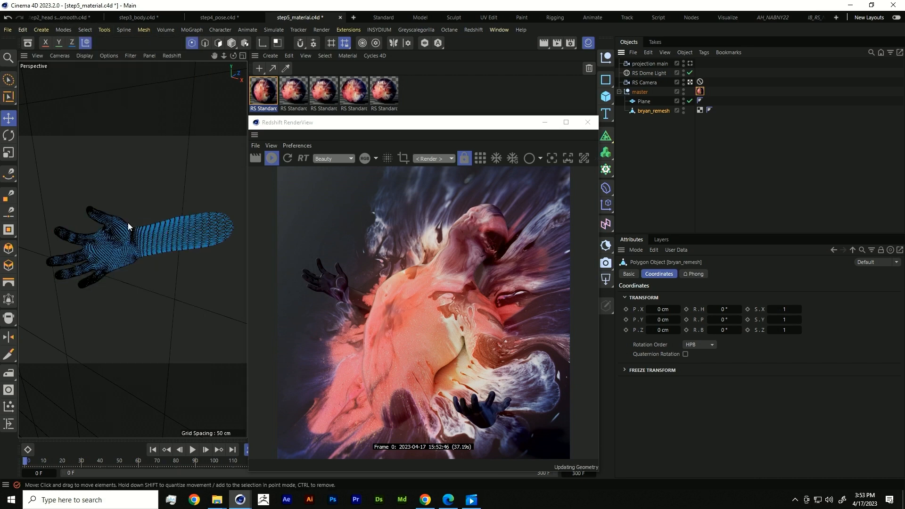
Lasso-select the points of the hand and the adjoining part of the forearm.
mouse_move(8, 82)
left_mouse_down()
mouse_move(54, 112)
mouse_move(50, 128)
left_mouse_up()
scroll(140, 201, "up", 2)
mouse_move(171, 157)
left_mouse_down()
mouse_move(73, 174)
mouse_move(75, 303)
mouse_move(205, 305)
mouse_move(212, 238)
mouse_move(184, 151)
mouse_move(169, 146)
left_mouse_up()
middle_click_drag(193, 230, 173, 234, "alt")
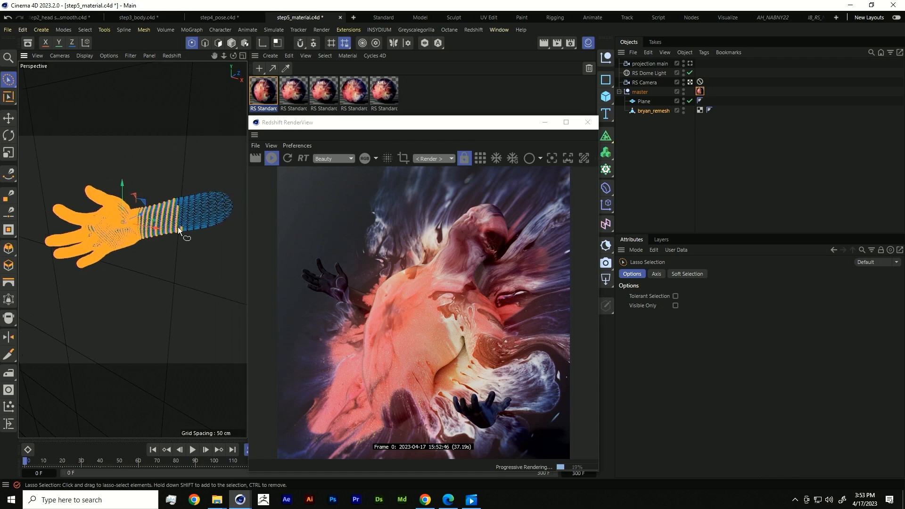
Store the selected hand points as a selection tag named "Point Selection right hand" and deselect the body object.
left_click(106, 32)
mouse_move(89, 30)
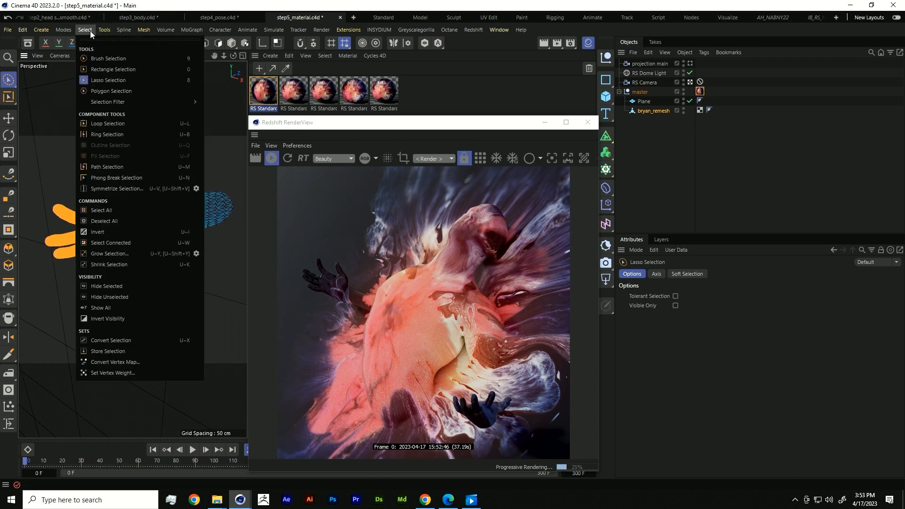
left_click(119, 351)
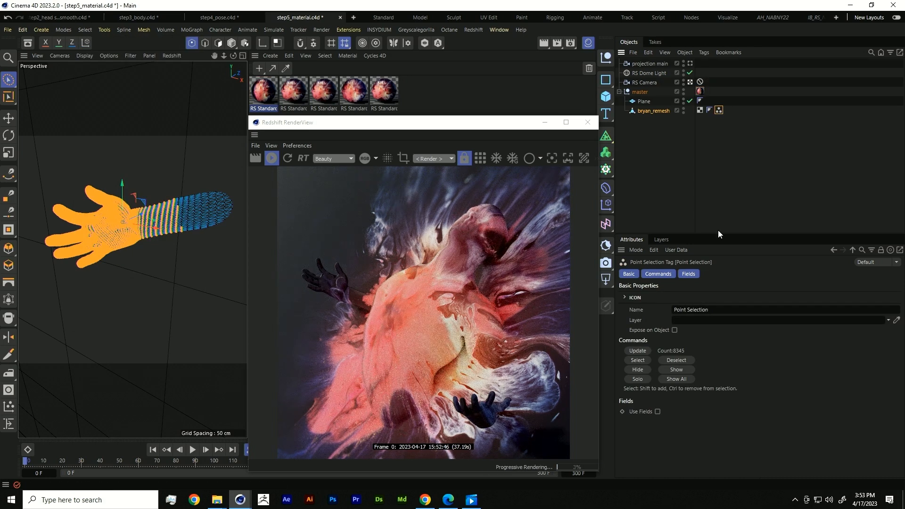
left_click(735, 311)
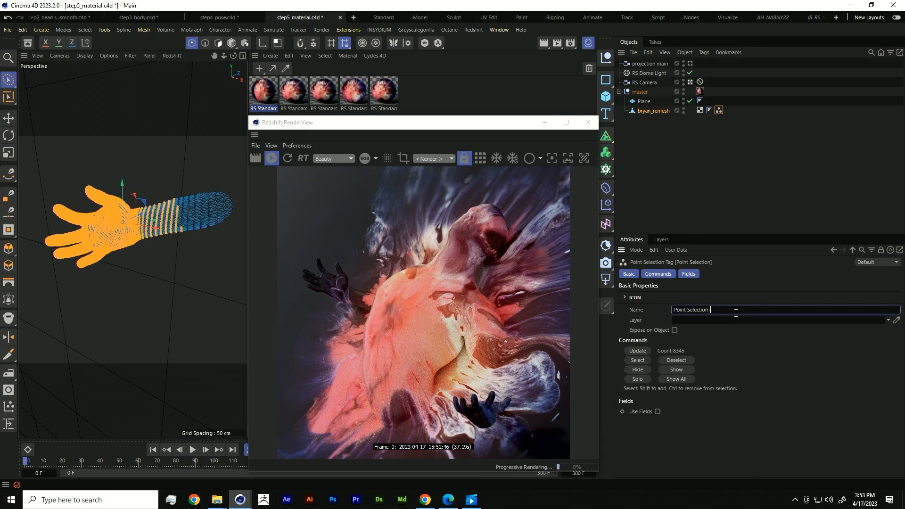
type("right hand")
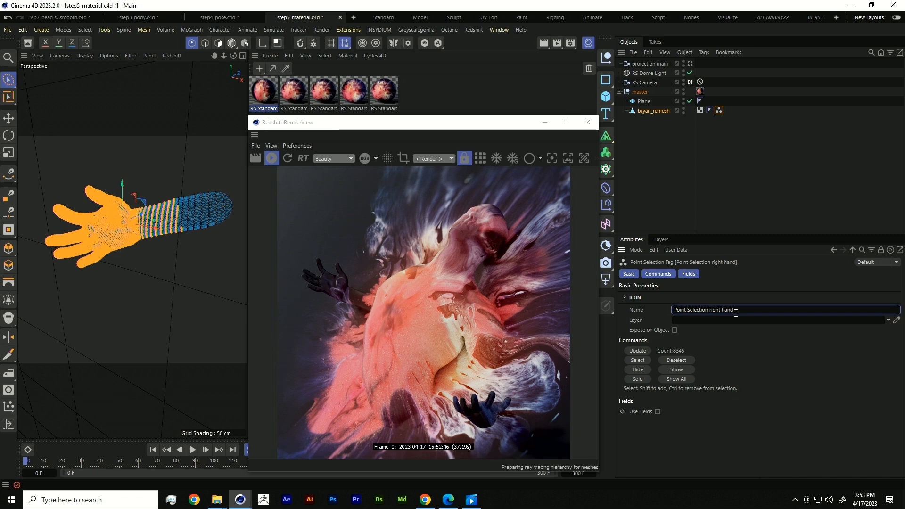
left_click(657, 125)
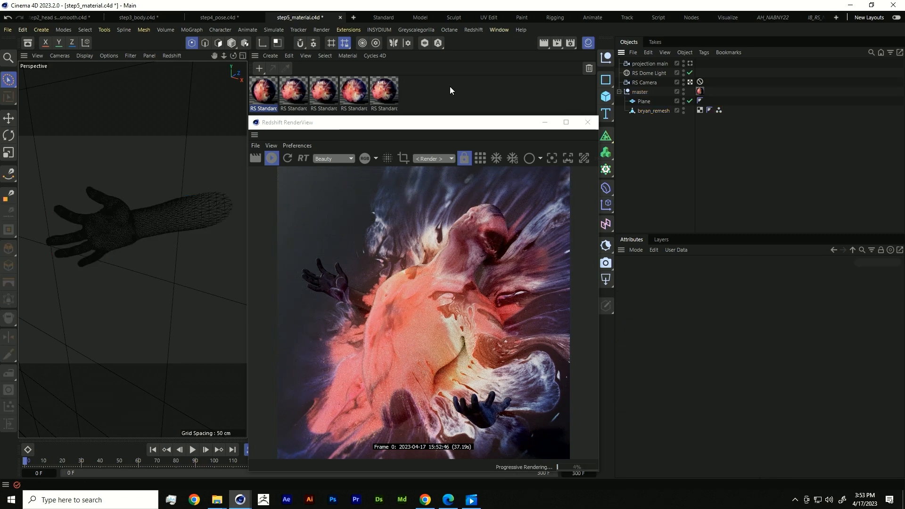
Switch to model mode and add a Vertex Map tag to the bryan_remesh object.
left_click(232, 43)
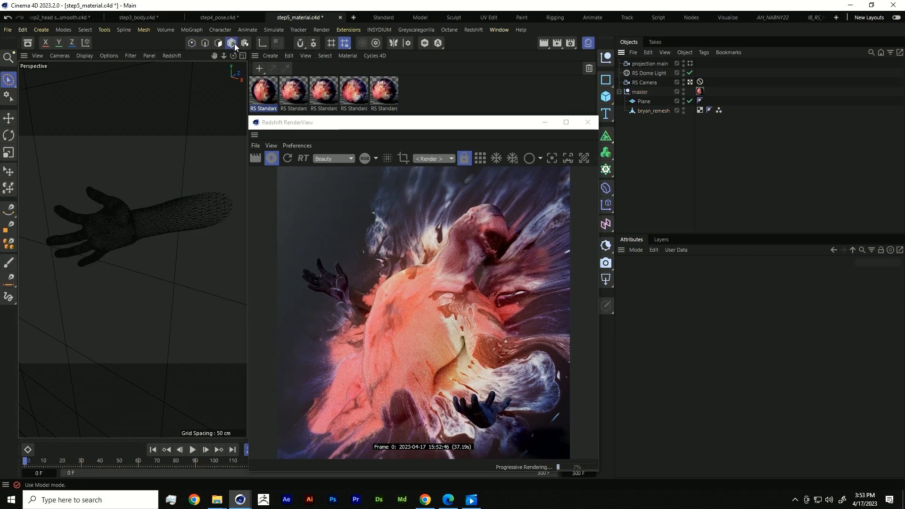
left_click(653, 111)
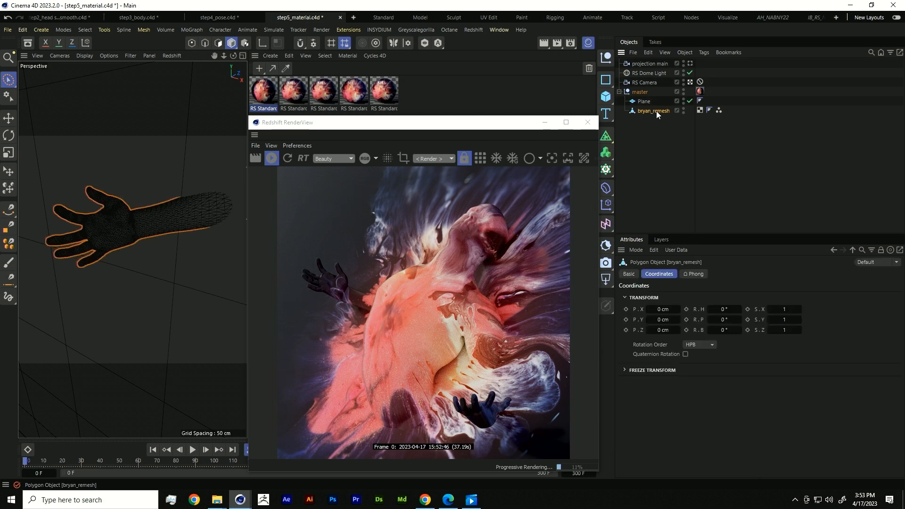
left_click(685, 52)
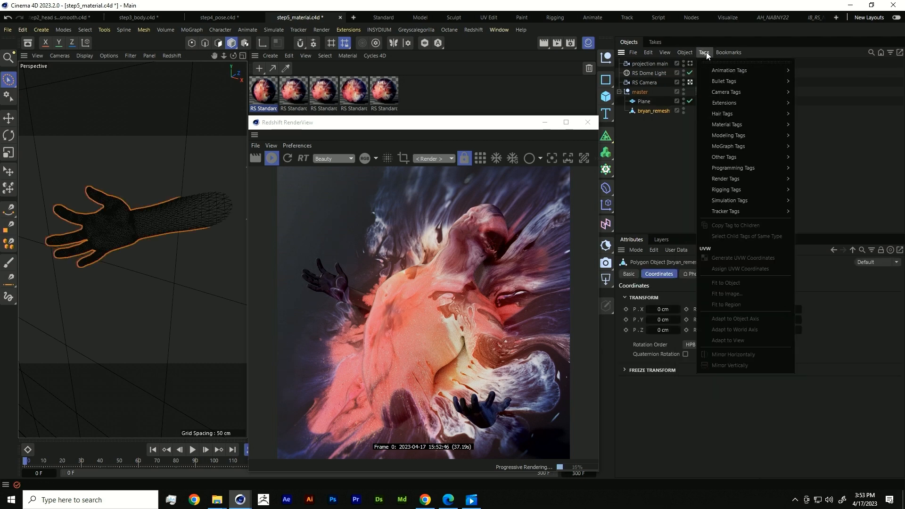
mouse_move(746, 145)
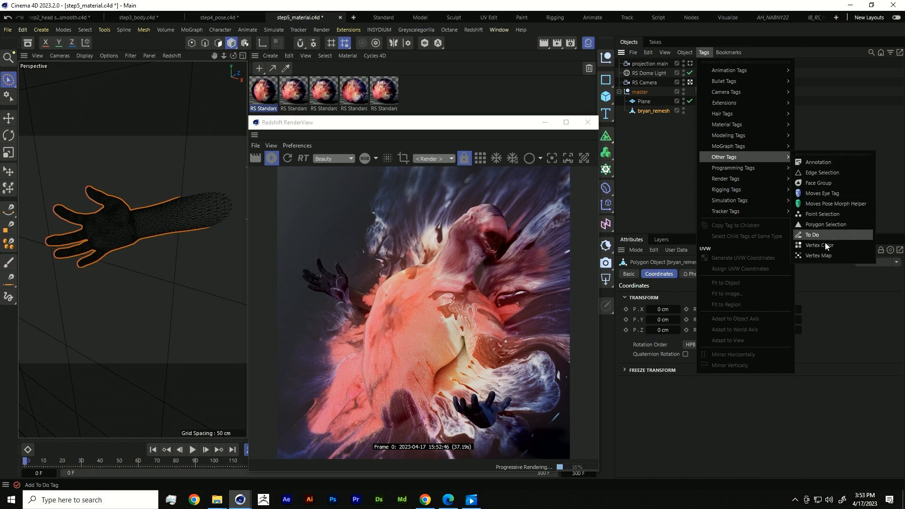
left_click(821, 255)
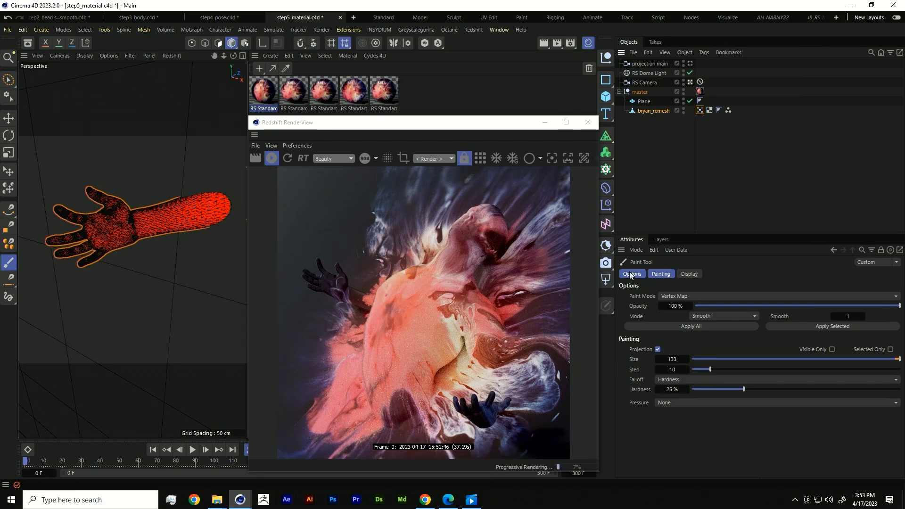
Rename the body's new vertex map tag as "Vertex Map right hand".
left_click(699, 110)
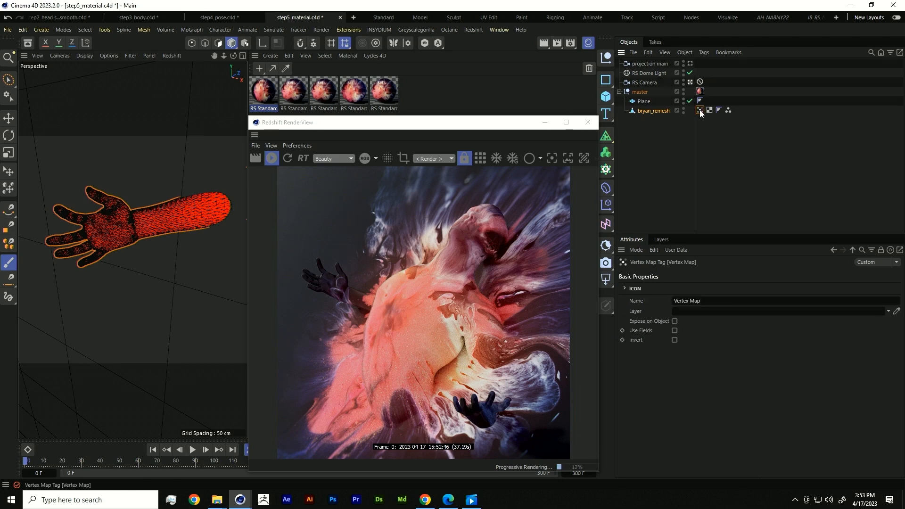
left_click(774, 305)
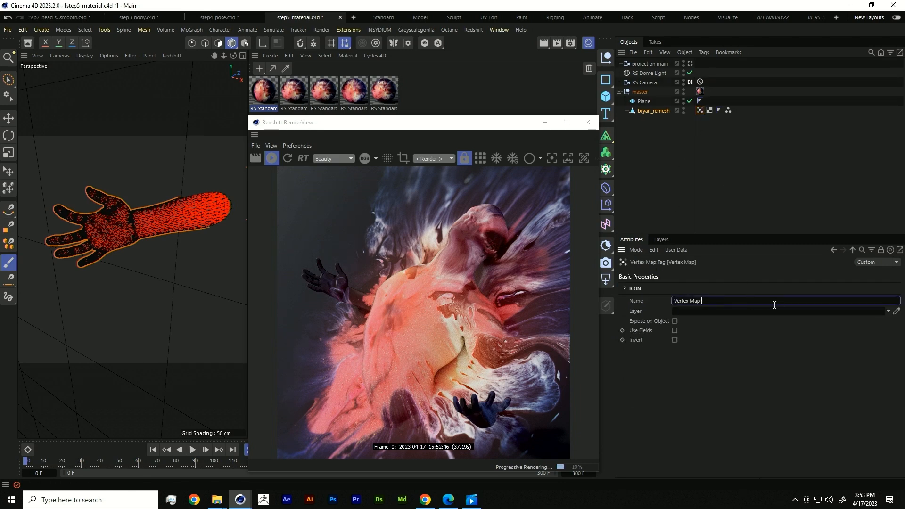
type("right")
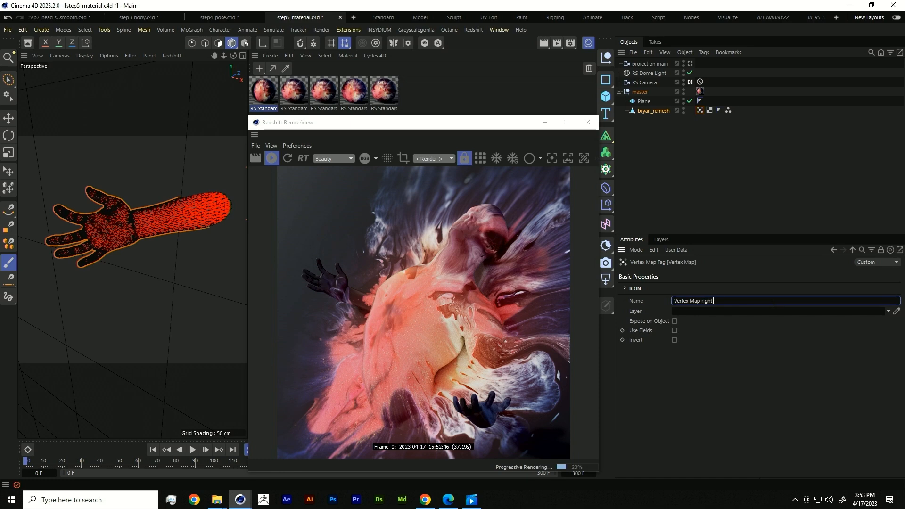
type(" hand")
key("Return")
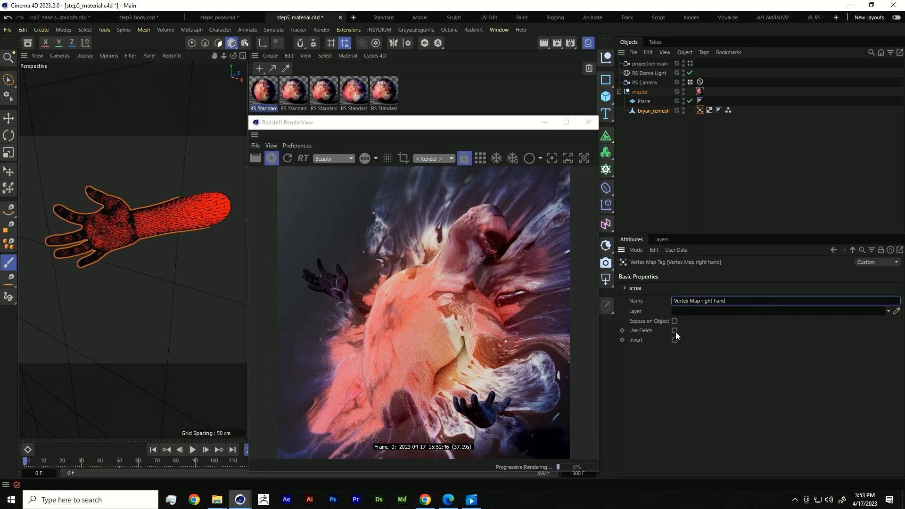
Enable fields on the vertex map and replace the Freeze layer with the "Point Selection right hand" tag.
left_click(675, 331)
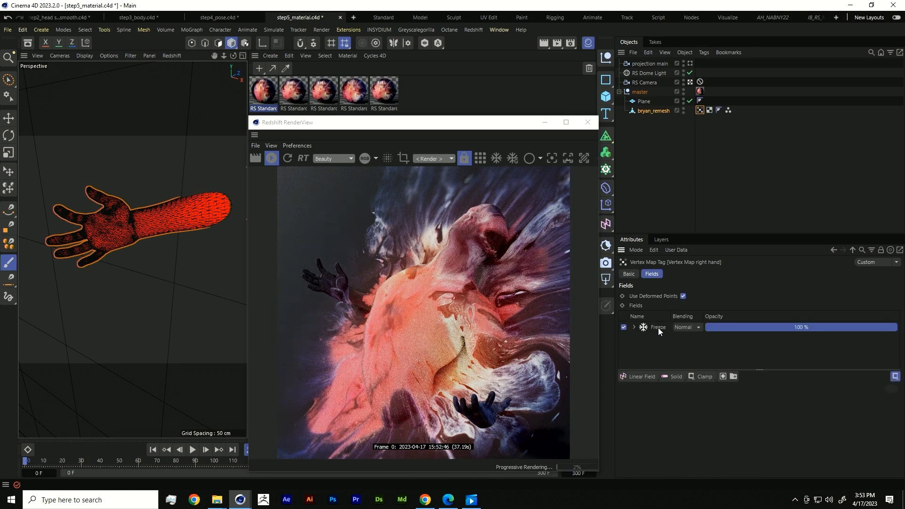
left_click(658, 327)
key("Delete")
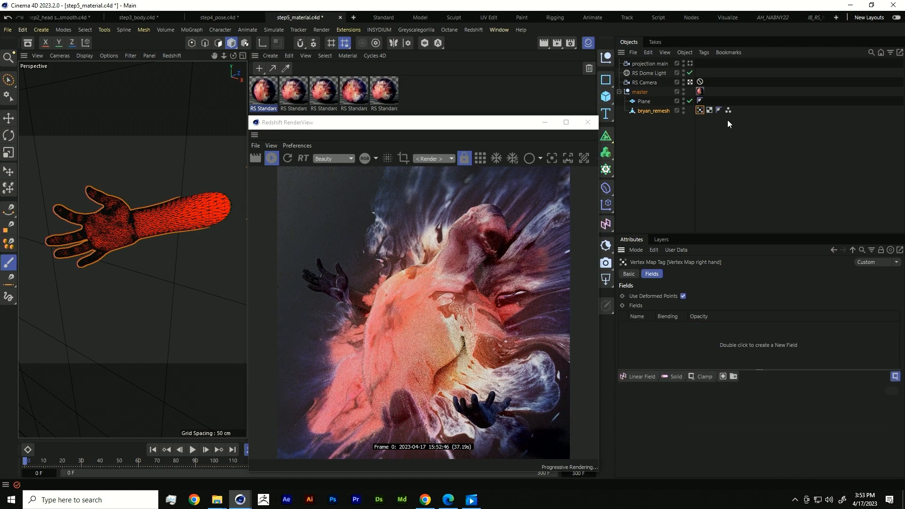
left_click_drag(728, 110, 672, 344)
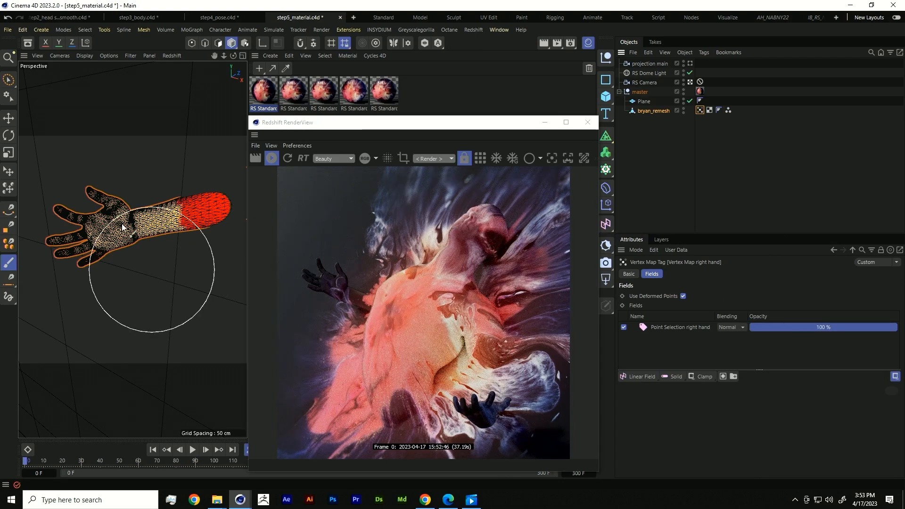
Set the mode of the vertex map's point selection field layer to Average.
mouse_move(122, 228)
left_mouse_down()
mouse_move(126, 200)
mouse_move(177, 198)
mouse_move(126, 193)
mouse_move(134, 216)
left_mouse_up()
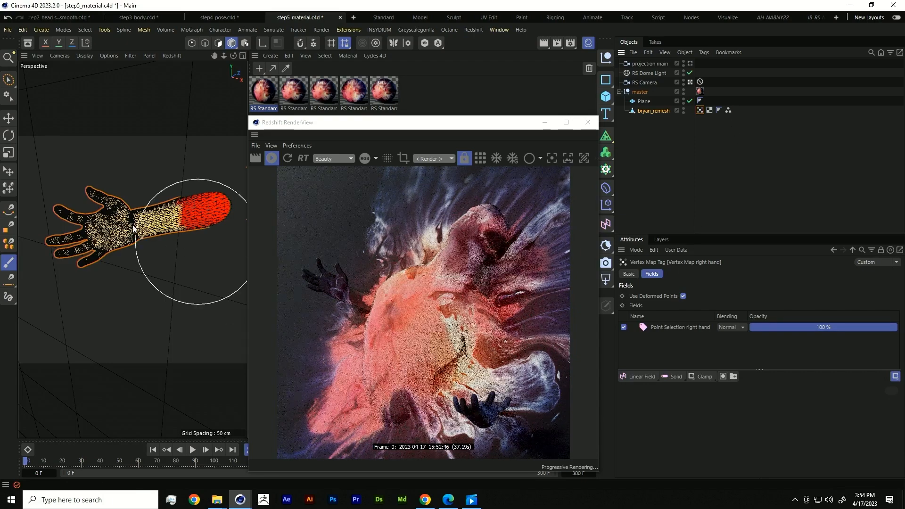
scroll(179, 216, "up", 4)
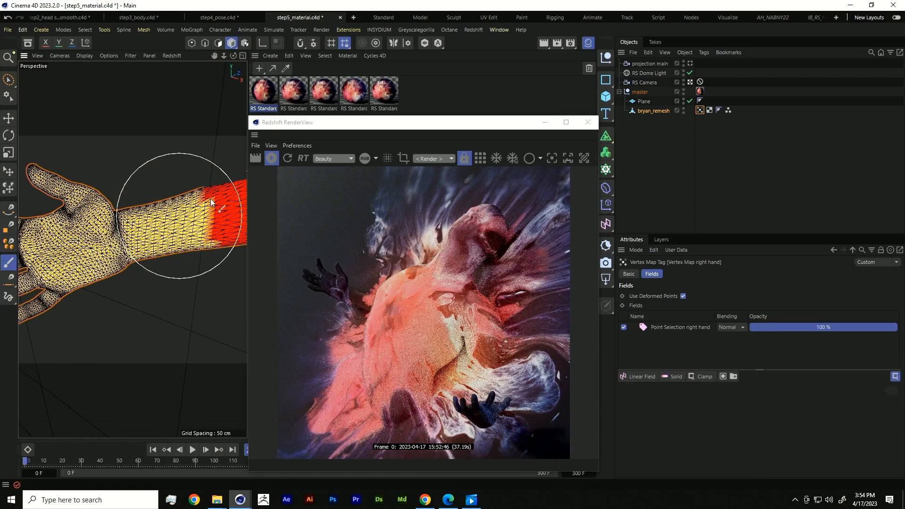
left_click(684, 326)
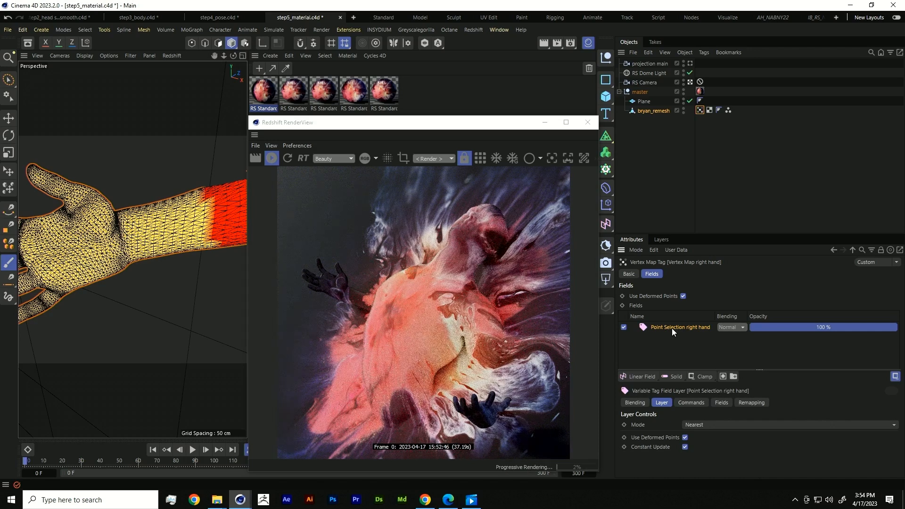
left_click(712, 426)
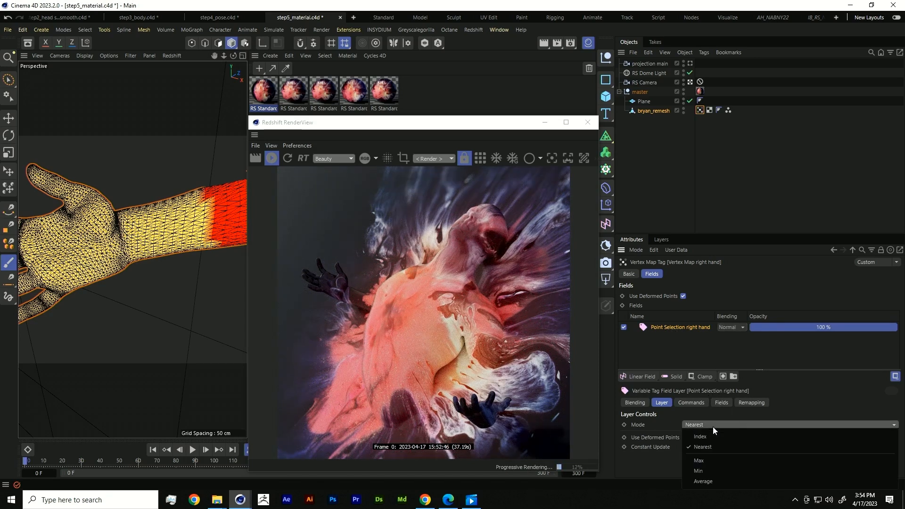
left_click(714, 481)
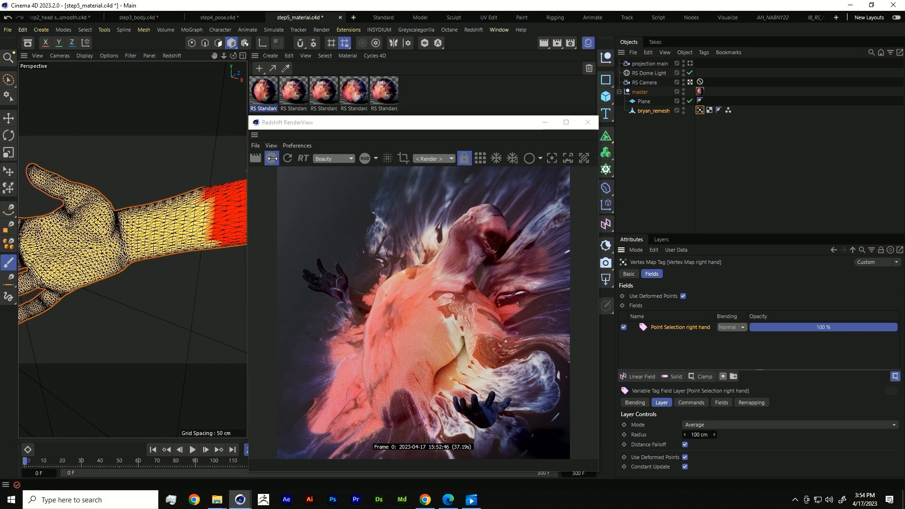
Stop the live rendering and set the point selection field layer's radius to 25 cm.
left_click(272, 159)
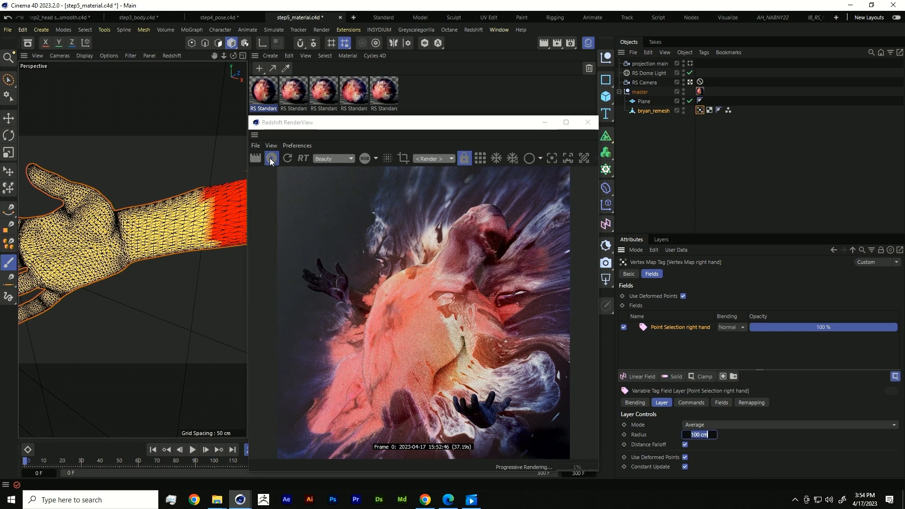
left_click(701, 434)
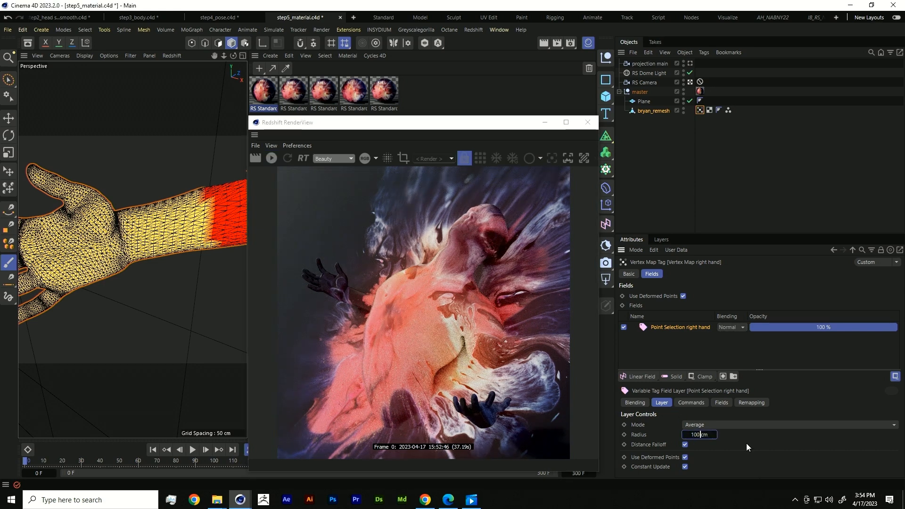
double_click(697, 435)
type("25")
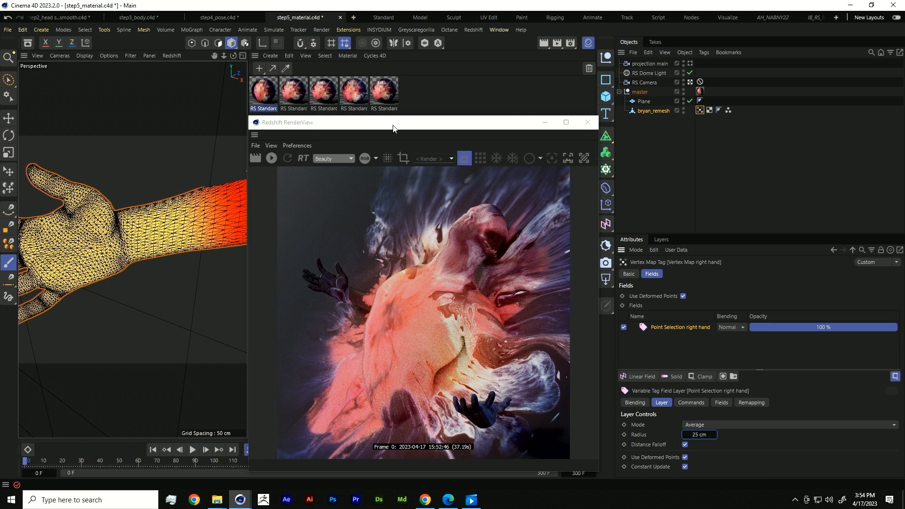
Leave the Paint tool for the Move tool with the body object deselected, and close the RenderView.
left_click_drag(394, 127, 447, 112)
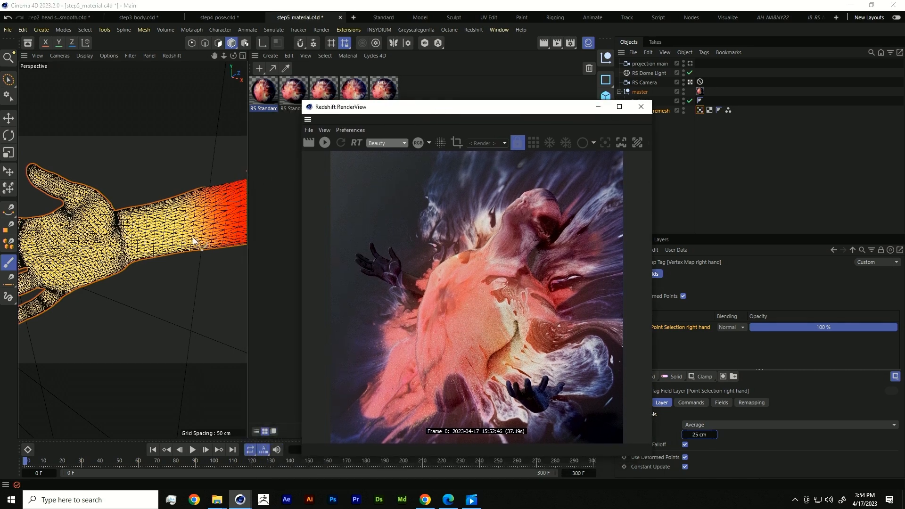
right_click(192, 215)
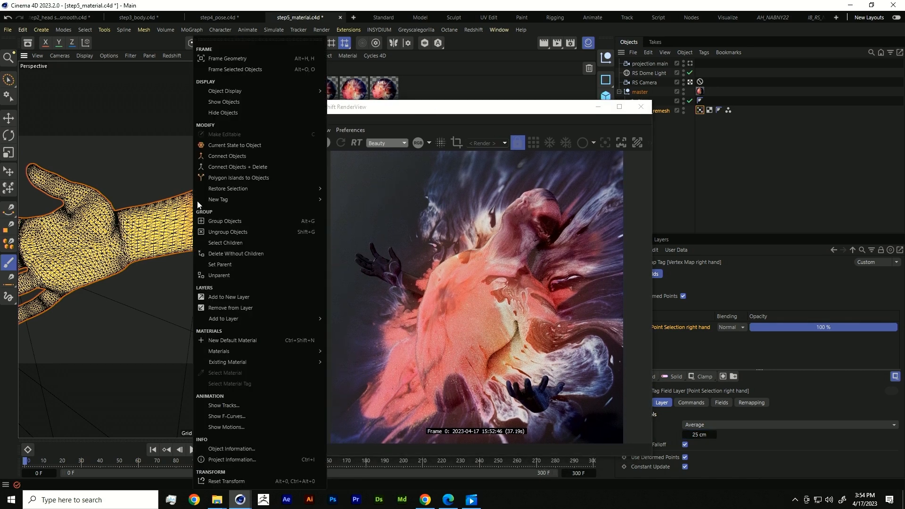
left_click(188, 16)
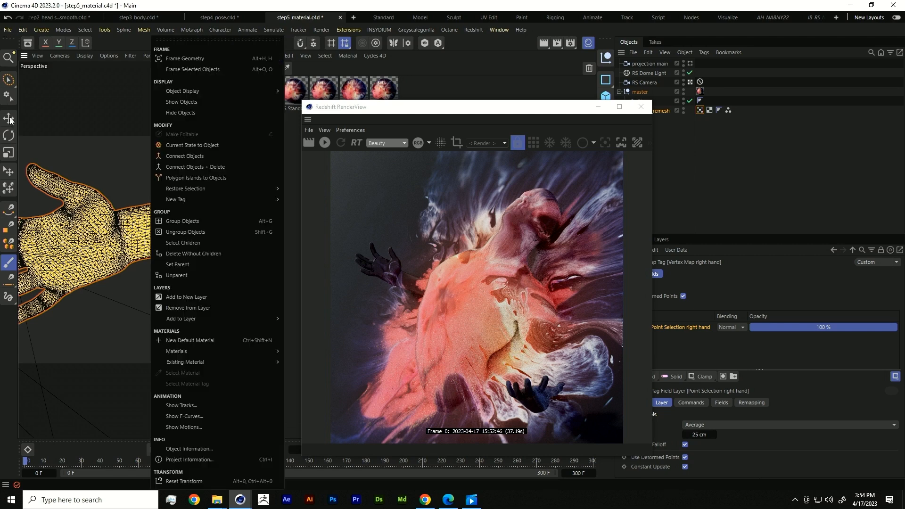
left_click(9, 118)
left_click(10, 119)
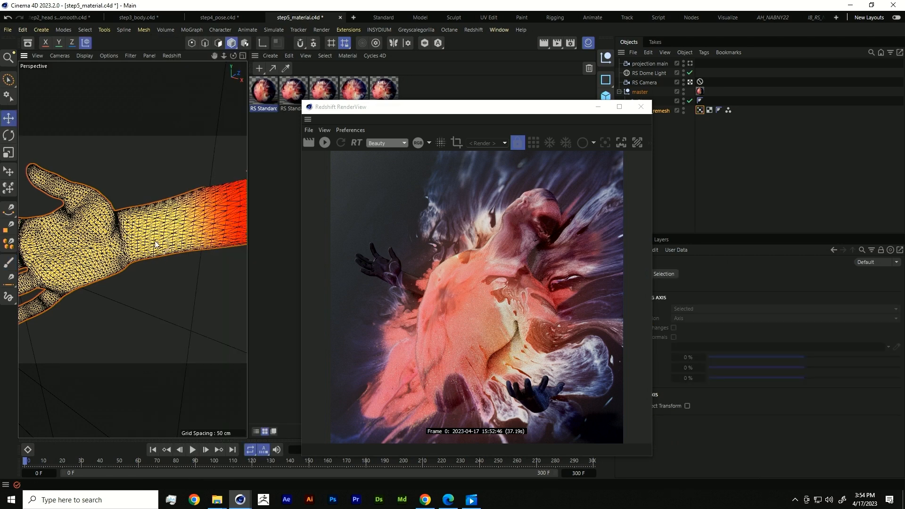
left_click(702, 182)
left_click(635, 108)
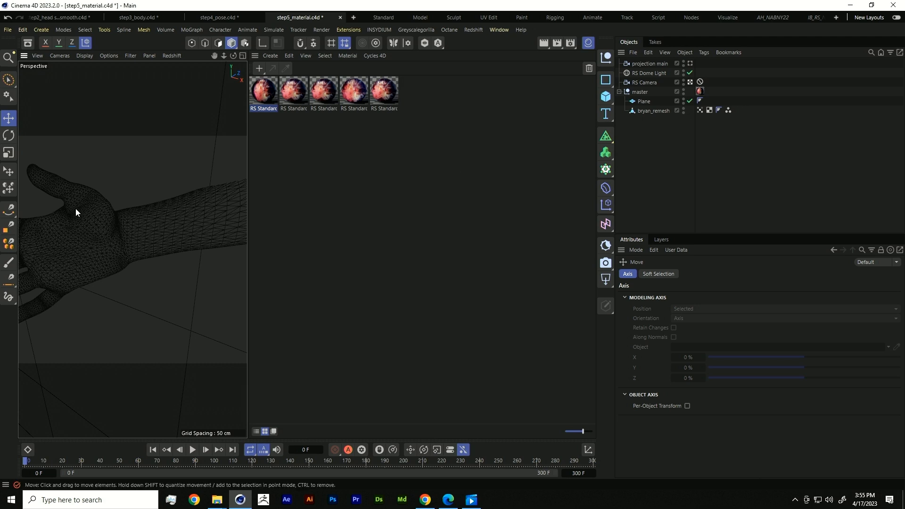
Examine the right-hand vertex map's falloff between the hand and forearm, leaving the body object deselected.
left_click_drag(151, 219, 101, 231, "alt")
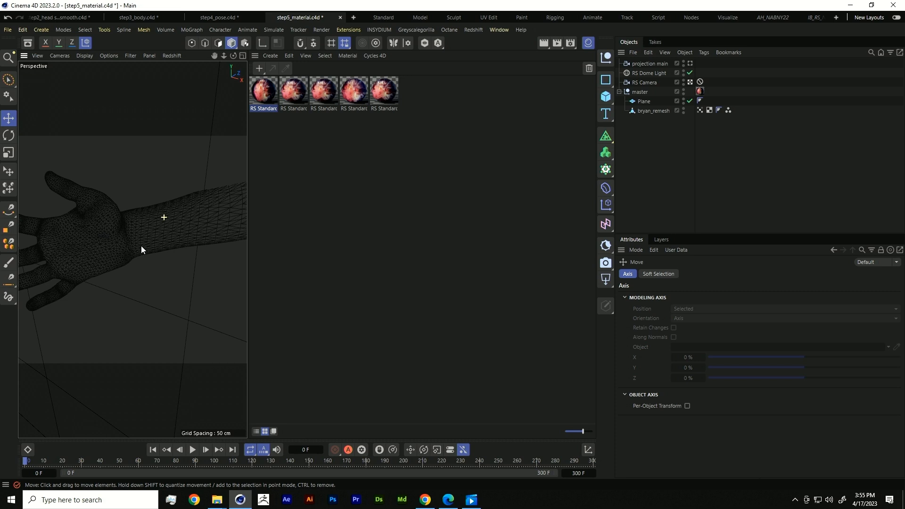
left_click_drag(177, 230, 160, 237, "alt")
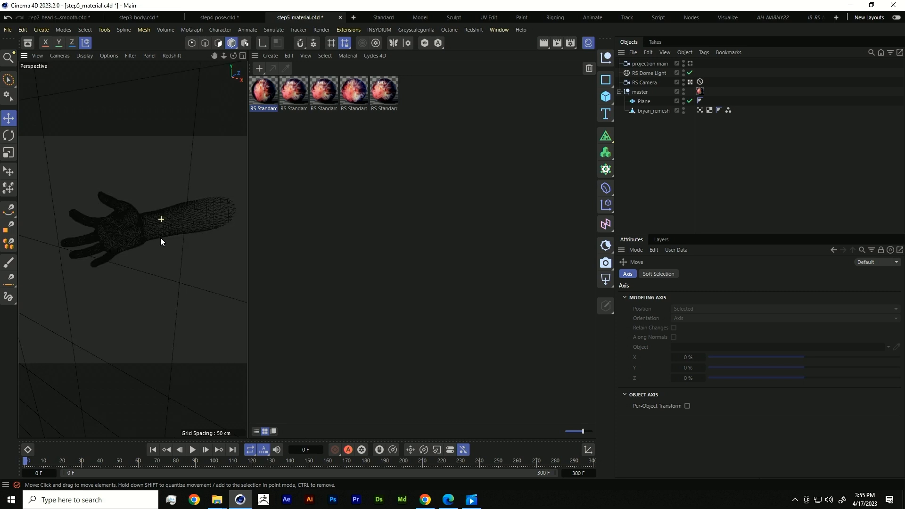
left_click(699, 110)
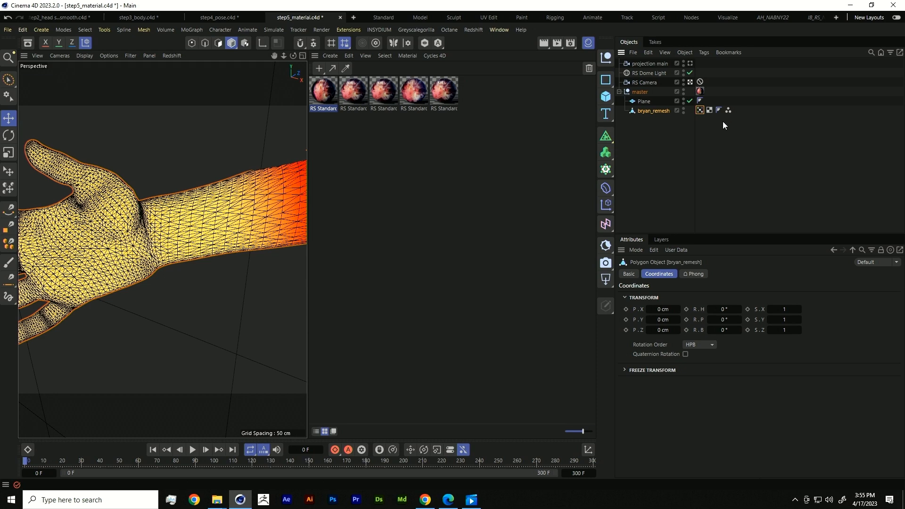
left_click(720, 142)
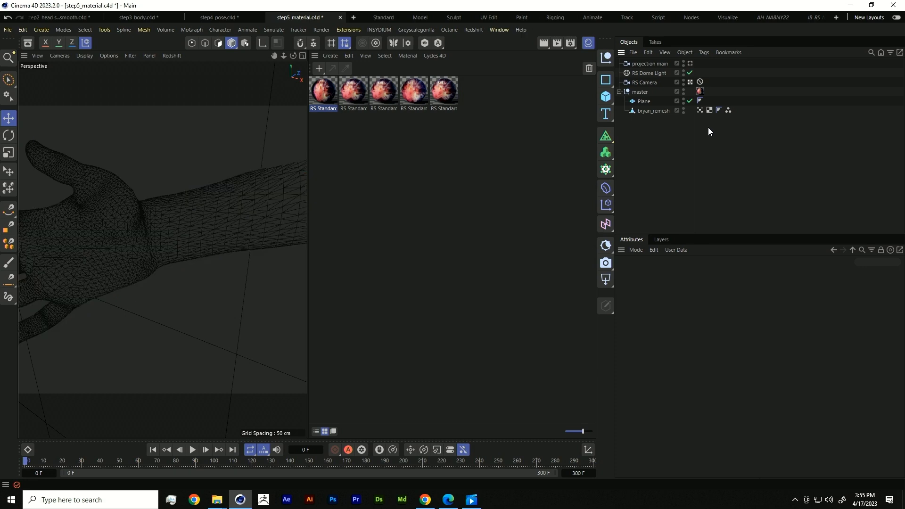
Open the shader graph of the master object's material and add a C4D Vertex Map node below the standard material.
left_click(700, 91)
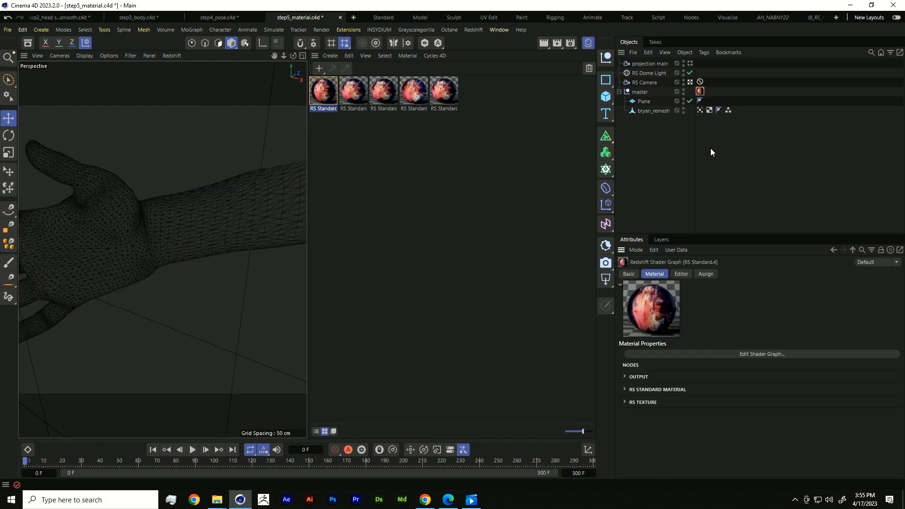
left_click(734, 355)
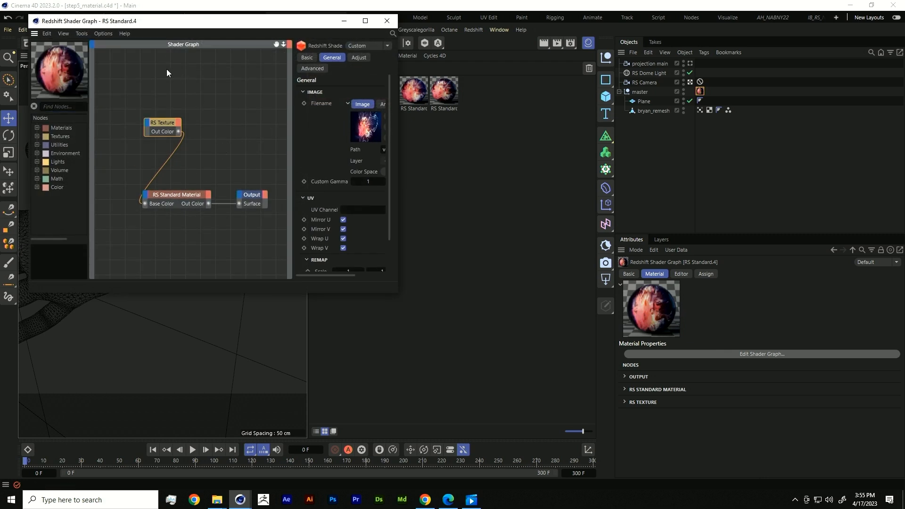
scroll(210, 118, "down", 3)
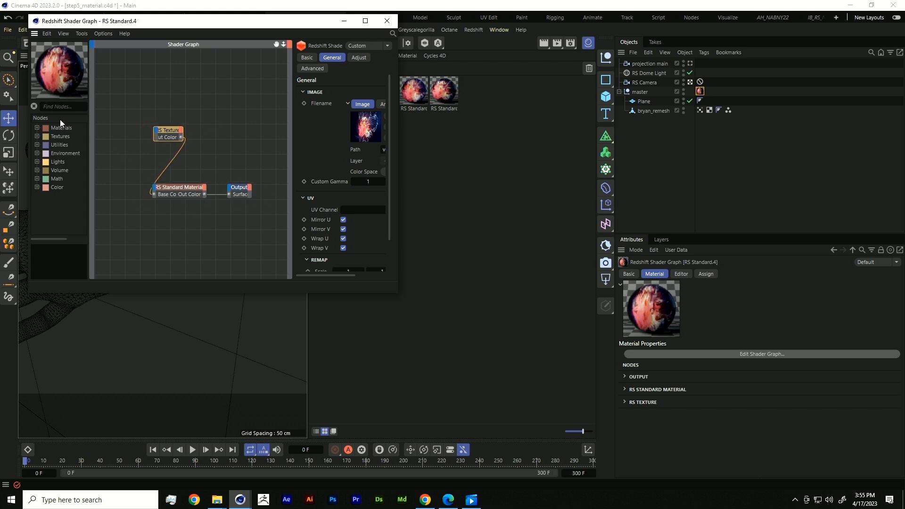
left_click(62, 106)
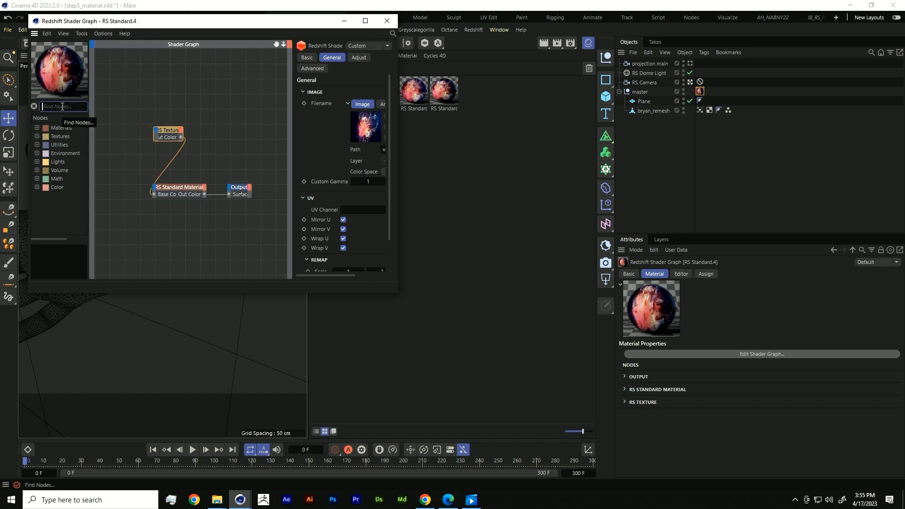
type("c4d")
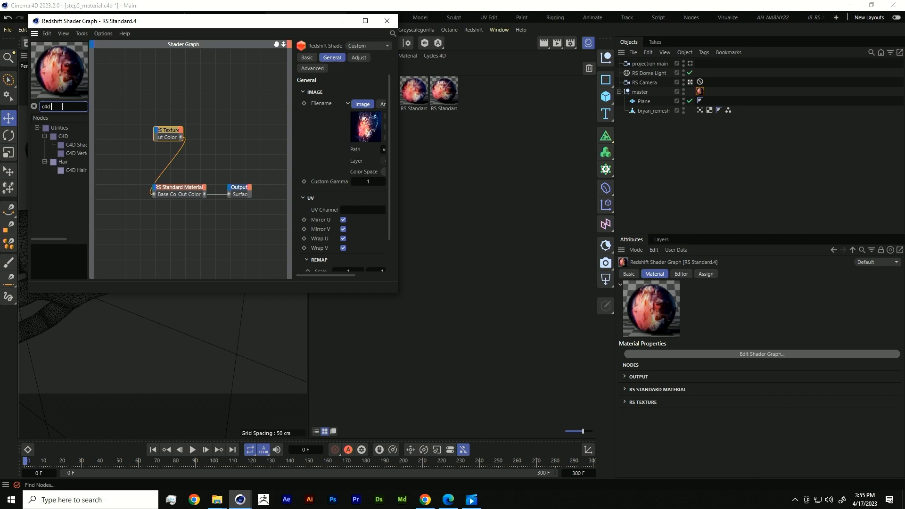
type(" ver")
left_click_drag(73, 144, 142, 226)
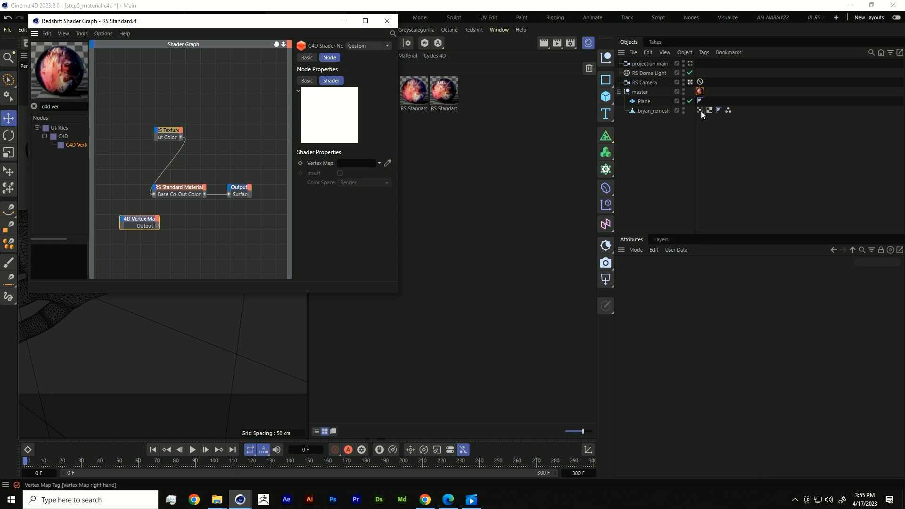
Link the body's right-hand vertex map to the C4D Vertex Map node and add a Camera Map node beneath it.
left_click_drag(700, 112, 348, 170)
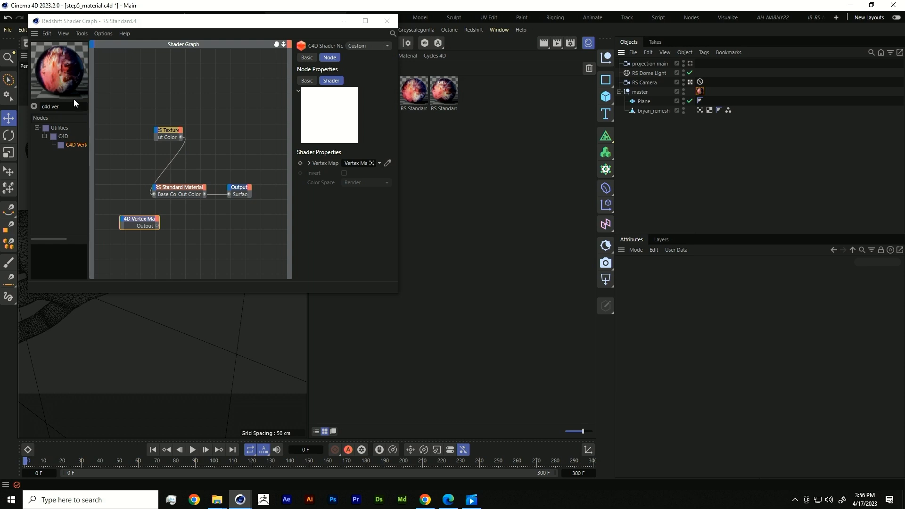
left_click_drag(70, 106, 23, 109)
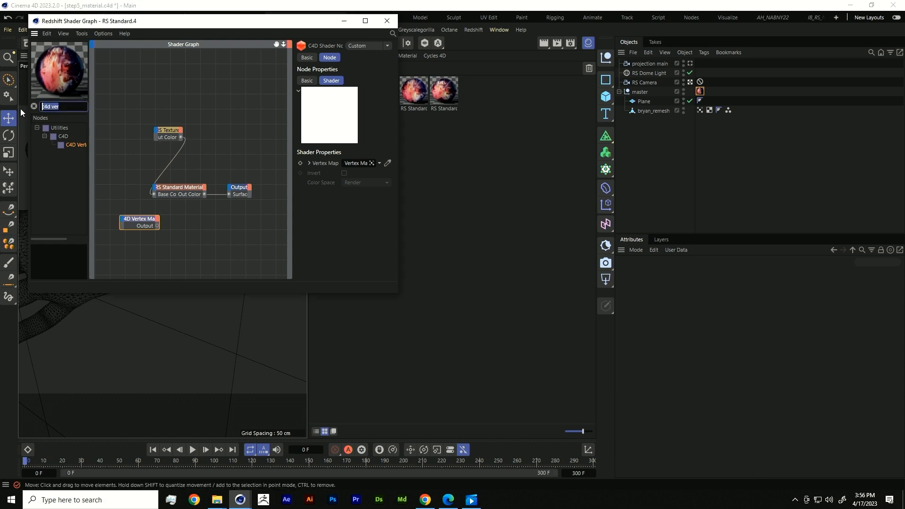
type("camera")
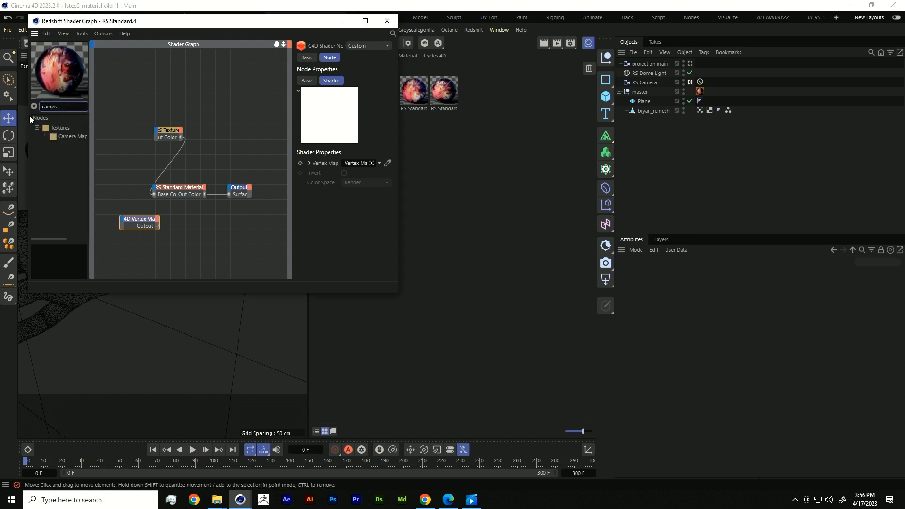
left_click_drag(70, 140, 132, 248)
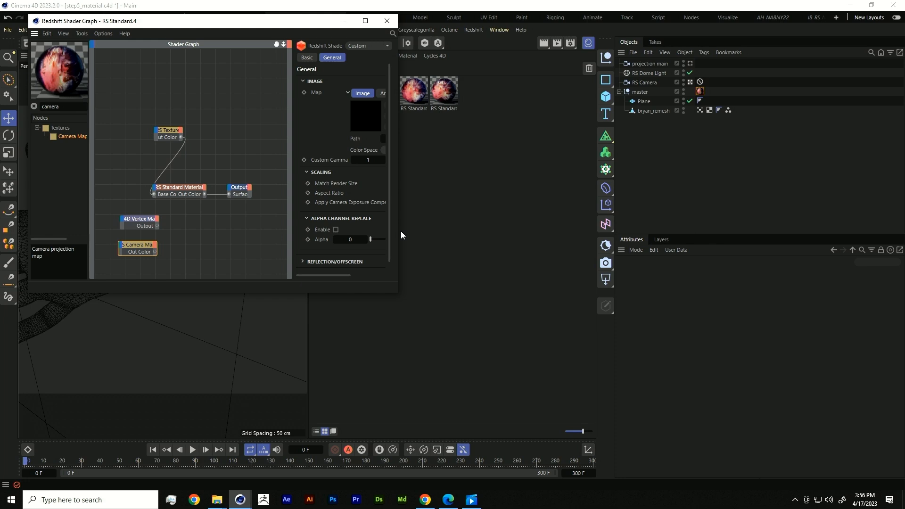
Duplicate the projection main camera and rename the copy "projection right hand".
left_click(650, 63)
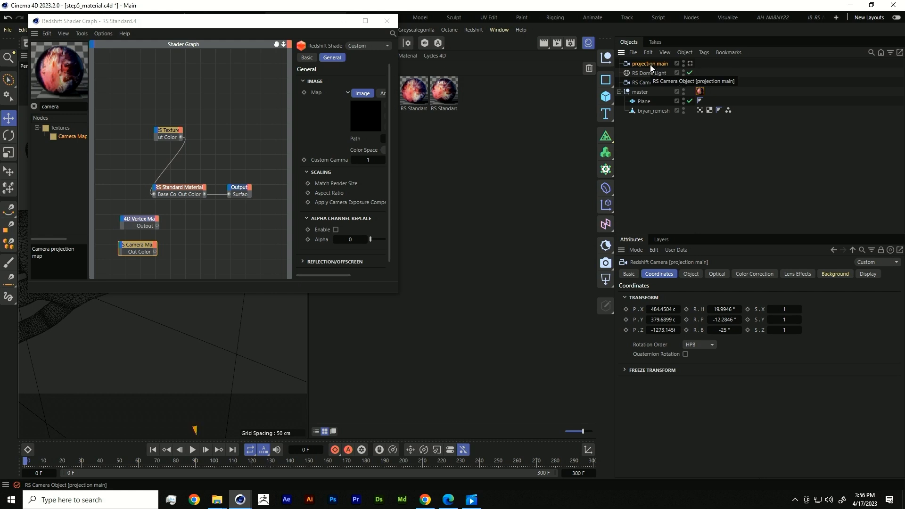
left_click_drag(649, 65, 647, 70, "ctrl")
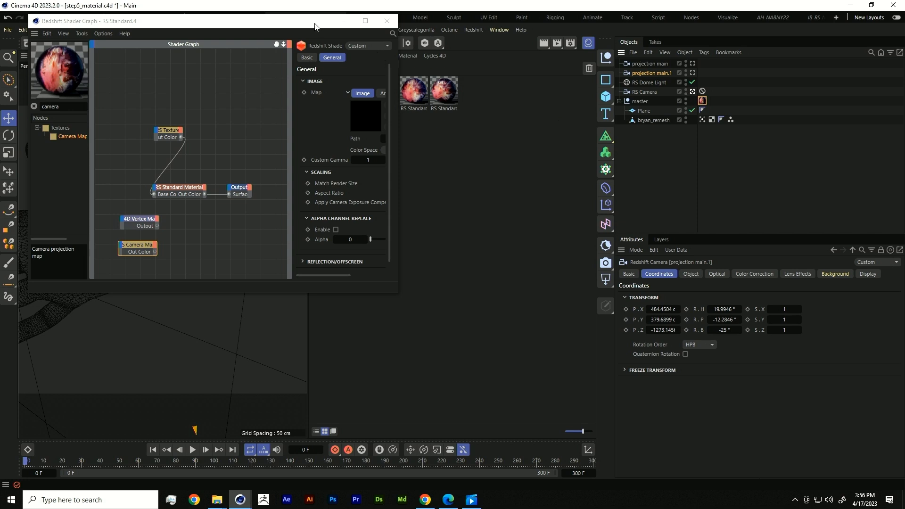
left_click_drag(305, 23, 294, 35)
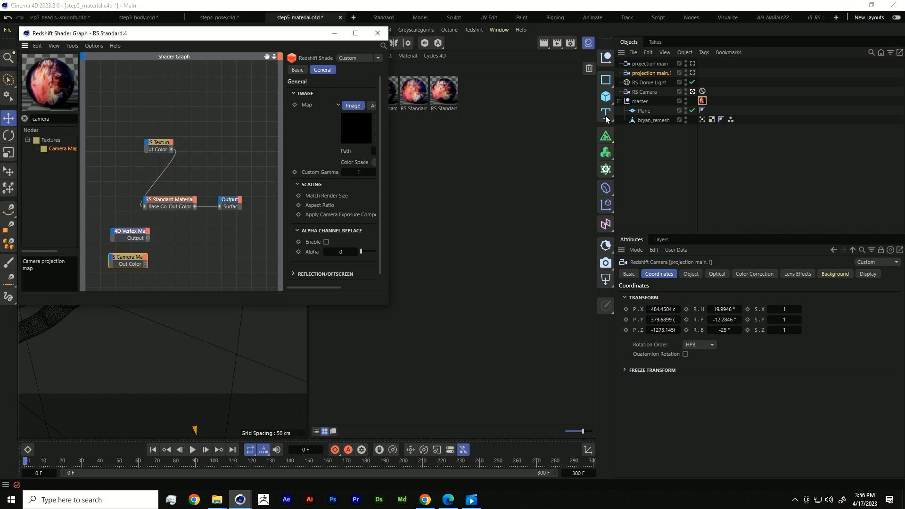
double_click(656, 74)
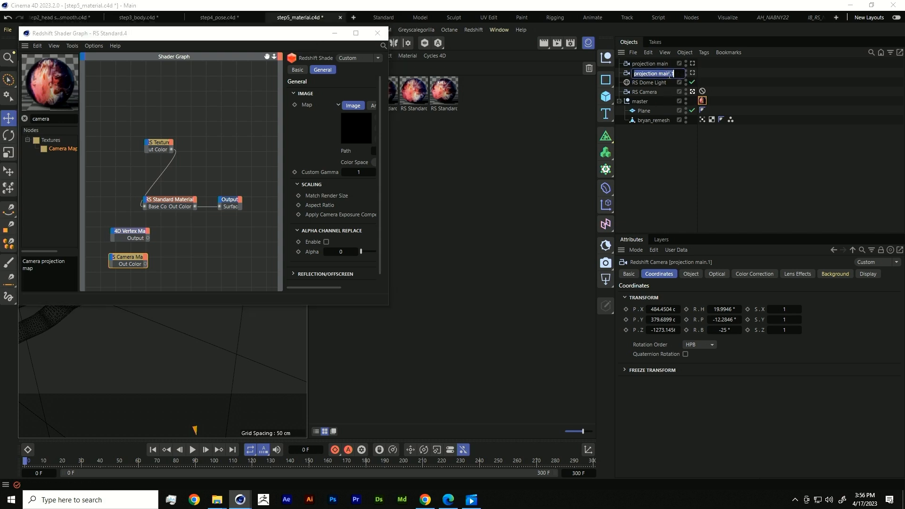
left_click(679, 74)
key("BackSpace")
key("BackSpace")
key("BackSpace")
key("BackSpace")
key("BackSpace")
type("right hand")
key("Return")
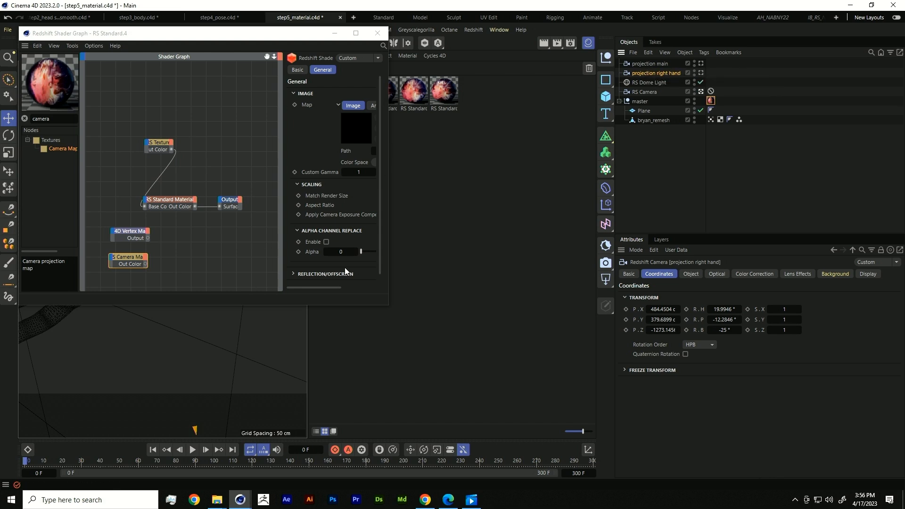
Assign the projection right hand camera as the Camera Map node's projection camera.
left_click_drag(390, 306, 476, 350)
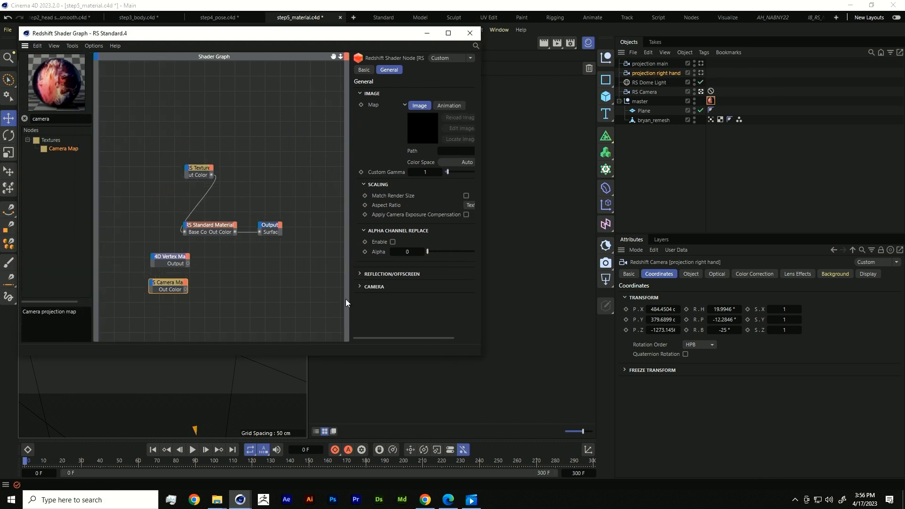
left_click(362, 287)
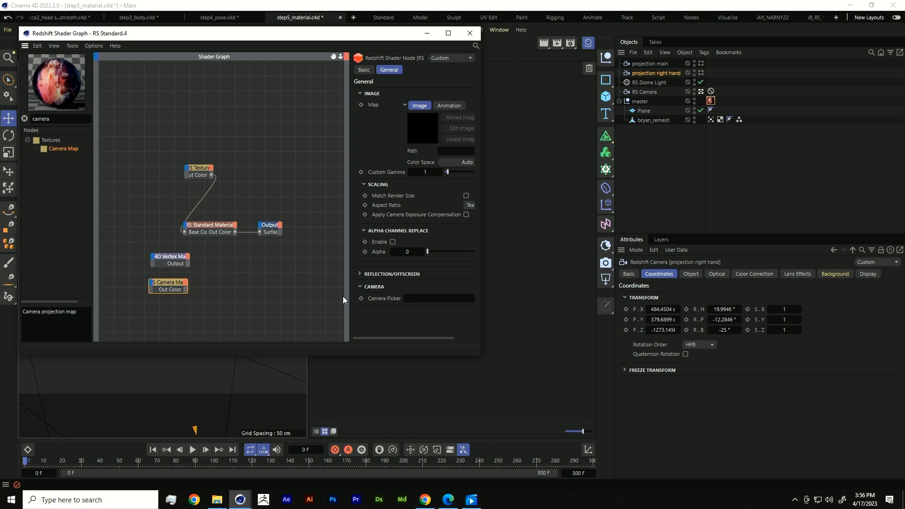
left_click(162, 282)
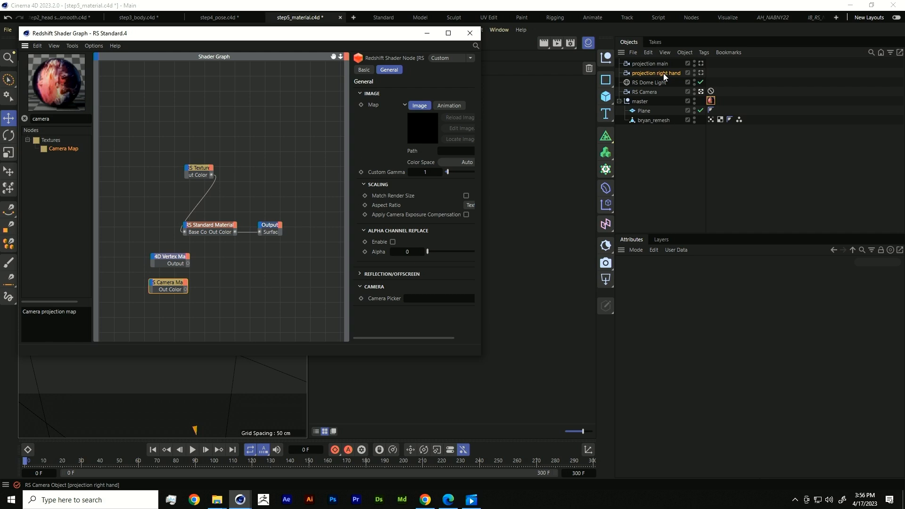
left_click_drag(663, 73, 440, 305)
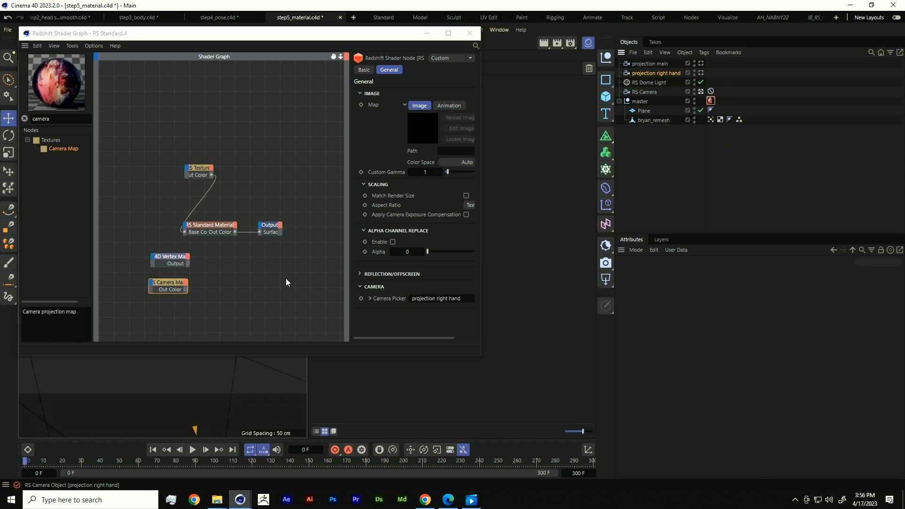
Add a Color Layer node to the shader graph beside the Camera Map node.
left_click(52, 118)
key("ctrl+a")
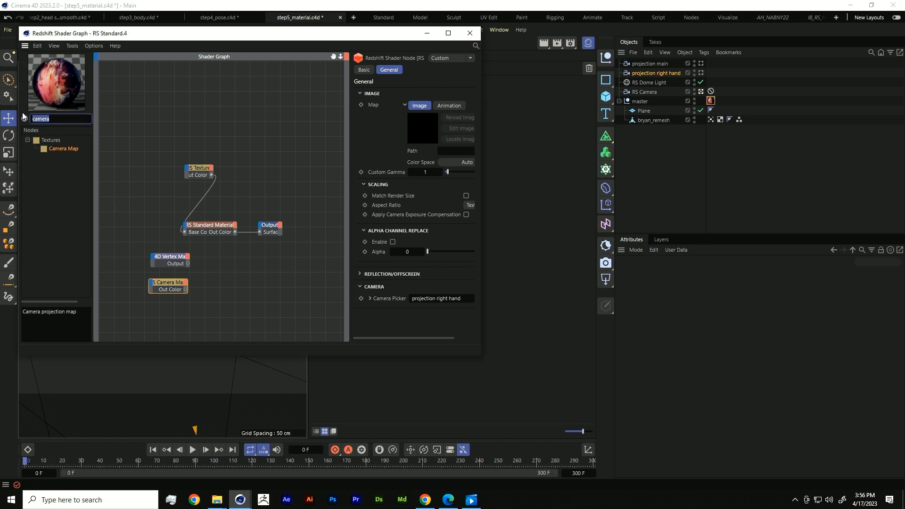
type("color lay")
left_click_drag(53, 148, 269, 275)
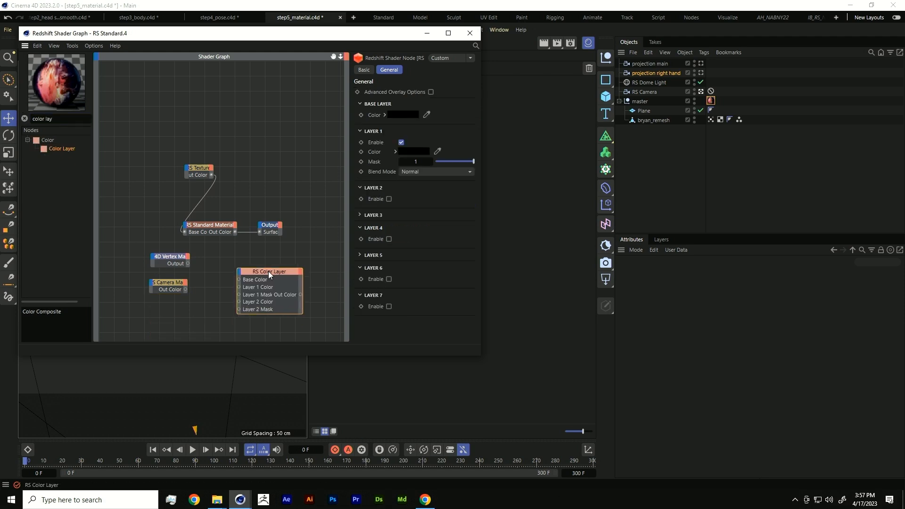
Connect the Camera Map to Layer 1 Color, the vertex map to Layer 1 Mask, and the Color Layer to the Output's Surface.
left_click(184, 287)
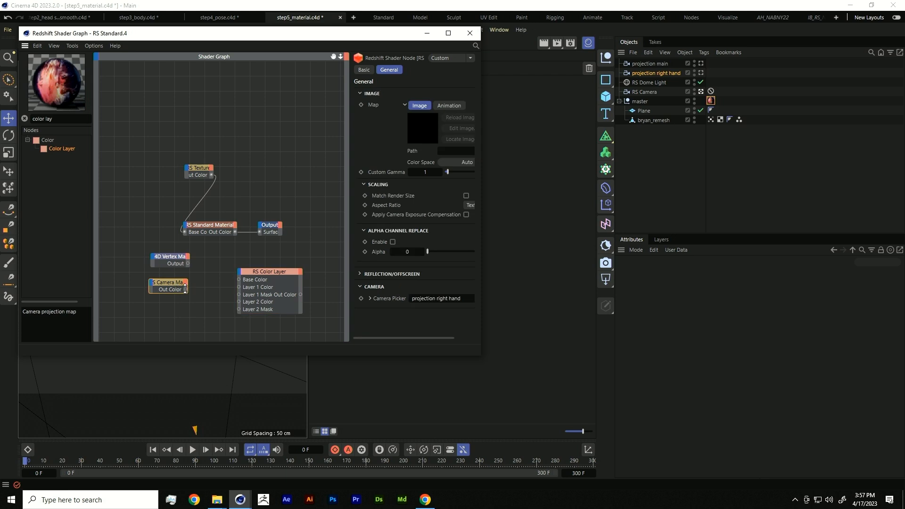
left_click_drag(185, 289, 240, 288)
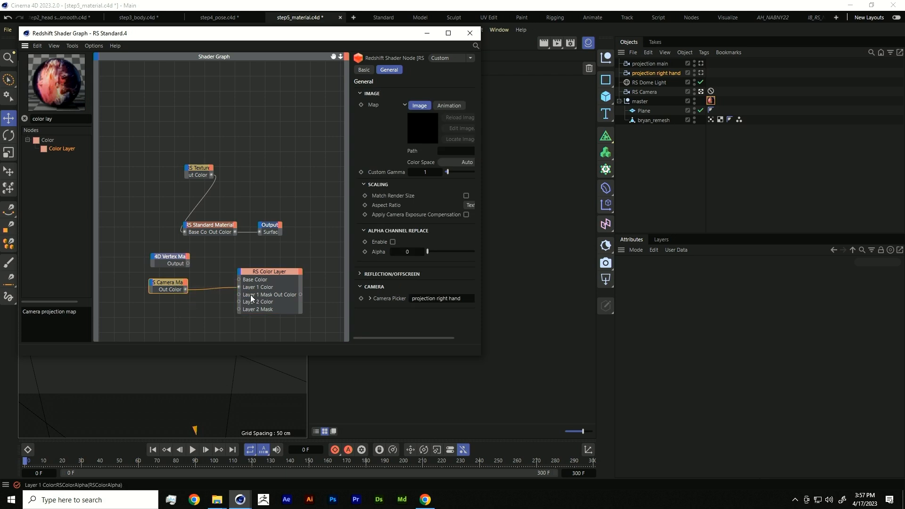
left_click(168, 258)
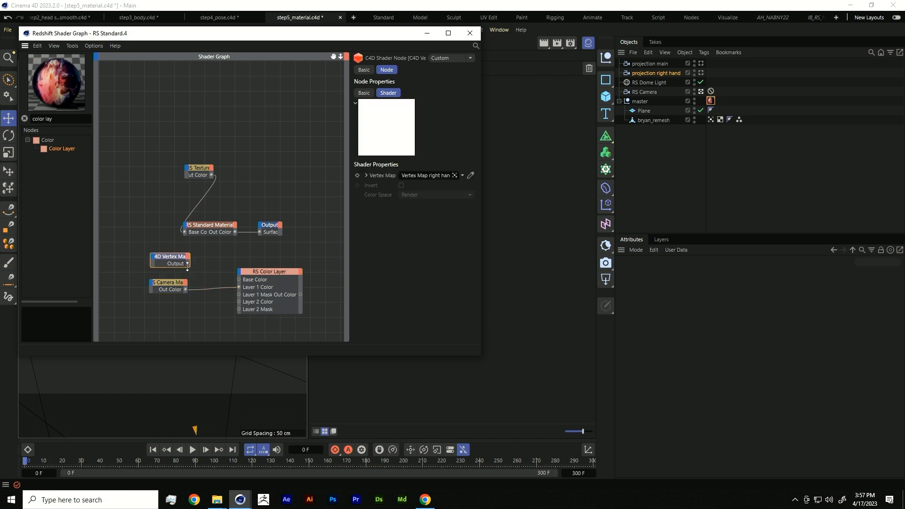
left_click_drag(187, 263, 239, 294)
left_click_drag(301, 294, 259, 231)
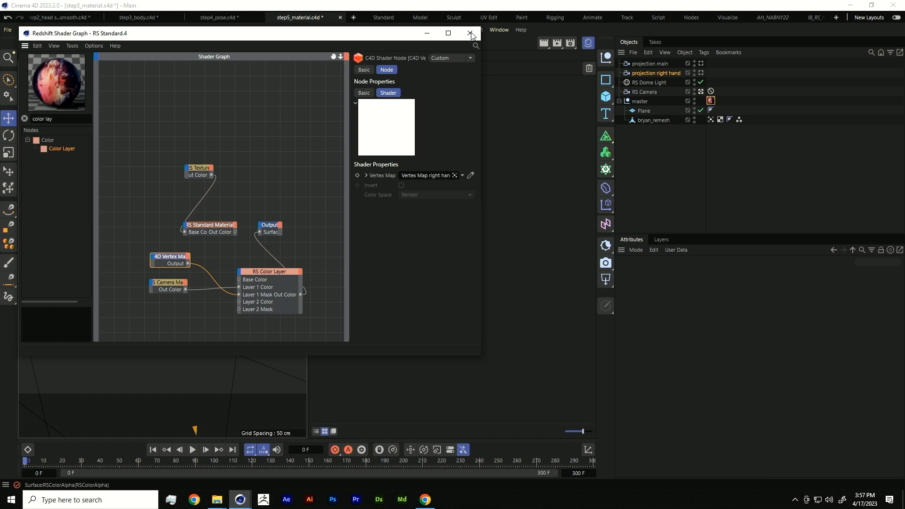
Close the shader graph and start a live render of the scene in the Redshift RenderView.
left_click(470, 33)
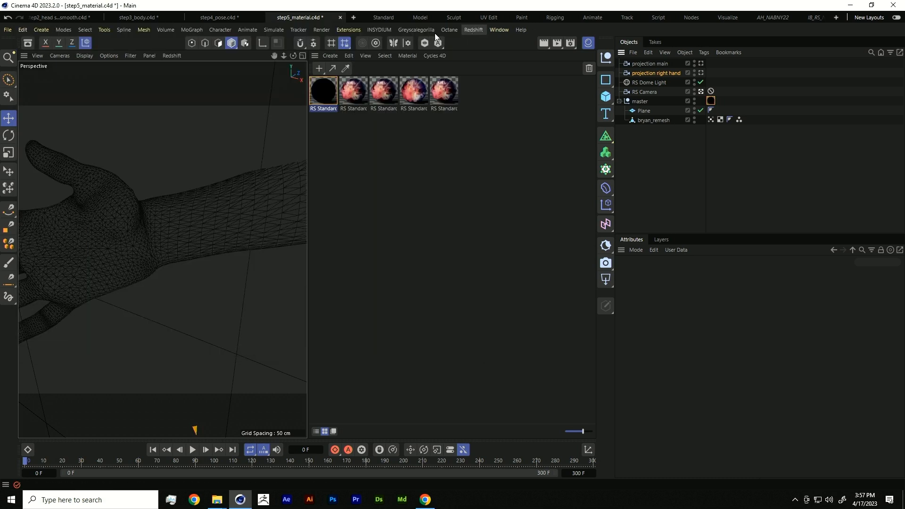
left_click(473, 29)
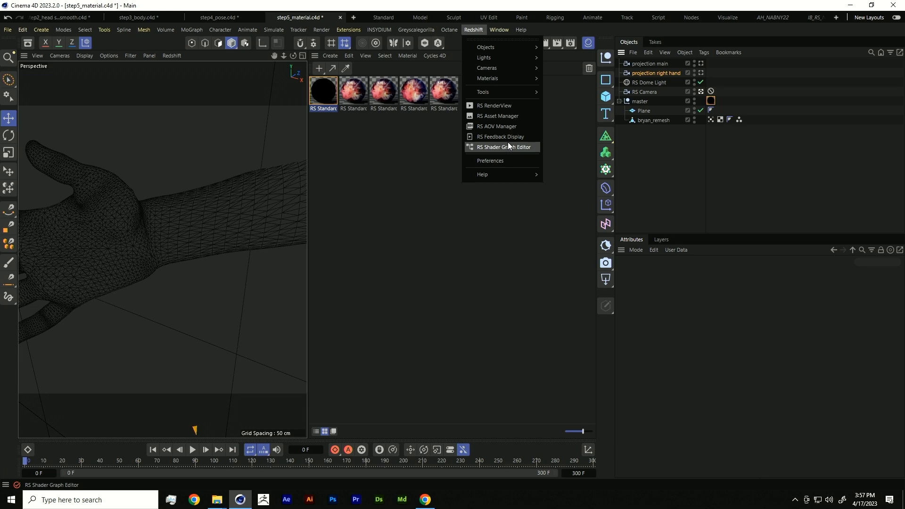
left_click(514, 105)
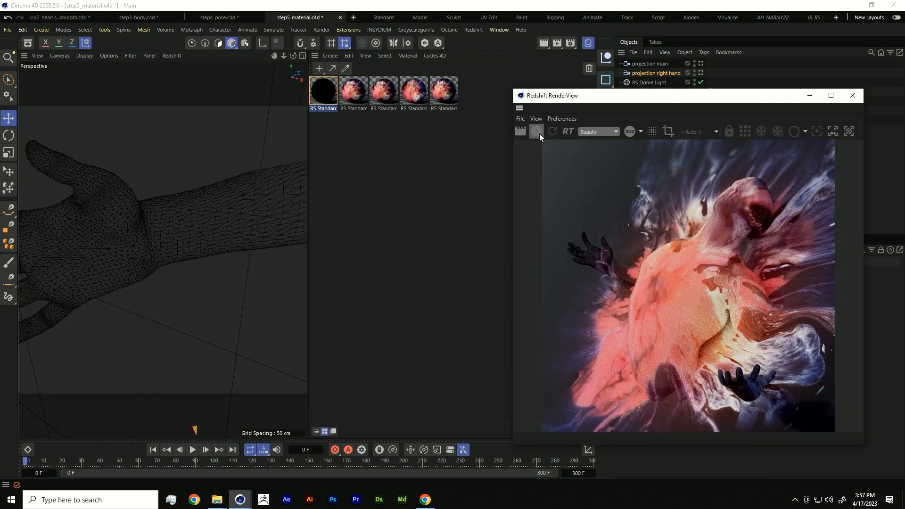
left_click_drag(667, 96, 421, 102)
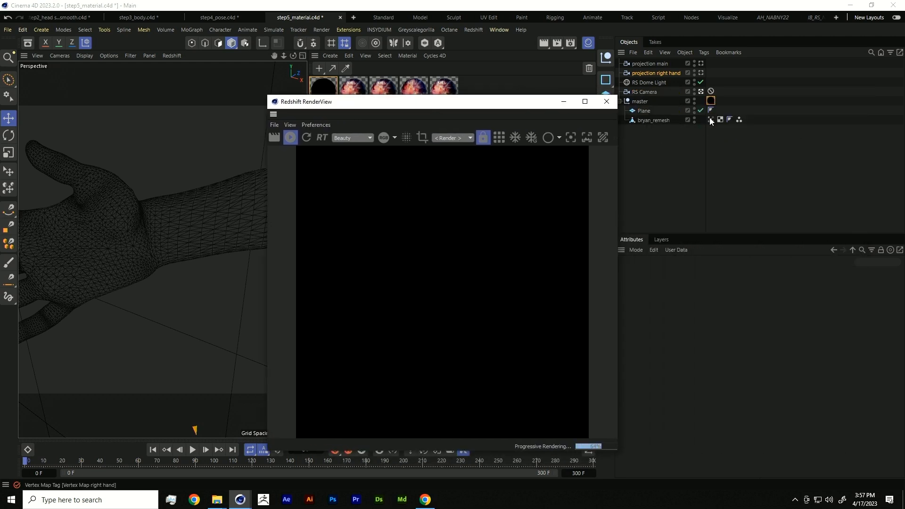
Load the venus_01_level2_v2_00000 image from the tex folder into the master material's Camera Map node and close the shader graph.
left_click(664, 121)
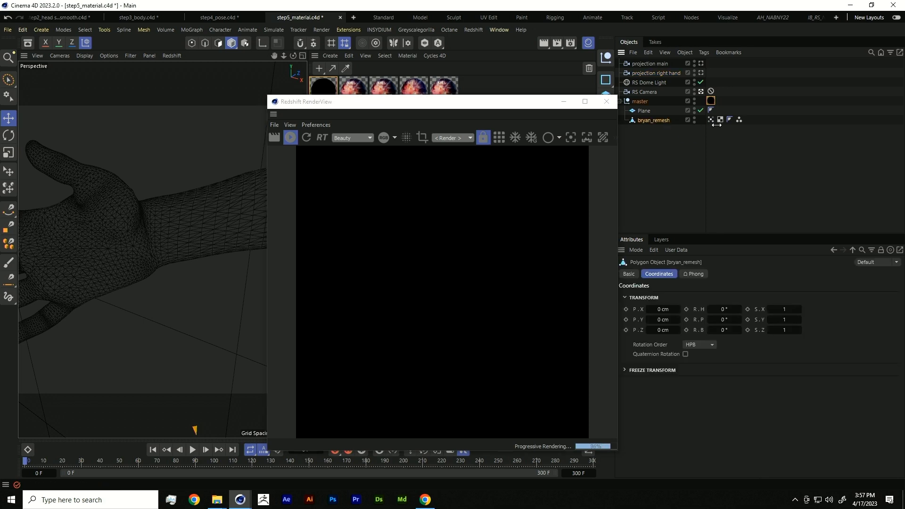
left_click(711, 101)
double_click(711, 102)
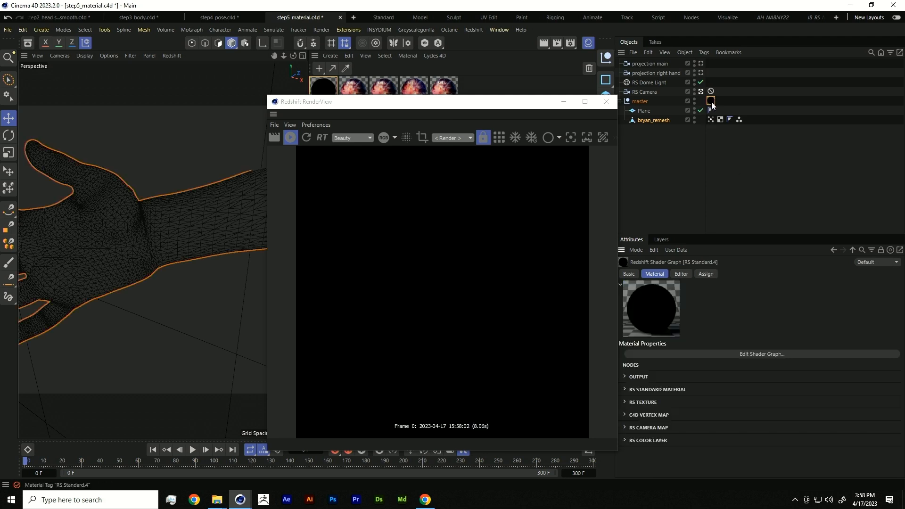
left_click(698, 355)
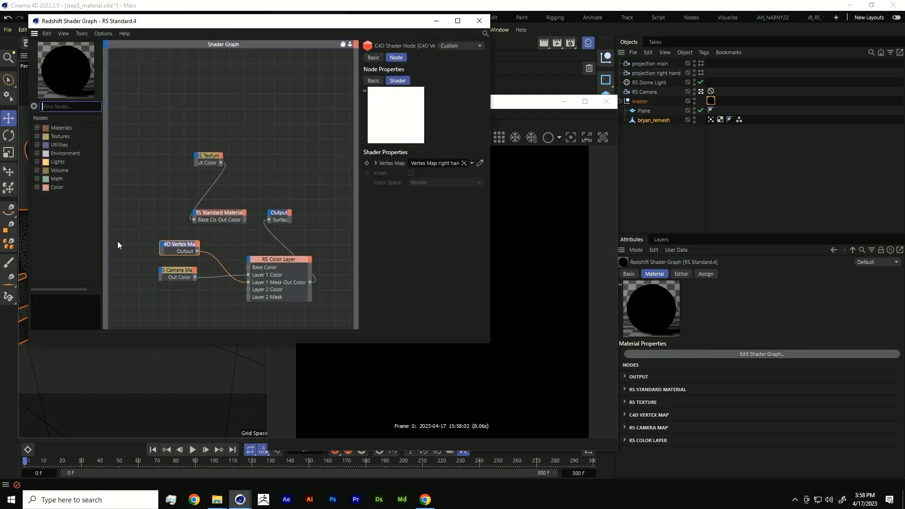
left_click_drag(157, 215, 183, 253)
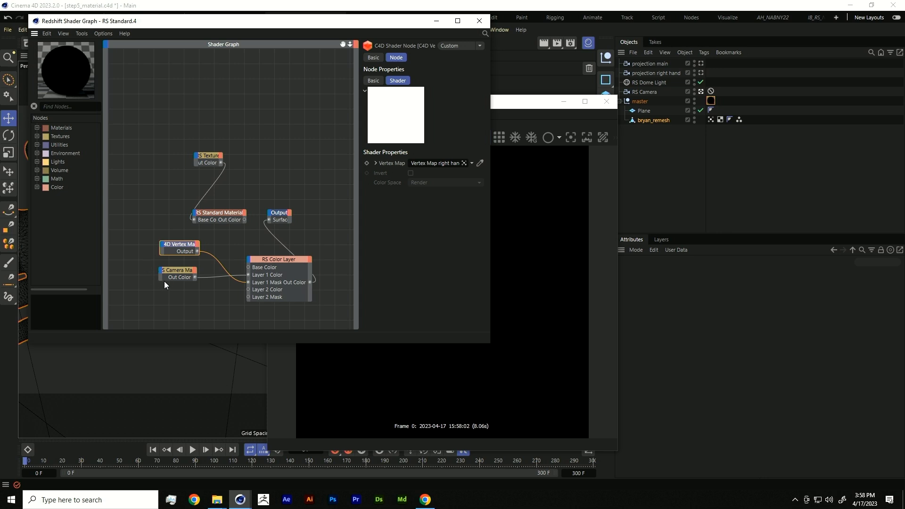
left_click(178, 271)
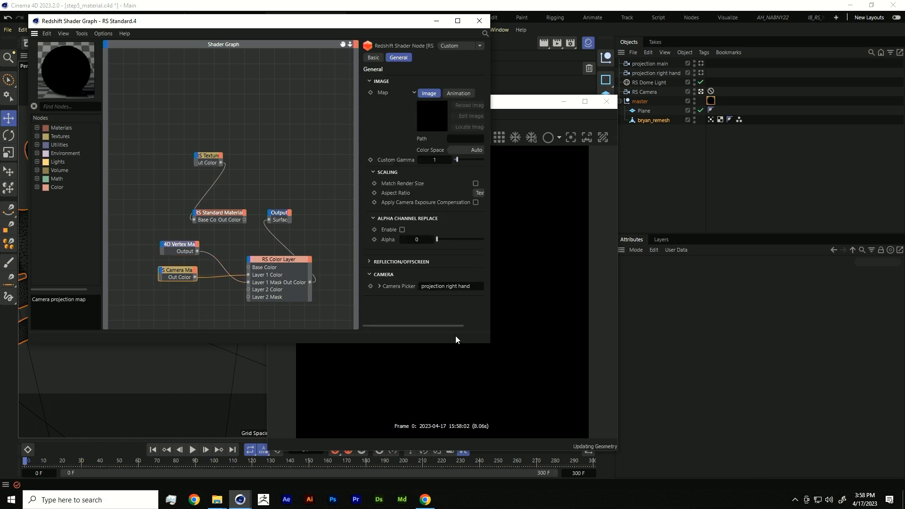
left_click_drag(456, 326, 493, 330)
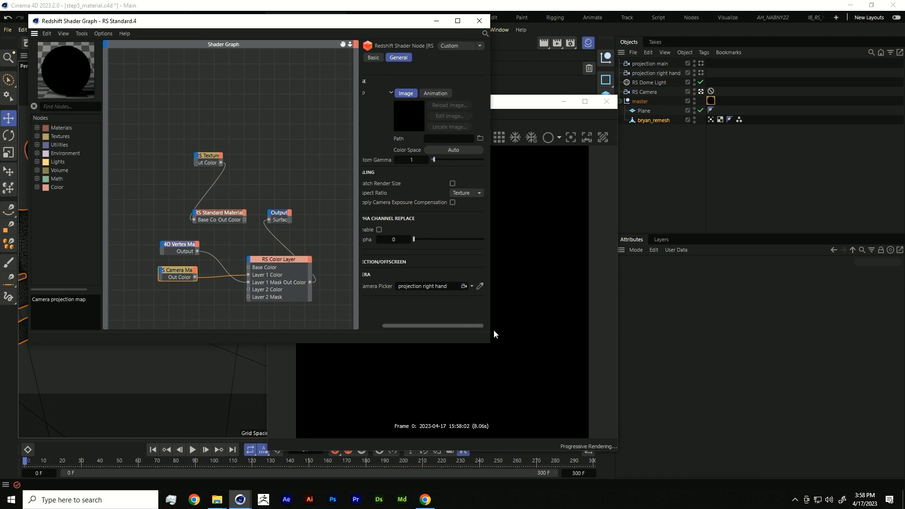
left_click(480, 138)
left_click(245, 108)
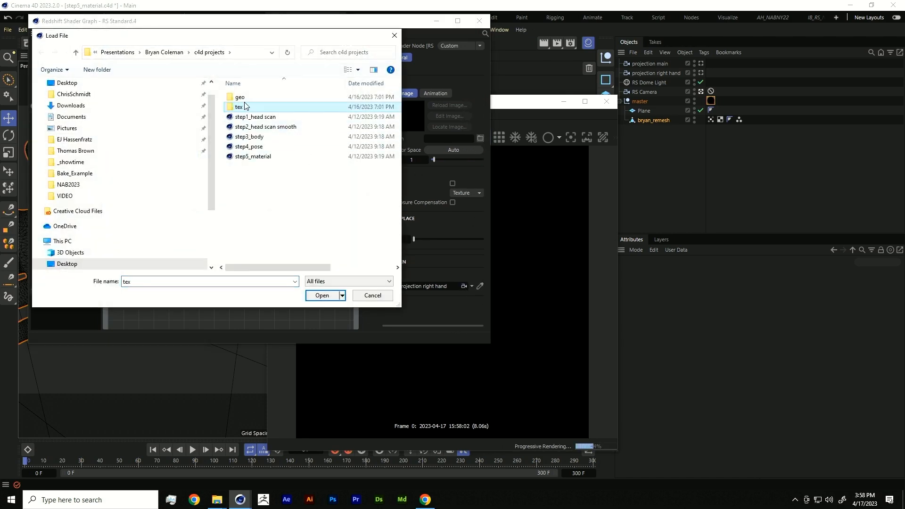
double_click(244, 107)
left_click(249, 167)
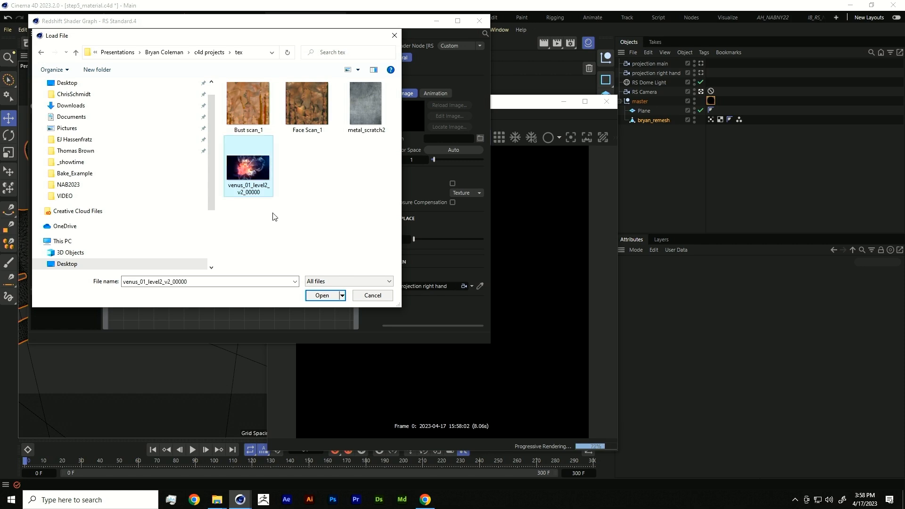
left_click(322, 296)
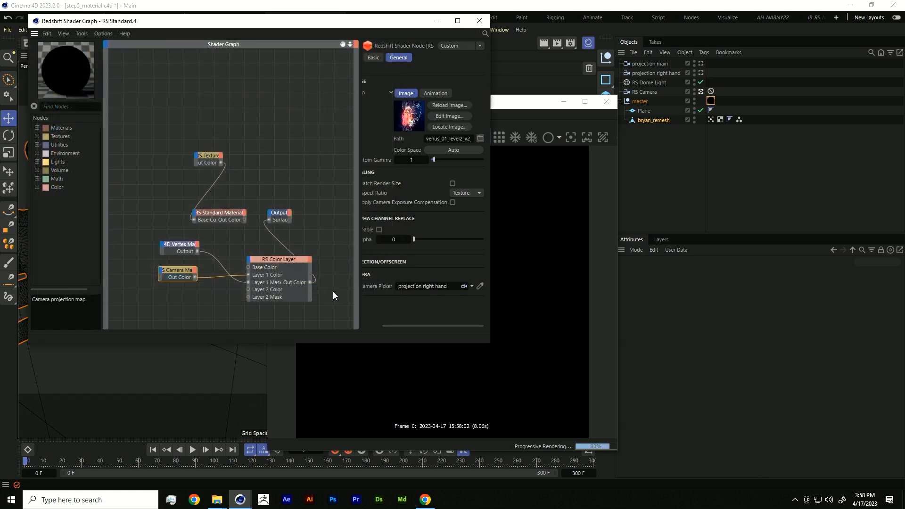
left_click(480, 21)
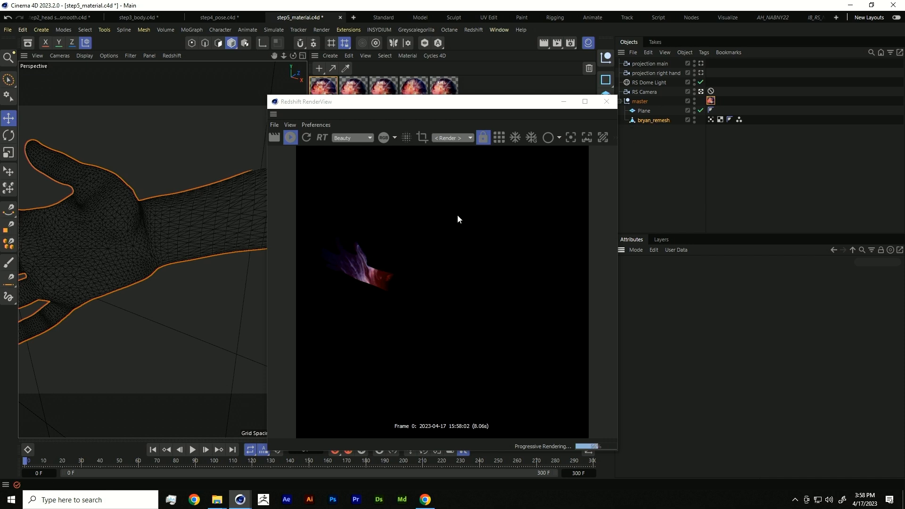
Set the viewport to look through the projection right hand camera.
left_click(656, 74)
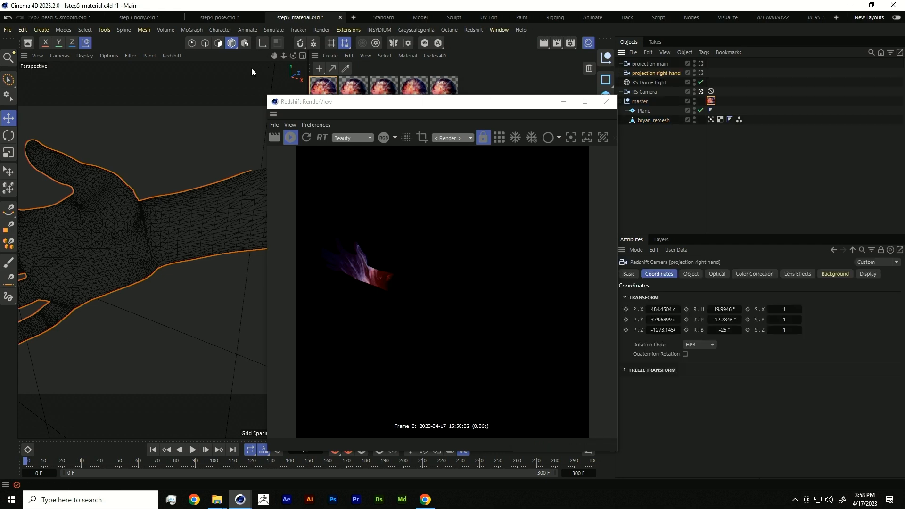
left_click(61, 58)
mouse_move(94, 91)
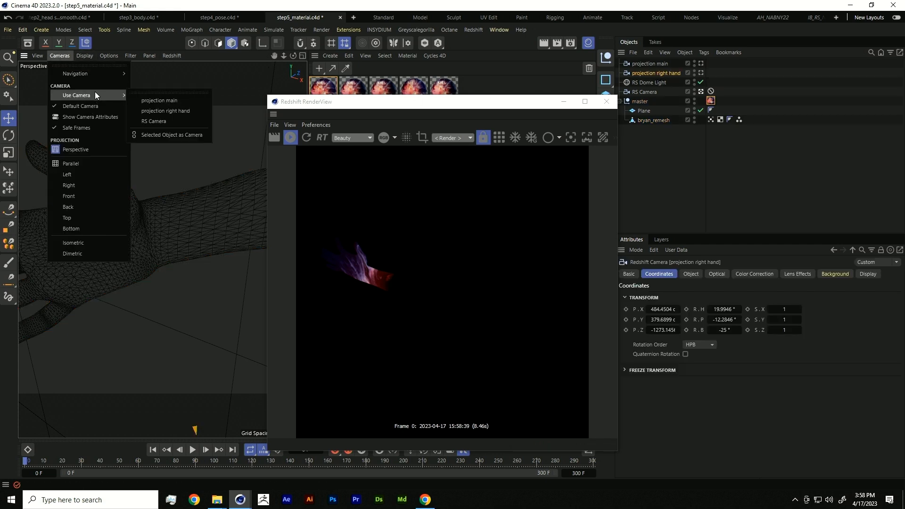
left_click(179, 111)
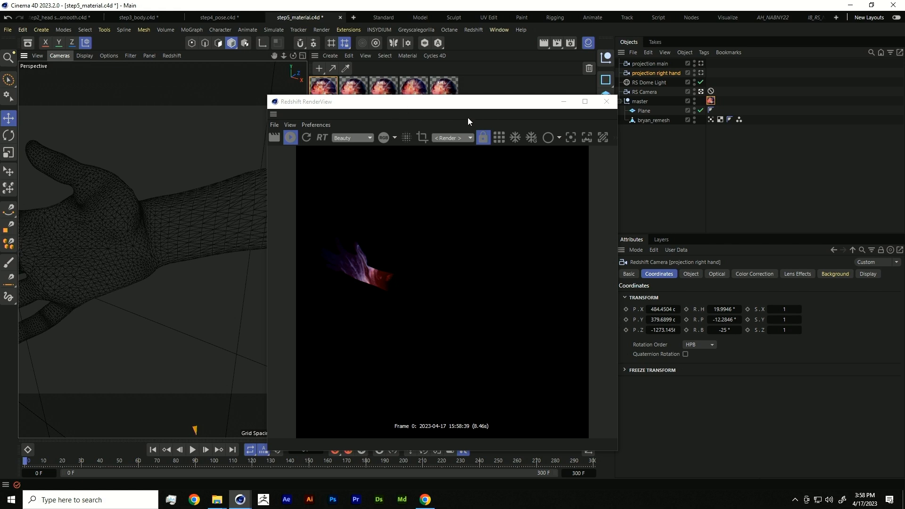
Undo the last view change and reframe the projection right hand camera closely on the raised hand and forearm.
key("ctrl+shift+z")
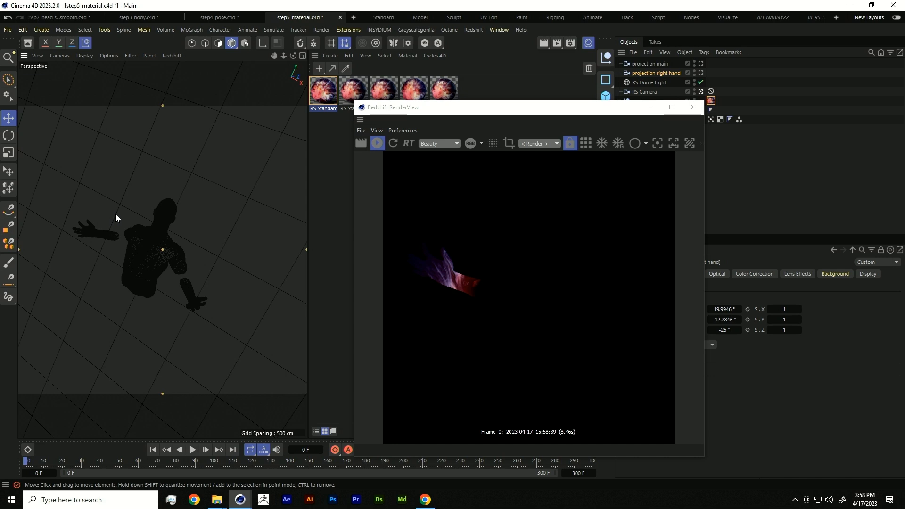
right_click_drag(131, 213, 142, 205, "alt")
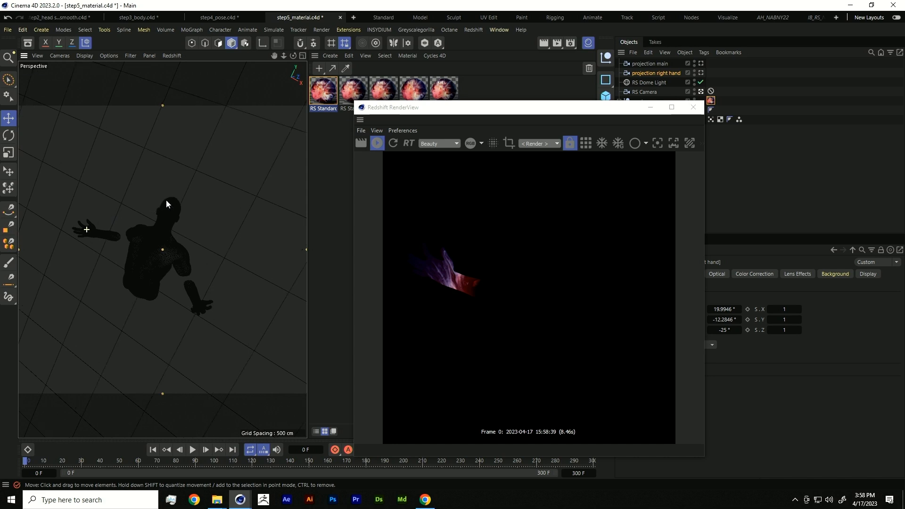
right_click_drag(166, 200, 133, 224, "alt")
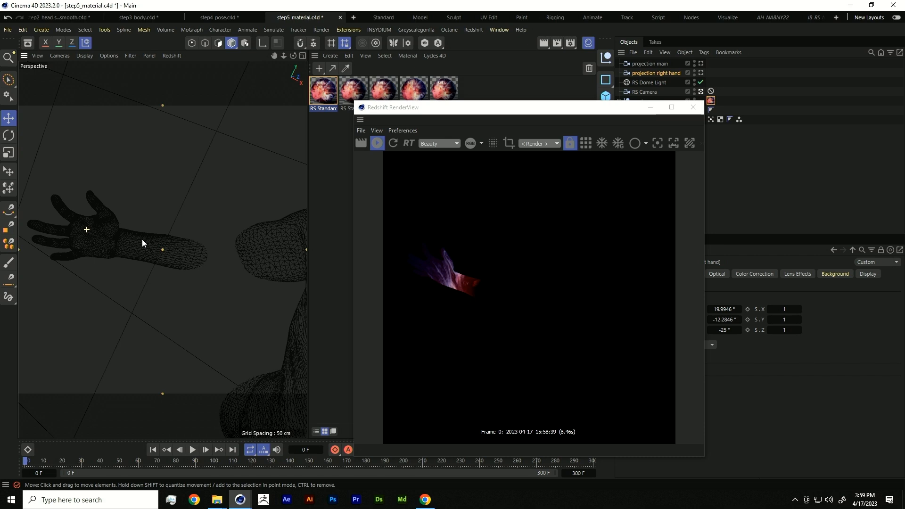
middle_click_drag(142, 240, 144, 238, "alt")
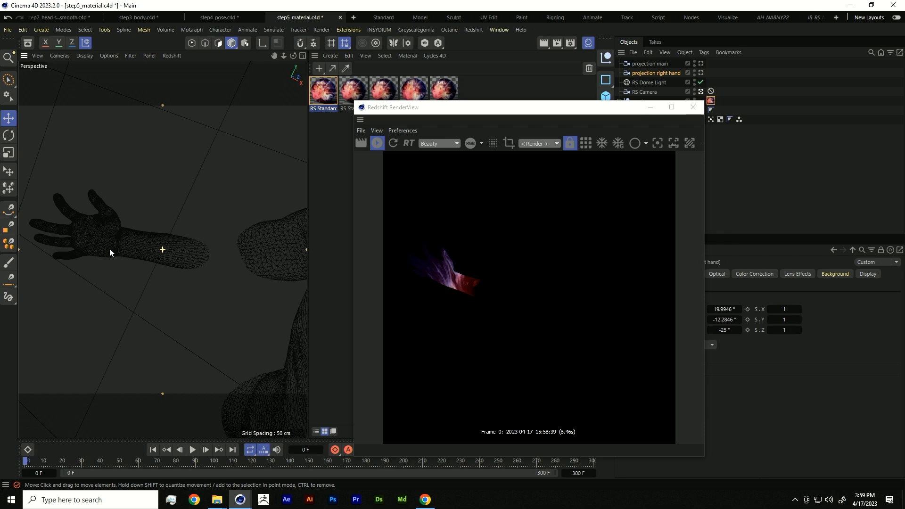
middle_click_drag(110, 248, 111, 249, "alt")
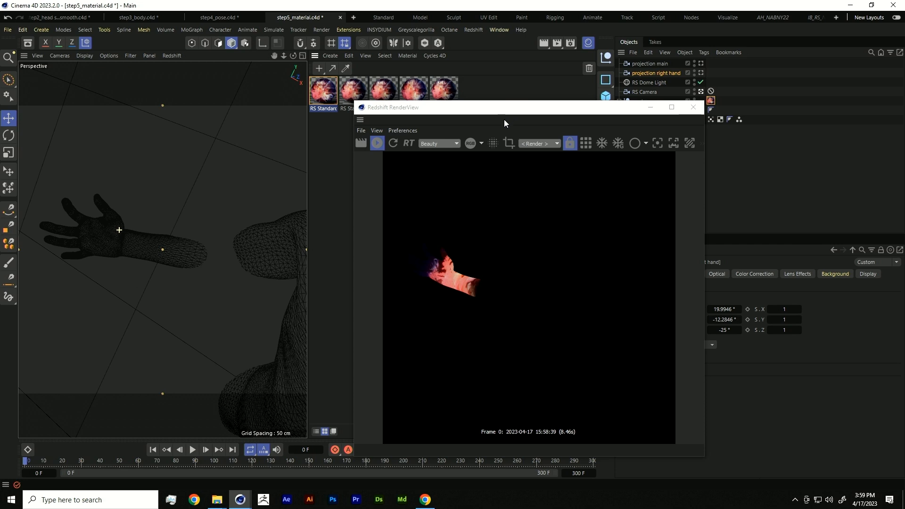
In the master material's graph, wire the texture to the Color Layer's Base Color, the layer to the Standard Material's Base Color, and that material to Output Surface.
left_click_drag(494, 119, 395, 129)
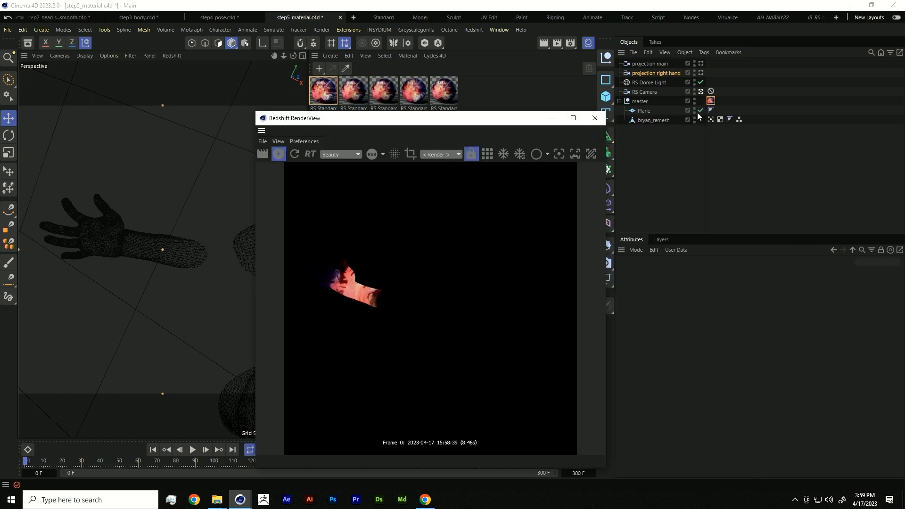
double_click(710, 101)
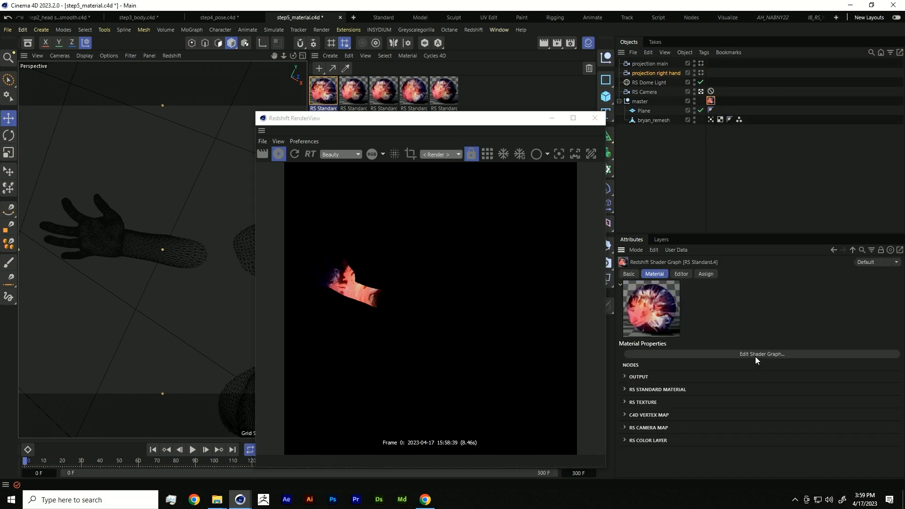
left_click(748, 358)
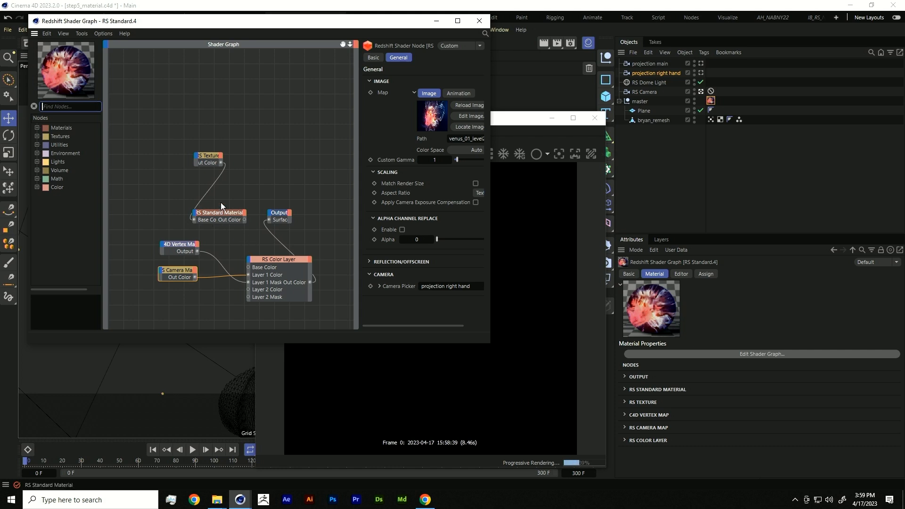
left_click(208, 156)
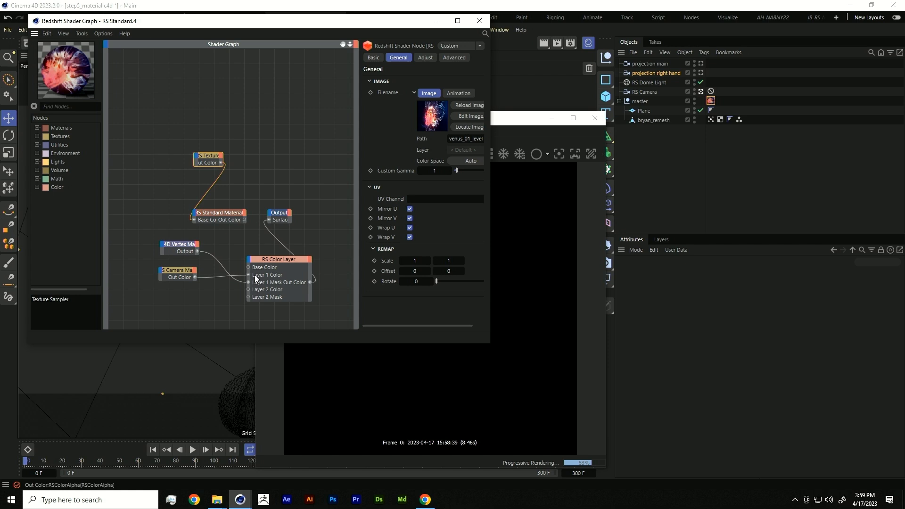
left_click_drag(247, 272, 248, 268)
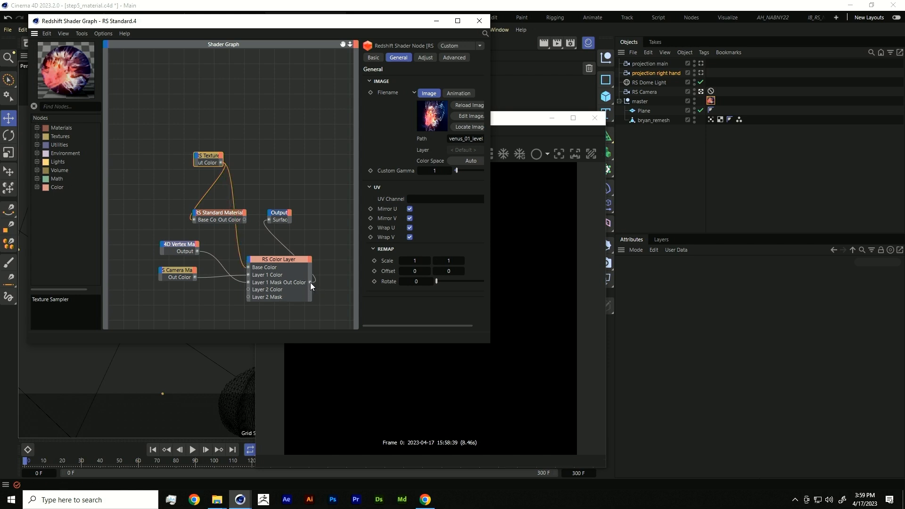
left_click_drag(310, 282, 193, 218)
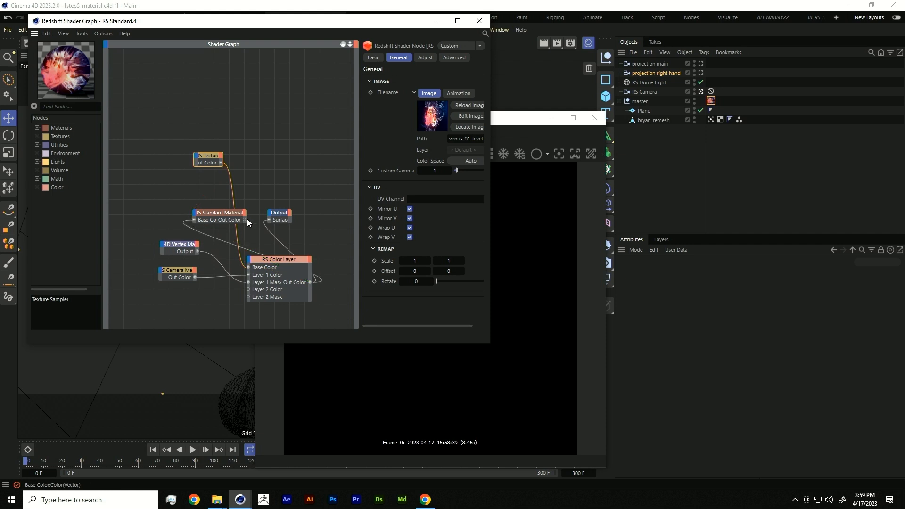
left_click_drag(244, 219, 269, 219)
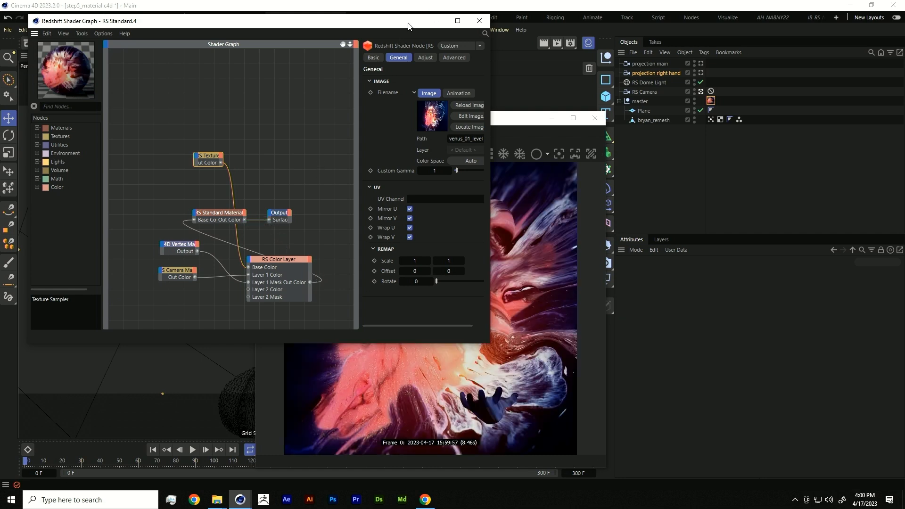
Clear the shader graph out of the way and slightly orbit the projection right hand camera to refine the projection on the arm.
left_click_drag(409, 26, 169, 74)
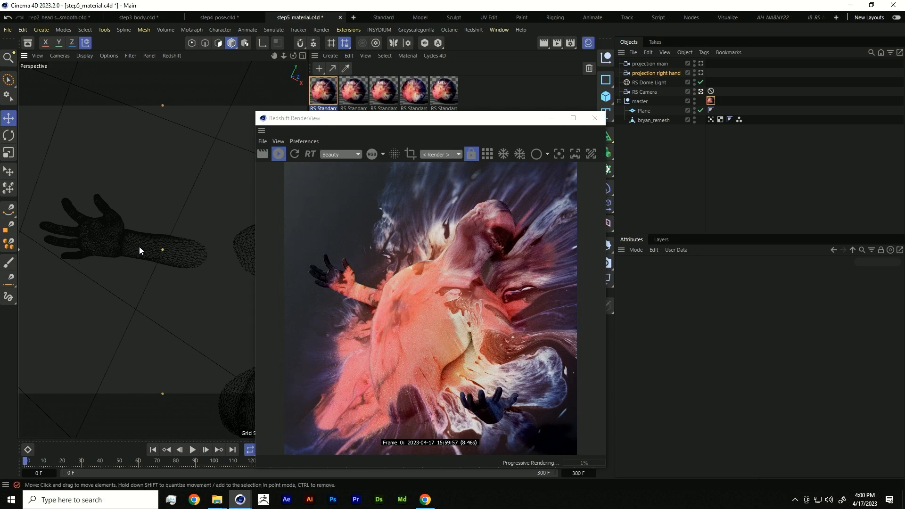
left_click_drag(160, 248, 153, 251, "alt")
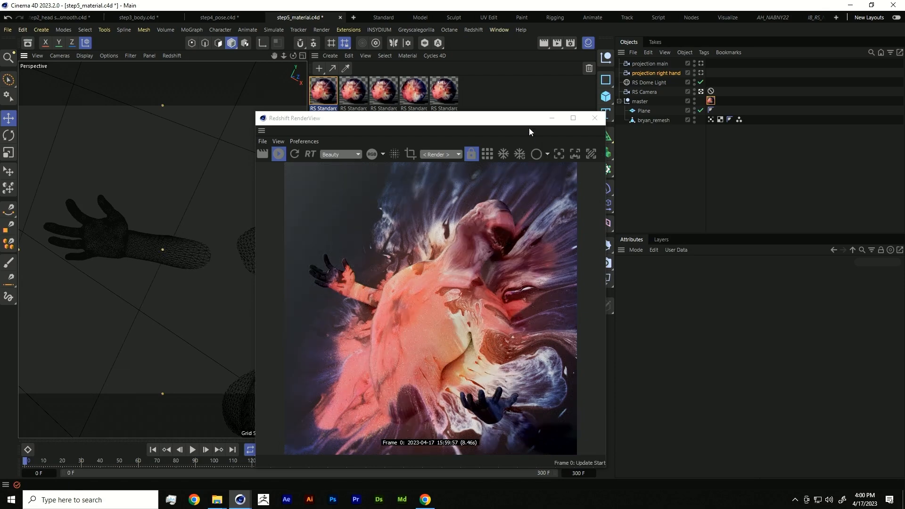
left_click_drag(528, 118, 356, 86)
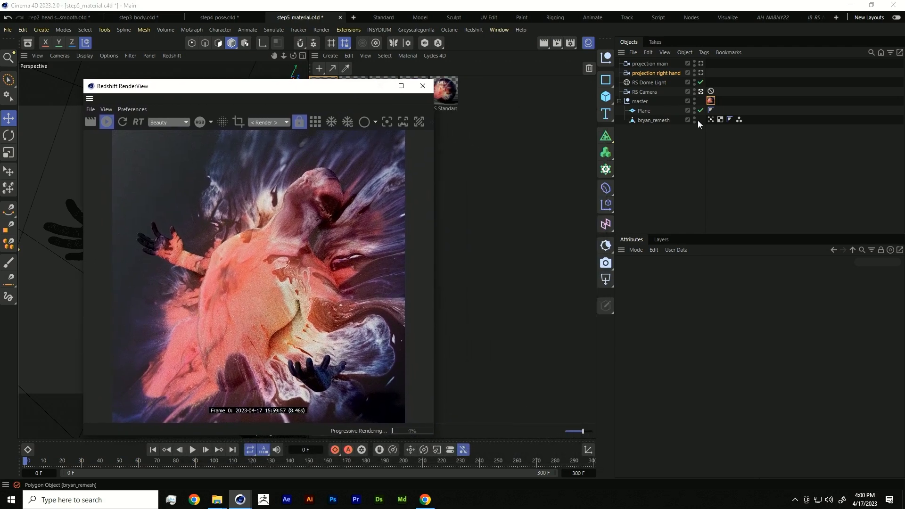
Add a C4D Shader node to the master material's shader graph and load a Gradient shader into it.
double_click(711, 101)
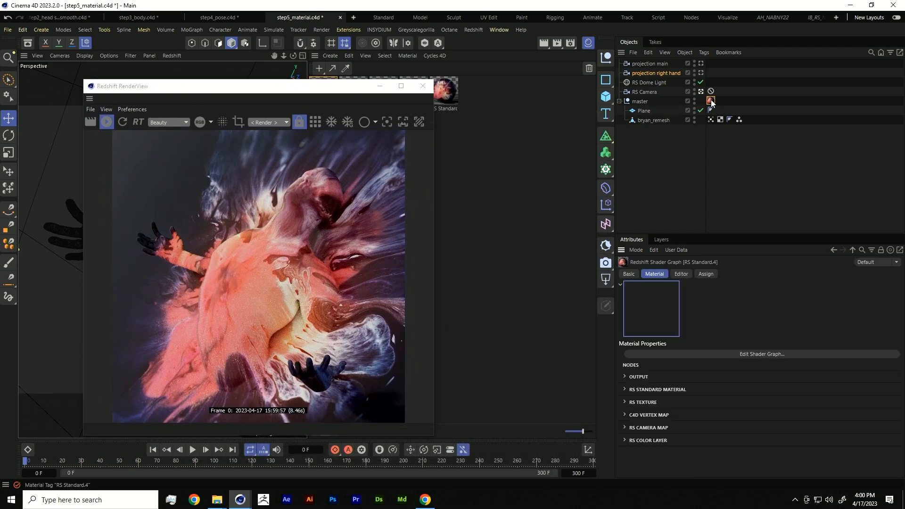
left_click(750, 354)
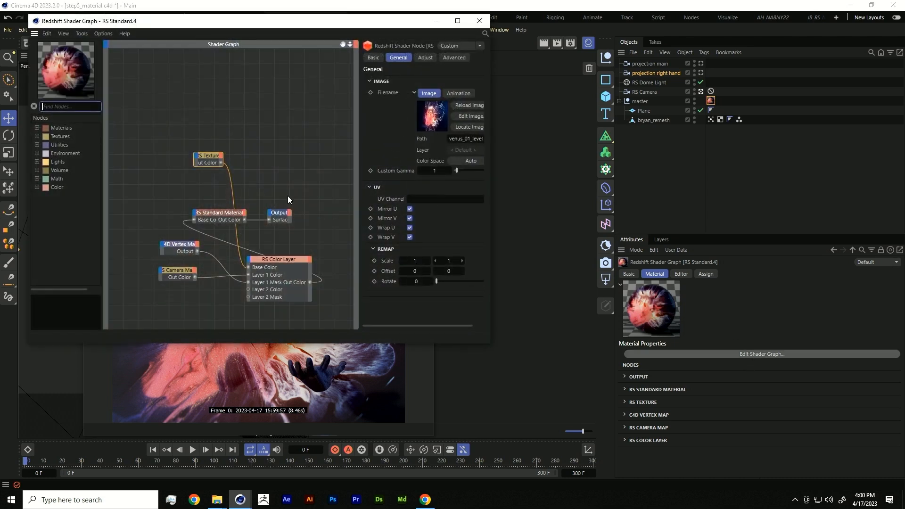
type("c4d sha")
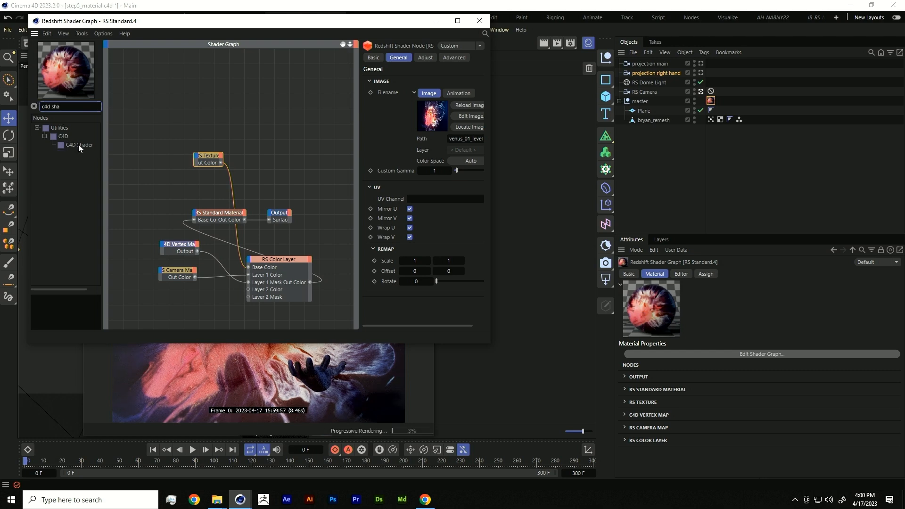
left_click_drag(79, 144, 204, 124)
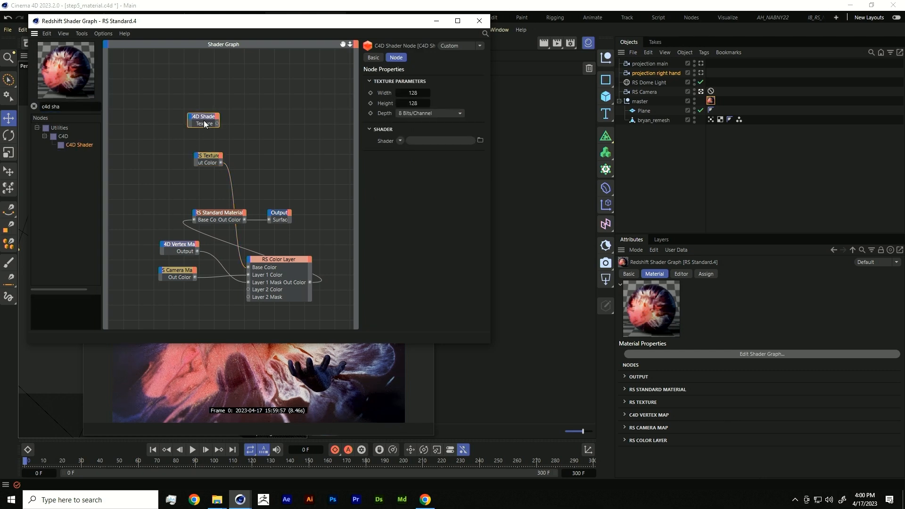
left_click(400, 140)
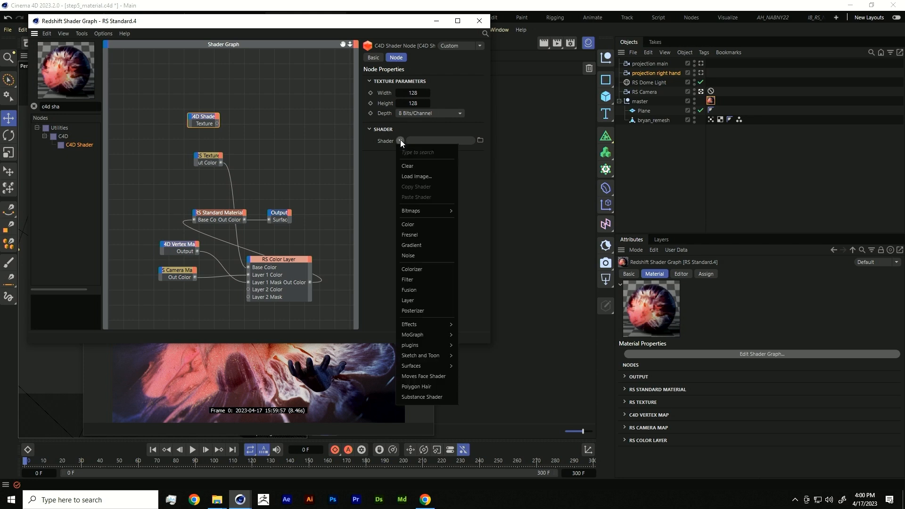
left_click(424, 245)
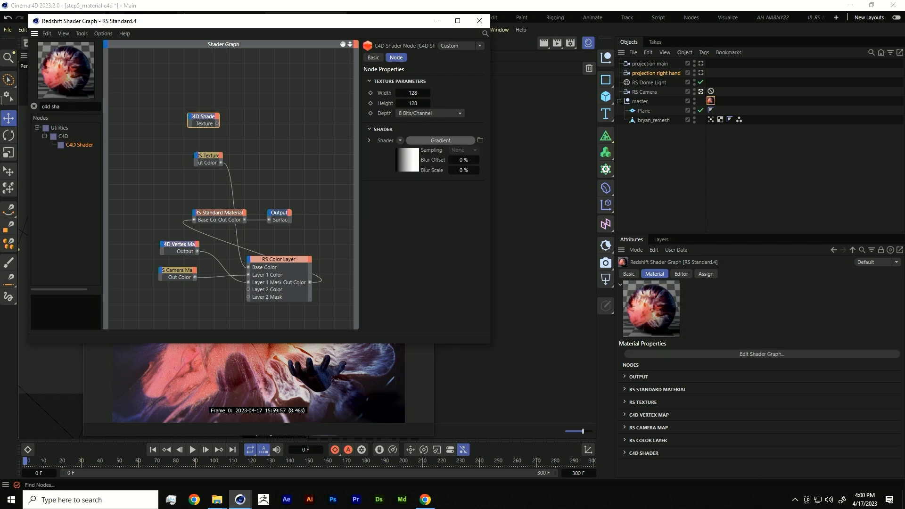
Add a new Texture node to the shader graph beside the C4D Shader node.
left_click_drag(70, 108, 14, 99)
type("tex")
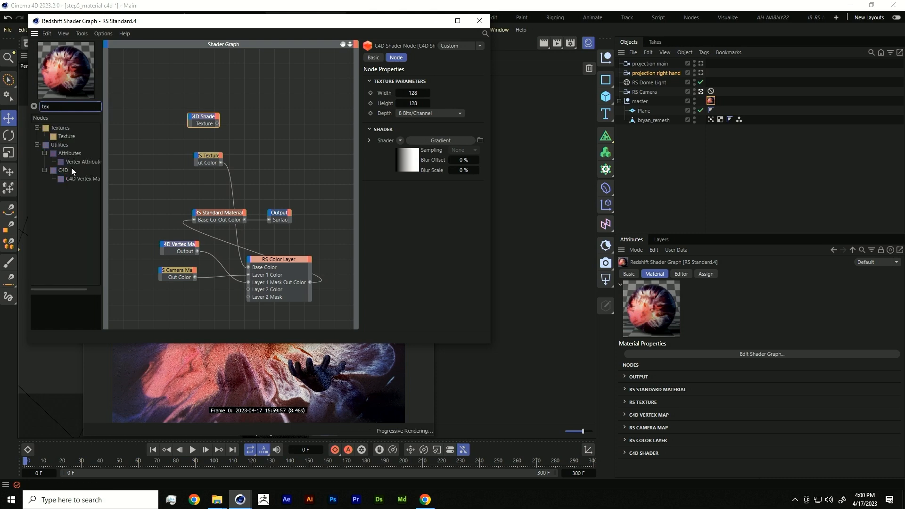
left_click_drag(68, 140, 264, 136)
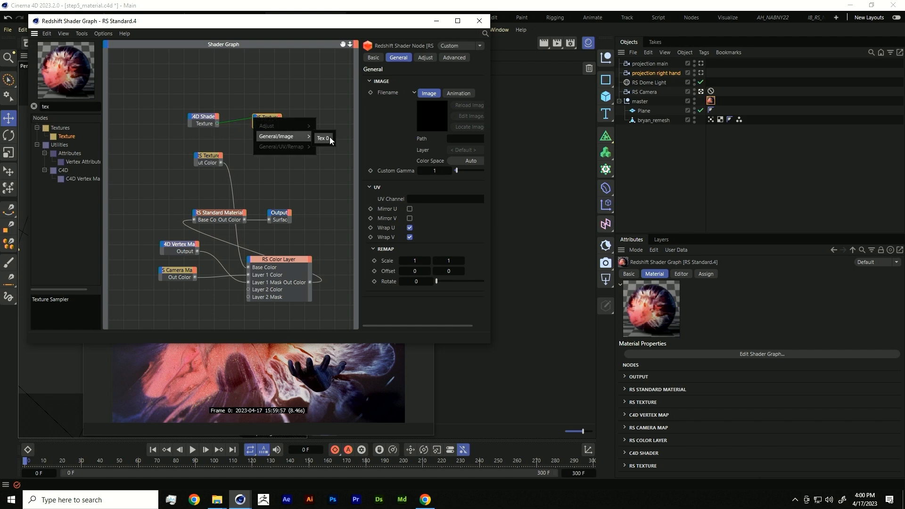
Connect the C4D Shader to the new RS Texture's Tex 0 input and its Out Color to the Output's Surface.
left_click(328, 144)
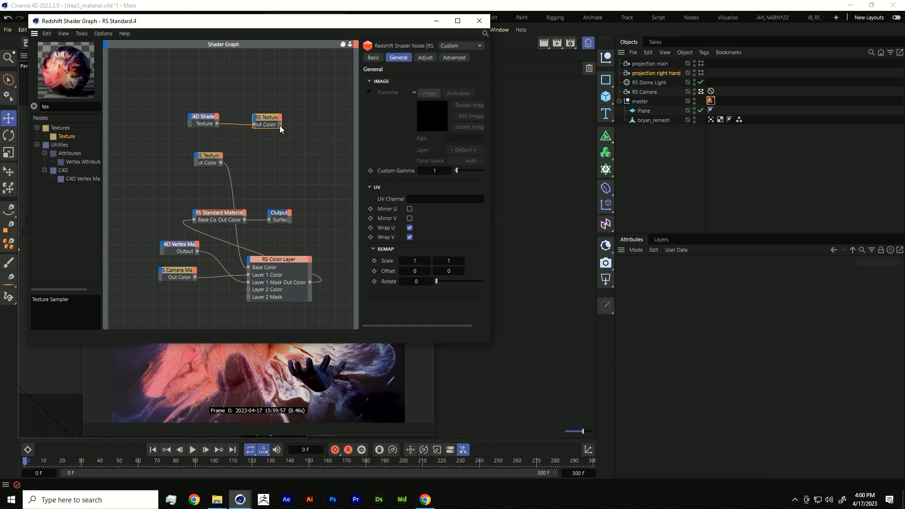
left_click_drag(280, 125, 269, 222)
left_click_drag(297, 125, 269, 222)
Set the C4D Shader's gradient type to 2D - Circular.
left_click(198, 114)
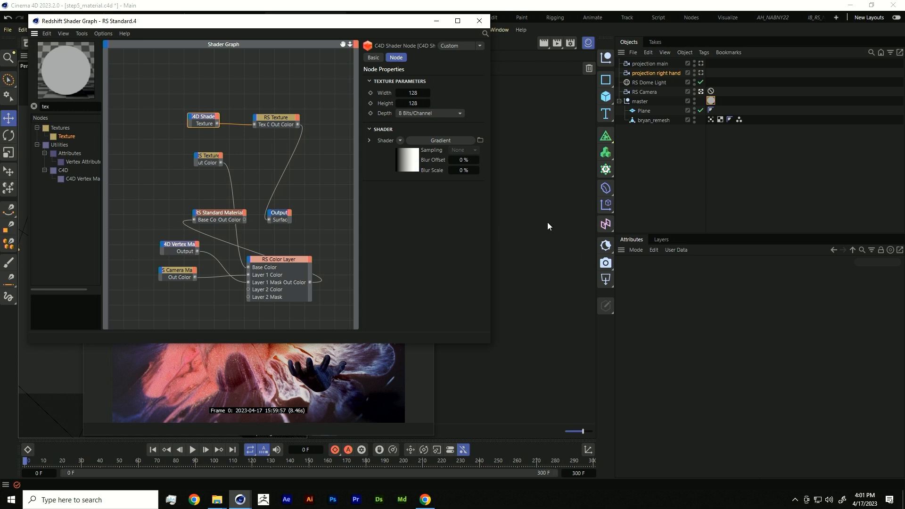
left_click(369, 141)
left_click(446, 301)
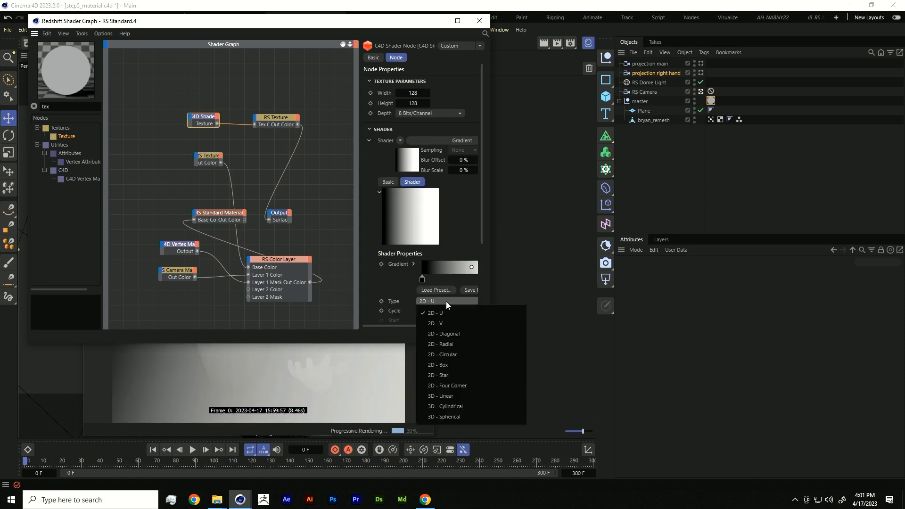
left_click(457, 355)
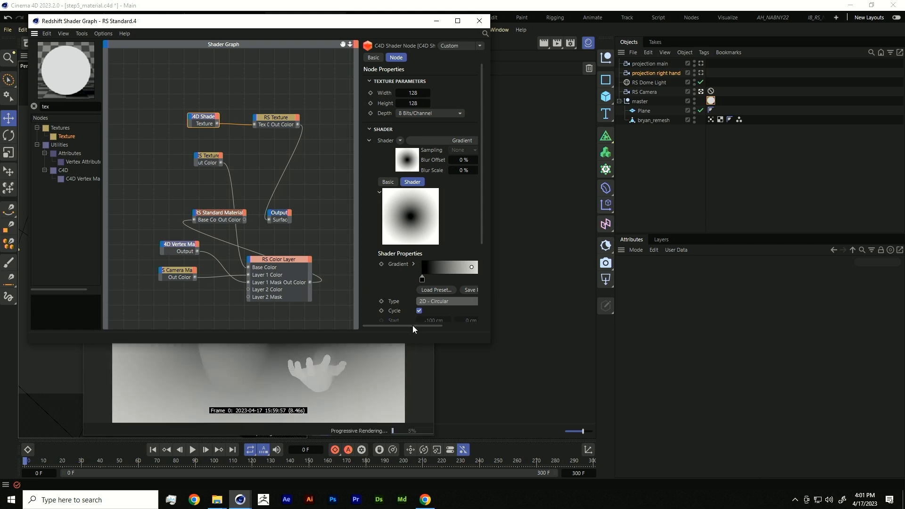
Invert the circular gradient's colours.
left_click_drag(412, 325, 438, 326)
right_click(402, 266)
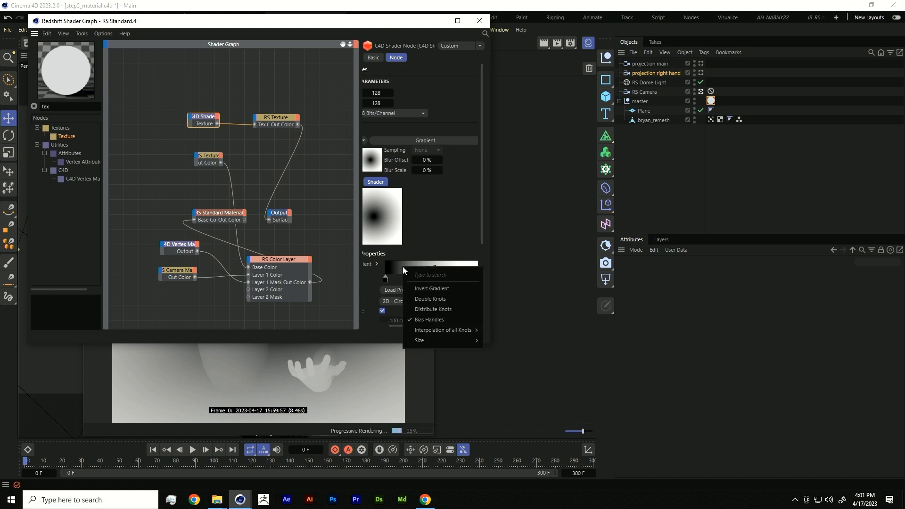
left_click(432, 288)
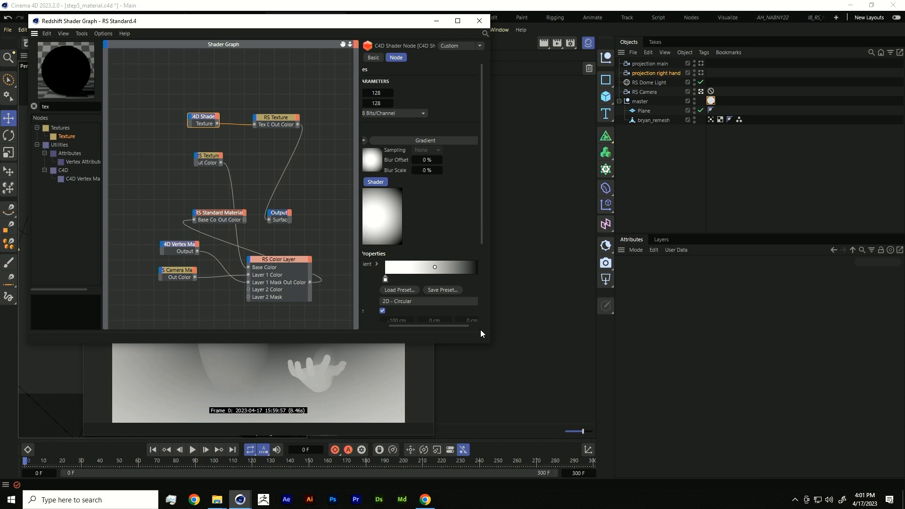
Move the gradient's black knot close to the white knot and reposition the Shader Graph to uncover the render.
left_click_drag(465, 325, 476, 326)
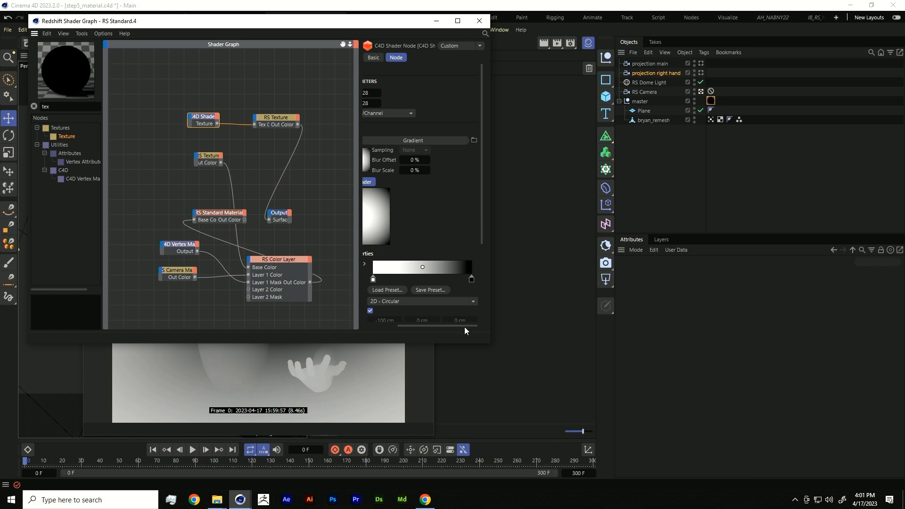
left_click(472, 280)
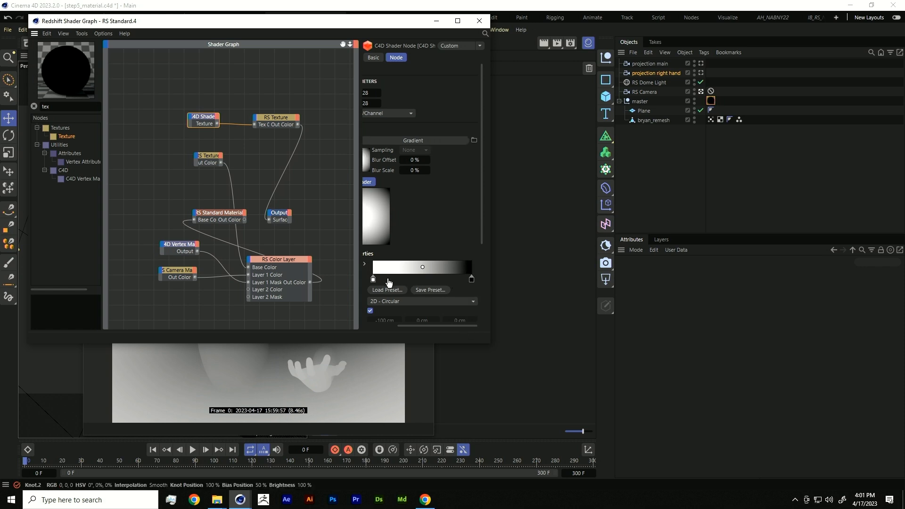
left_click_drag(387, 279, 386, 279)
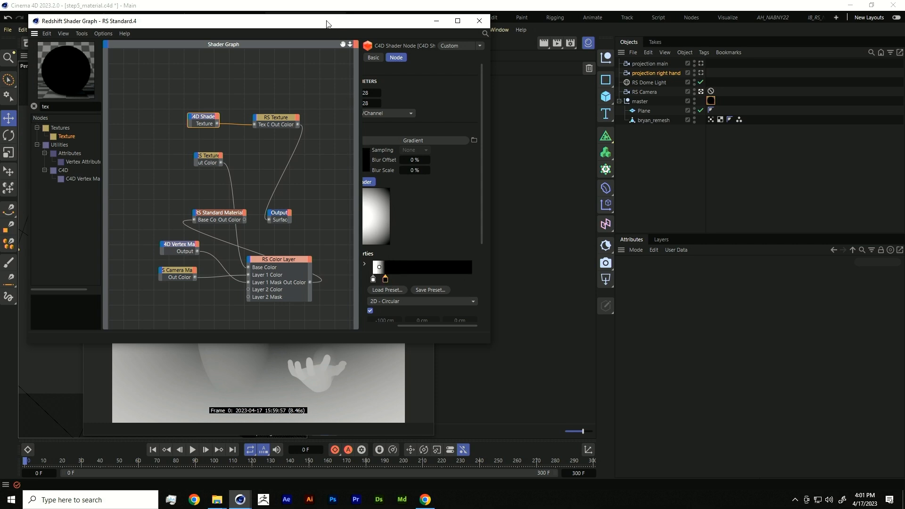
left_click_drag(349, 29, 671, 107)
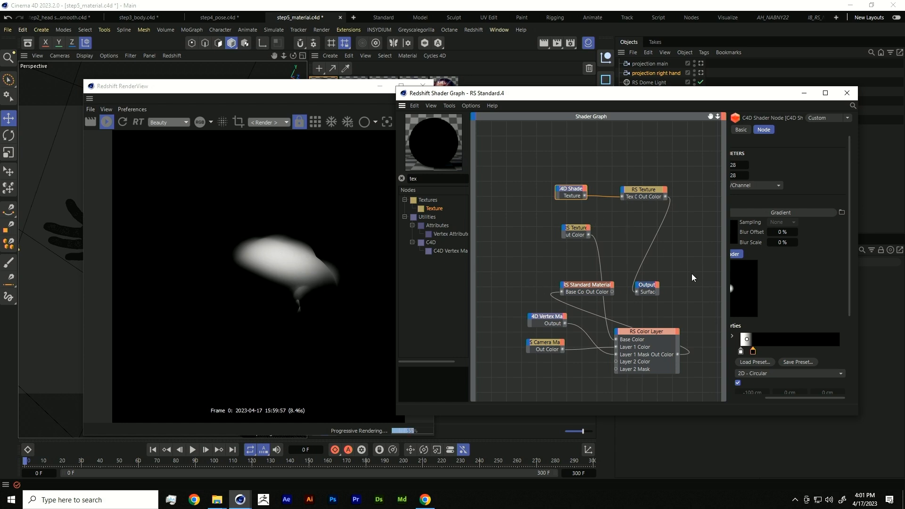
Try shifting the gradient's RS Texture horizontally with an offset of 0.5 and other values, and reset the offset to 0.
left_click(647, 197)
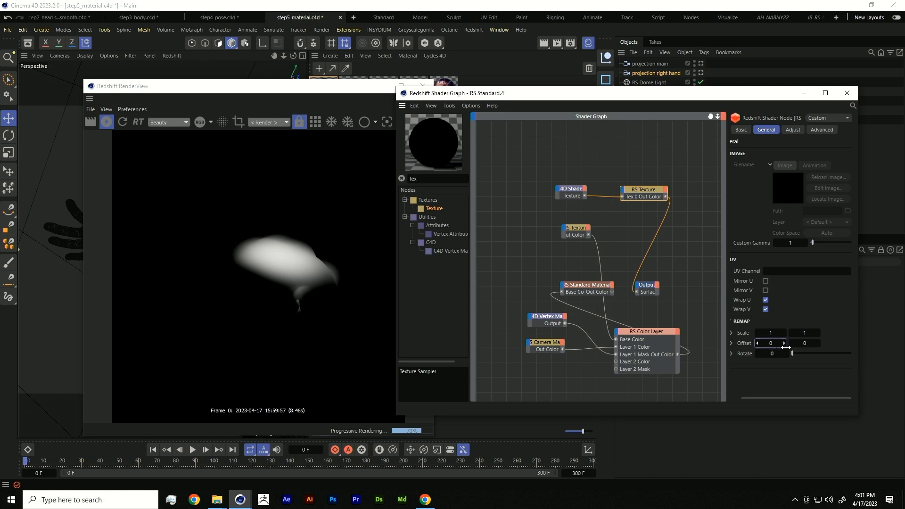
left_click_drag(773, 347, 775, 344)
left_click(771, 343)
type("0.5")
key("Return")
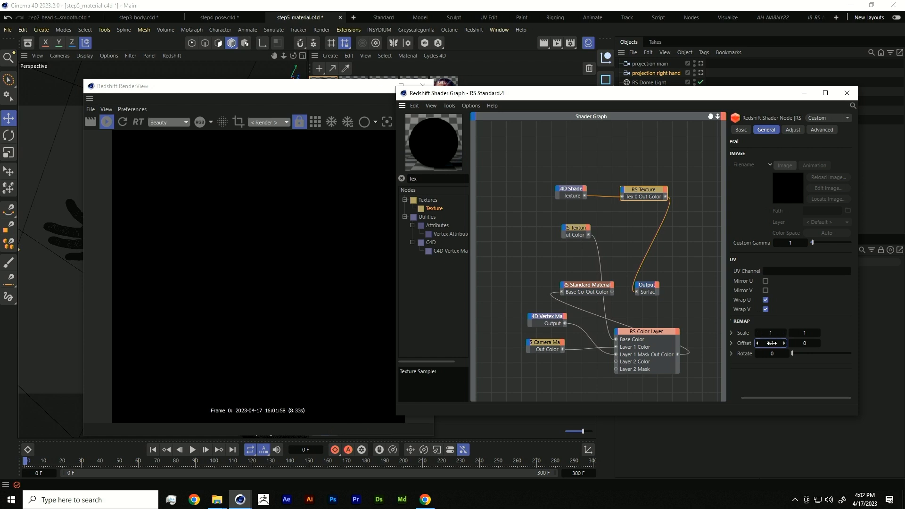
left_click_drag(771, 344, 777, 343)
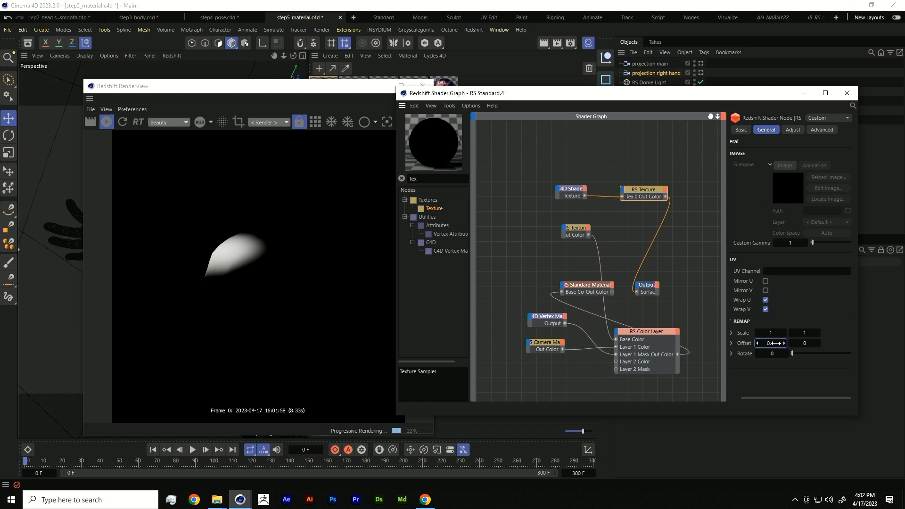
type("0")
left_click(808, 343)
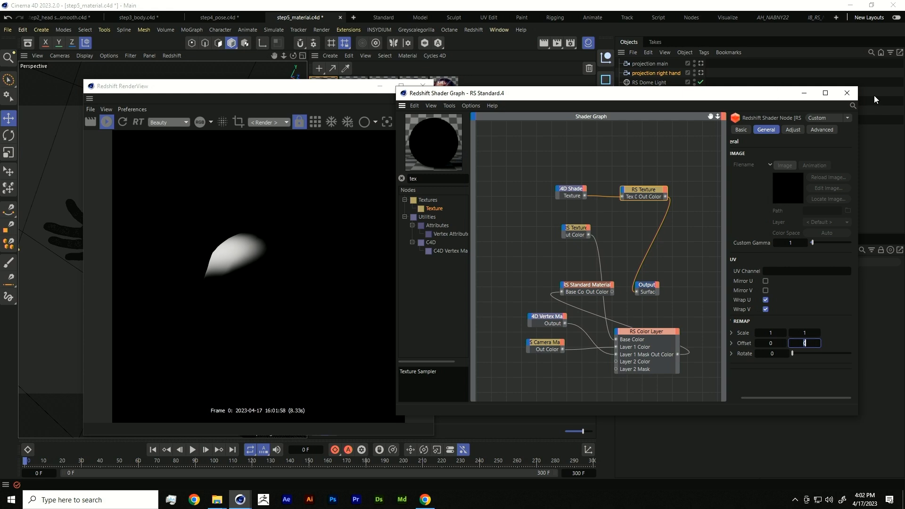
Close the Shader Graph and delete the right hand vertex map tag from bryan_remesh.
left_click(847, 94)
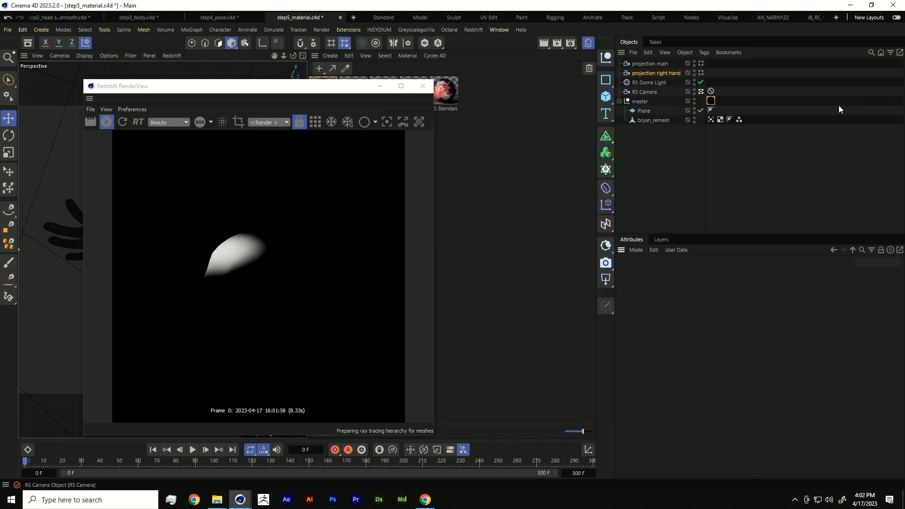
left_click(711, 119)
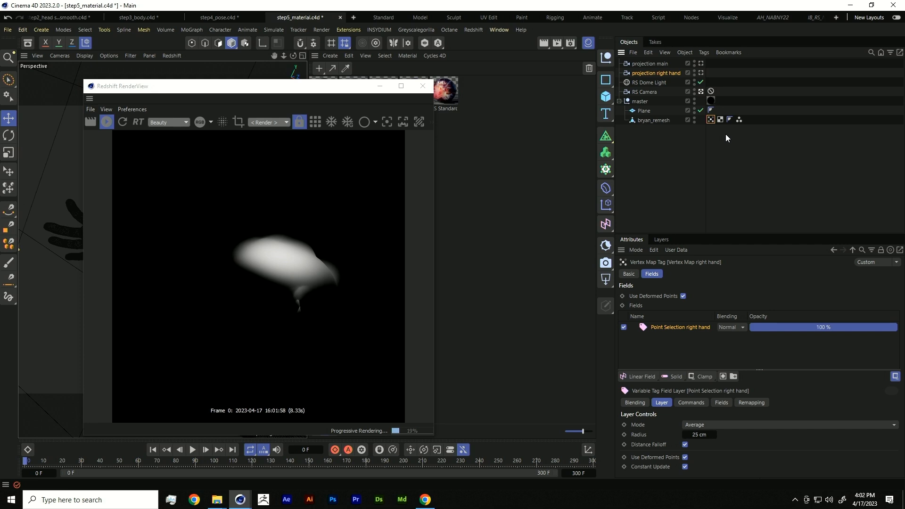
key("Delete")
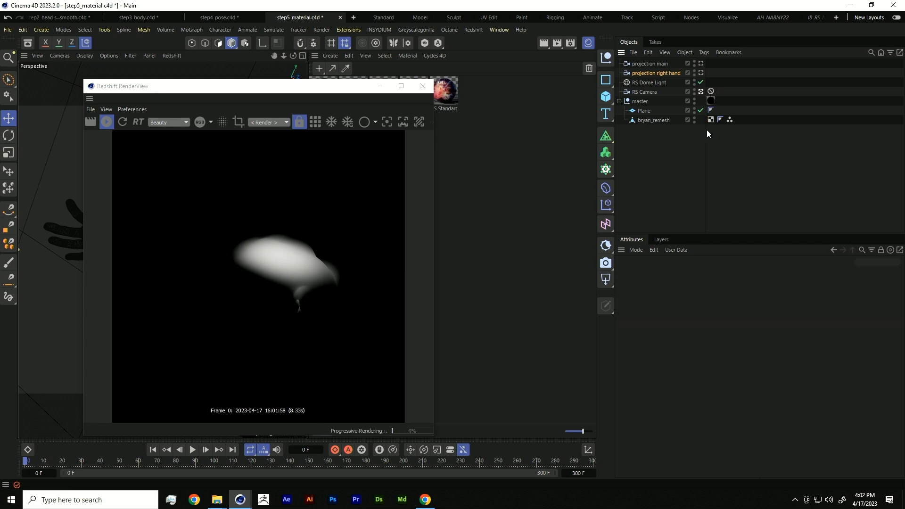
Reopen the master object's material in the Shader Graph and arrange it beside the Redshift RenderView.
left_click_drag(364, 86, 313, 66)
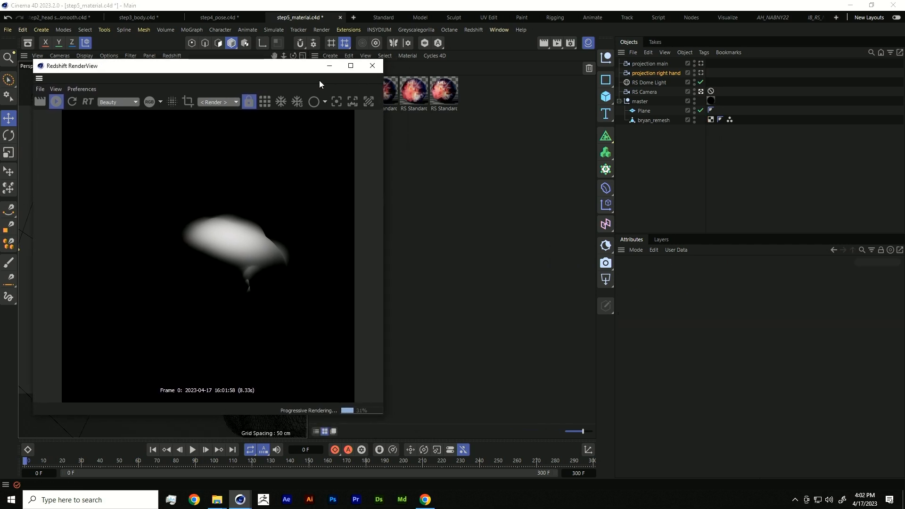
left_click(711, 101)
left_click(760, 354)
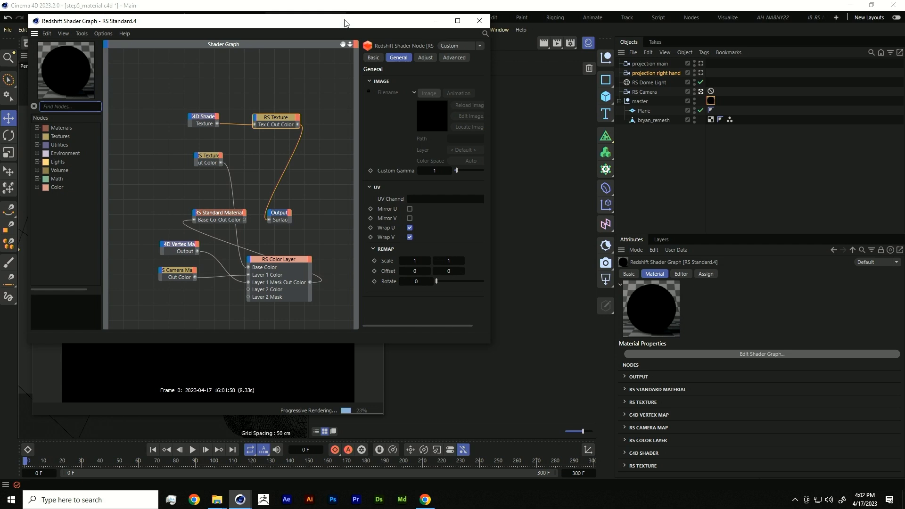
left_click_drag(344, 23, 696, 99)
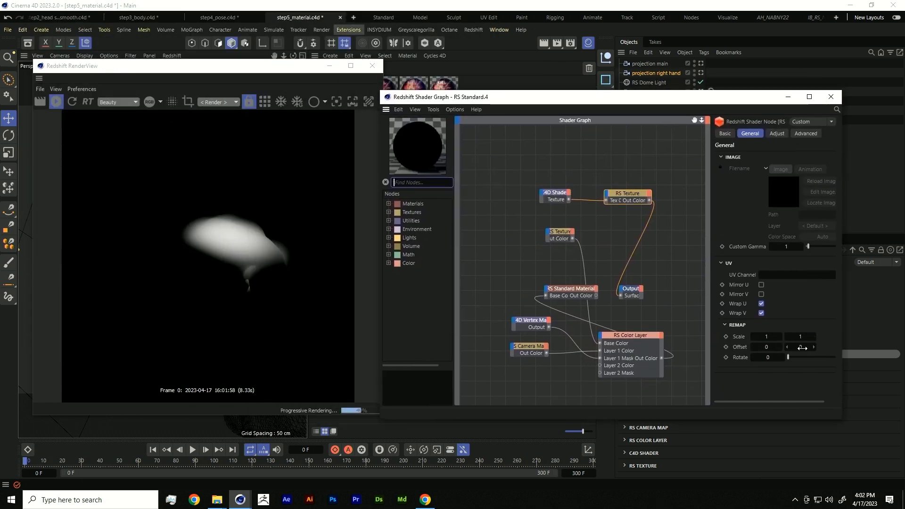
Remap the gradient's RS Texture vertically with a scale of 0.883 and an offset of -0.154.
left_click_drag(802, 348, 708, 337)
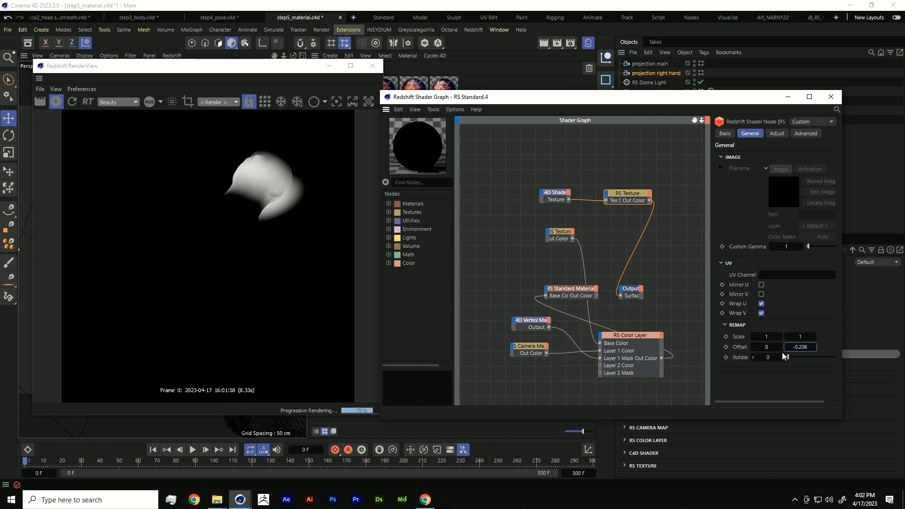
left_click_drag(798, 335, 740, 346)
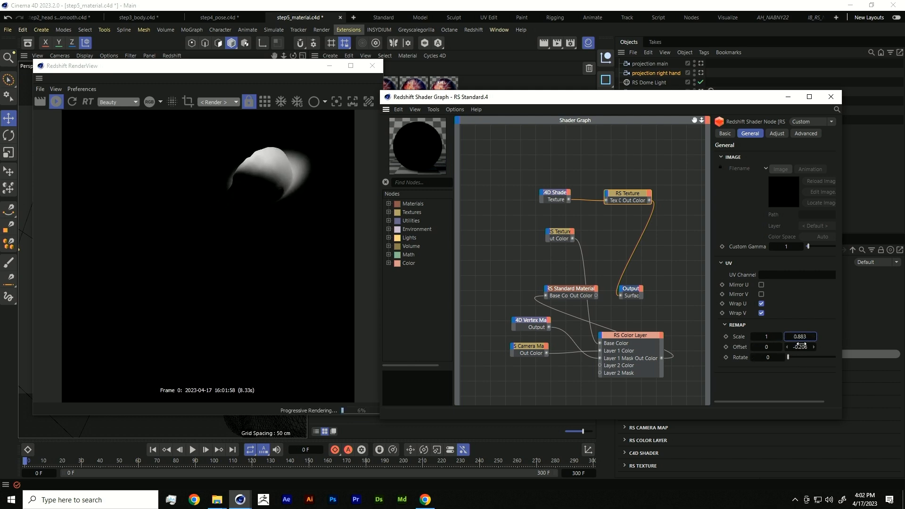
left_click_drag(797, 347, 823, 346)
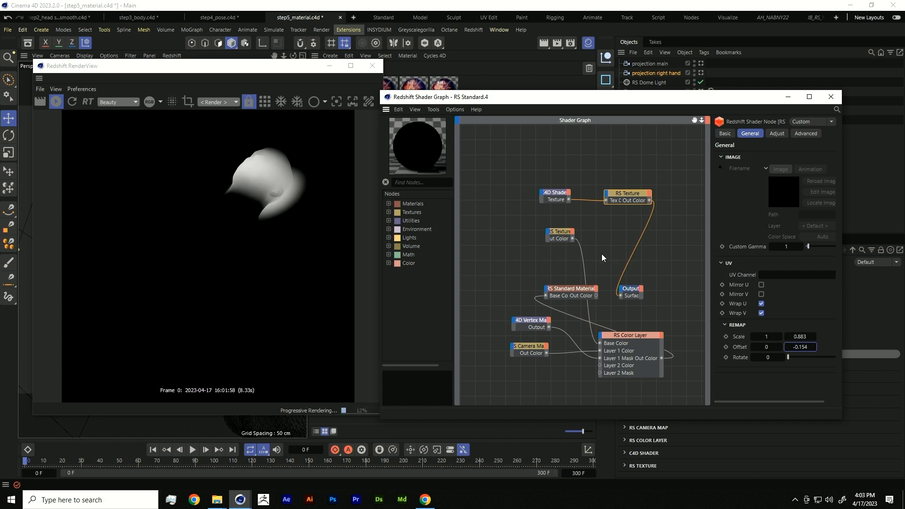
Spread out the Output and RS Color Layer nodes to make room in the graph.
middle_click_drag(601, 254, 542, 224)
left_click(566, 262)
left_click_drag(566, 262, 661, 218)
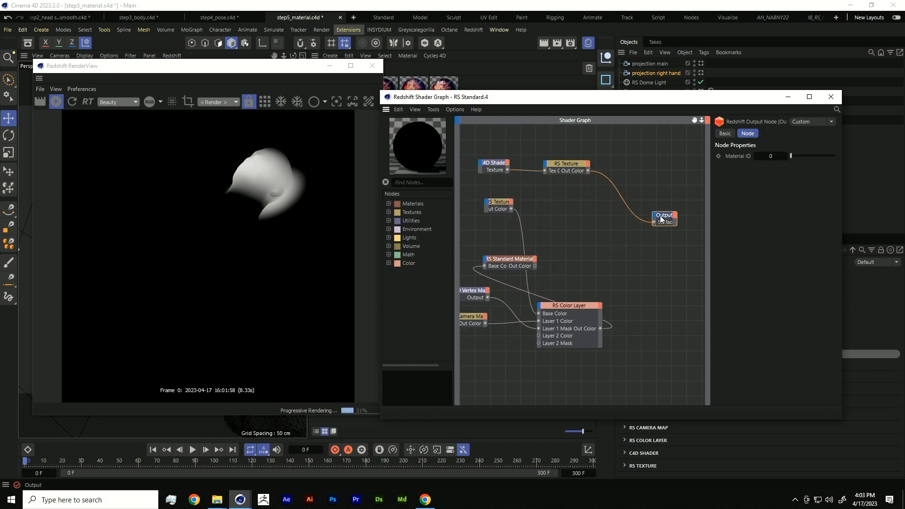
left_click_drag(567, 310, 596, 290)
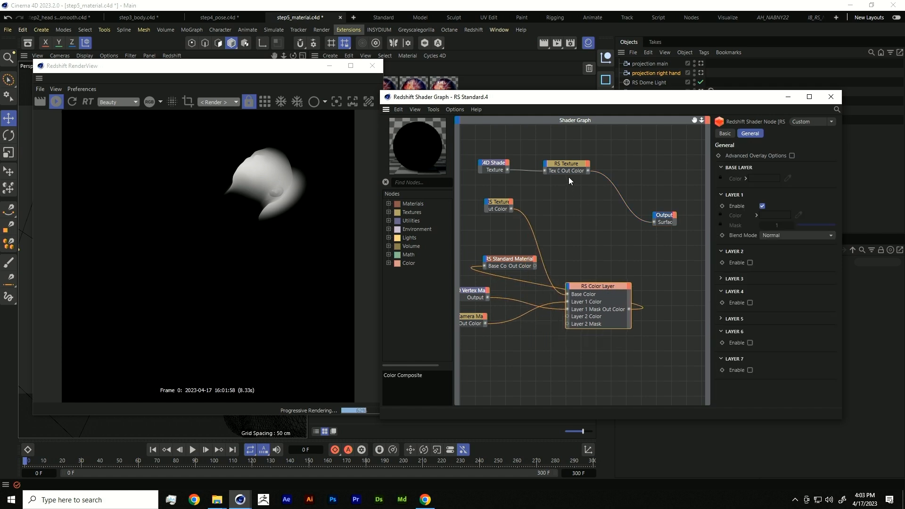
Connect the gradient RS Texture's Out Color to the RS Color Layer's Layer 3 Mask.
left_click(585, 169)
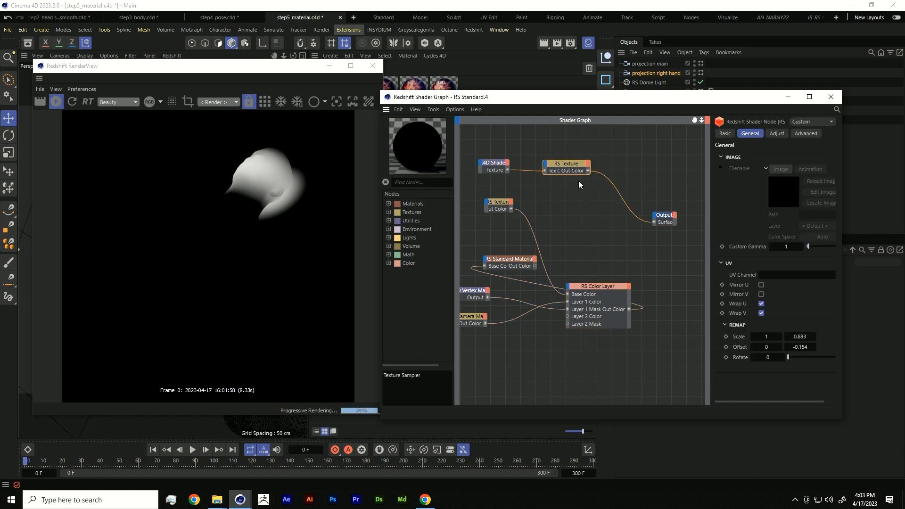
left_click_drag(587, 170, 568, 285)
mouse_move(604, 341)
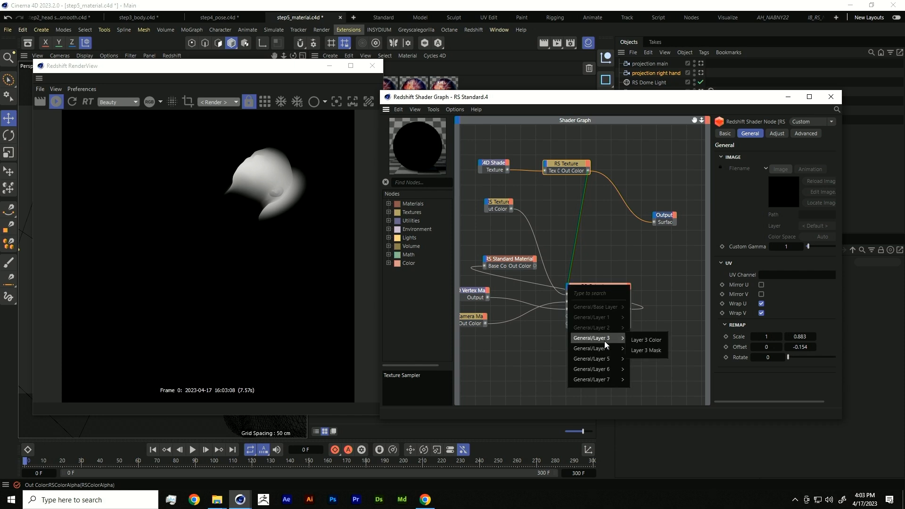
left_click(649, 351)
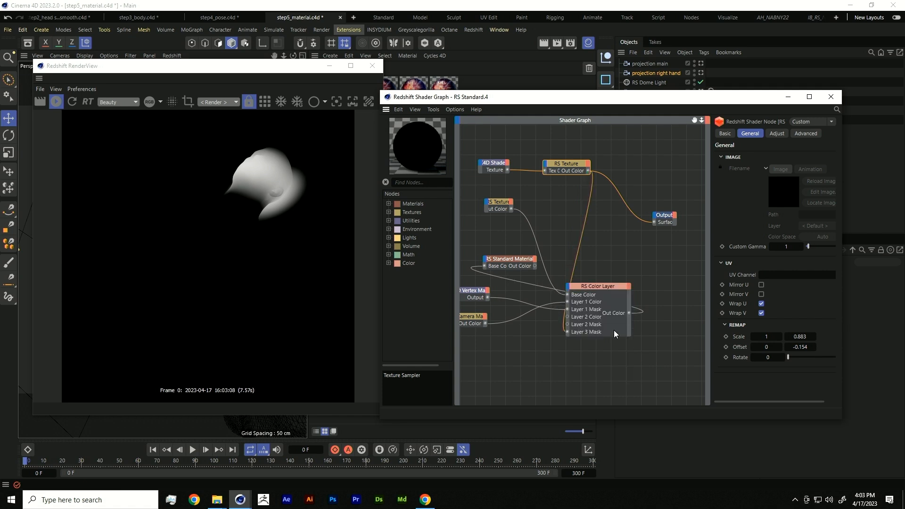
Add a Camera Map node and connect its Out Color to the RS Color Layer's Layer 3 Color.
left_click(440, 182)
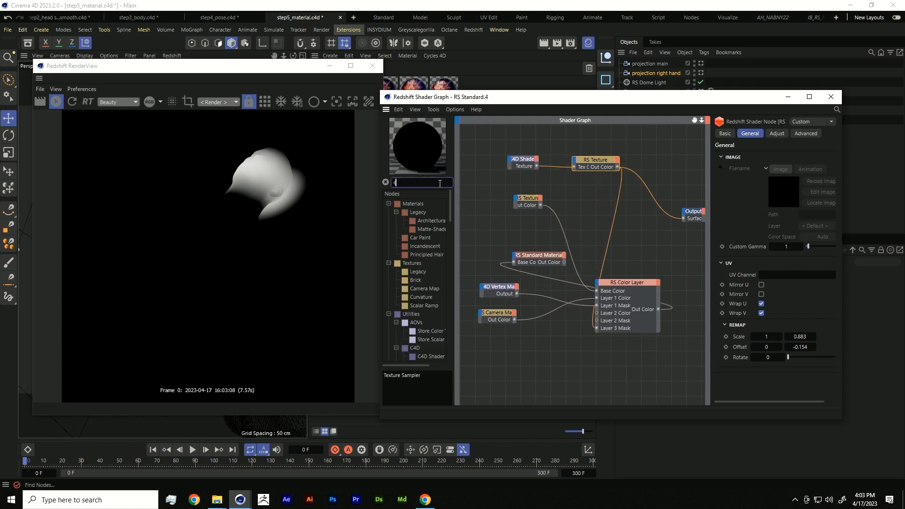
type("camera")
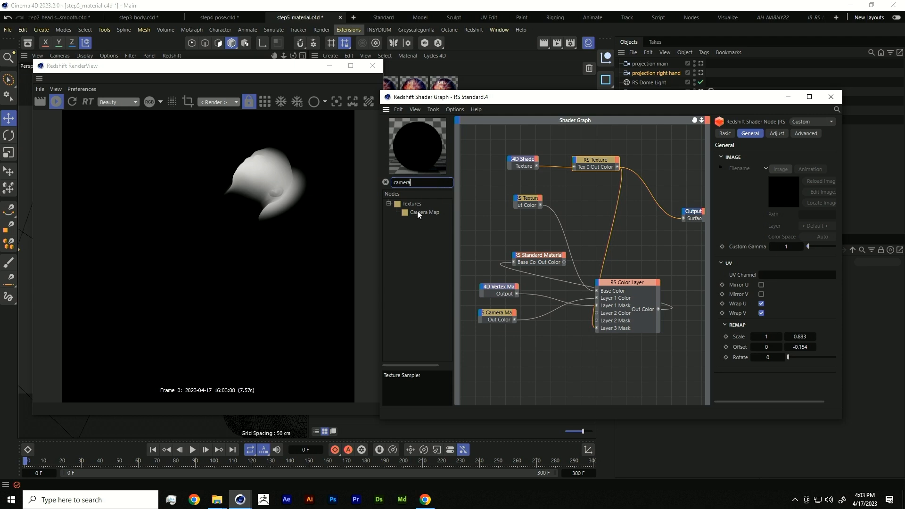
left_click_drag(417, 212, 597, 281)
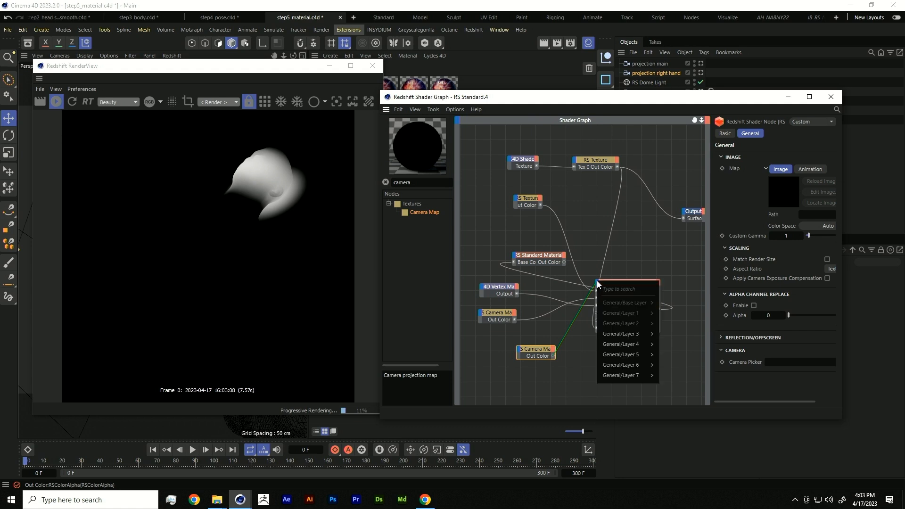
mouse_move(638, 335)
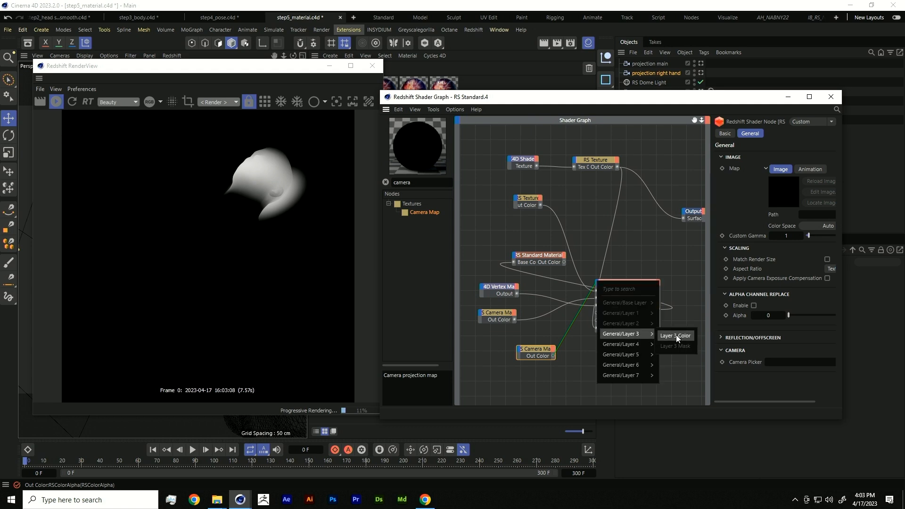
left_click(676, 336)
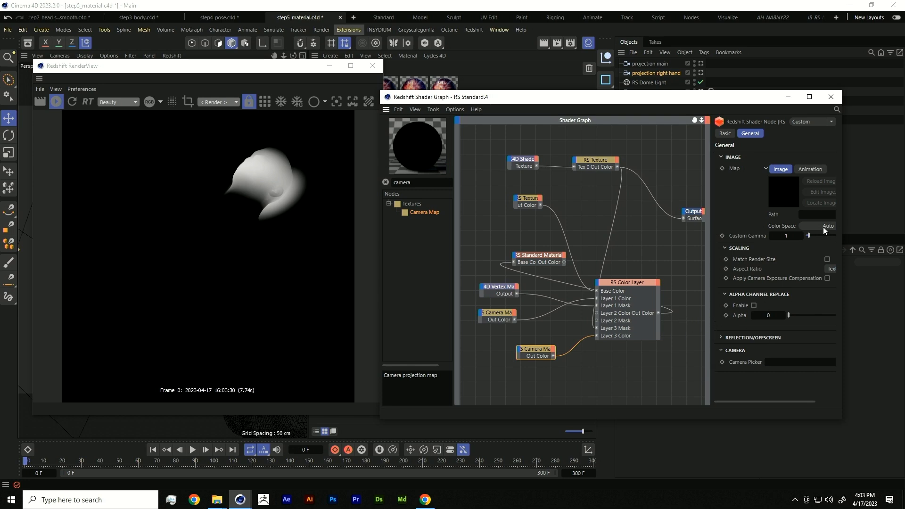
Load the venus_01_level2_v2_00000 image from the tex folder into the new Camera Map node.
left_click_drag(811, 403, 858, 321)
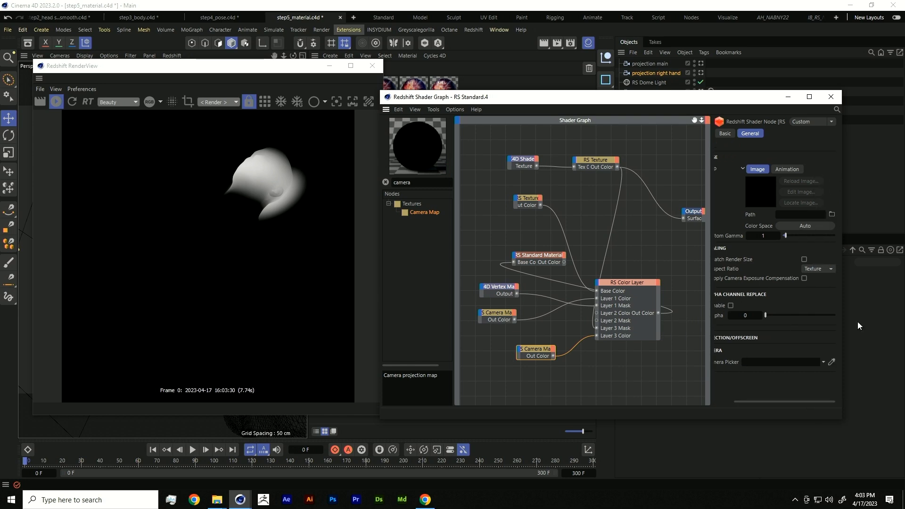
left_click(832, 214)
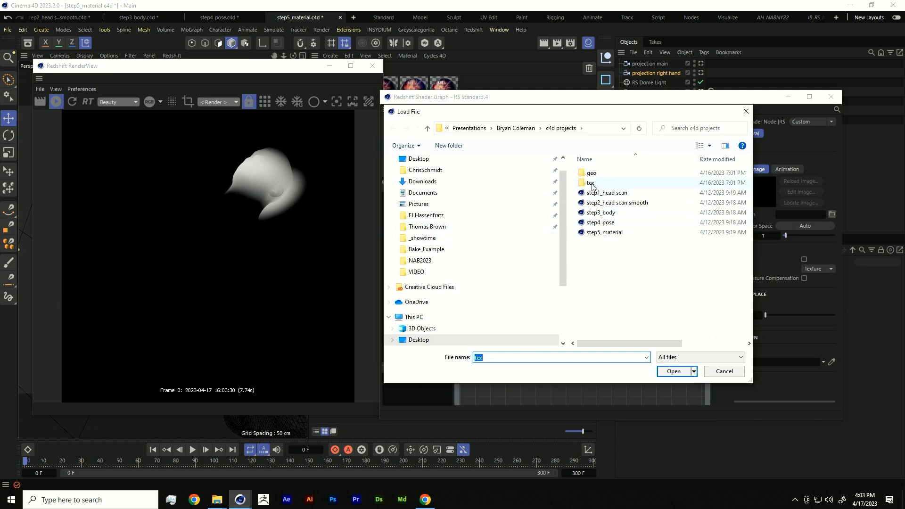
left_click(601, 246)
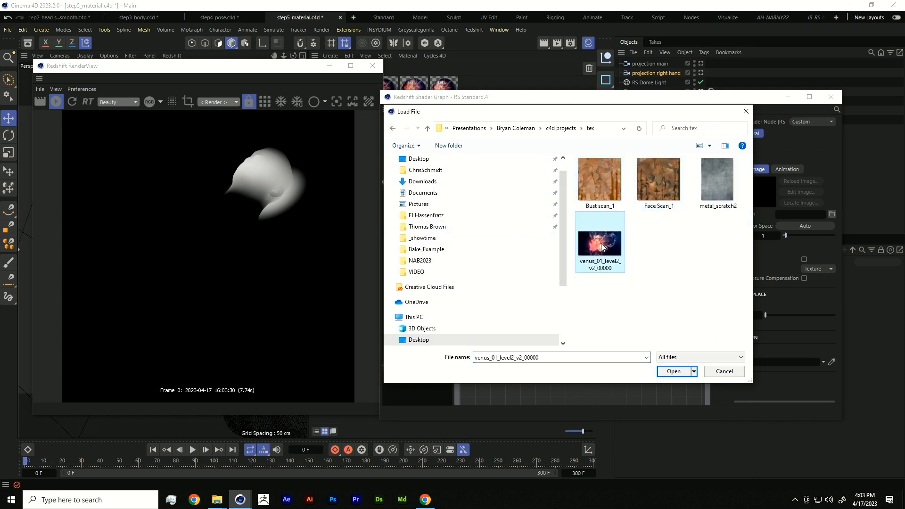
left_click(673, 372)
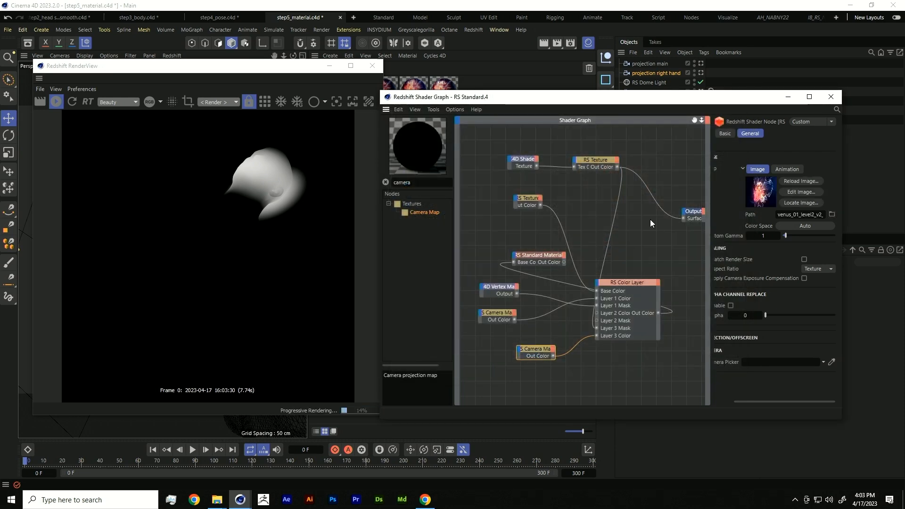
Duplicate the projection right hand camera and rename the copy projection head.
left_click_drag(684, 97, 367, 82)
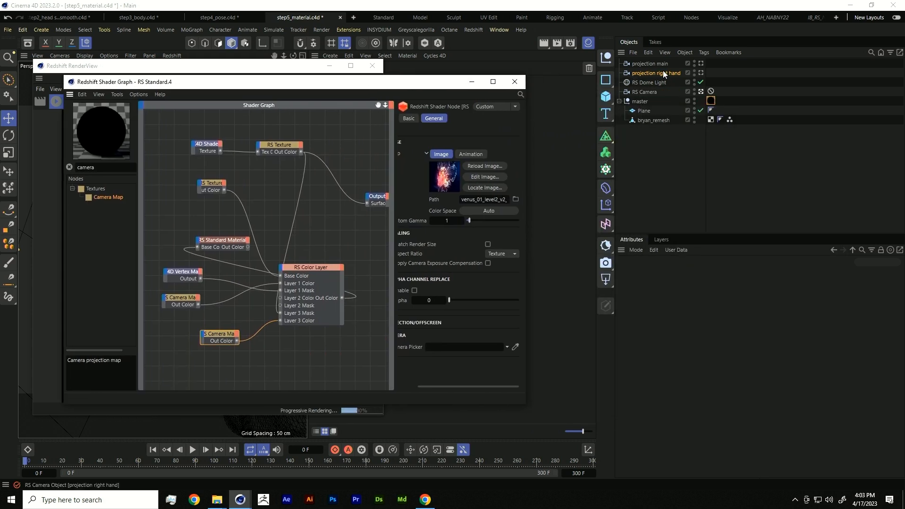
mouse_move(665, 72)
left_mouse_down("ctrl")
mouse_move(662, 81)
mouse_move(685, 85)
mouse_move(656, 87)
left_mouse_up("ctrl")
double_click(661, 83)
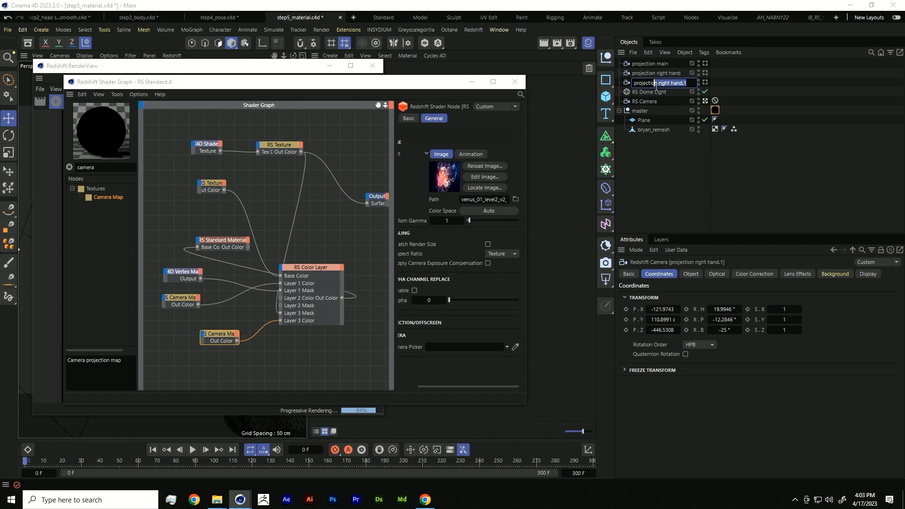
type("head")
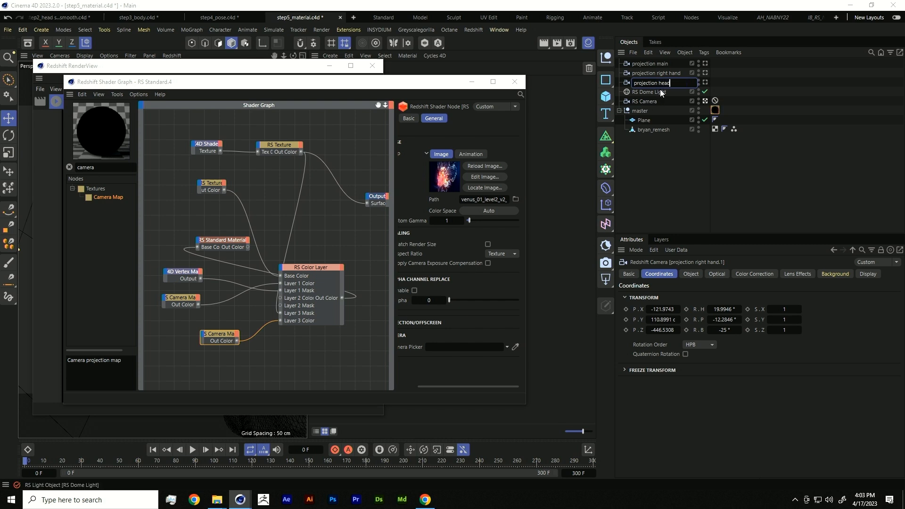
key("Return")
Assign the projection head camera to the new Camera Map node's Camera Picker and close the shader graph.
left_click(223, 348)
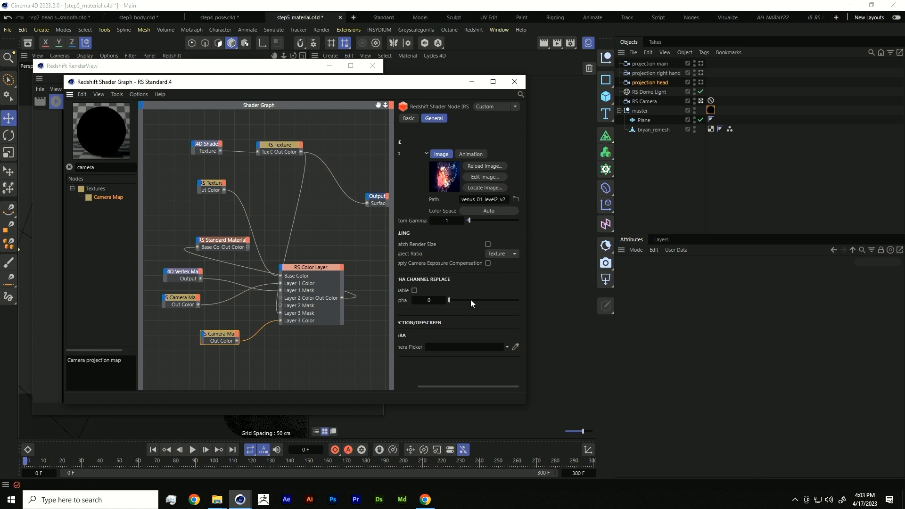
left_click_drag(441, 388, 421, 389)
left_click_drag(654, 83, 486, 351)
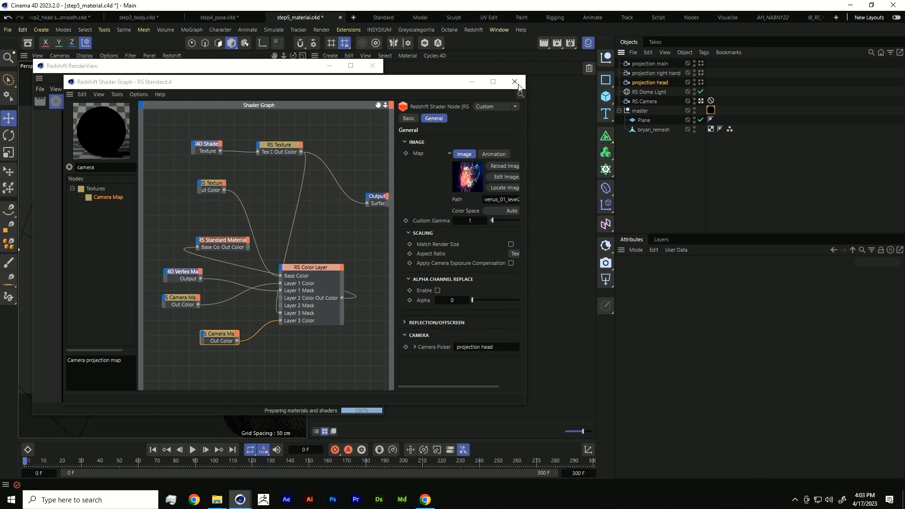
left_click(514, 81)
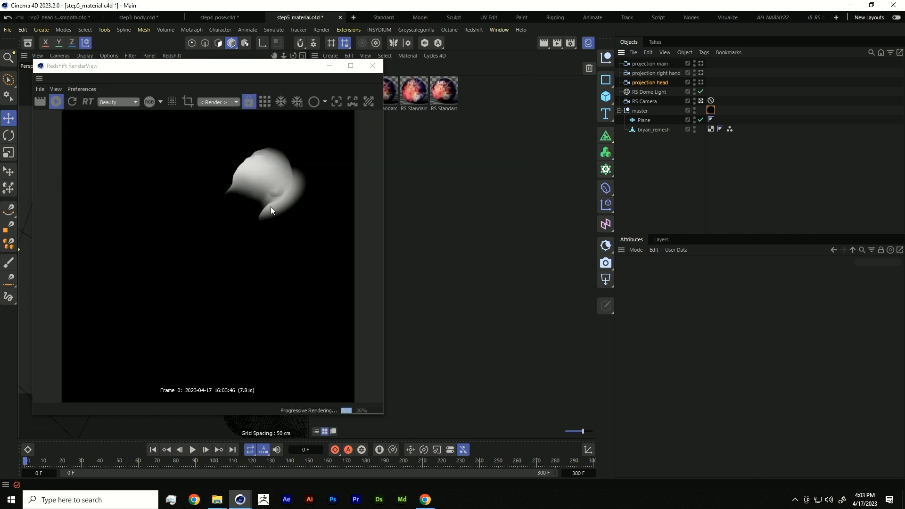
Reopen the RS Standard.4 shader graph and connect the RS Standard Material's Out Color to the Output's Surface input.
double_click(710, 111)
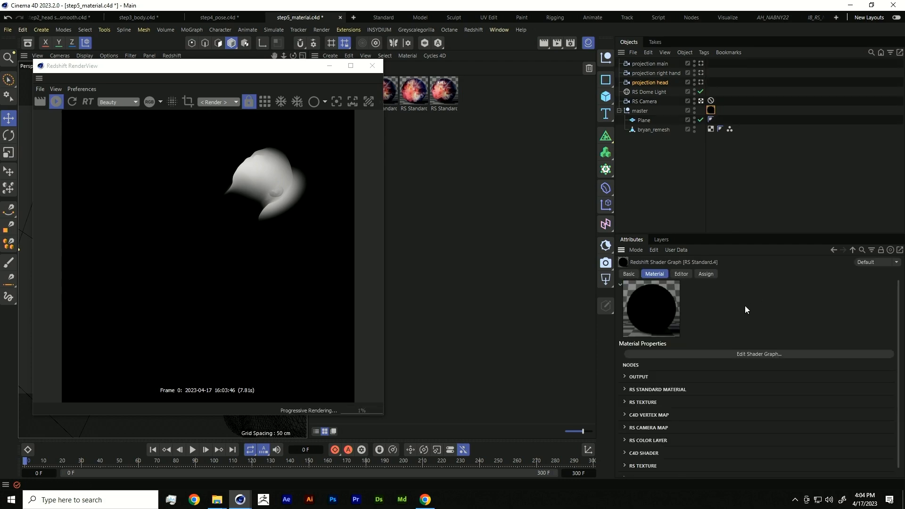
left_click(740, 354)
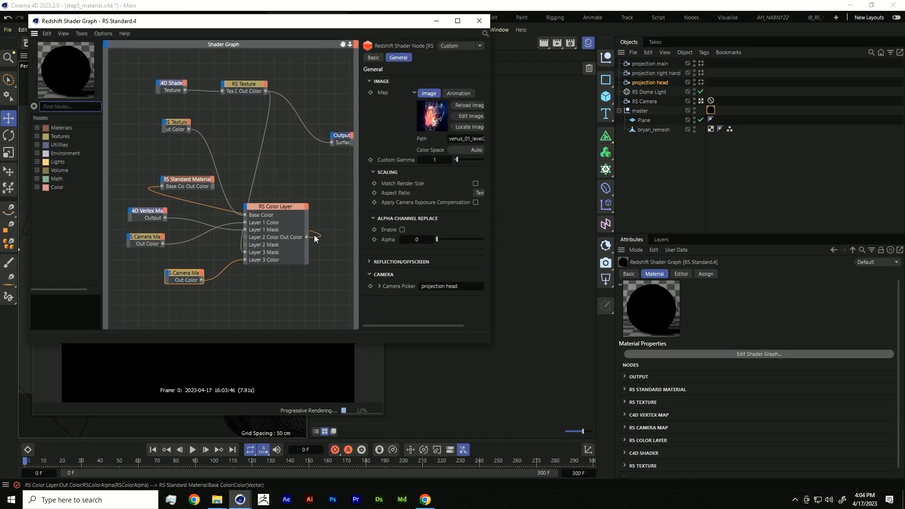
left_click_drag(306, 237, 331, 143)
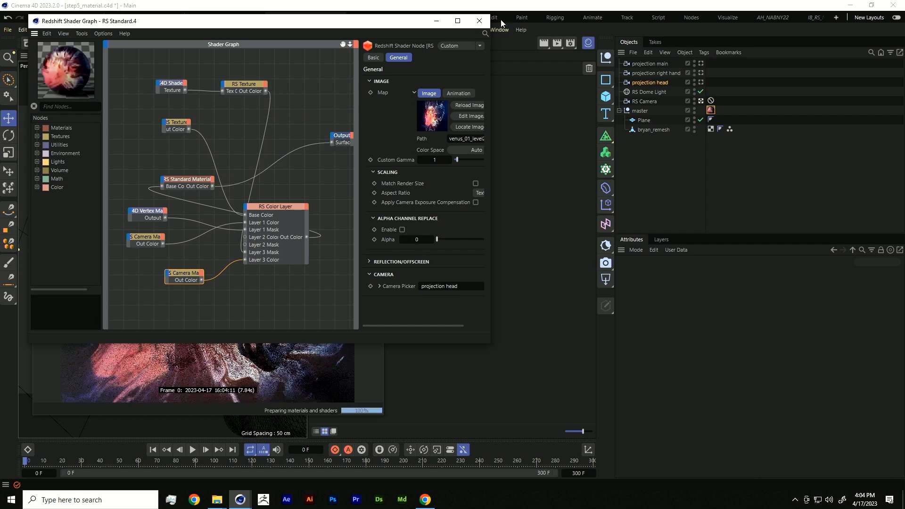
left_click(479, 21)
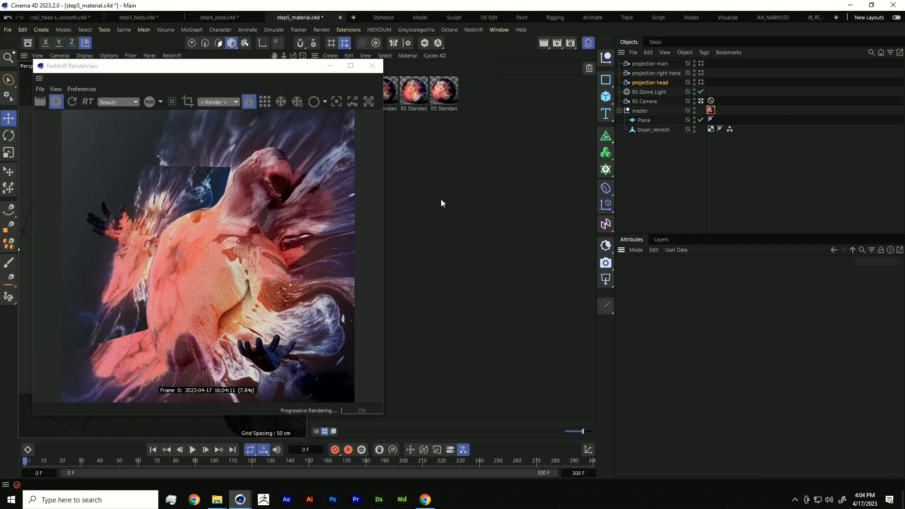
Look through the projection head camera in the viewport and move it to frame the figure's head and shoulders.
left_click(645, 82)
left_click_drag(276, 70, 585, 94)
left_click(60, 56)
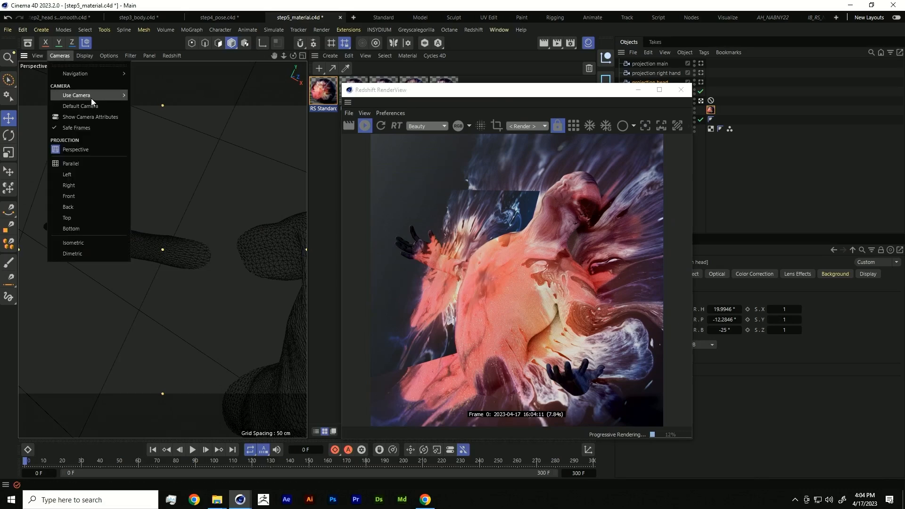
mouse_move(92, 98)
left_click(169, 129)
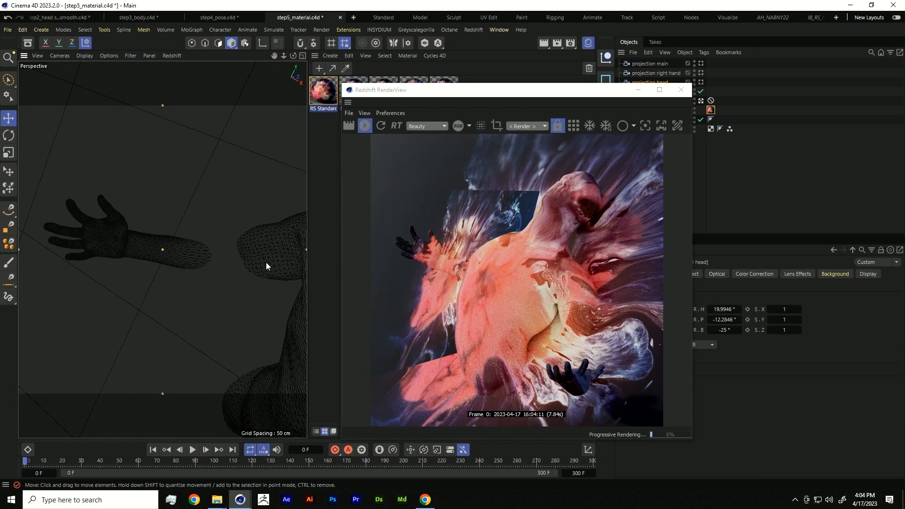
middle_click_drag(266, 263, 24, 307, "alt")
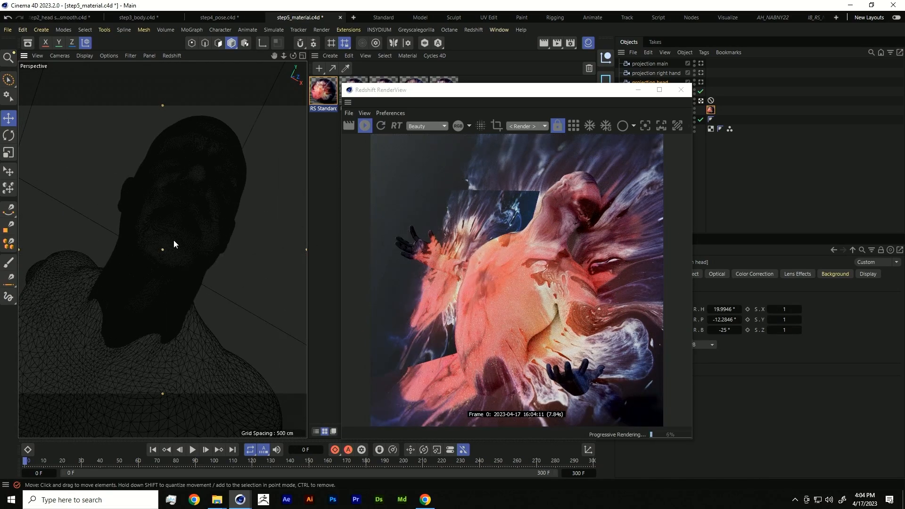
scroll(174, 244, "down", 2)
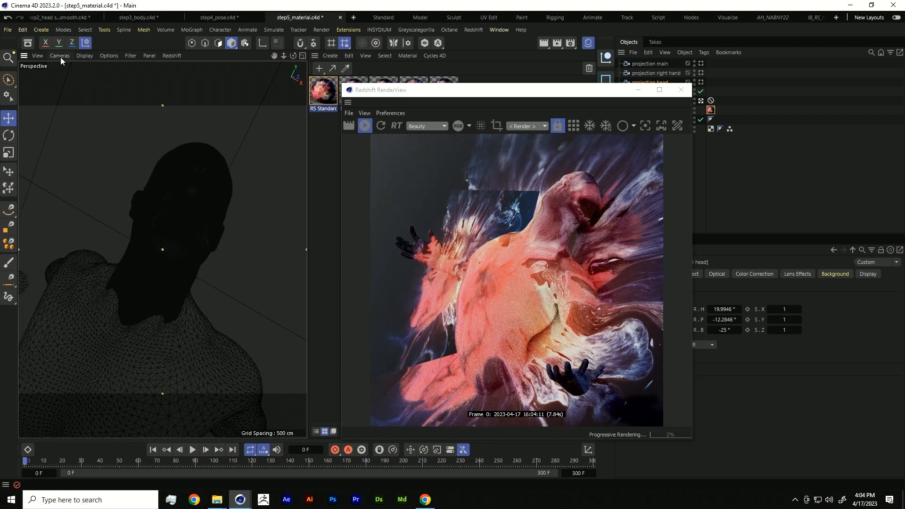
left_click(60, 56)
mouse_move(79, 95)
left_click(163, 118)
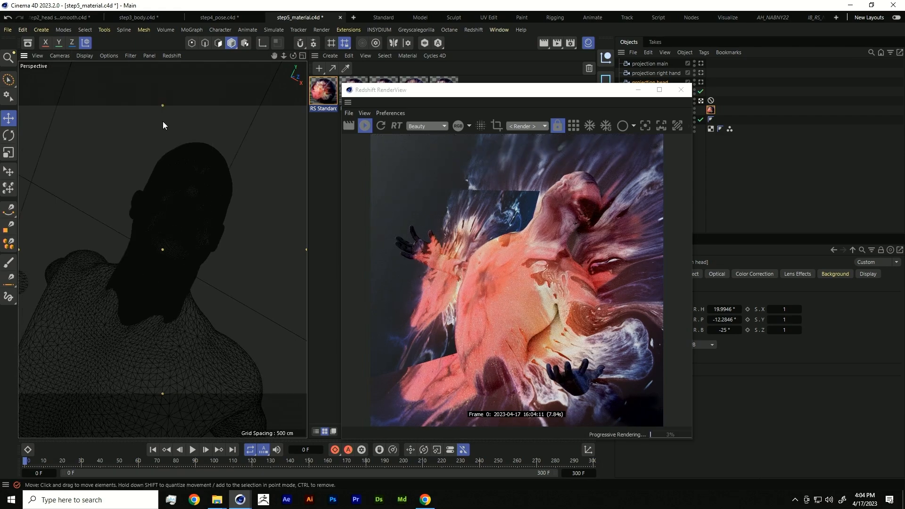
Fine-tune the projection head camera around the head to a heading of about 17° and a pitch of about -12°.
left_click_drag(516, 92, 379, 94)
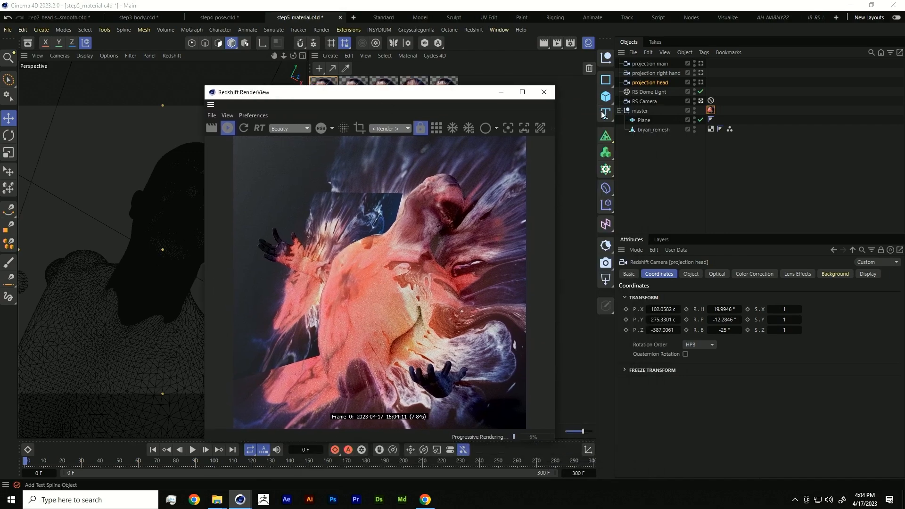
middle_click_drag(165, 192, 165, 233)
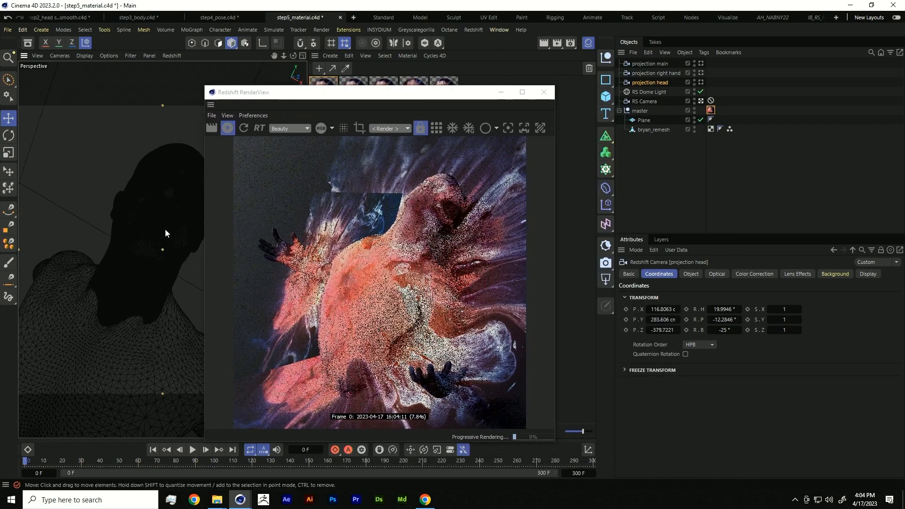
left_click_drag(166, 230, 173, 239, "alt")
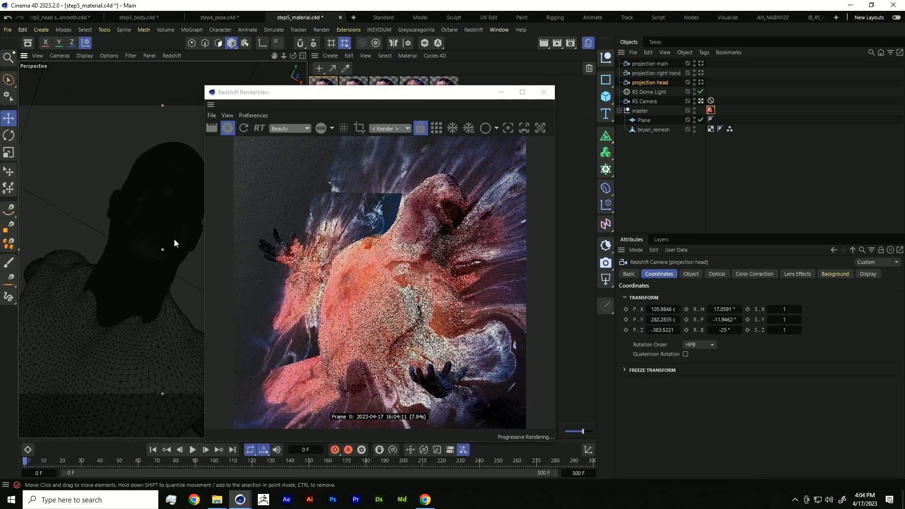
Reopen the shader graph and lay out the Output, RS Standard Material and RS Color Layer nodes in connection order.
double_click(711, 111)
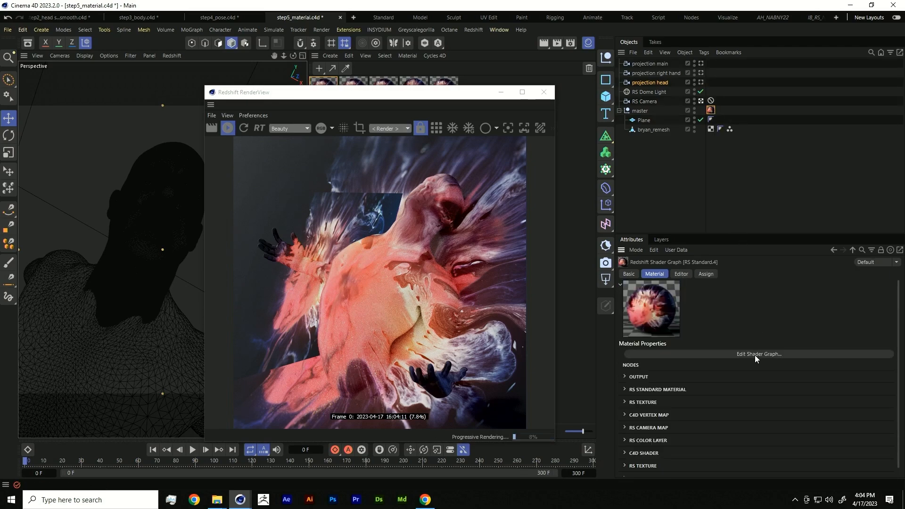
left_click(754, 353)
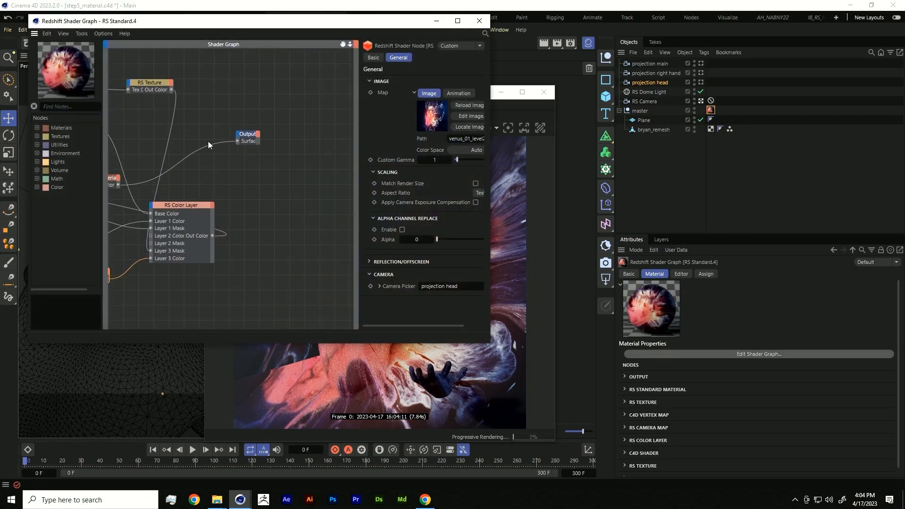
left_click_drag(248, 140, 346, 149)
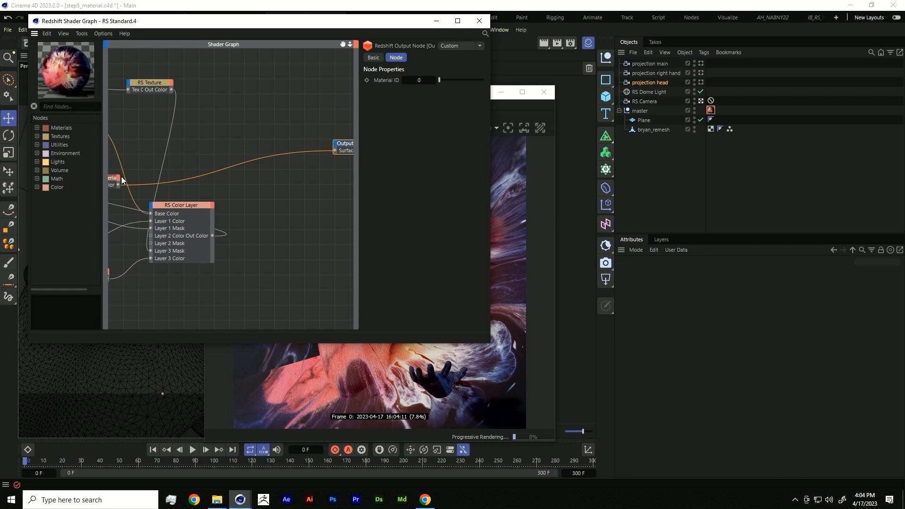
left_click_drag(122, 179, 325, 160)
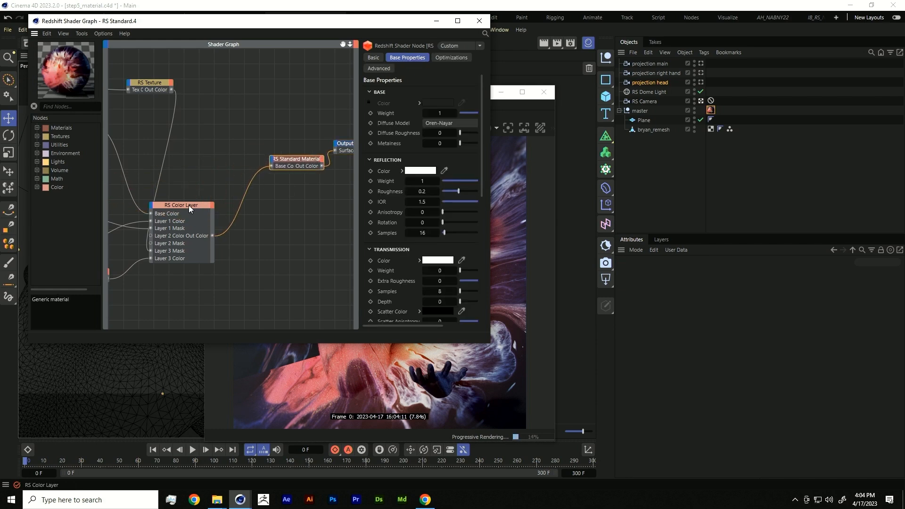
left_click_drag(189, 205, 232, 140)
Enable Layer 3 on the RS Color Layer, and orbit the projection head camera slightly around the head.
middle_click_drag(165, 188, 208, 186)
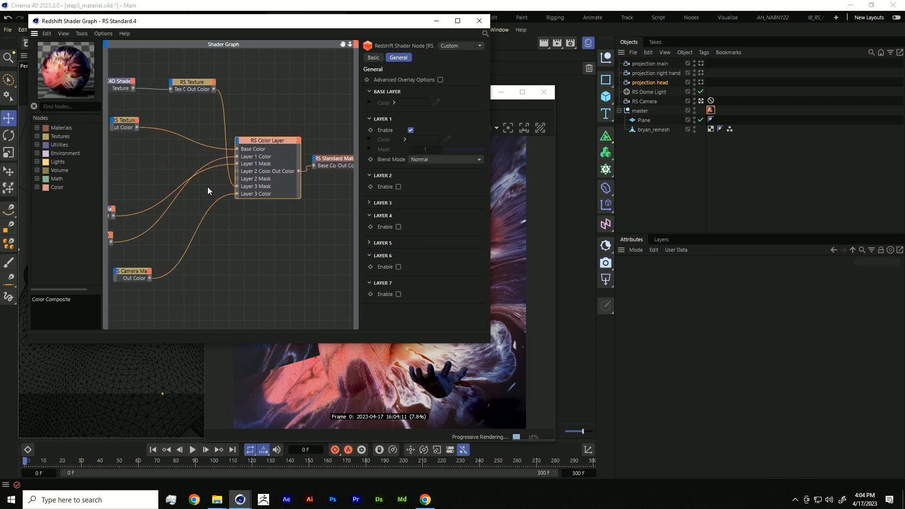
left_click(376, 206)
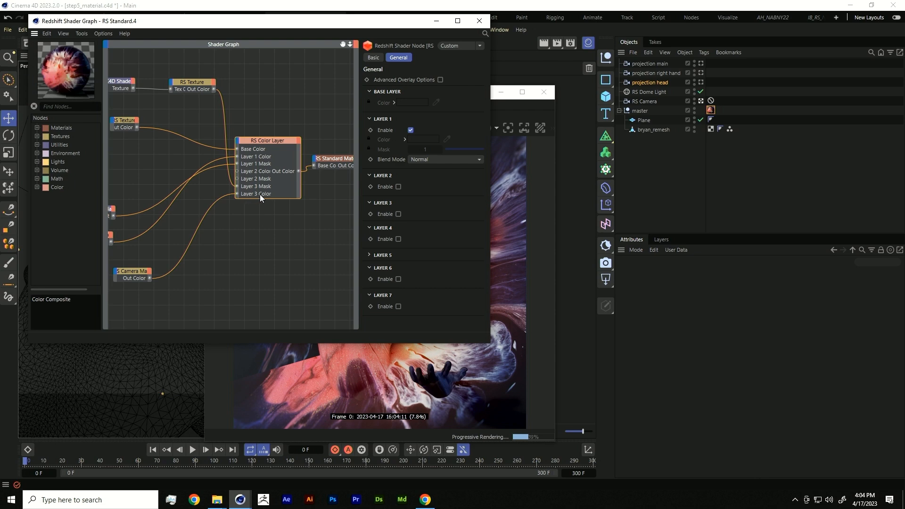
left_click(399, 214)
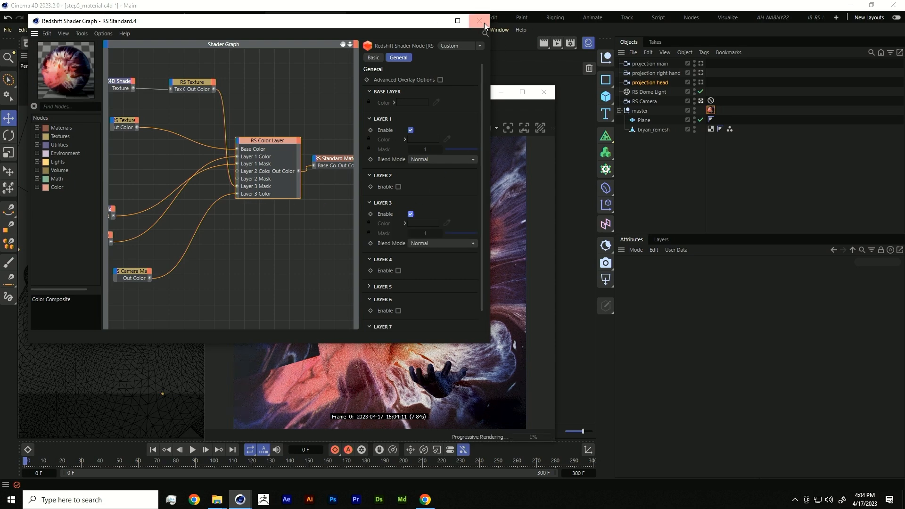
left_click(480, 21)
left_click_drag(115, 237, 136, 270, "alt")
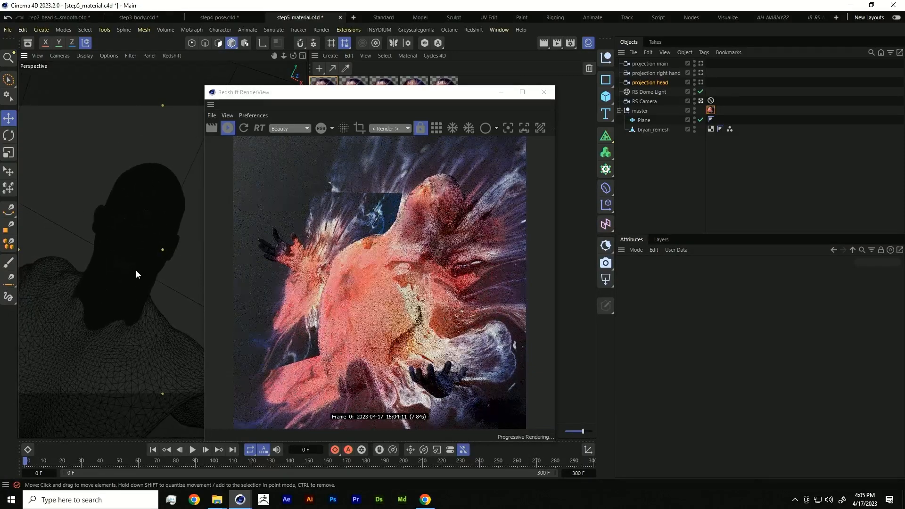
Delete the C4D Vertex Map and Camera Map nodes that feed Layer 1 of the RS Color Layer.
double_click(711, 110)
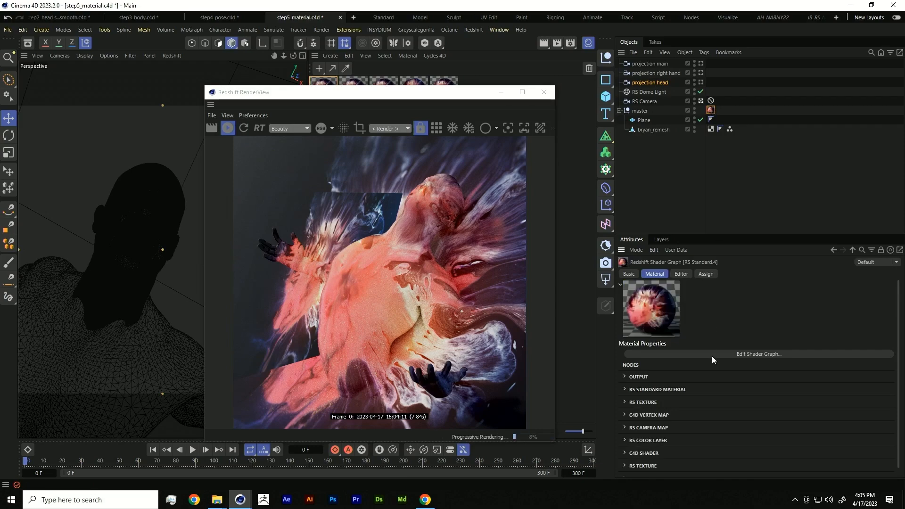
left_click(712, 354)
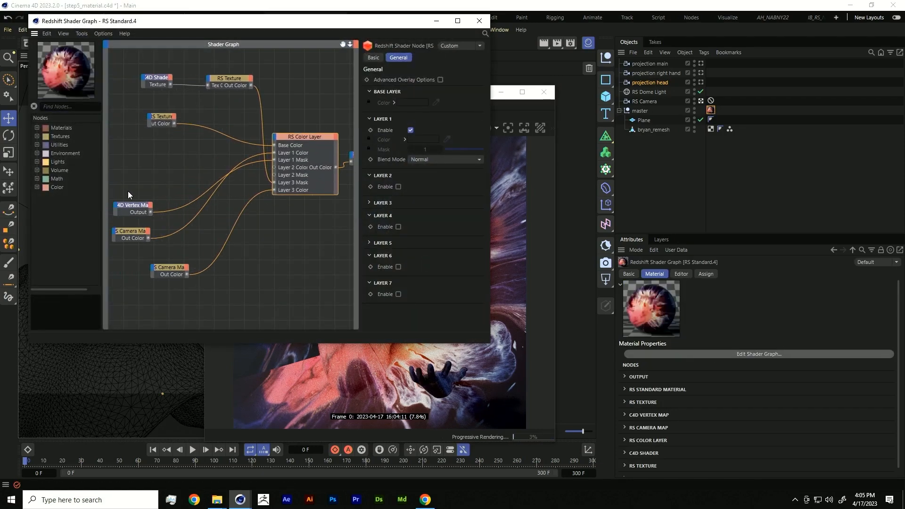
left_click_drag(134, 245, 140, 250)
key("Delete")
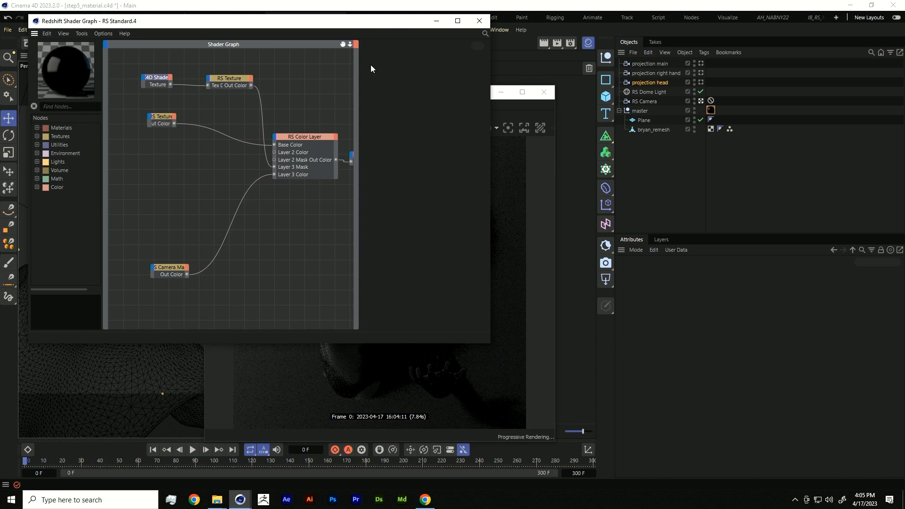
middle_click_drag(286, 209, 221, 214)
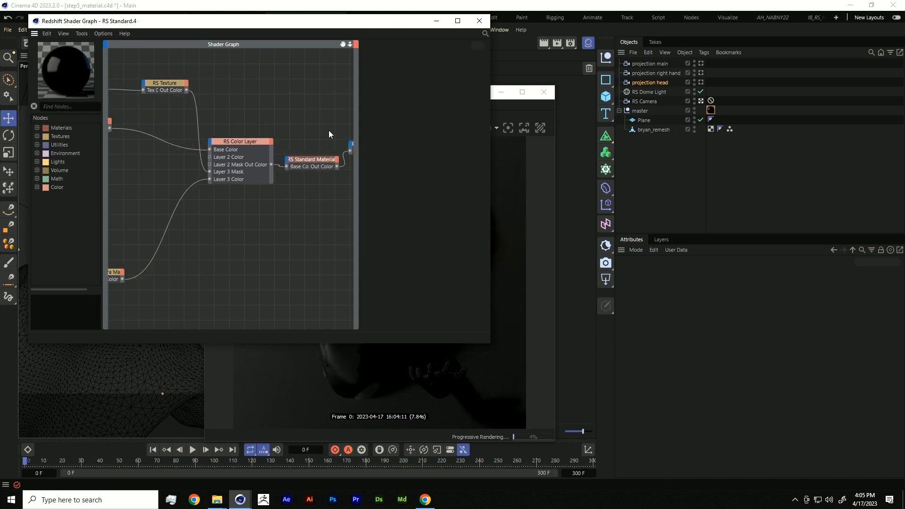
left_click_drag(351, 25, 385, 89)
middle_click_drag(160, 229, 253, 216)
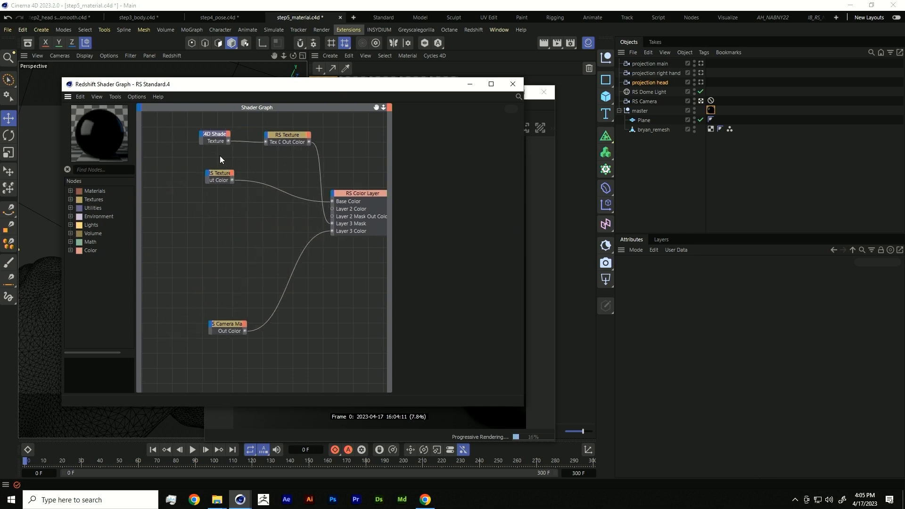
Try to connect the gradient RS Texture to Layer 2 Mask and the RS Camera Map to Layer 2 Color of the RS Color Layer.
left_click(221, 173)
middle_click_drag(311, 244, 264, 240)
scroll(272, 246, "down", 1)
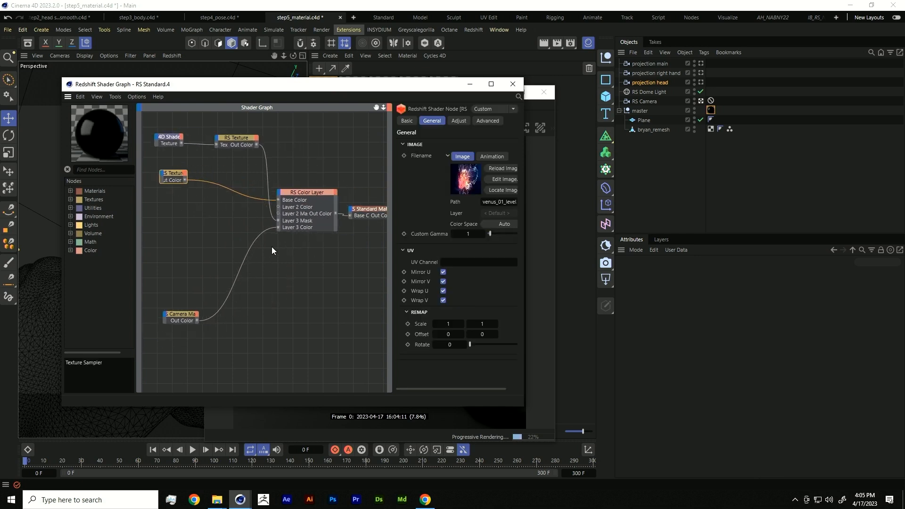
left_click_drag(256, 145, 278, 214)
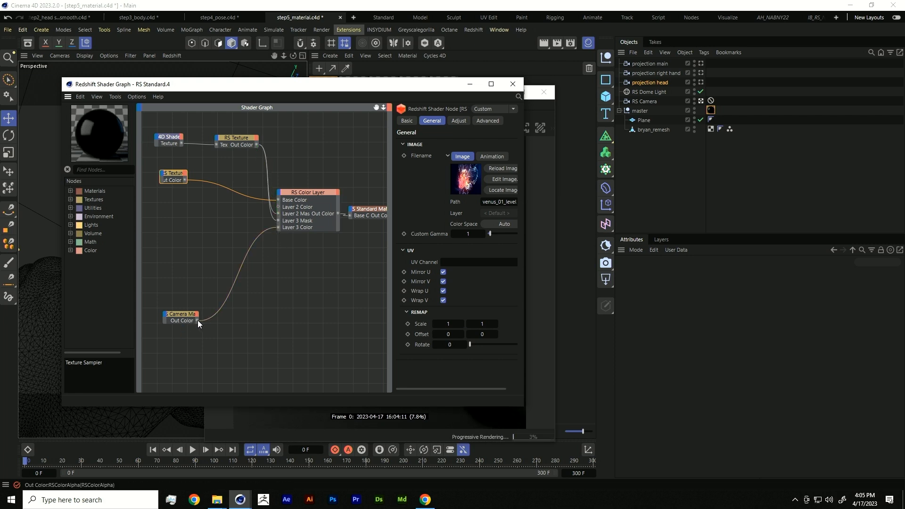
left_click_drag(197, 321, 278, 207)
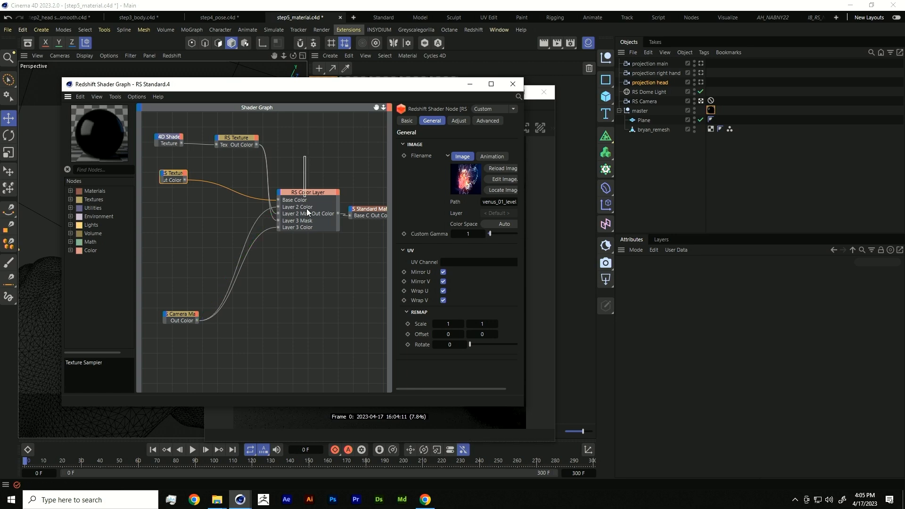
left_click(307, 208)
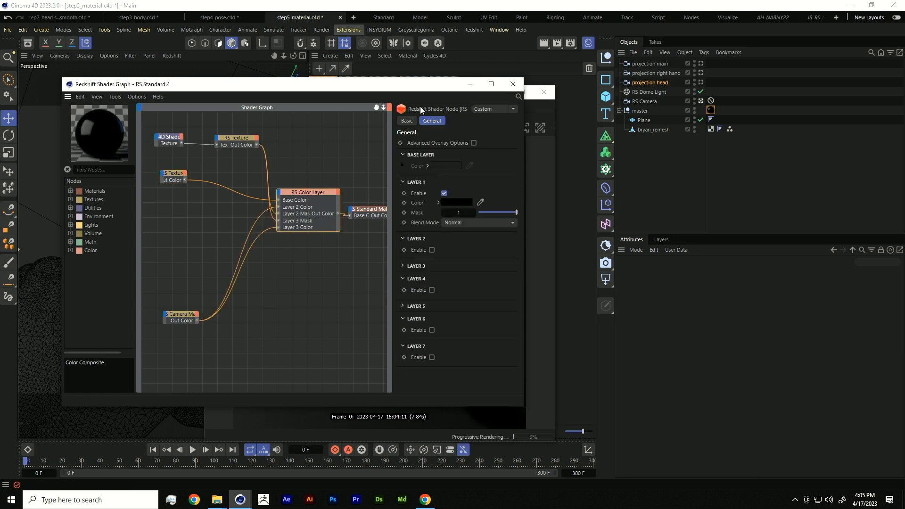
Space the RS Standard Material and Output nodes farther from the RS Color Layer and select the RS Color Layer.
left_click_drag(420, 92, 462, 106)
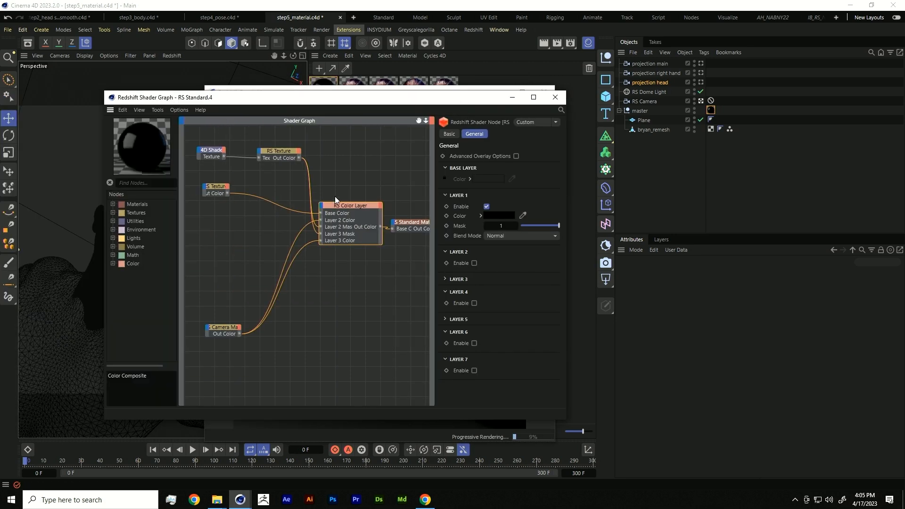
middle_click_drag(411, 206, 309, 200)
left_click_drag(324, 165, 386, 227)
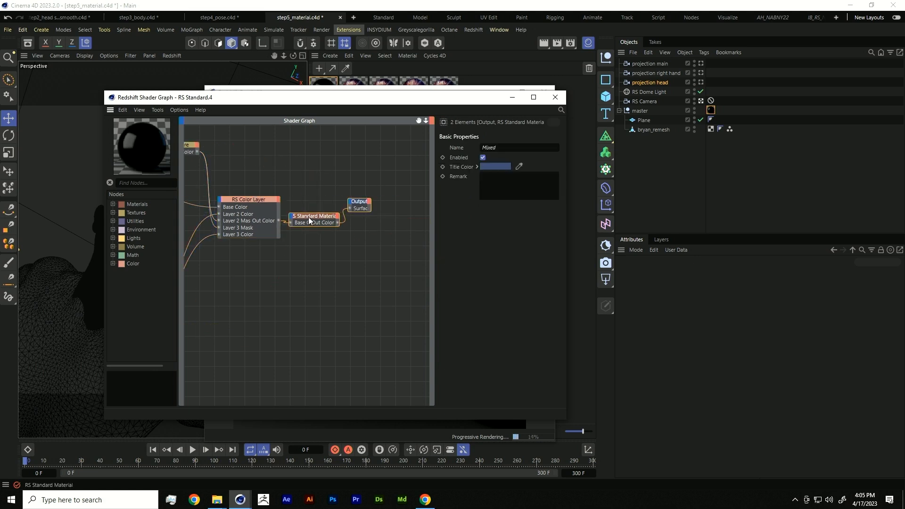
left_click_drag(309, 218, 388, 214)
left_click(249, 201)
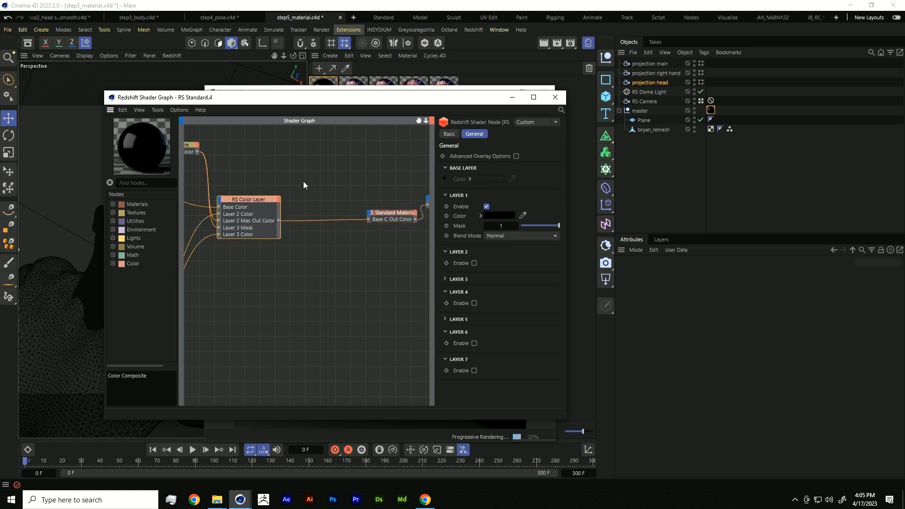
Undo the recent graph edits until the deleted C4D Vertex Map and RS Camera Map feed Layer 1 again, and close the shader graph.
left_click(7, 18)
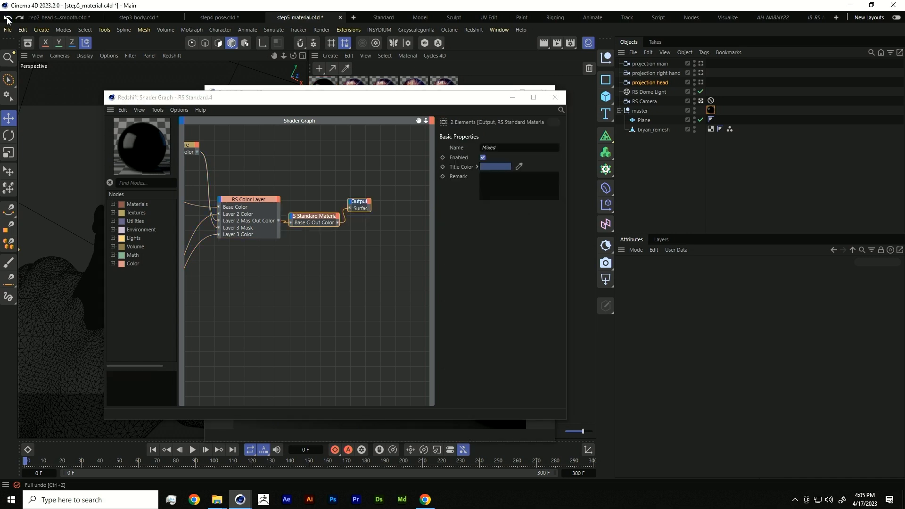
left_click(7, 18)
left_click(7, 18)
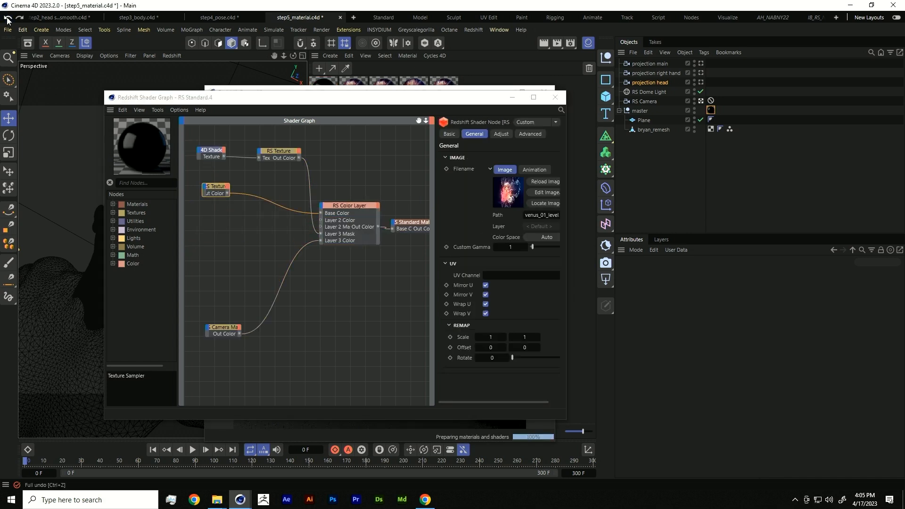
left_click(7, 18)
left_click(7, 18)
left_click(7, 18)
left_click(7, 18)
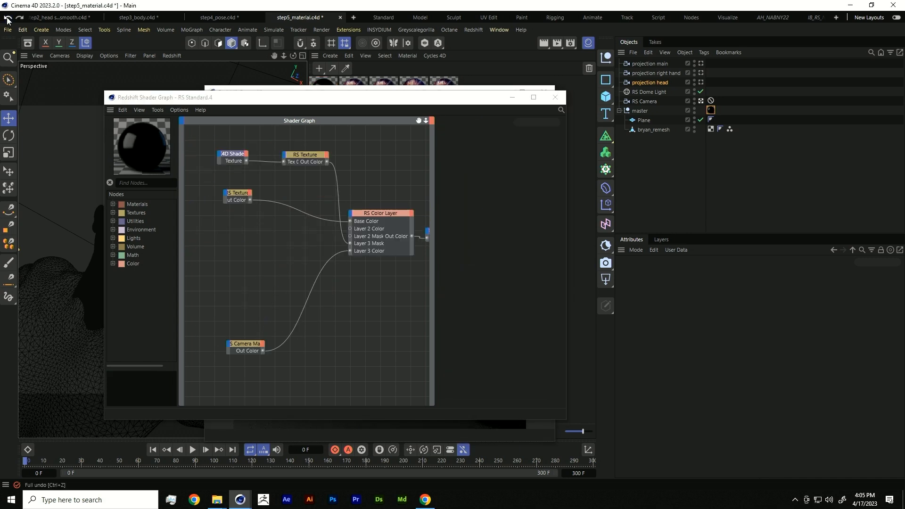
left_click(7, 18)
left_click_drag(227, 99, 100, 94)
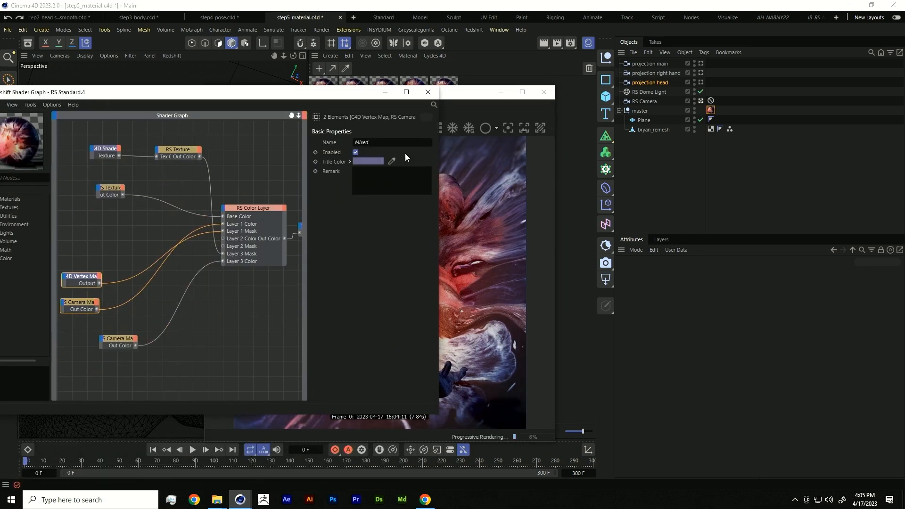
left_click(428, 92)
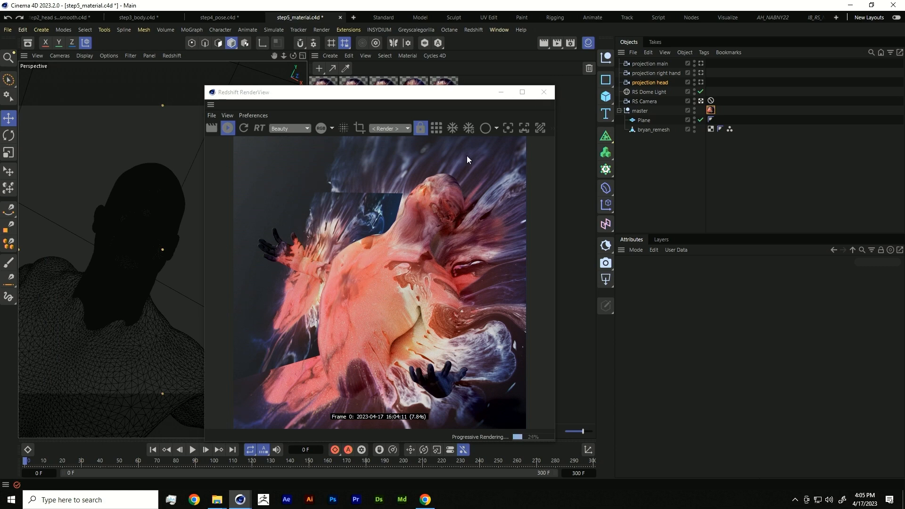
Reopen the master object's material graph and stack the Layer 1 nodes under the base texture, with the Layer 3 gradient mask nodes below them.
left_click_drag(422, 96, 366, 72)
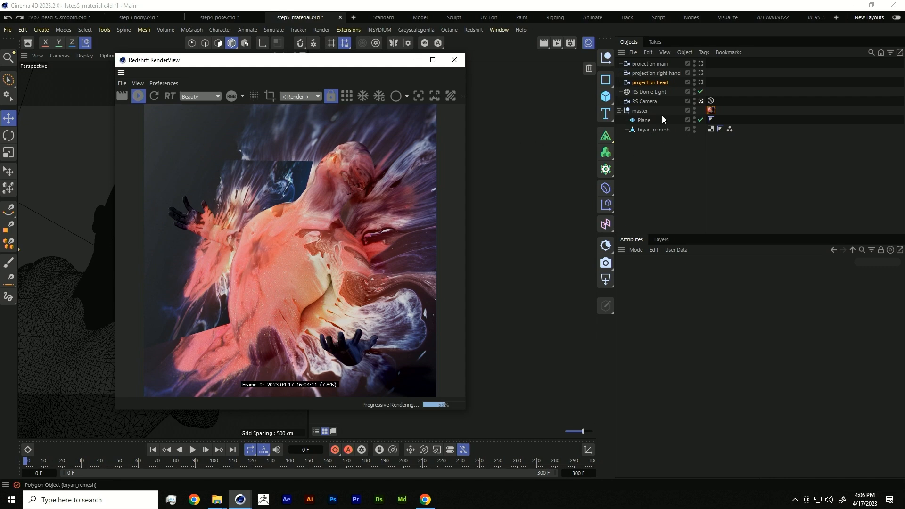
left_click(712, 111)
left_click(770, 356)
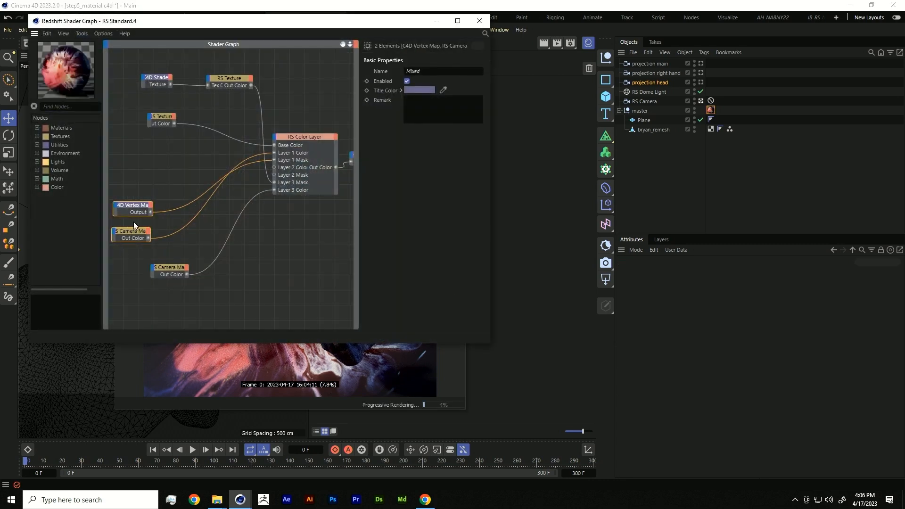
left_click_drag(135, 209, 146, 147)
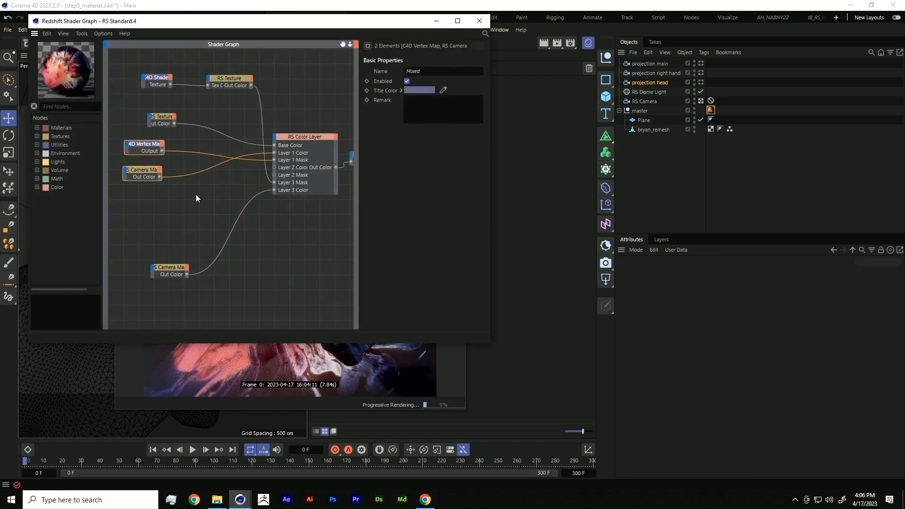
middle_click_drag(196, 194, 208, 194)
left_click_drag(233, 90, 211, 194)
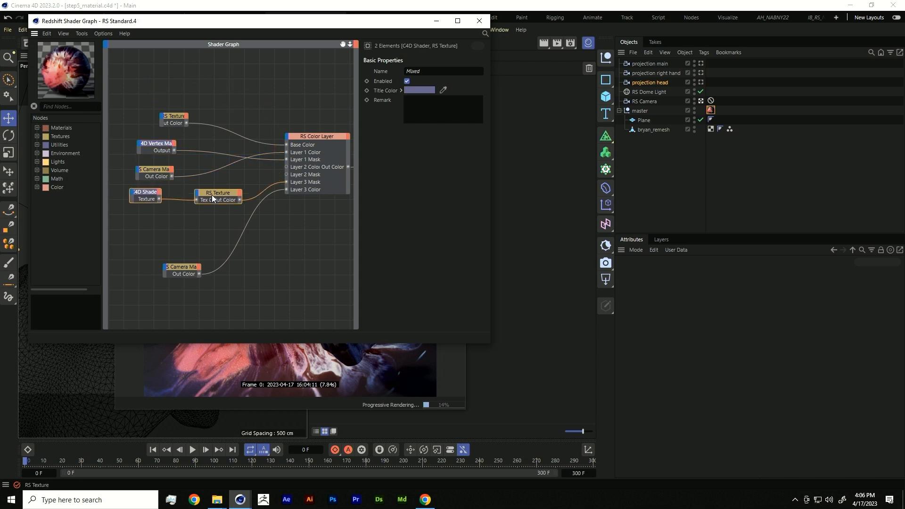
middle_click_drag(260, 239, 288, 200)
scroll(261, 203, "down", 1)
Duplicate the C4D Shader, RS Texture and RS Camera Map nodes of Layer 3 and place the copies below the originals.
left_click(297, 104)
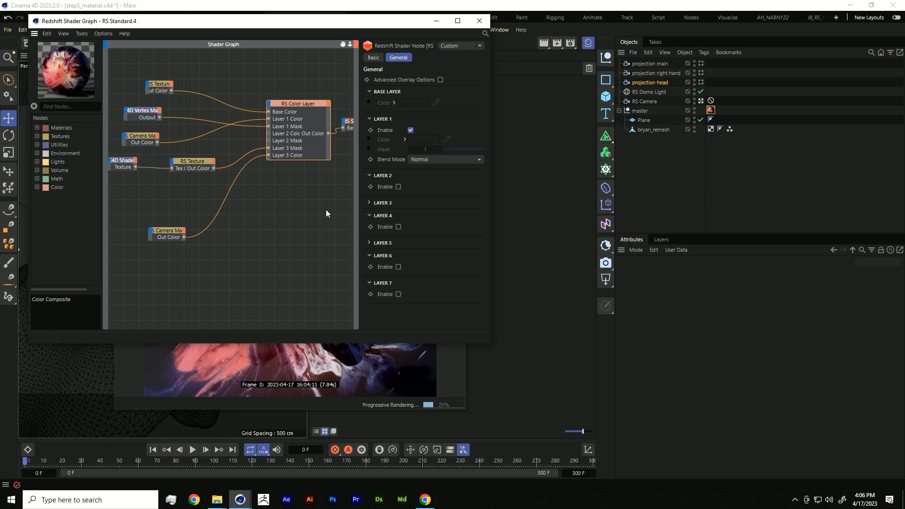
middle_click_drag(185, 213, 204, 193)
left_click_drag(121, 148, 249, 268)
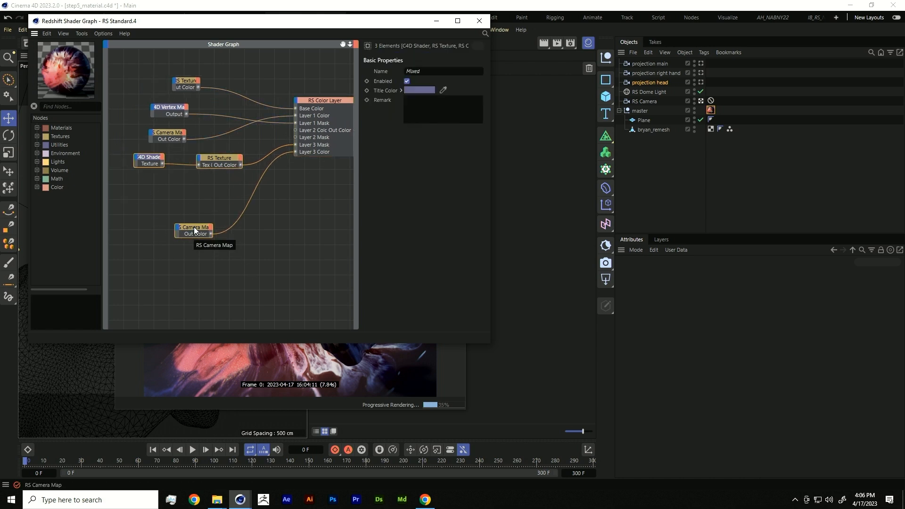
left_click_drag(121, 148, 250, 239)
left_click_drag(197, 228, 196, 300, "ctrl")
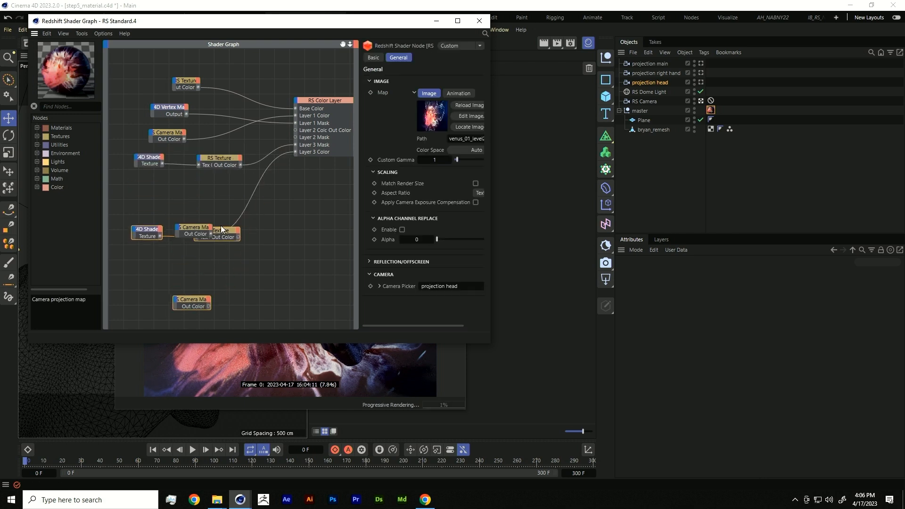
left_click_drag(222, 233, 213, 259)
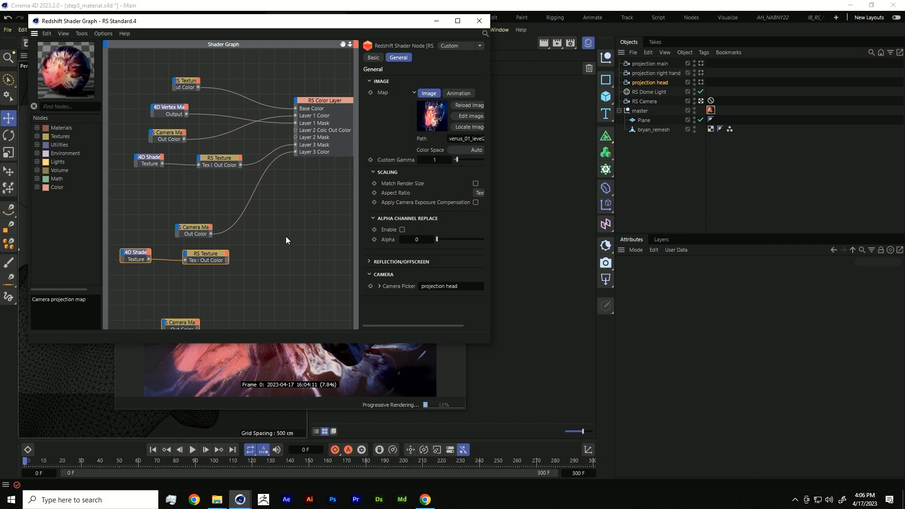
Connect the duplicated RS Texture to Layer 4 Mask and the duplicated RS Camera Map to Layer 4 Color of the RS Color Layer.
left_click_drag(227, 261, 296, 98)
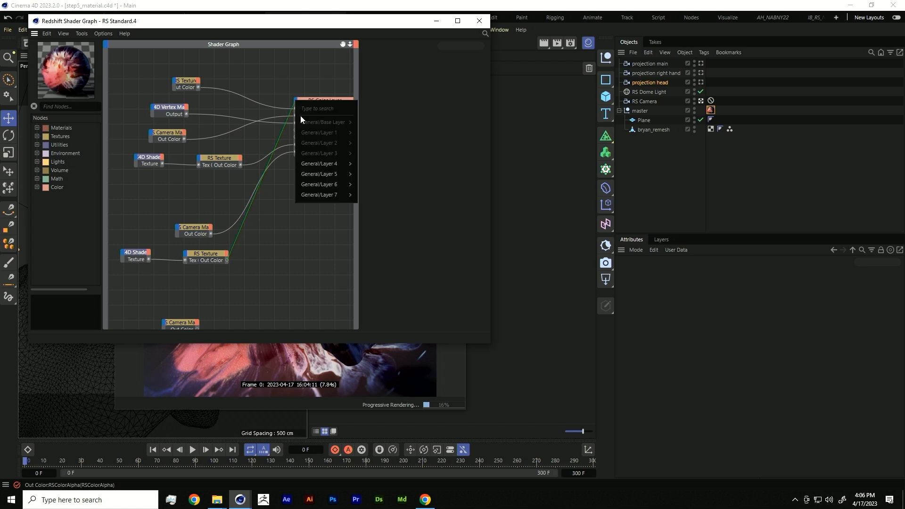
mouse_move(347, 163)
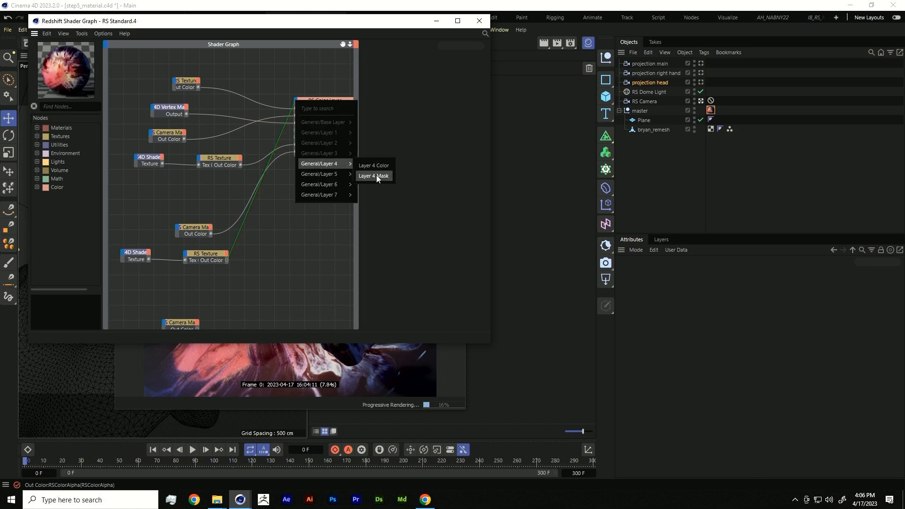
left_click(376, 176)
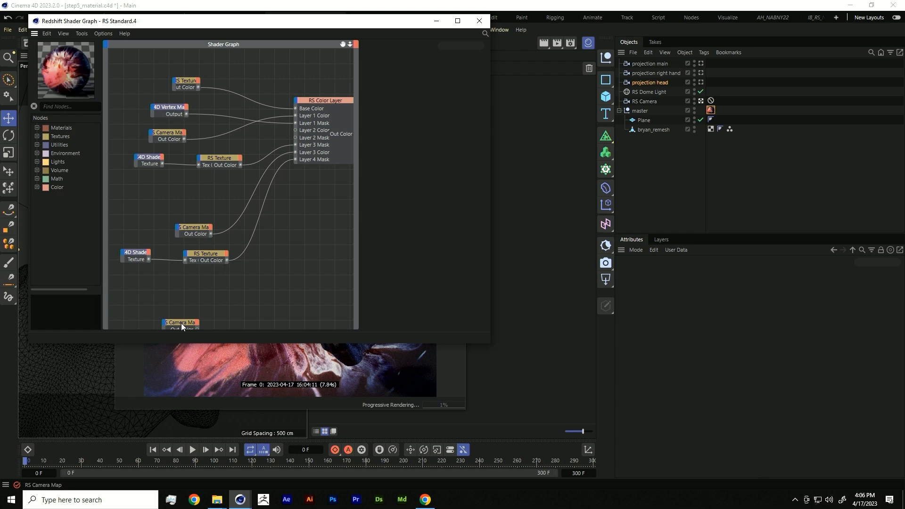
left_click_drag(181, 323, 296, 98)
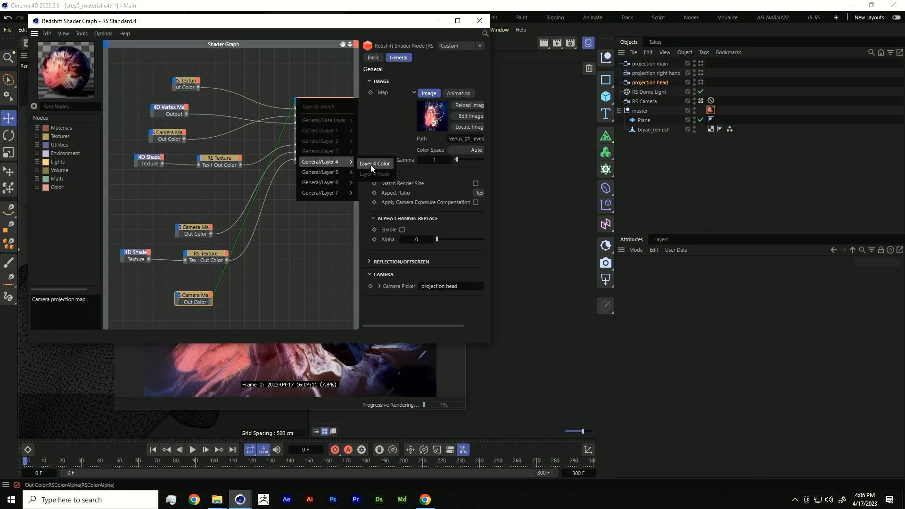
left_click(373, 164)
left_click(324, 154)
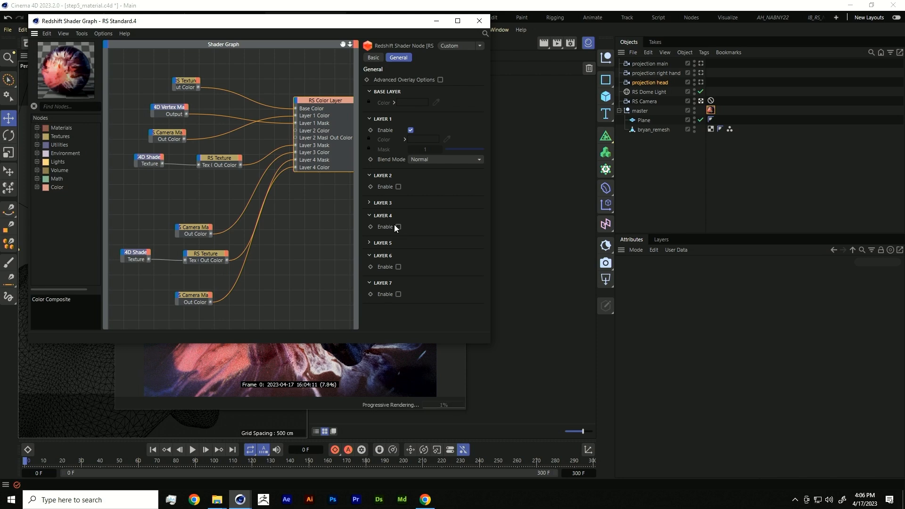
Connect the duplicated RS Texture directly to the RS Standard Material's Base Color to preview the mask in the render.
left_click(136, 255)
left_click(208, 257)
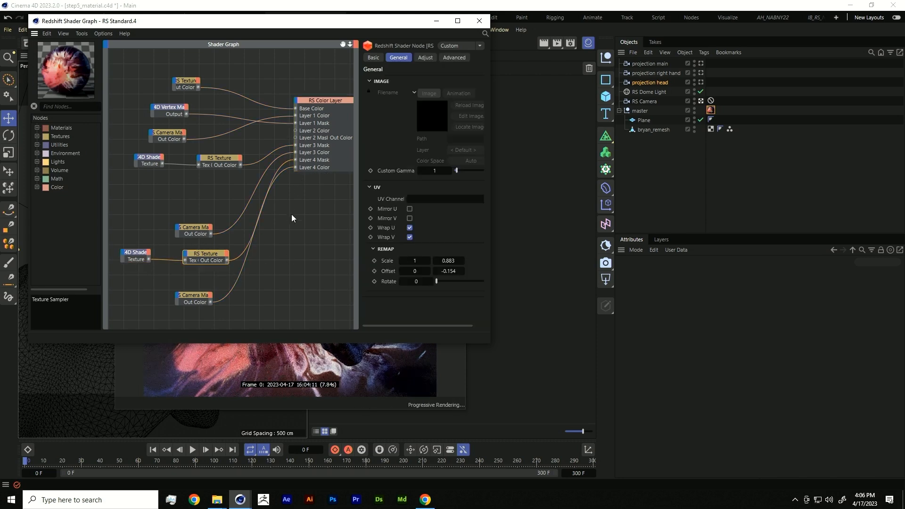
middle_click_drag(284, 221, 231, 215)
scroll(231, 215, "down", 1)
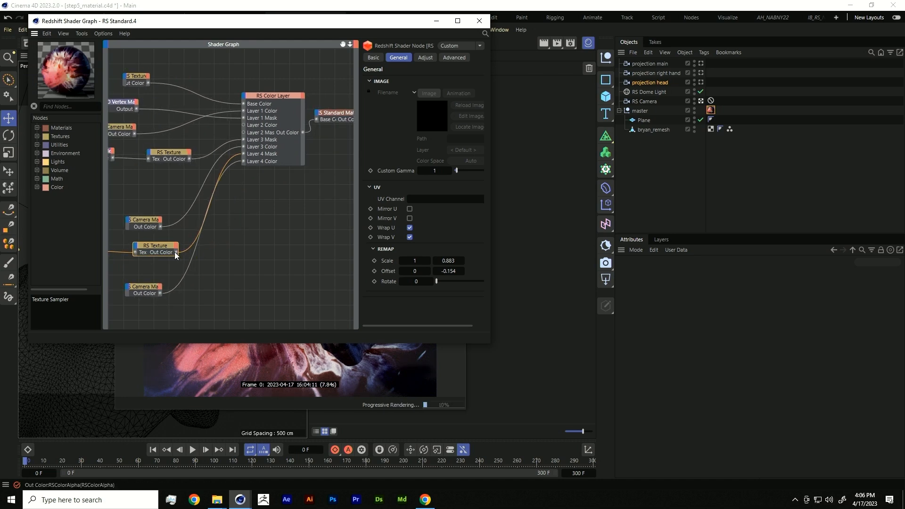
left_click_drag(176, 252, 318, 120)
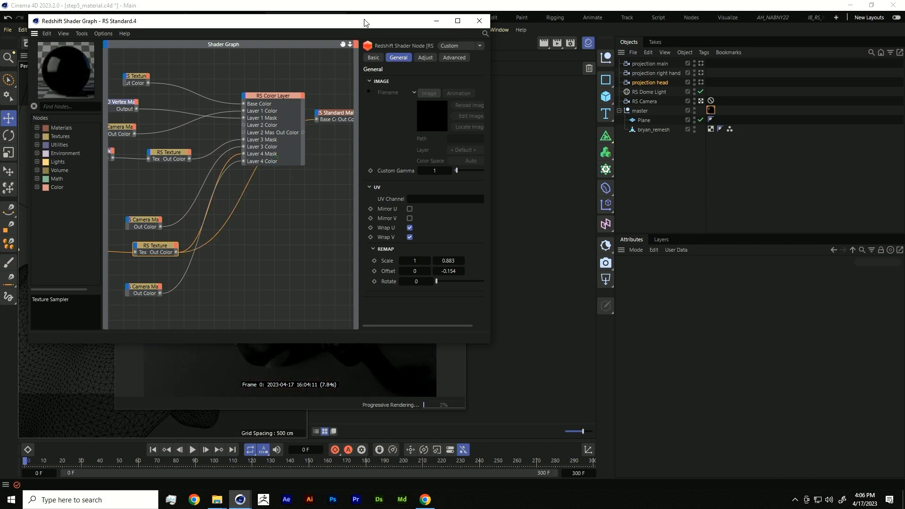
Set the duplicated RS Texture's vertical remap scale to 0.904 and its offset to 0.07 and 0.186, moving the mask to the lower back.
left_click_drag(364, 23, 125, 38)
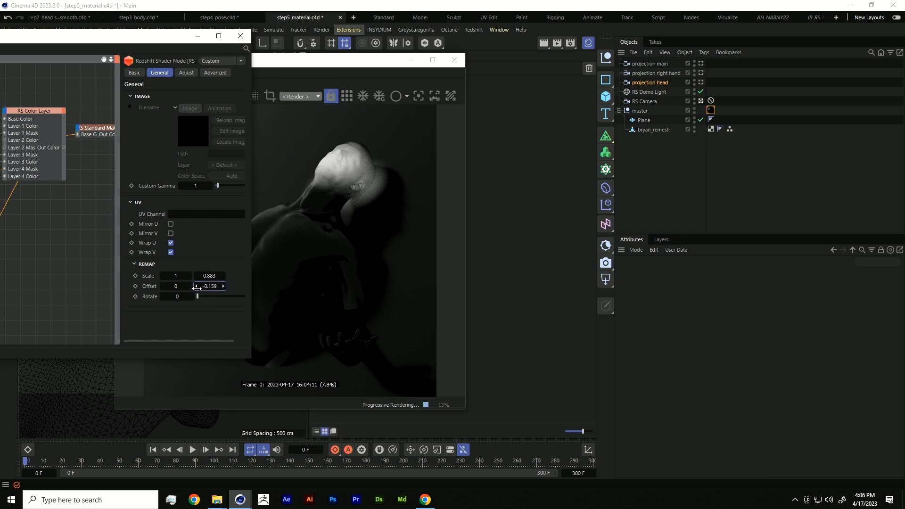
left_click_drag(197, 288, 366, 274)
mouse_move(212, 276)
left_mouse_down()
mouse_move(222, 278)
mouse_move(188, 285)
mouse_move(216, 284)
left_mouse_up()
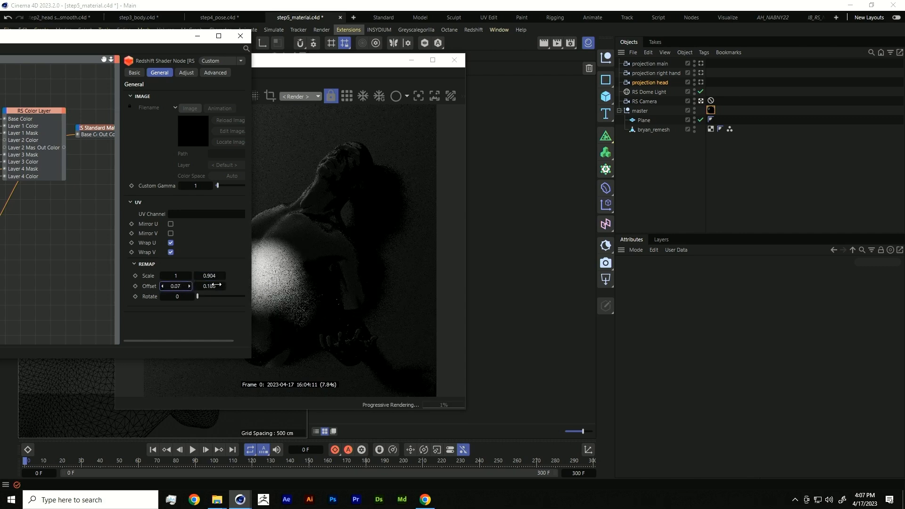
Open the duplicated C4D Shader's circular gradient and enlarge its white spot by moving the black and white knots outward.
left_click_drag(152, 37, 336, 59)
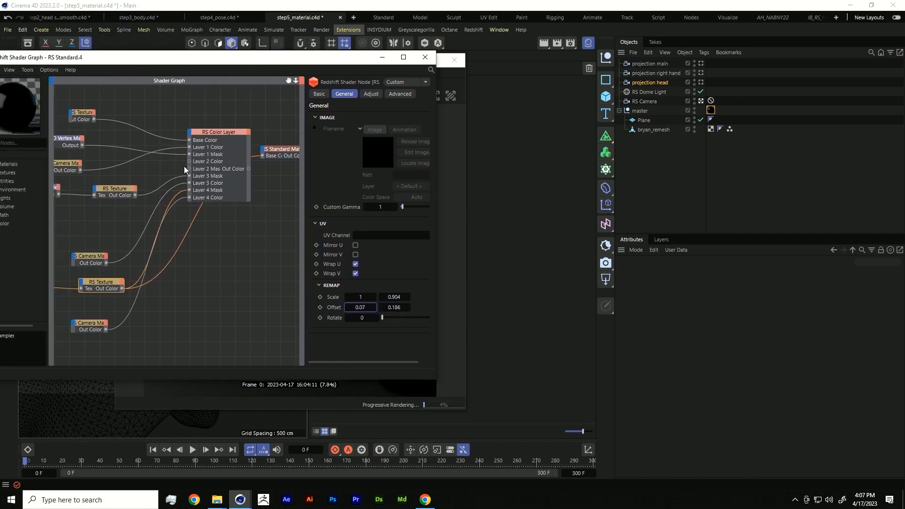
middle_click_drag(160, 266, 213, 266)
left_click(87, 282)
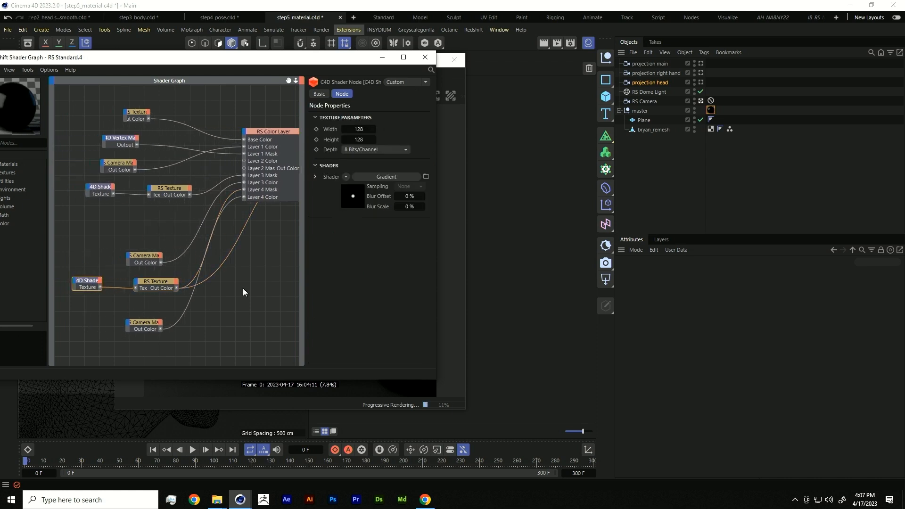
left_click(352, 202)
left_click_drag(342, 58, 110, 55)
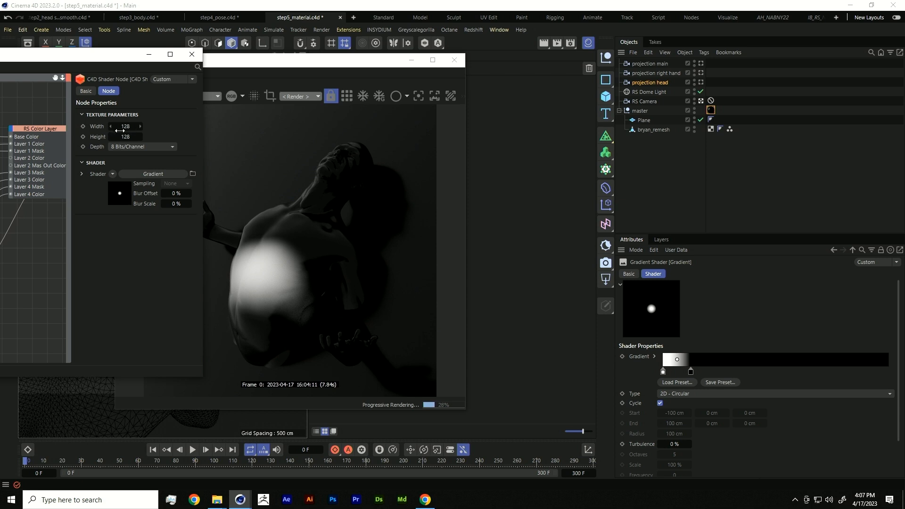
left_click_drag(691, 371, 707, 372)
left_click(663, 373)
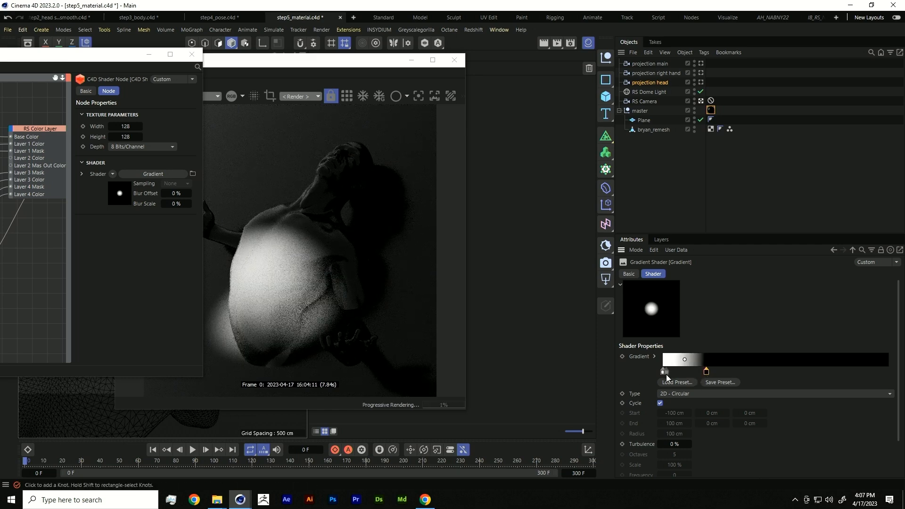
left_click_drag(664, 372, 668, 372)
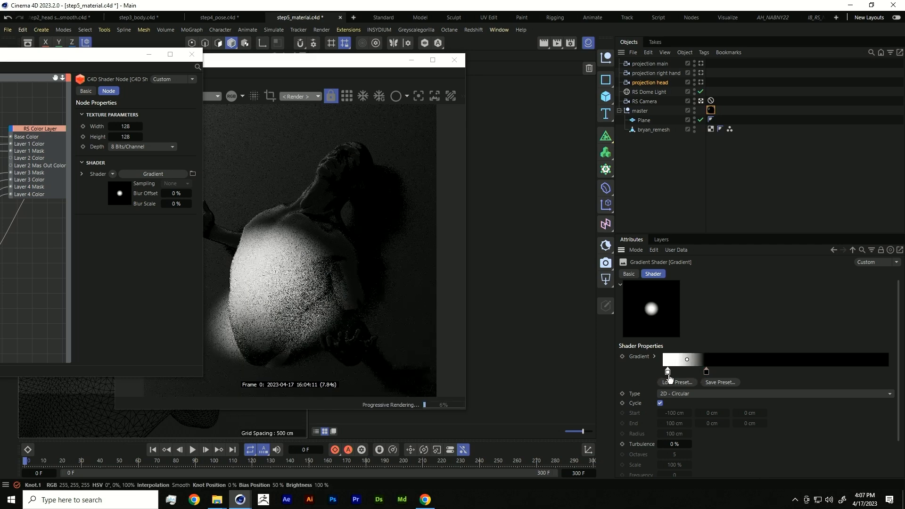
Duplicate the projection head camera and rename the copy projection body.
left_click_drag(91, 61, 340, 94)
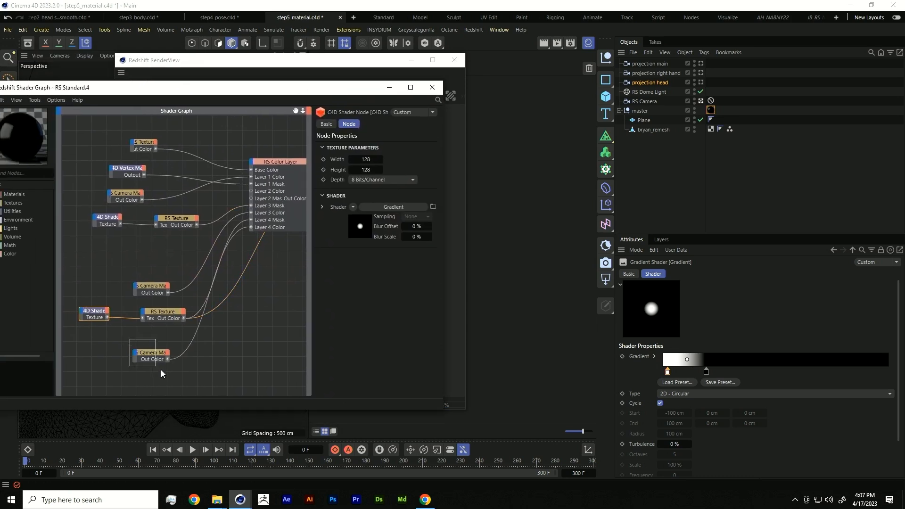
left_click_drag(161, 373, 208, 358)
middle_click_drag(279, 303, 185, 311)
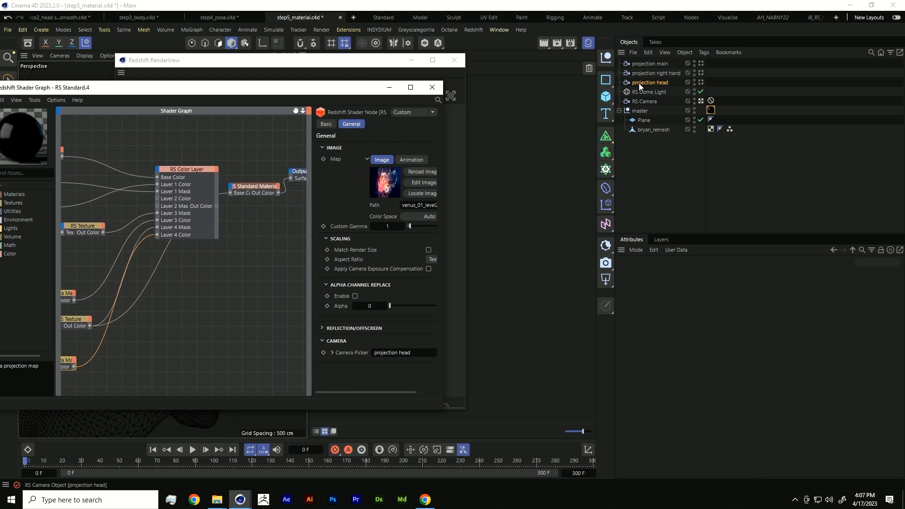
left_click_drag(638, 83, 667, 99)
double_click(647, 92)
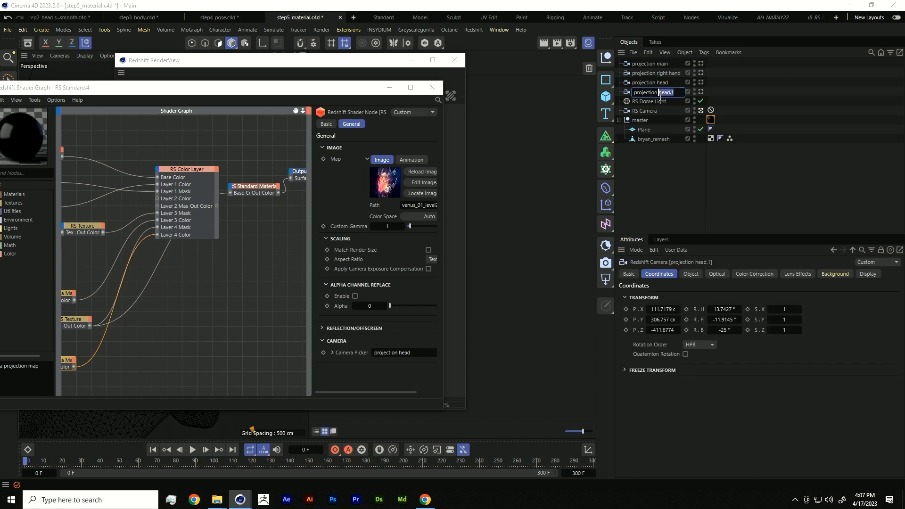
key("Return")
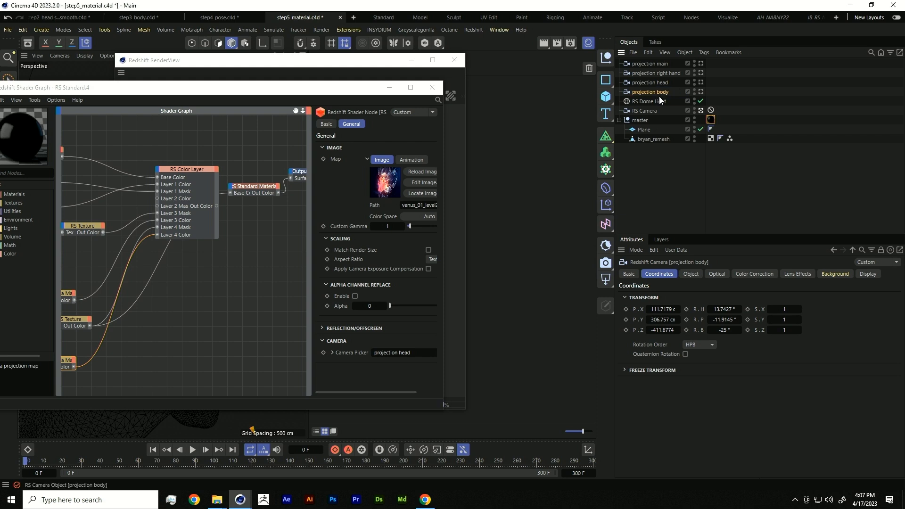
Assign the projection body camera to the Camera Picker of the RS Camera Map feeding Layer 4 Color.
middle_click_drag(100, 323, 135, 310)
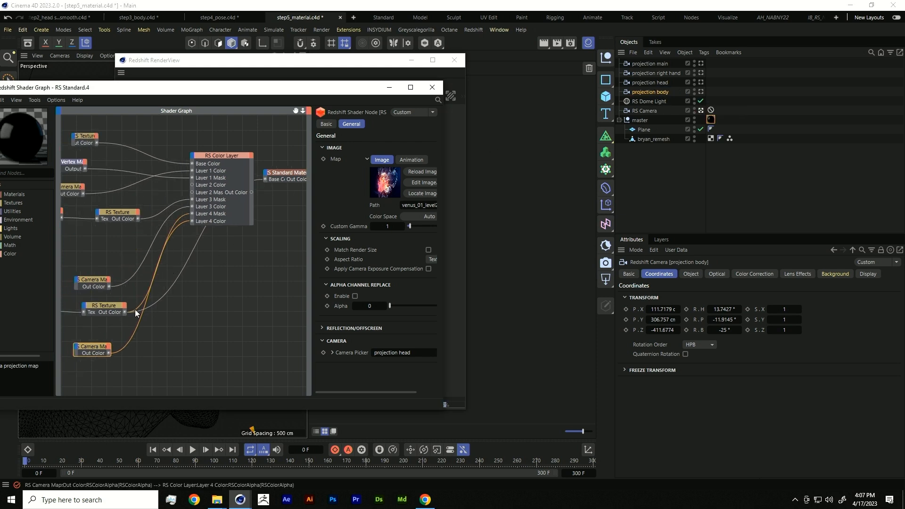
left_click(88, 348)
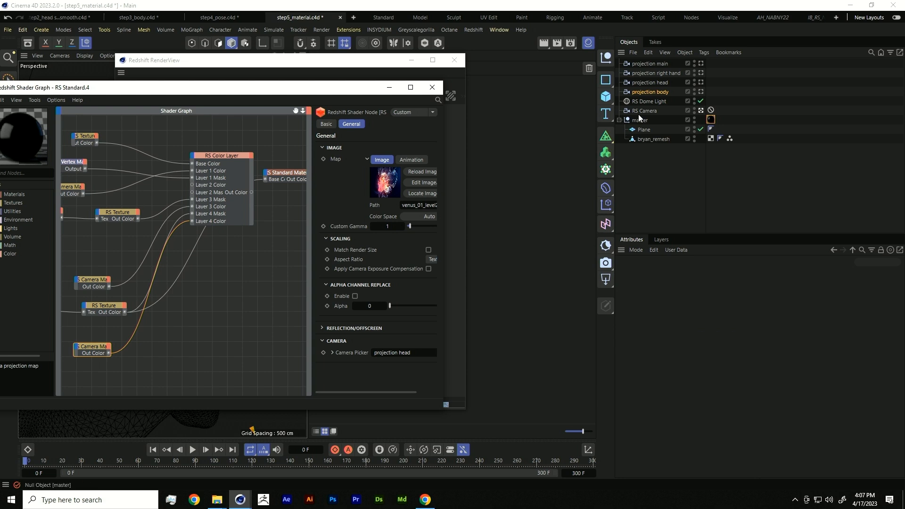
left_click_drag(648, 92, 489, 257)
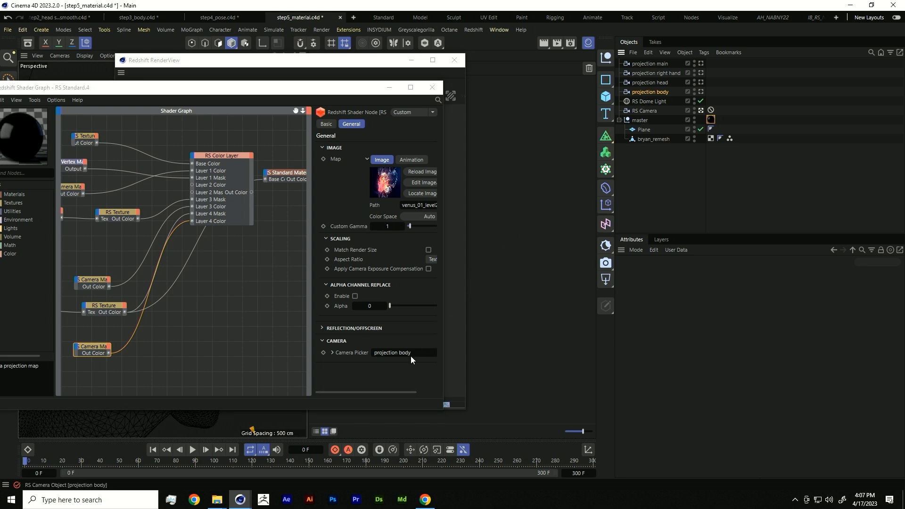
left_click(439, 87)
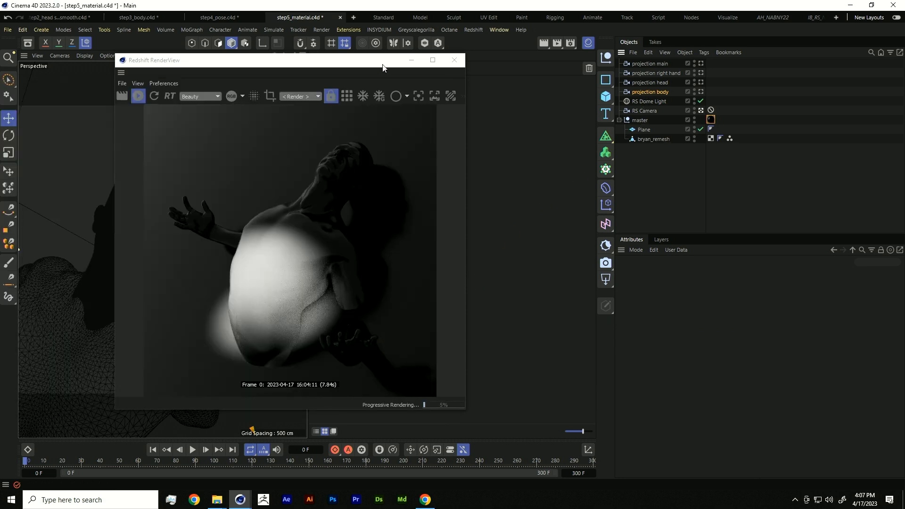
Reconnect the RS Color Layer's Out Color to the RS Standard Material's Base Color.
left_click_drag(374, 63, 520, 67)
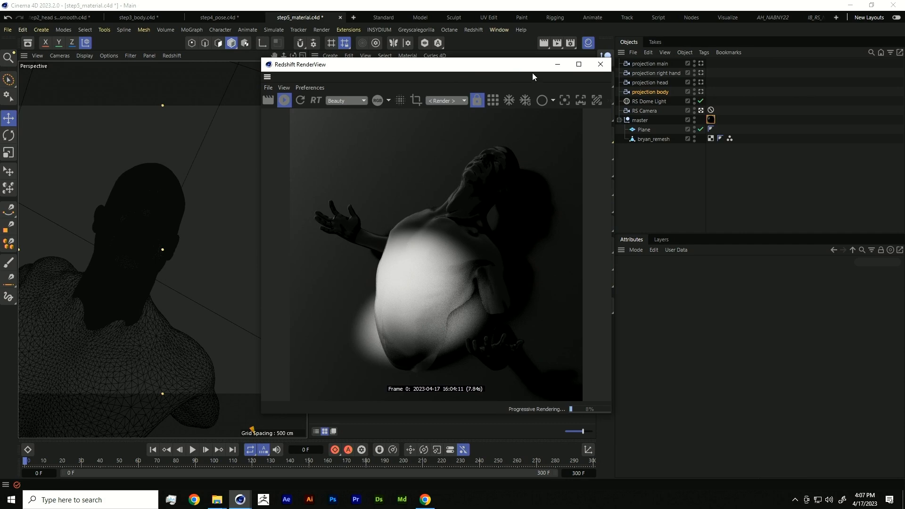
left_click(711, 121)
left_click(740, 356)
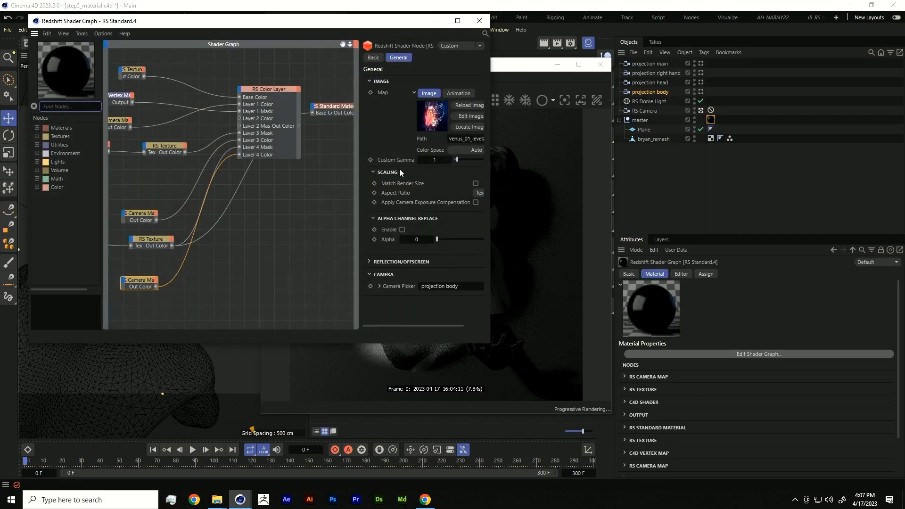
left_click_drag(299, 125, 312, 113)
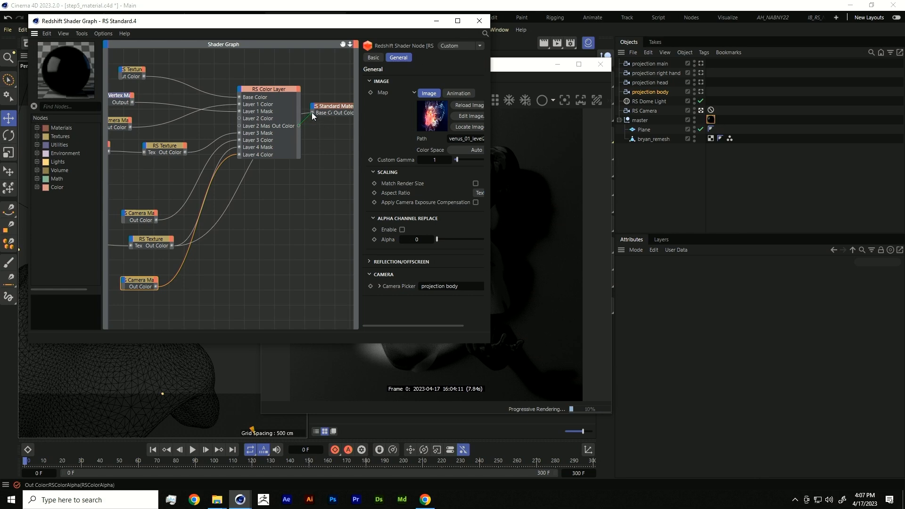
left_click(479, 21)
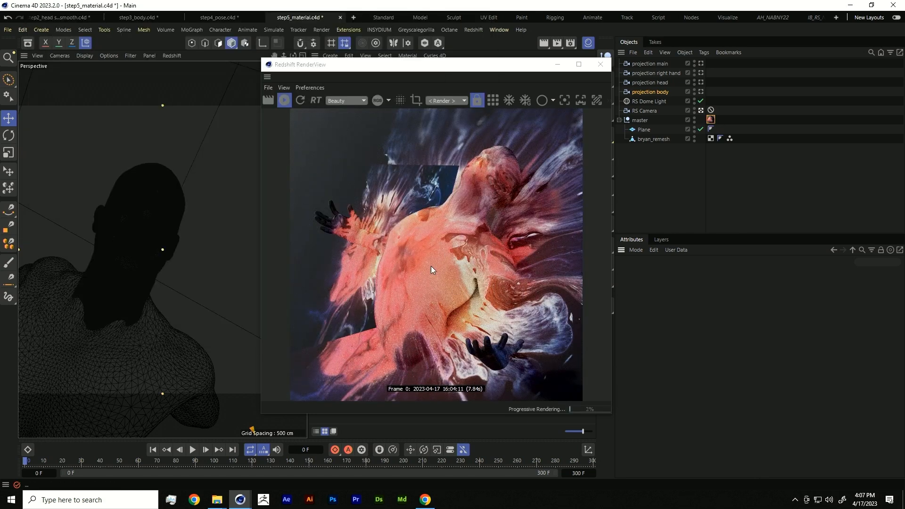
Look through the projection body camera and reframe it on the figure's back to adjust the projected body texture.
left_click(52, 55)
mouse_move(95, 96)
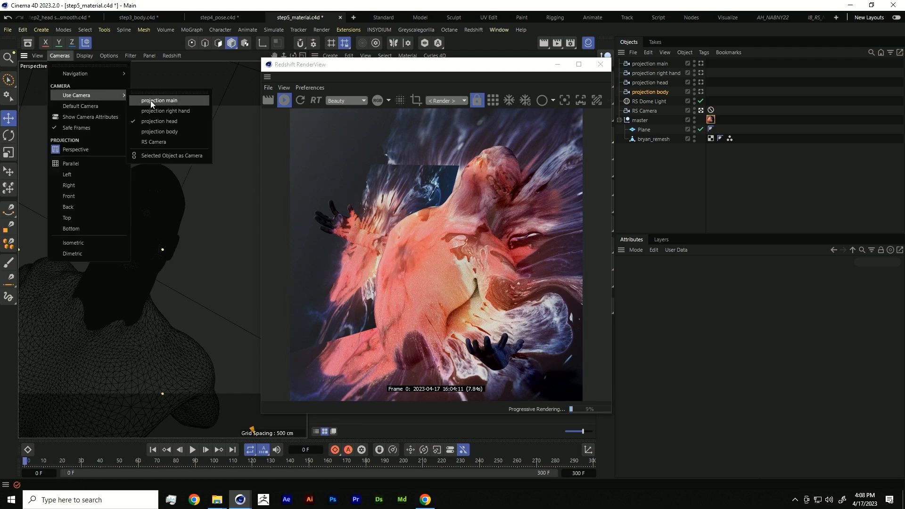
left_click(157, 135)
left_click_drag(167, 301, 168, 233, "alt")
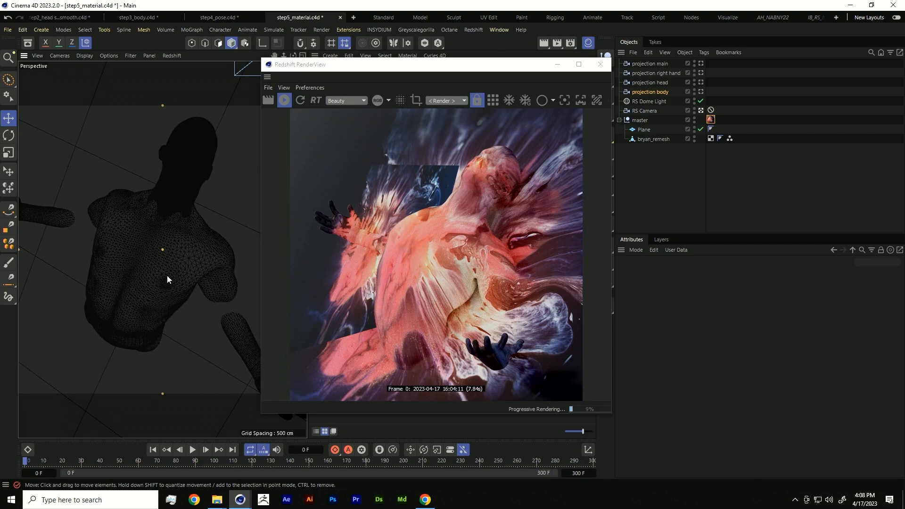
left_click_drag(167, 279, 144, 274, "alt")
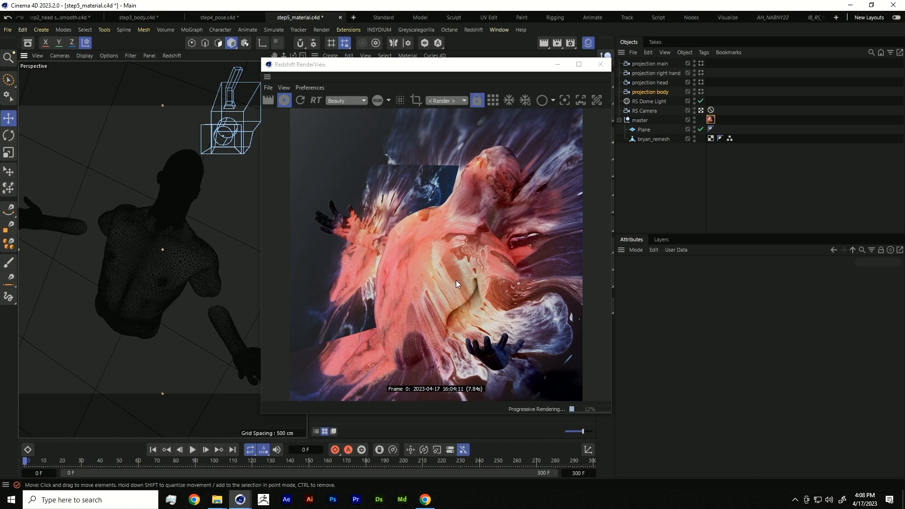
left_click_drag(158, 290, 151, 287, "alt")
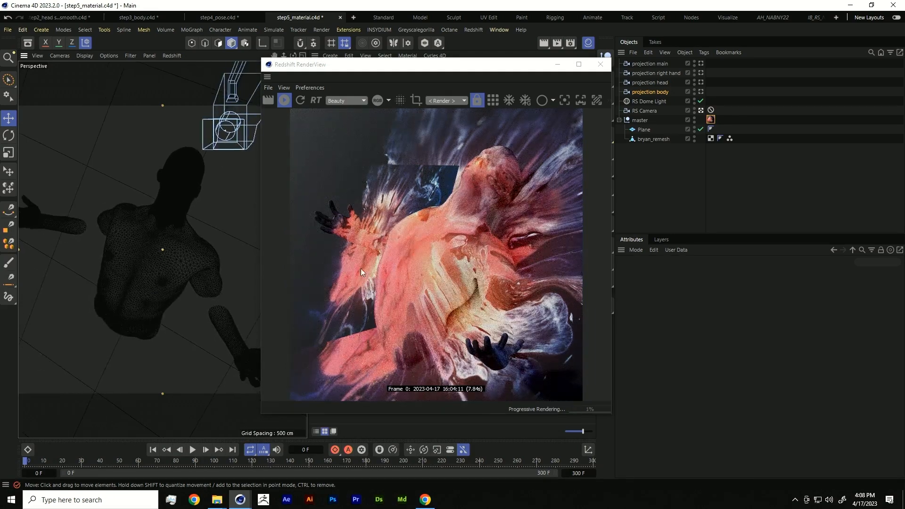
Replace the RS Dome Light with a new RS Area Light.
left_click_drag(504, 72, 203, 74)
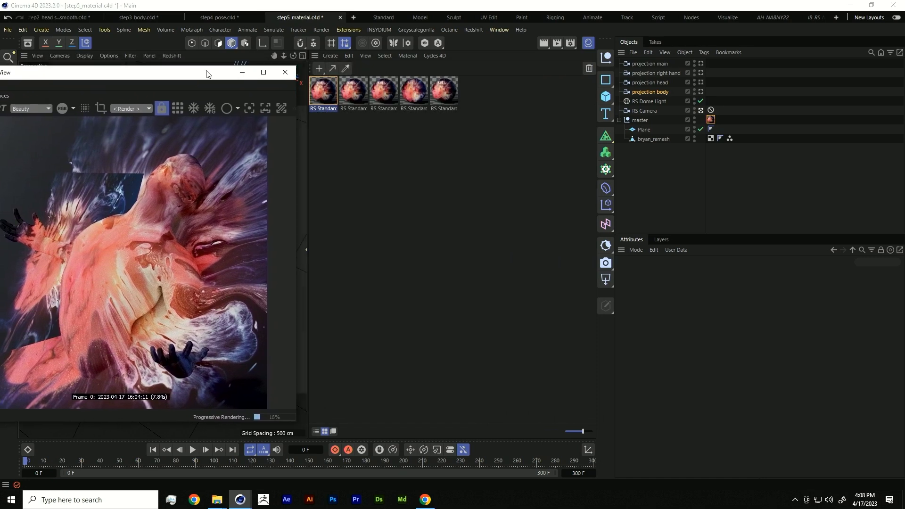
left_click(651, 100)
key("Delete")
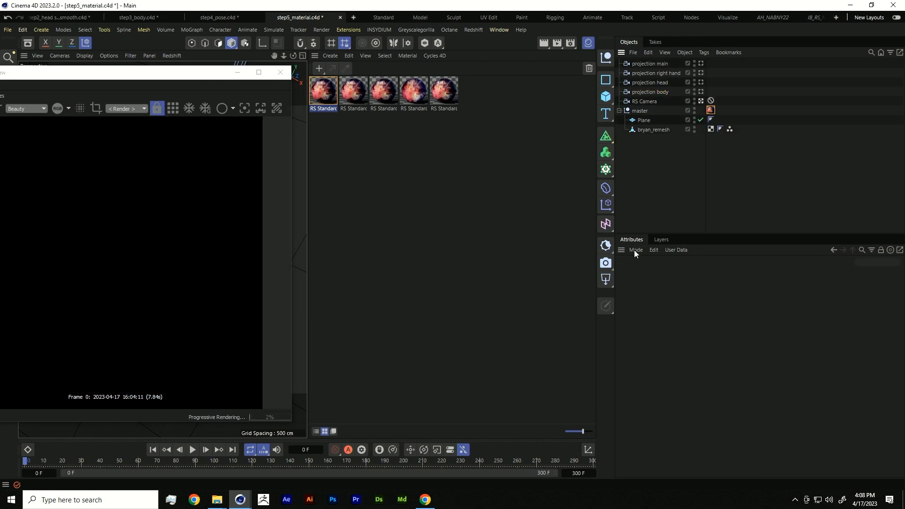
left_click(605, 278)
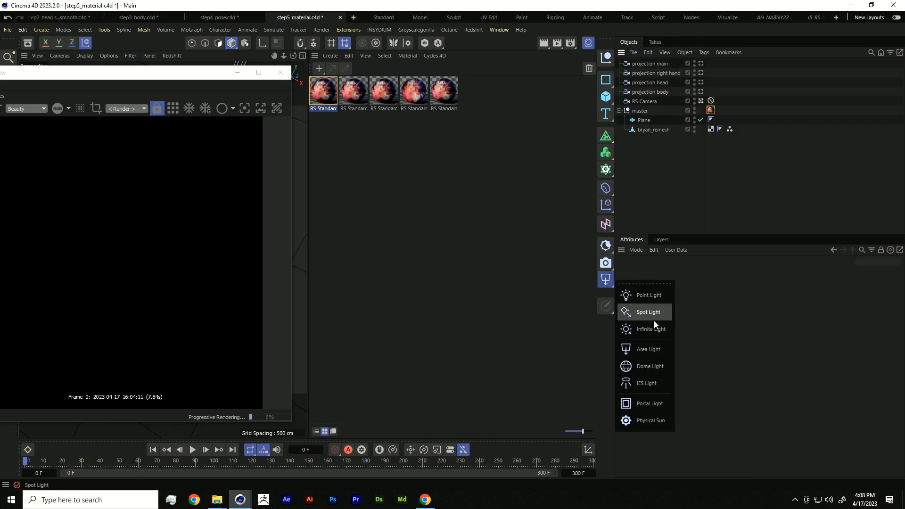
left_click(654, 352)
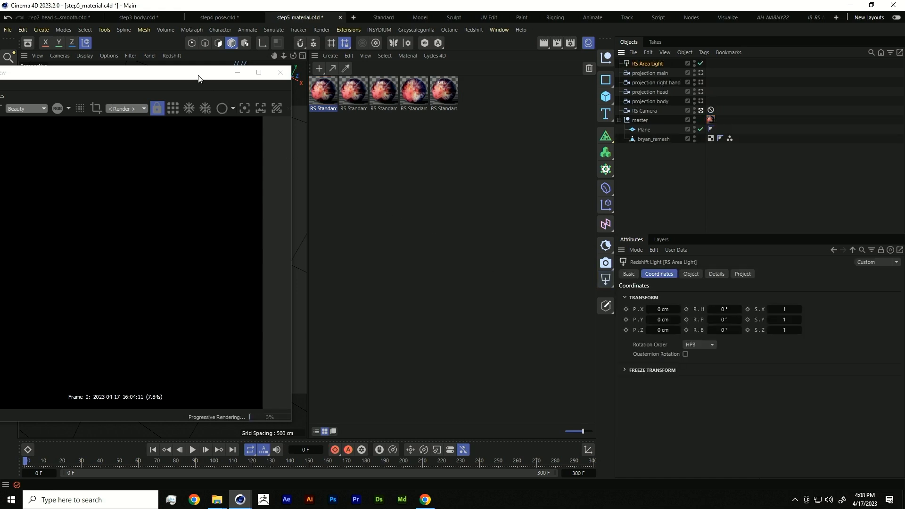
From the default camera view, move the area light away from the figure along its Z axis and rotate its pitch to -90°.
left_click_drag(198, 78, 530, 103)
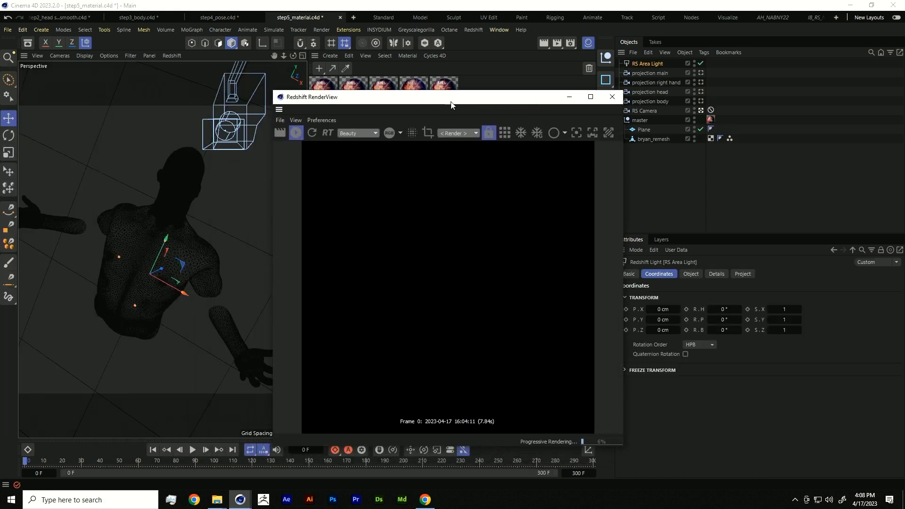
left_click(64, 56)
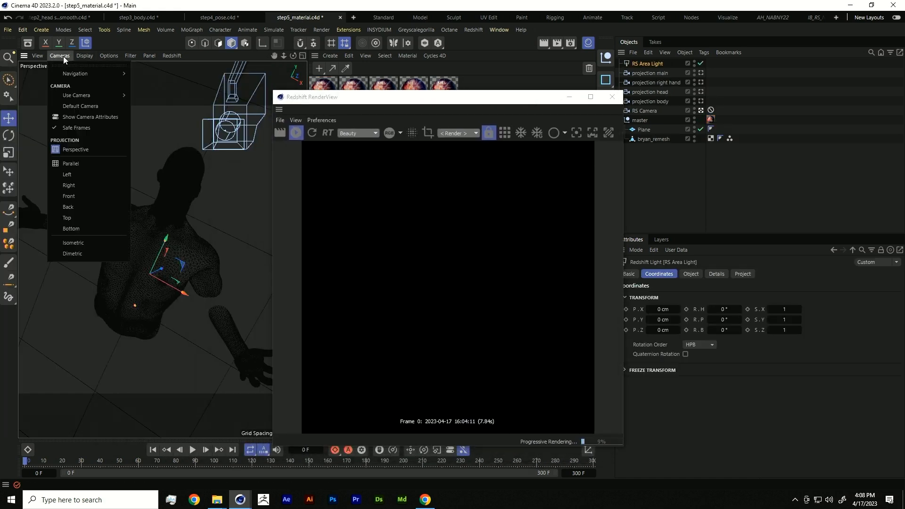
left_click(75, 105)
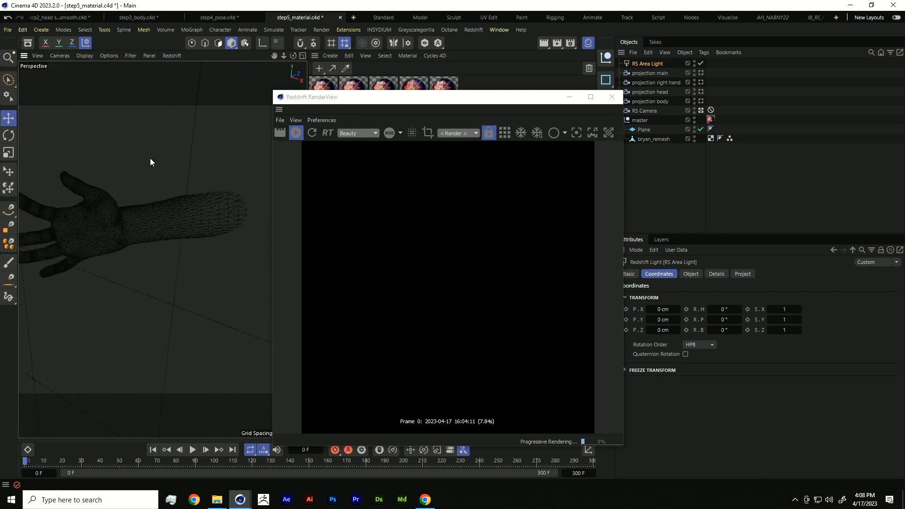
right_click_drag(198, 211, 184, 258, "alt")
left_click_drag(185, 259, 157, 279, "alt")
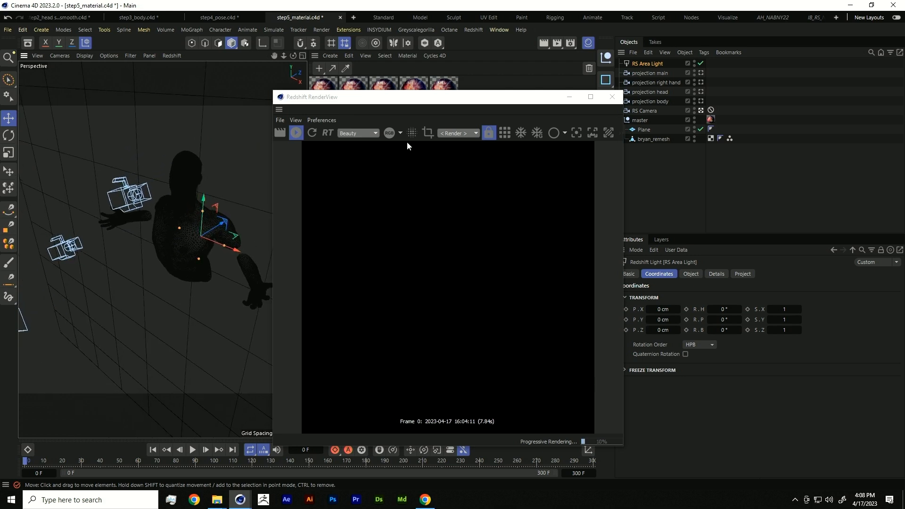
left_click_drag(463, 101, 488, 107)
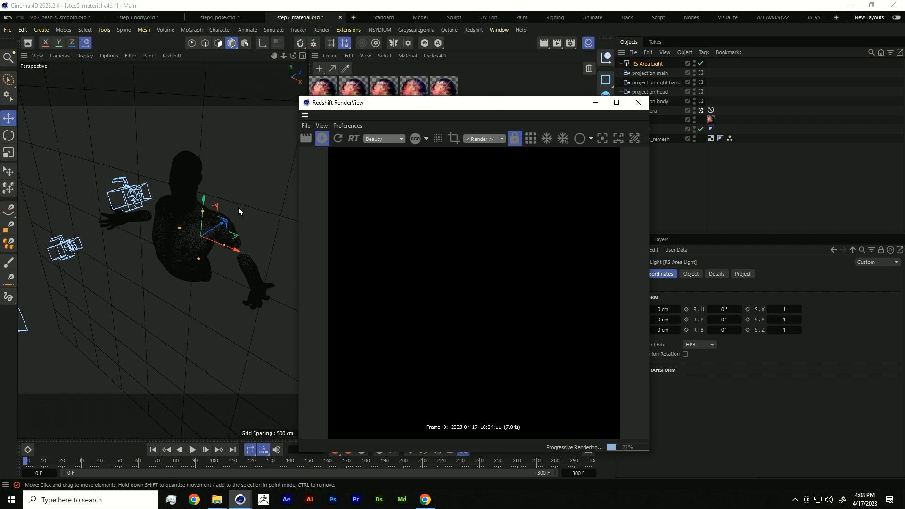
left_click_drag(225, 221, 173, 225)
key("r")
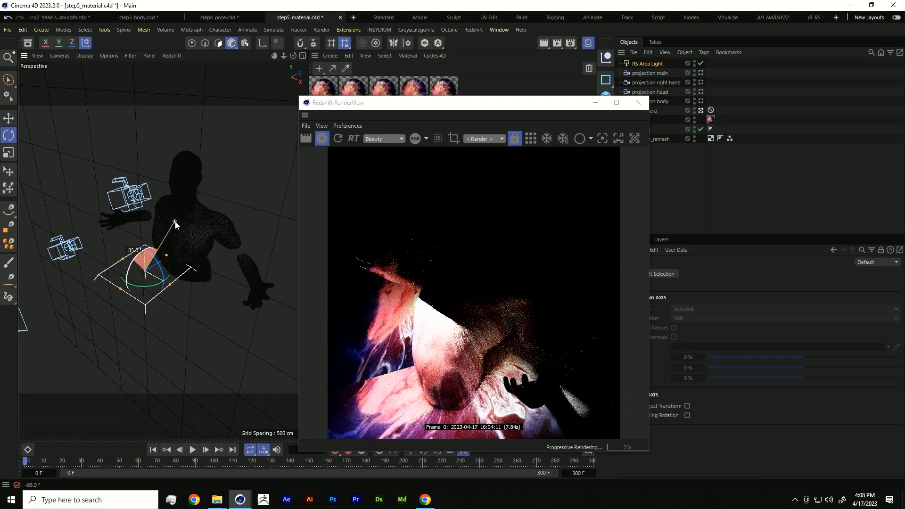
Raise the area light above the figure and shift it to about X 28, Y 520, Z -239 cm.
key("e")
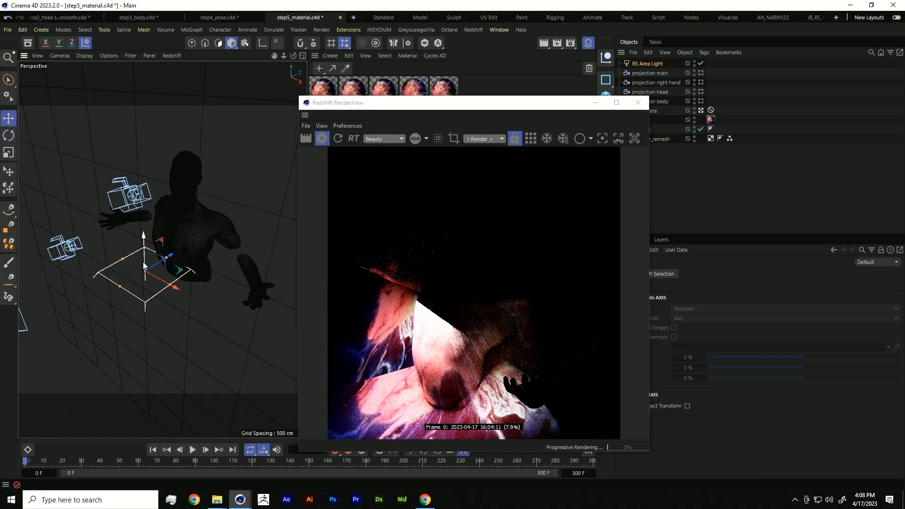
left_click_drag(143, 266, 183, 61)
left_click_drag(206, 180, 150, 197, "alt")
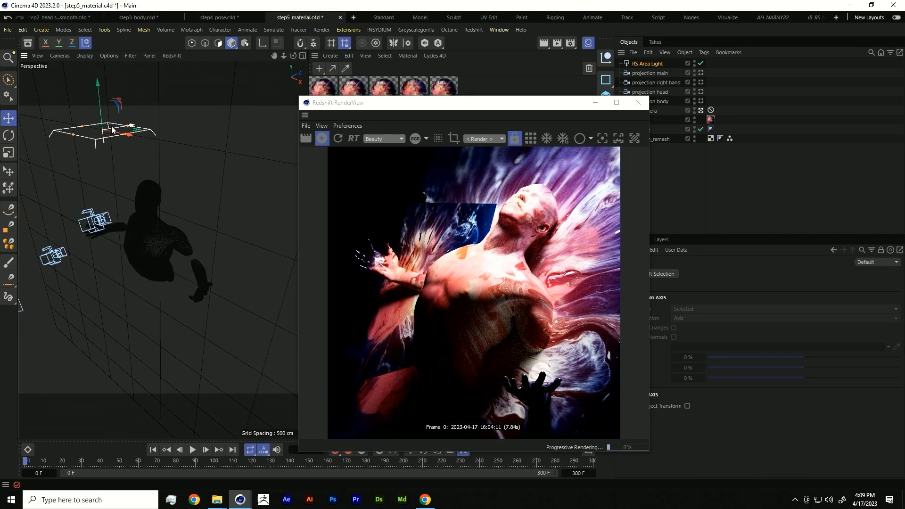
left_click_drag(112, 127, 119, 126)
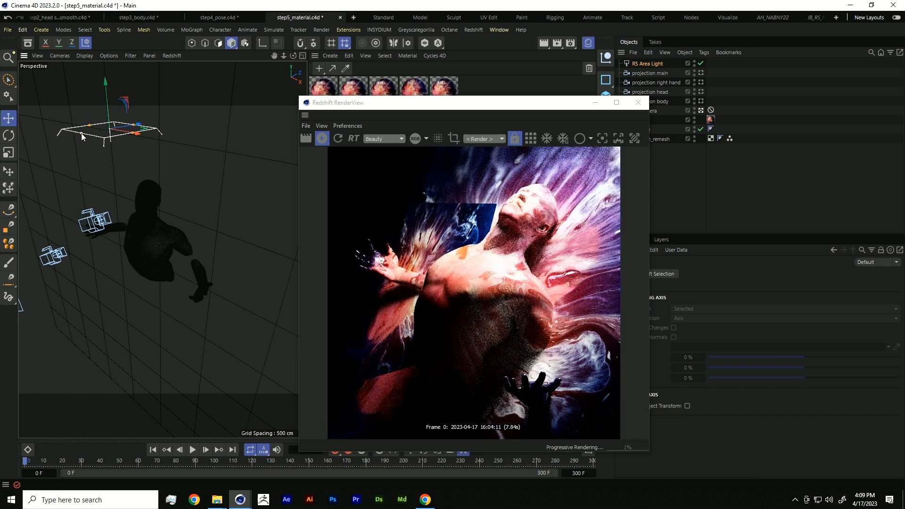
left_click_drag(141, 128, 152, 134)
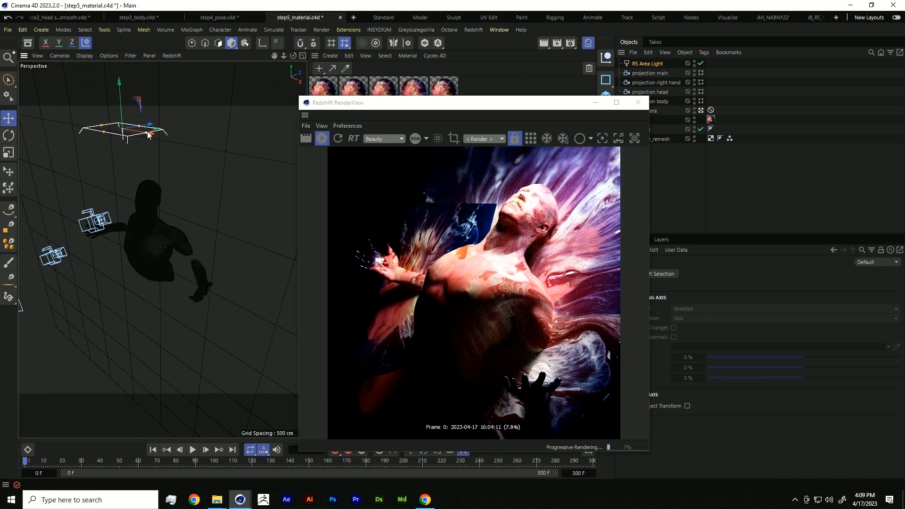
Set the RS Area Light's spread to 0.733 and its intensity to 12.
left_click_drag(462, 103, 304, 85)
left_click(653, 64)
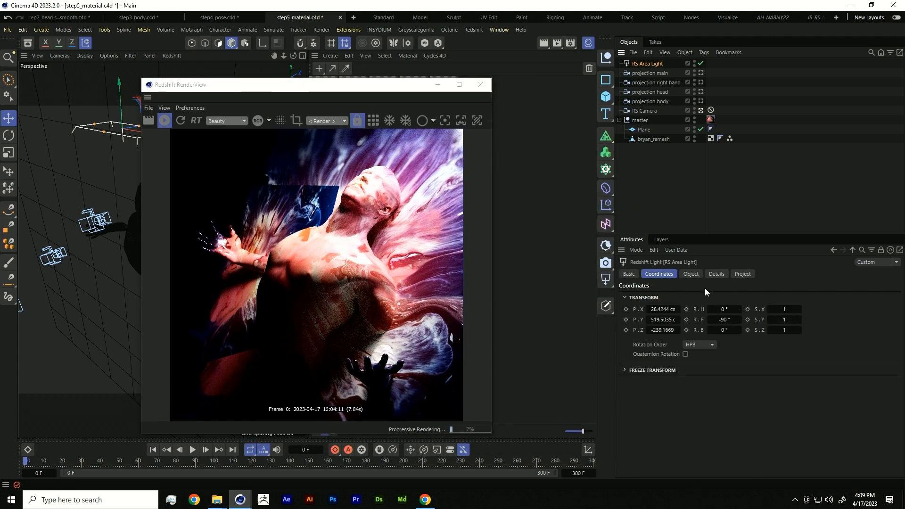
left_click(691, 274)
left_click_drag(789, 344, 740, 344)
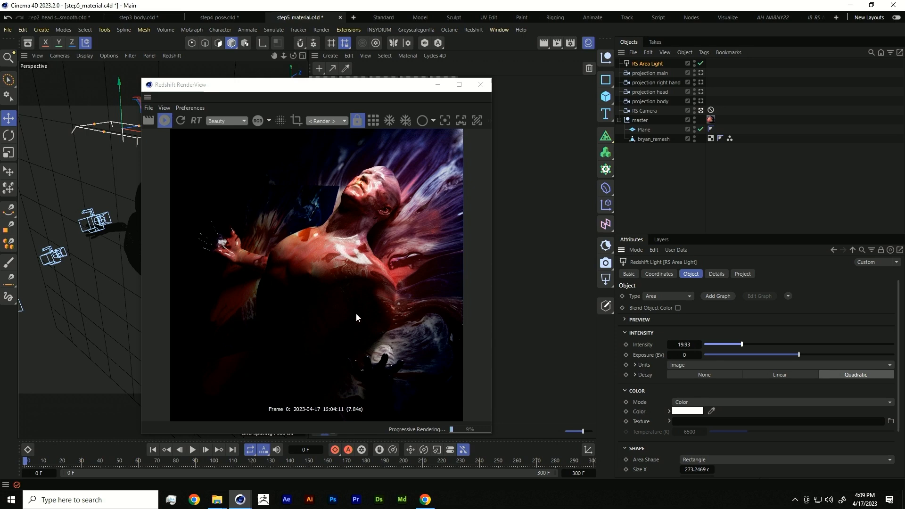
scroll(646, 446, "down", 3)
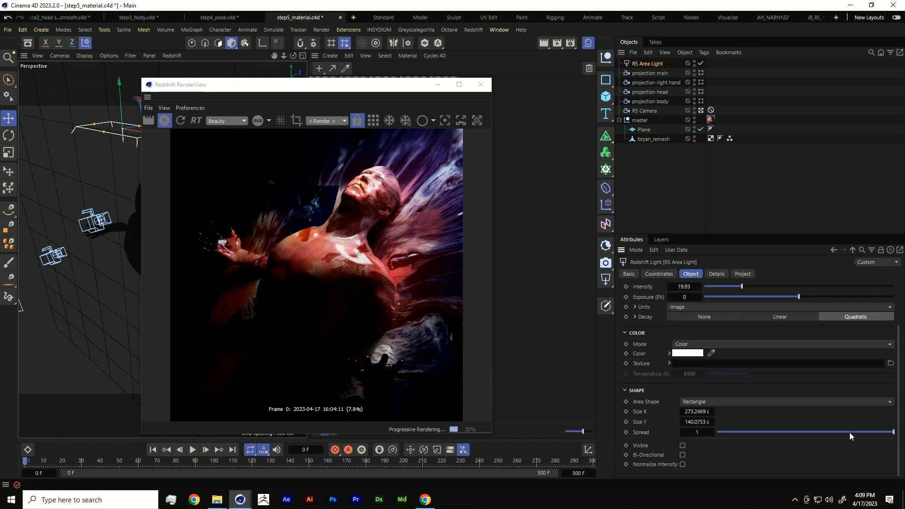
left_click_drag(850, 432, 827, 435)
left_click_drag(781, 436, 847, 434)
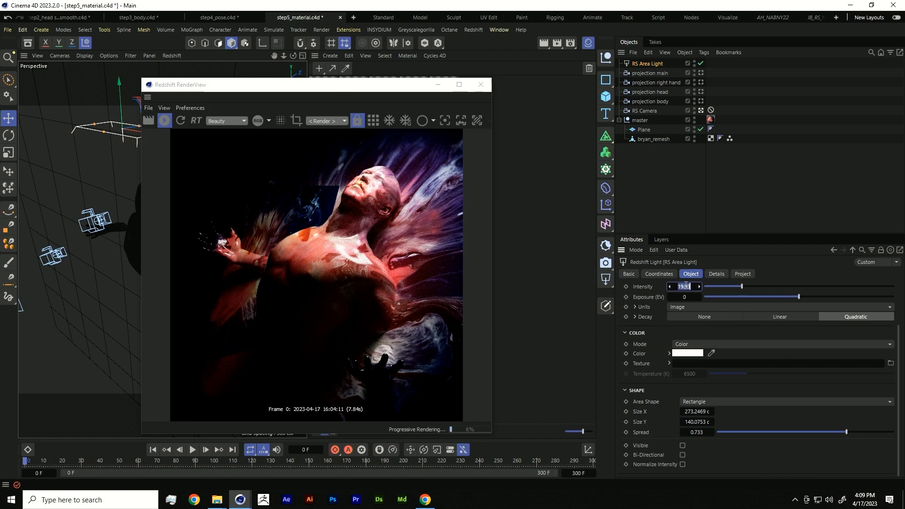
left_click_drag(686, 286, 679, 283)
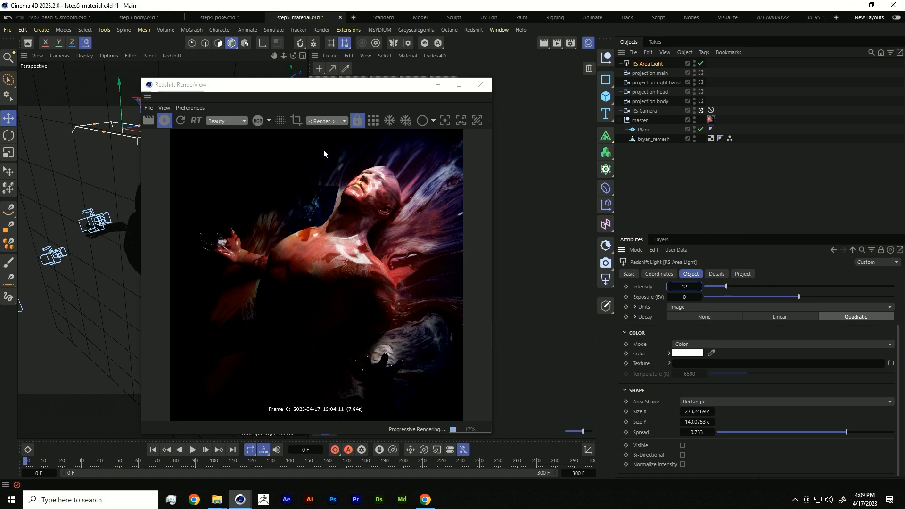
Duplicate the RS Area Light and rotate the copy upright, placing it beside the figure's outstretched arm.
left_click_drag(378, 88, 490, 112)
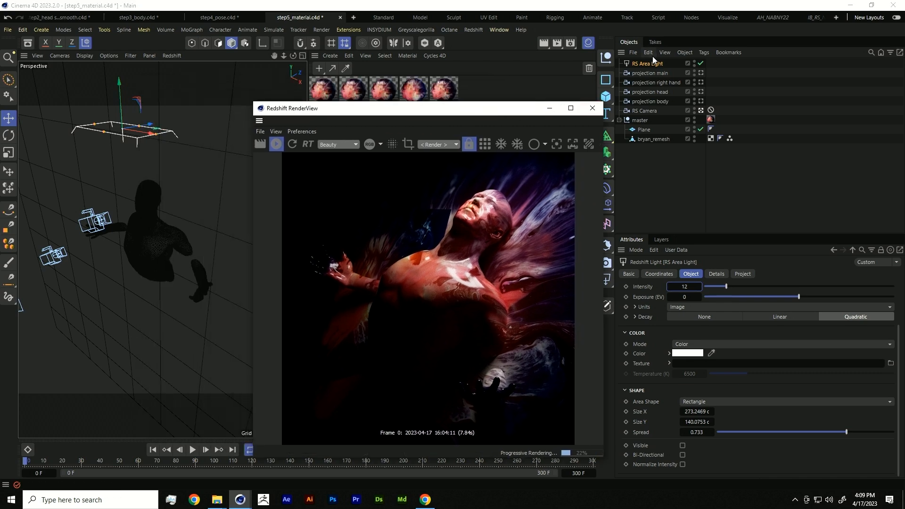
left_click_drag(656, 64, 652, 70, "ctrl")
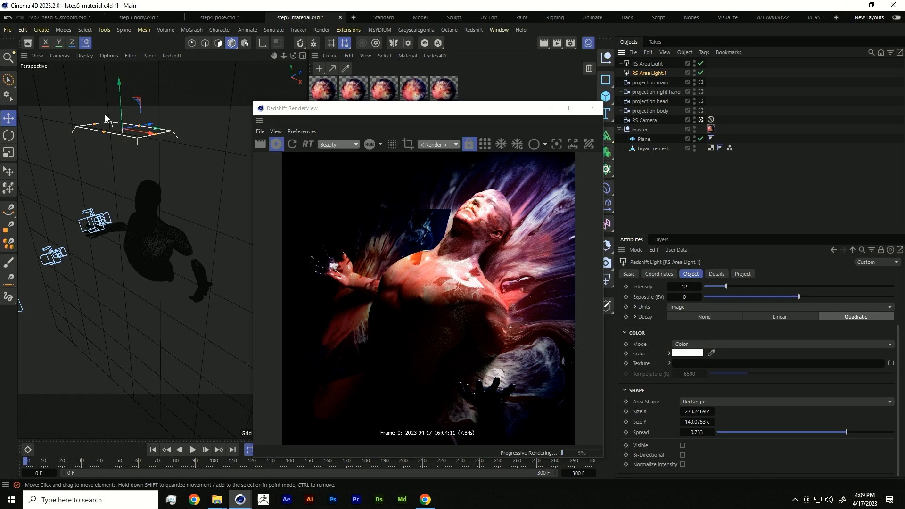
key("r")
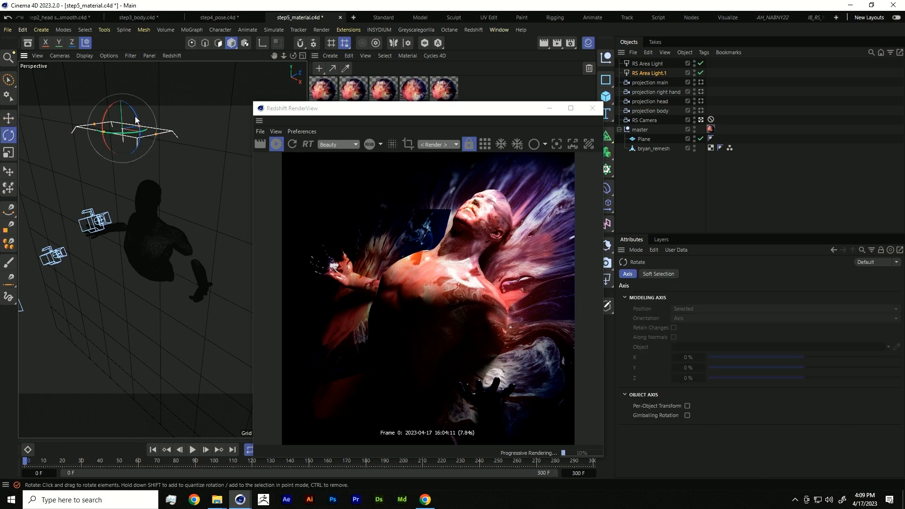
left_click_drag(137, 117, 154, 225)
key("e")
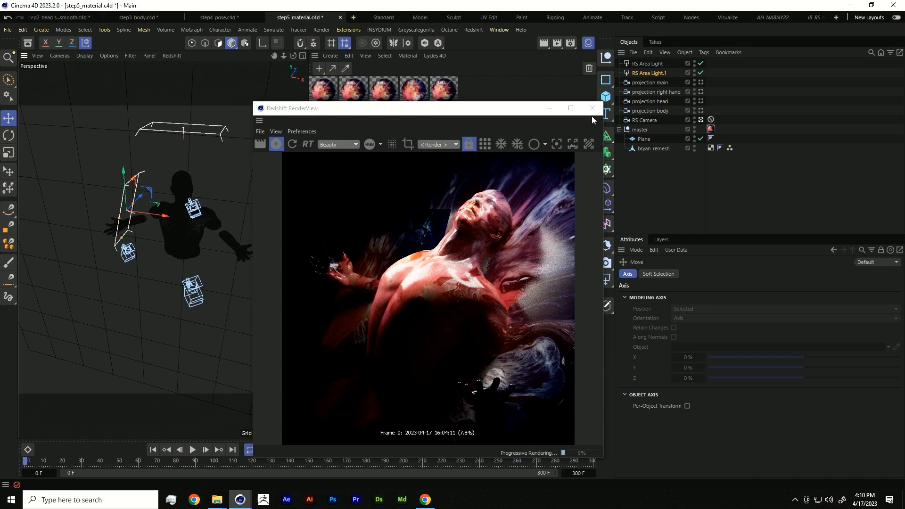
Look through the duplicated light as a camera and orbit it to about X -610, Y 9, Z -298 cm, aimed at the figure.
left_click(649, 74)
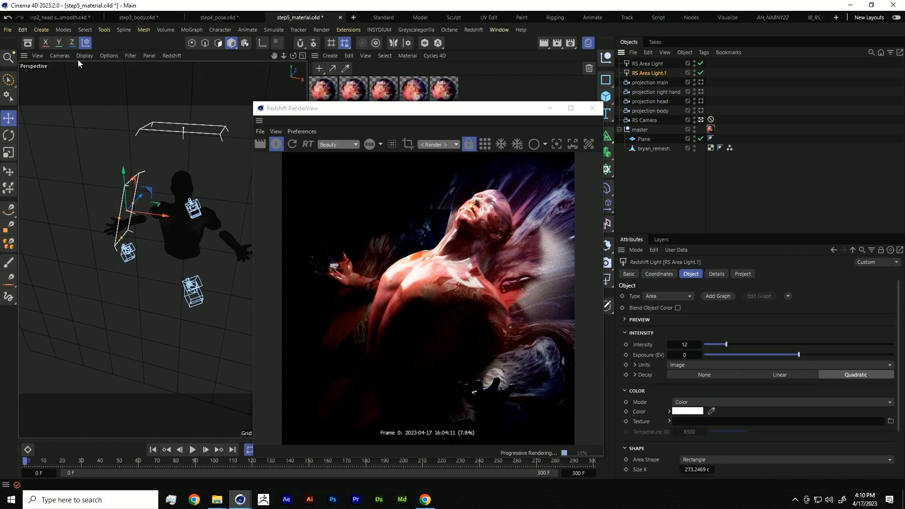
left_click(66, 55)
mouse_move(75, 92)
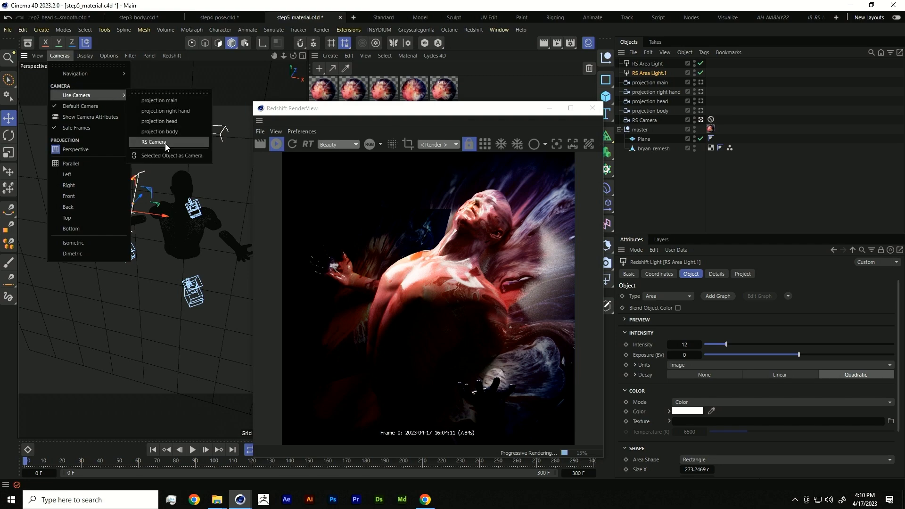
left_click(165, 156)
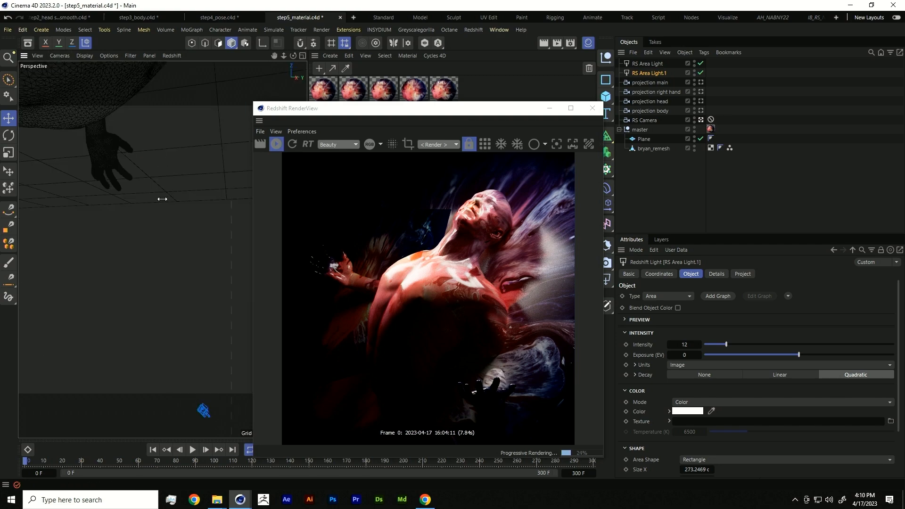
left_click_drag(163, 198, 147, 176, "alt")
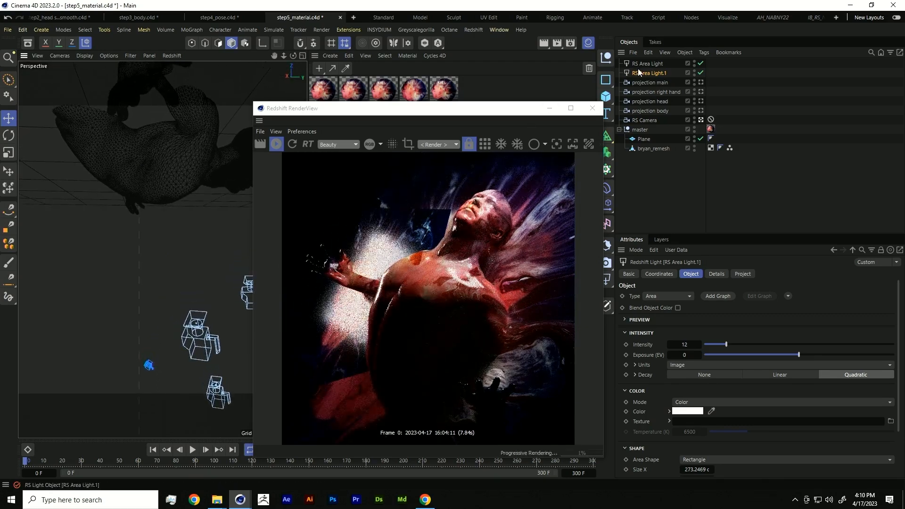
Set the light's bank rotation to 0° and steer it through its own view to about X -374, Y -53, Z -167 cm.
left_click(660, 273)
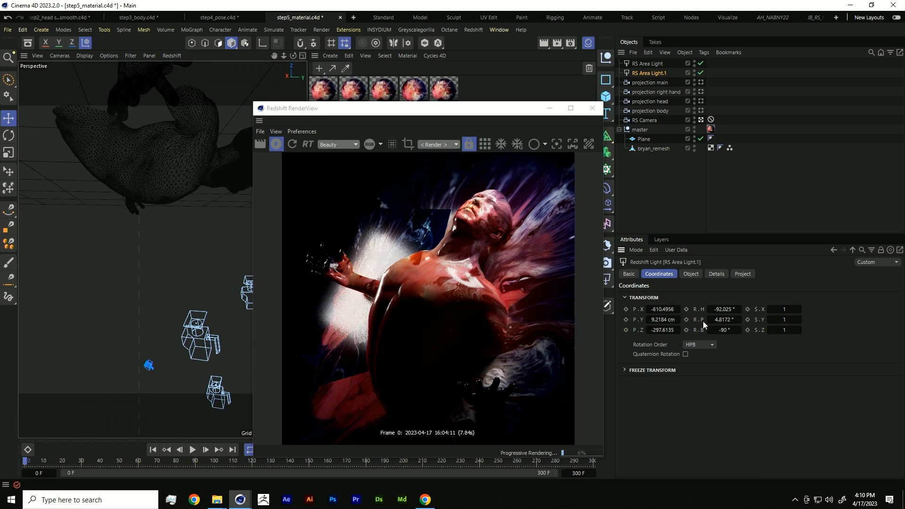
type("0")
key("Return")
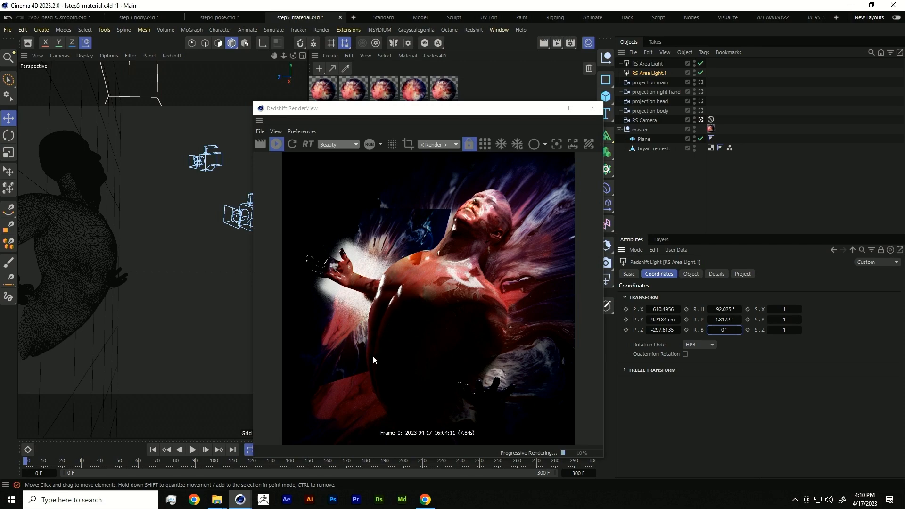
left_click_drag(56, 270, 87, 270, "alt")
right_click_drag(92, 268, 104, 257, "alt")
left_click_drag(101, 257, 86, 243, "alt")
right_click_drag(85, 244, 72, 231, "alt")
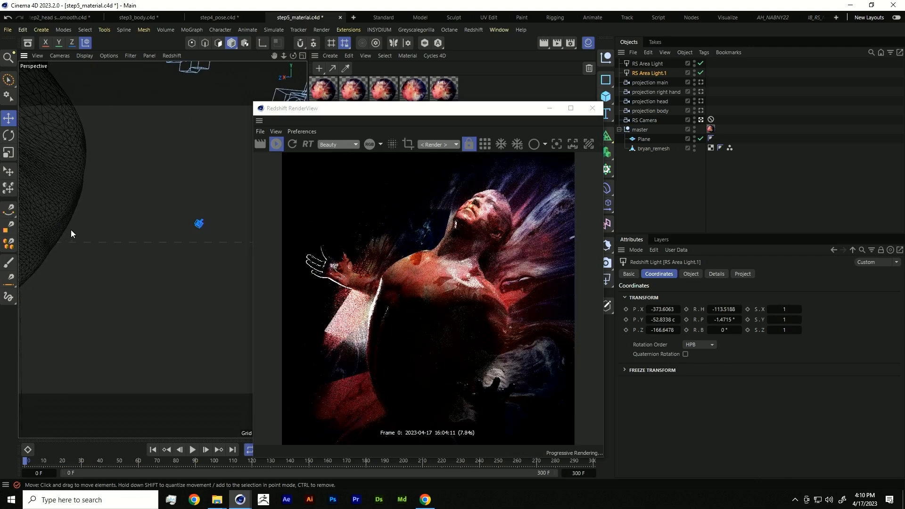
From the default camera in a four-view layout, move the side light to about X -253 cm and resize it to about 98 by 371 cm.
left_click(303, 55)
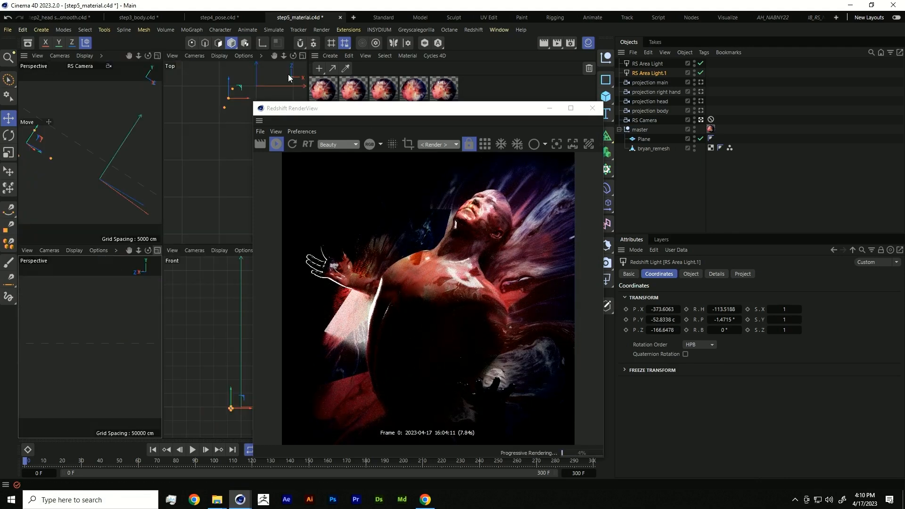
left_click(48, 251)
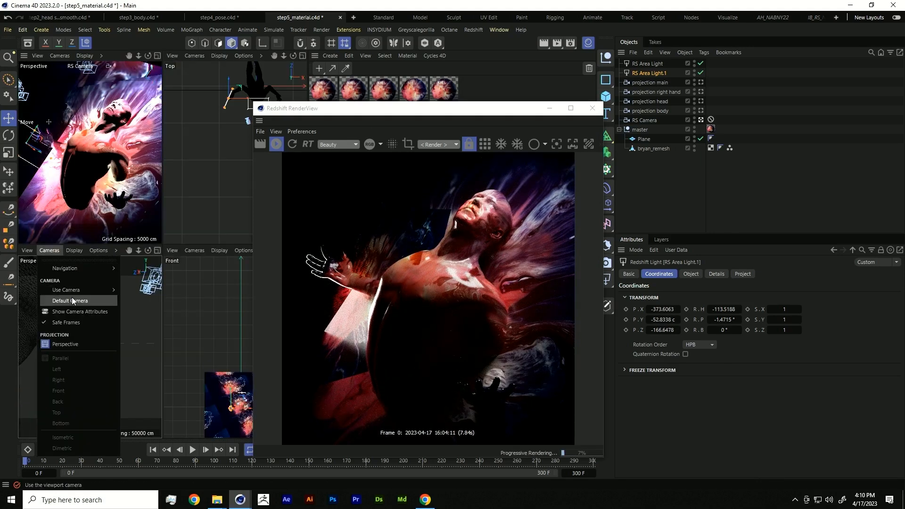
left_click(71, 298)
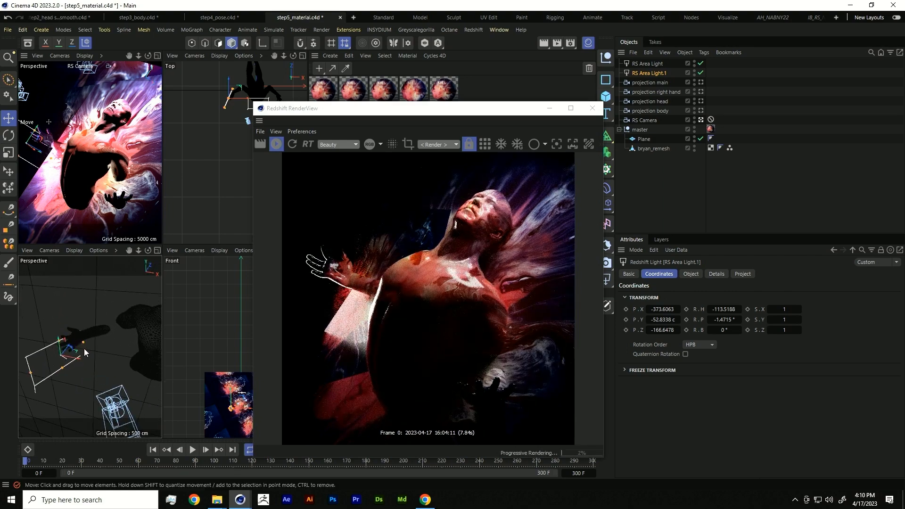
left_click_drag(82, 343, 94, 362)
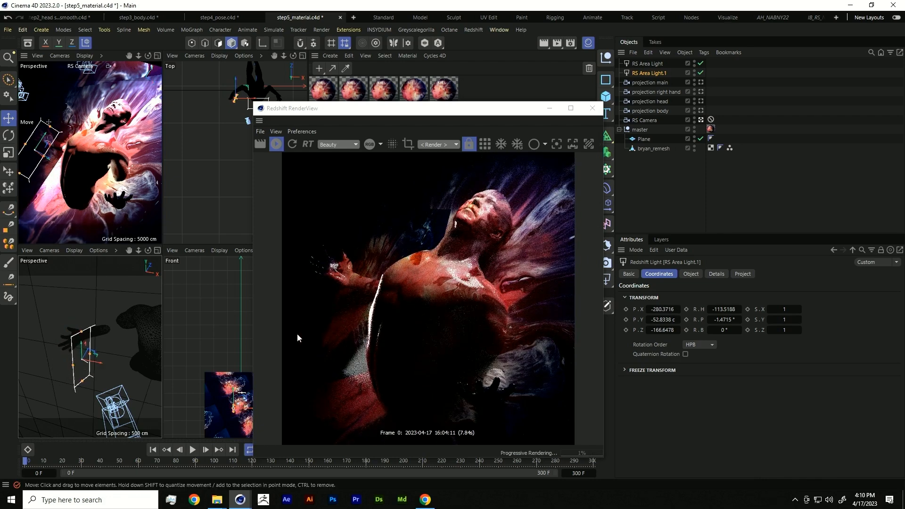
left_click_drag(79, 334, 81, 314)
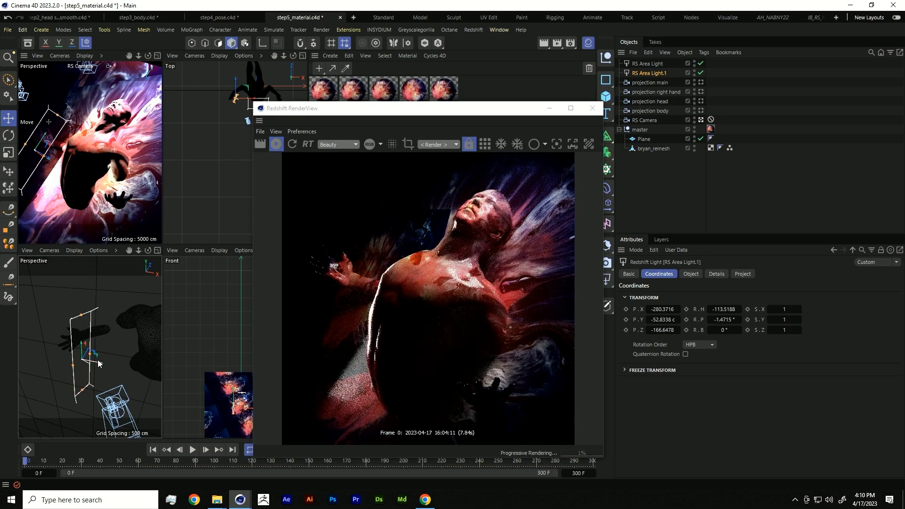
left_click_drag(99, 352, 104, 373)
Rotate the tall side light to a heading of about -132° and set its spread to 0.76.
key("r")
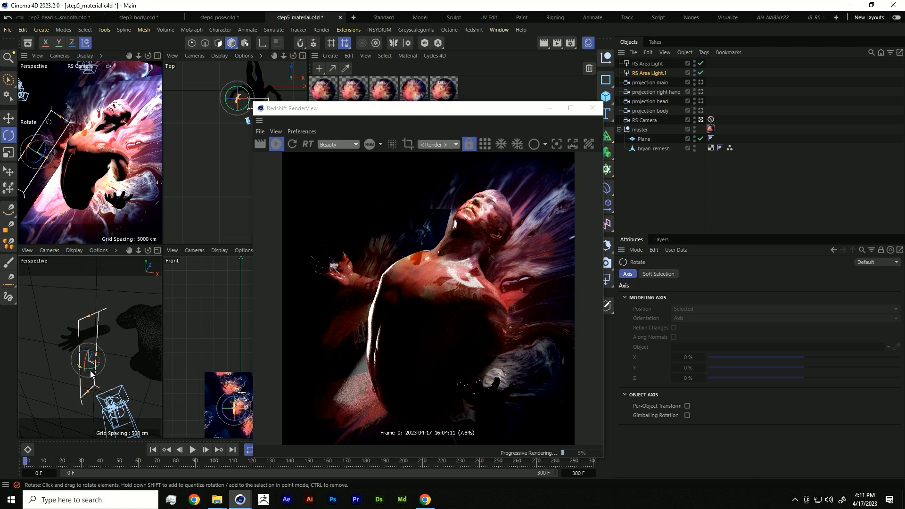
left_click_drag(92, 375, 85, 377)
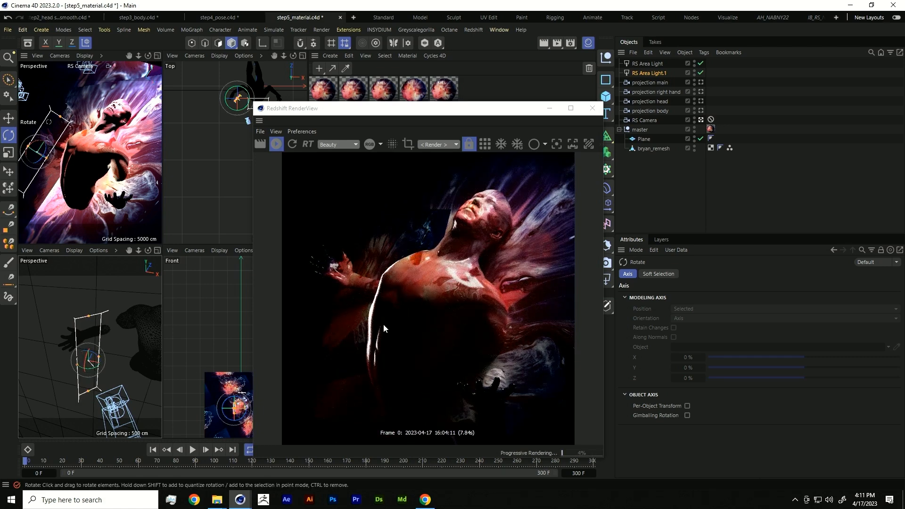
left_click(658, 75)
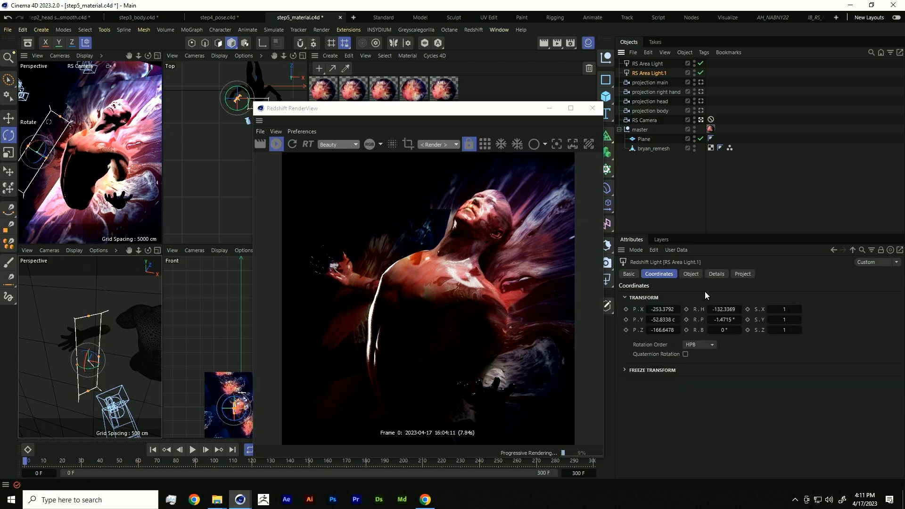
left_click(690, 275)
scroll(672, 468, "down", 3)
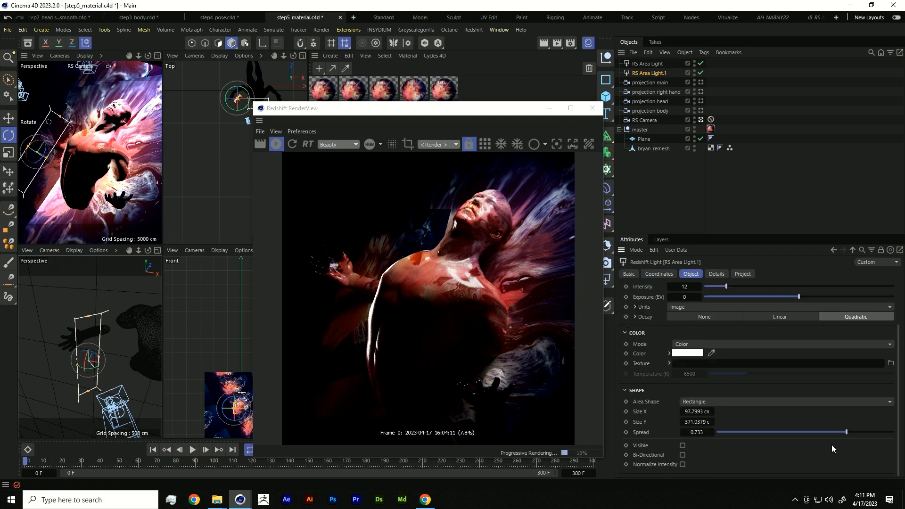
mouse_move(852, 431)
left_mouse_down()
mouse_move(873, 435)
mouse_move(850, 438)
left_mouse_up()
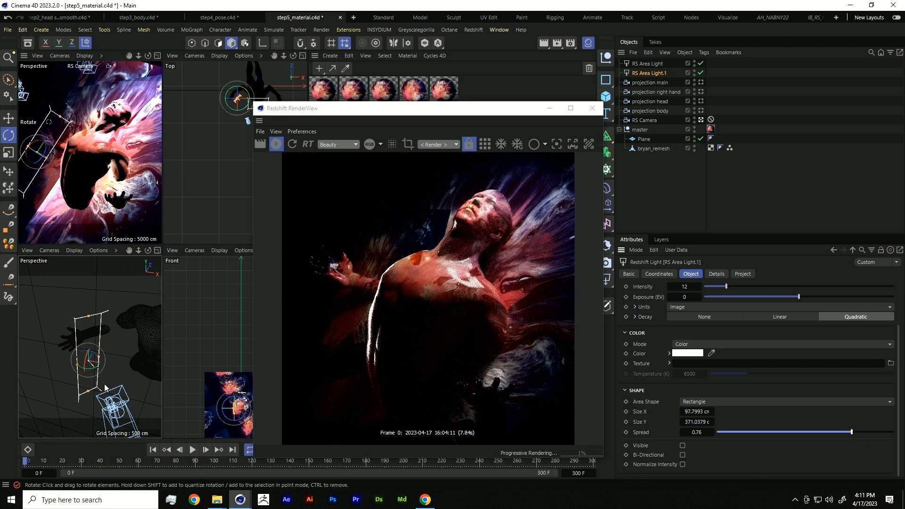
Shift the tall side light slightly to refine the rim highlight along the figure's shoulder and arm.
left_click_drag(90, 376, 109, 356, "alt")
key("e")
key("w")
key("w")
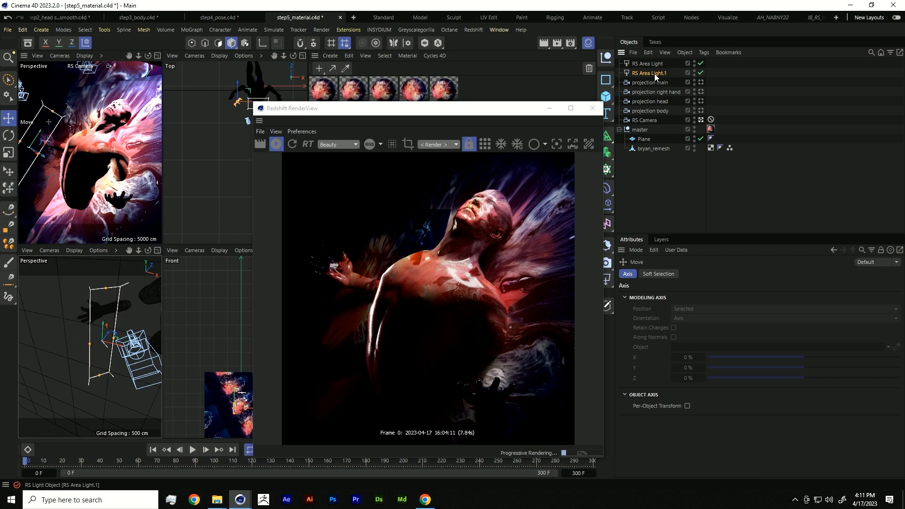
Duplicate the tall side light and place the copy on the opposite side of the figure, rotated toward the body.
left_click_drag(654, 73, 652, 78, "ctrl")
left_click_drag(125, 318, 160, 306, "alt")
key("r")
left_click_drag(137, 362, 110, 370, "alt")
scroll(125, 355, "up", 4)
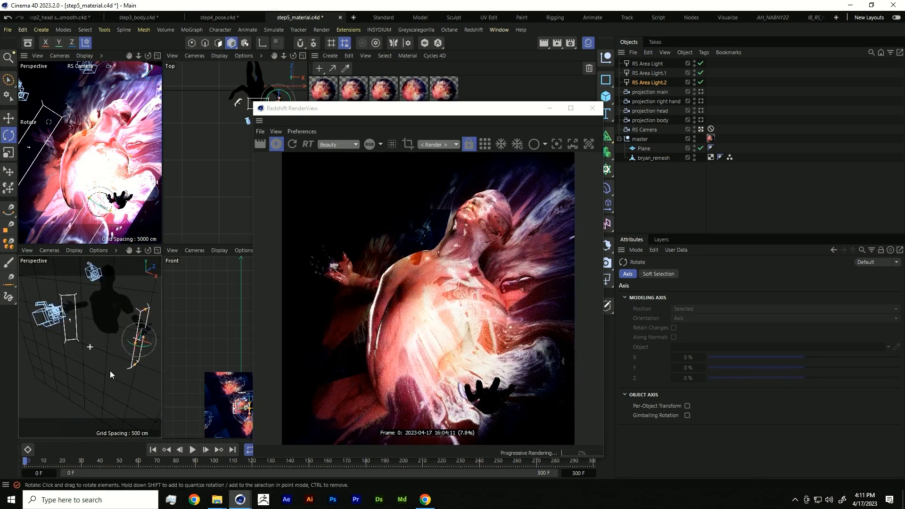
middle_click_drag(110, 370, 66, 378, "alt")
Move the opposite-side light farther out, rotate it to reach the lower hand, and set its intensity to 2.
key("e")
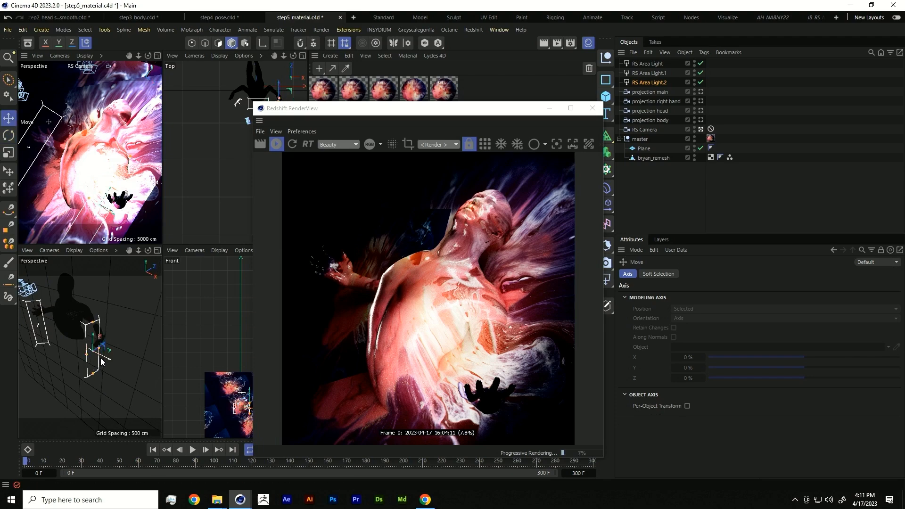
mouse_move(102, 359)
left_mouse_down()
mouse_move(111, 364)
mouse_move(105, 369)
left_mouse_up()
key("r")
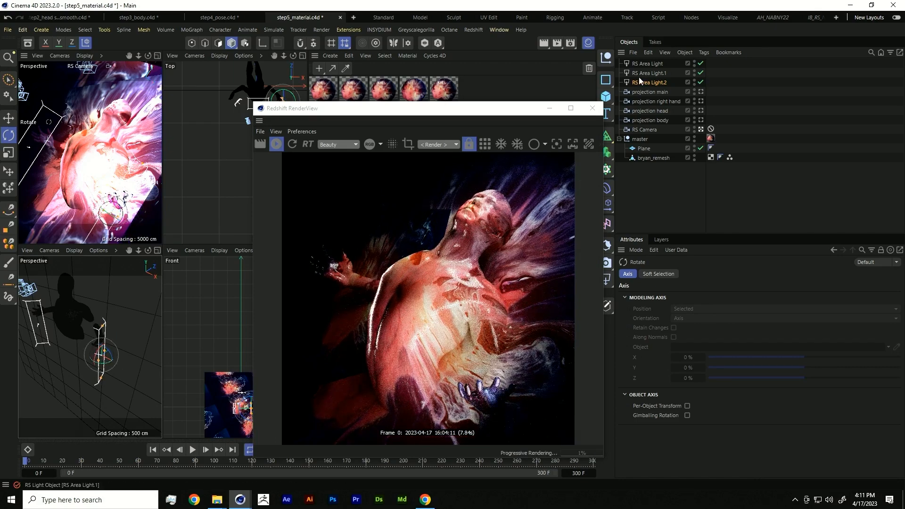
left_click(639, 83)
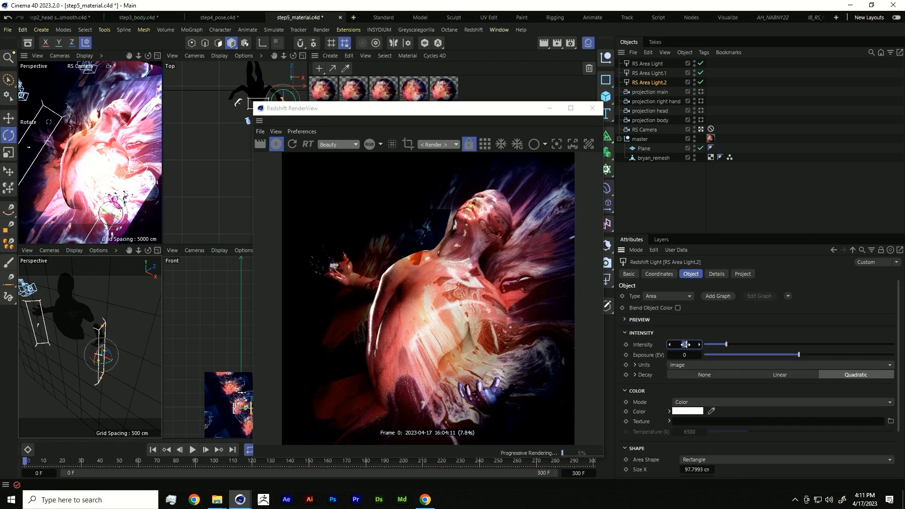
left_click_drag(685, 344, 685, 345)
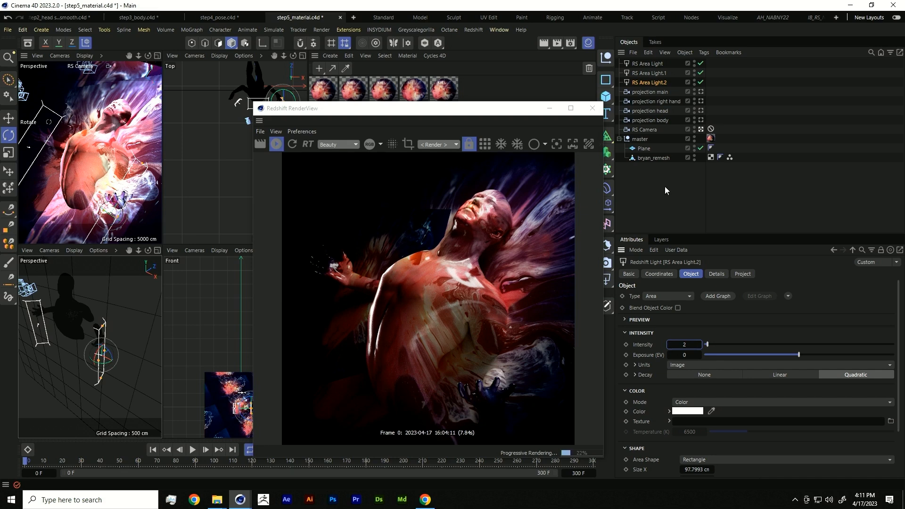
Duplicate the intensity 2 light and look through the copy as a camera in the lower perspective view.
left_click_drag(651, 81, 651, 88, "ctrl")
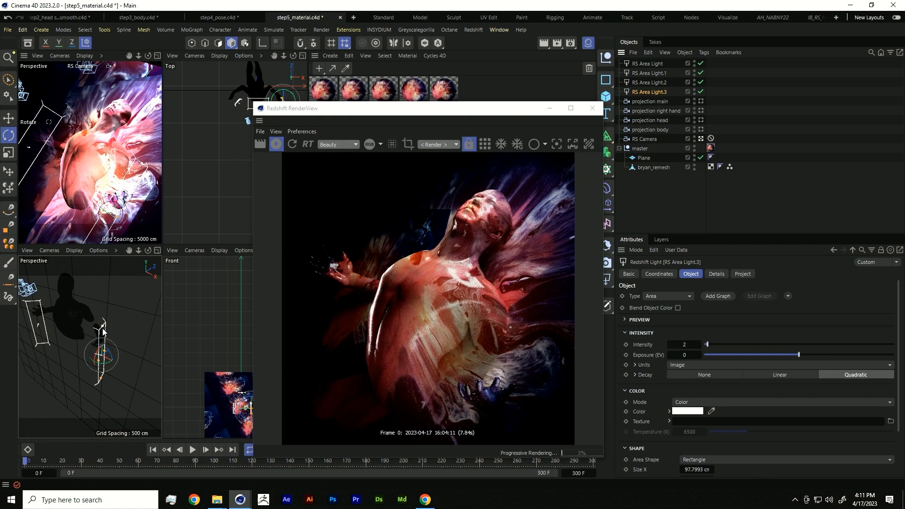
left_click_drag(103, 326, 102, 345)
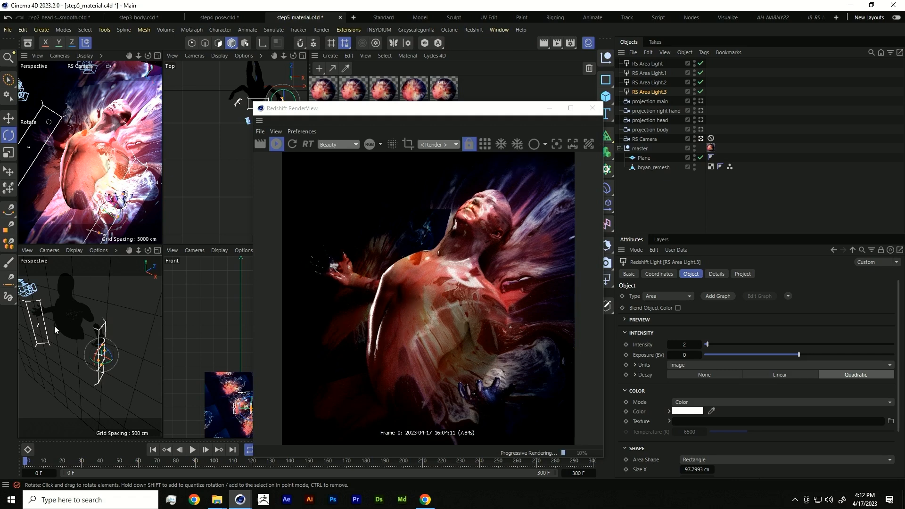
left_click(49, 250)
mouse_move(66, 291)
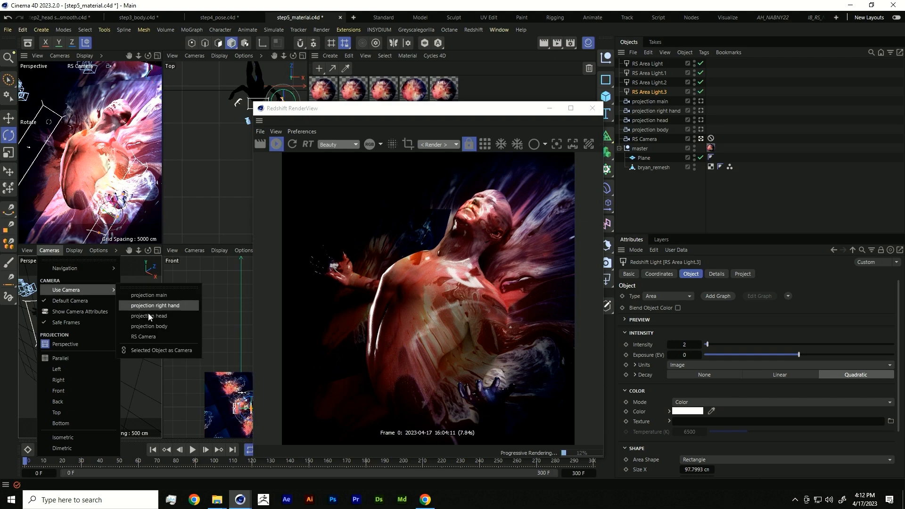
left_click(151, 351)
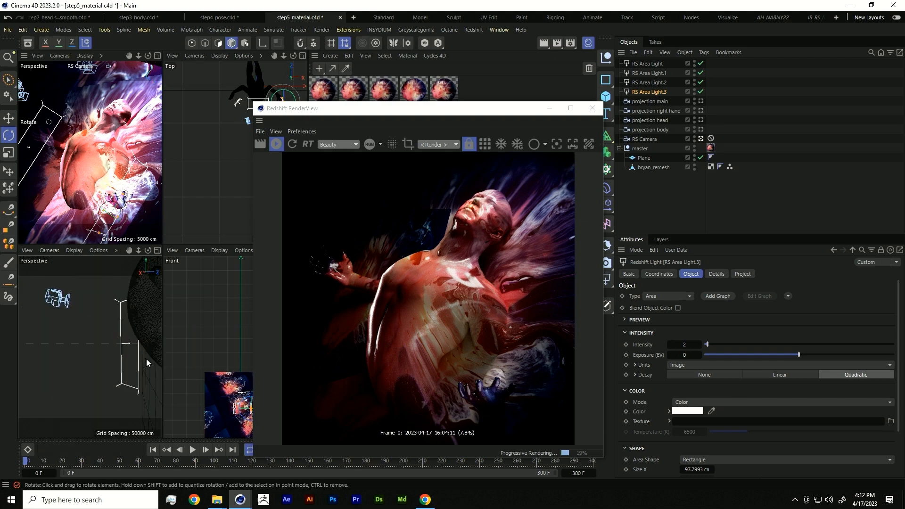
Steer the new light through its own view to a position near the figure's raised hand, aiming it at the palm and fingers.
scroll(138, 330, "down", 2)
left_click_drag(137, 340, 181, 348, "alt")
scroll(94, 336, "up", 5)
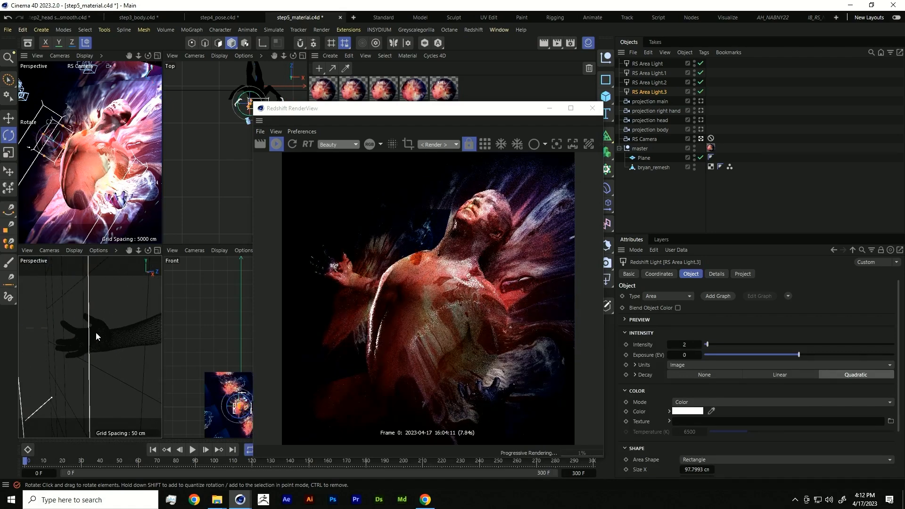
left_click_drag(76, 336, 259, 348, "alt")
scroll(62, 344, "up", 4)
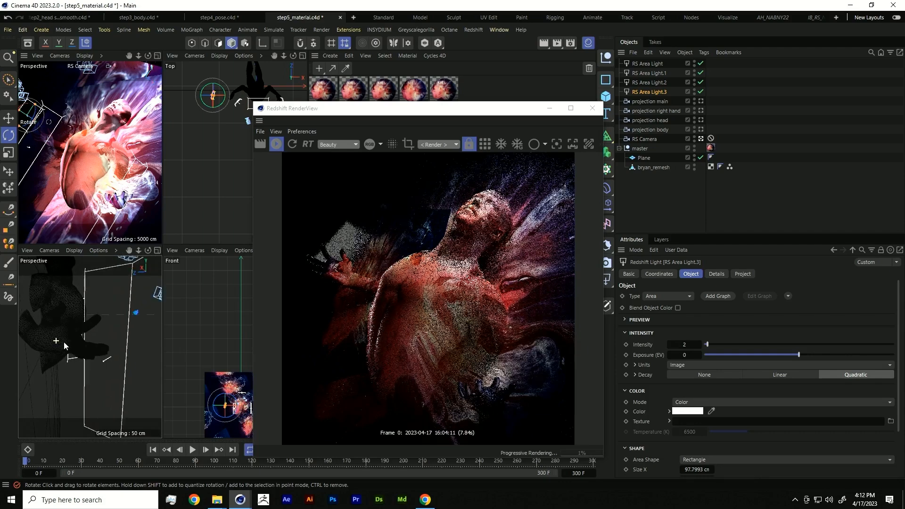
left_click_drag(67, 341, 85, 395, "alt")
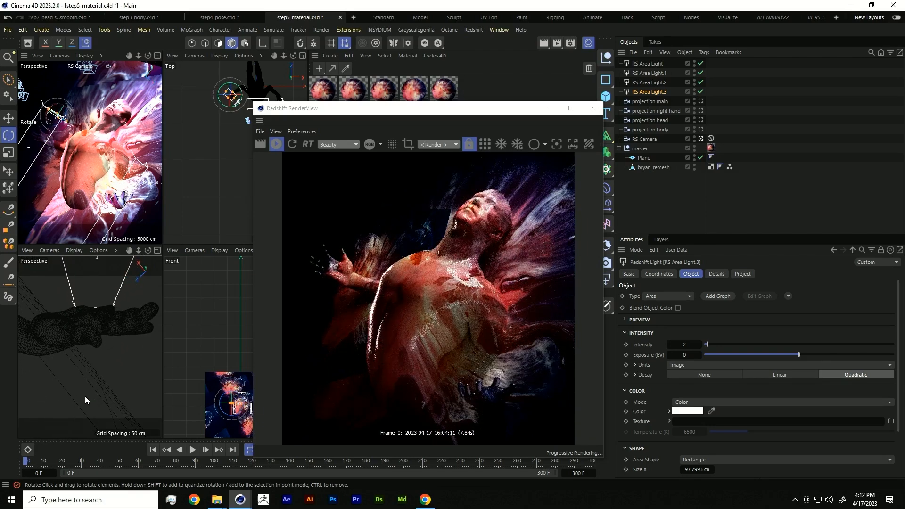
left_click_drag(69, 355, 93, 345, "alt")
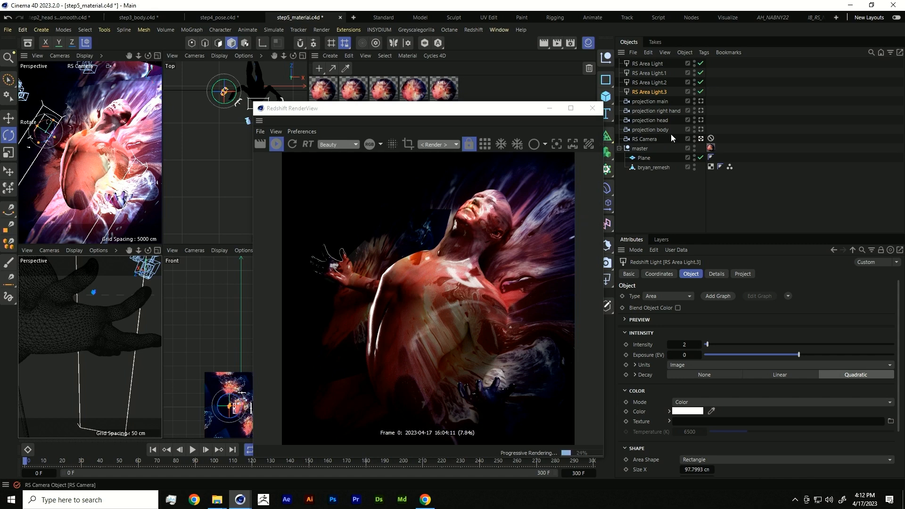
Open the shader graph of the master object's material and move the Standard Material and Output nodes away from the Color Layer.
left_click(711, 148)
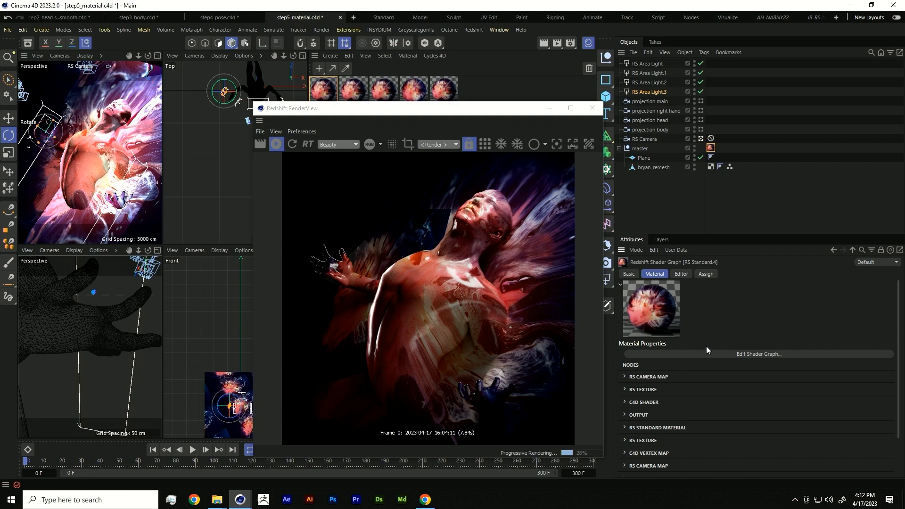
left_click(708, 353)
left_click_drag(514, 112, 770, 111)
left_click_drag(392, 27, 396, 57)
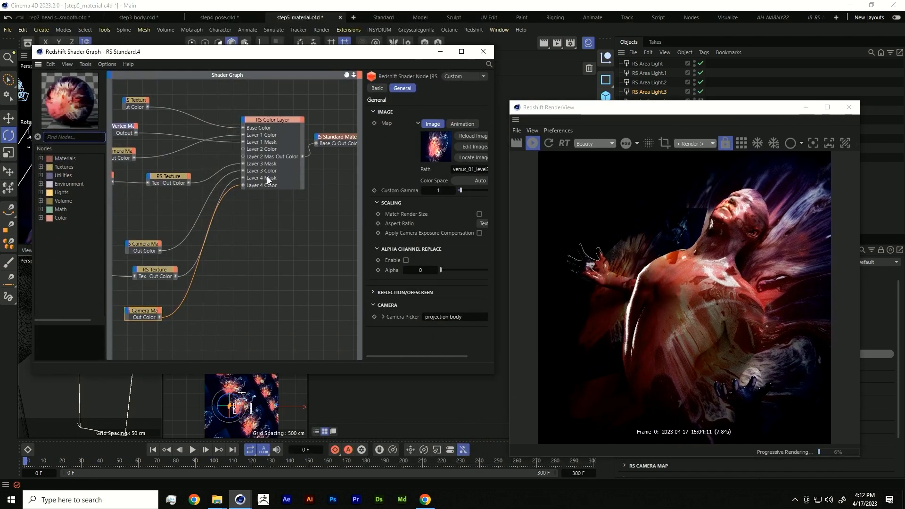
scroll(244, 174, "down", 3)
middle_click_drag(232, 235, 171, 242)
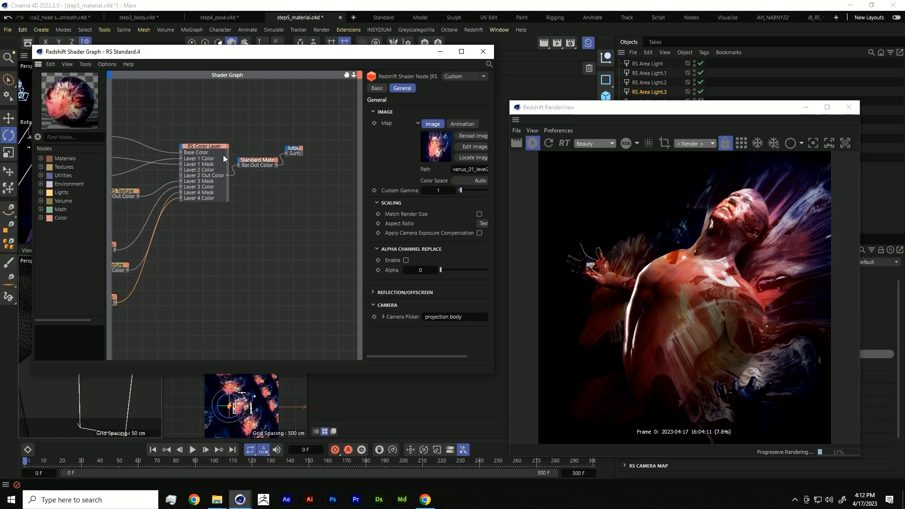
left_click_drag(243, 125, 293, 157)
Find the Ramp node and add it to the graph below the Standard Material node.
left_click(91, 137)
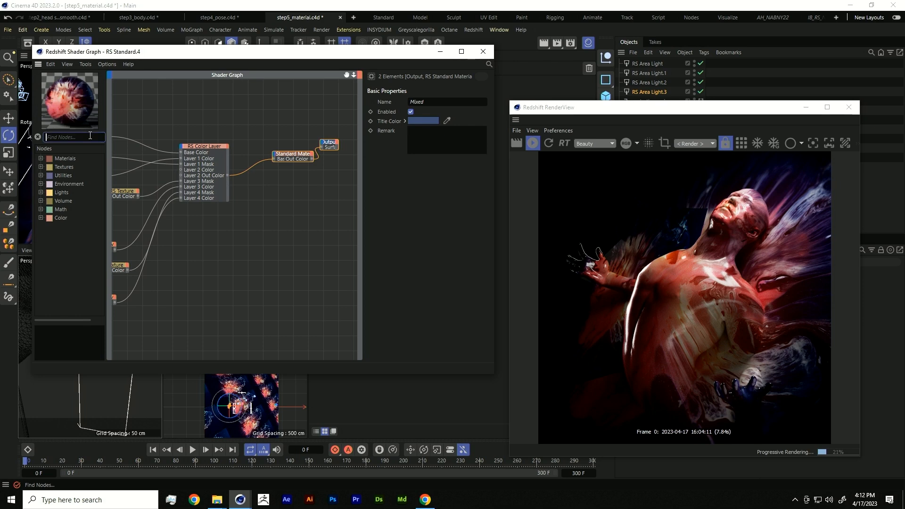
type("ramp")
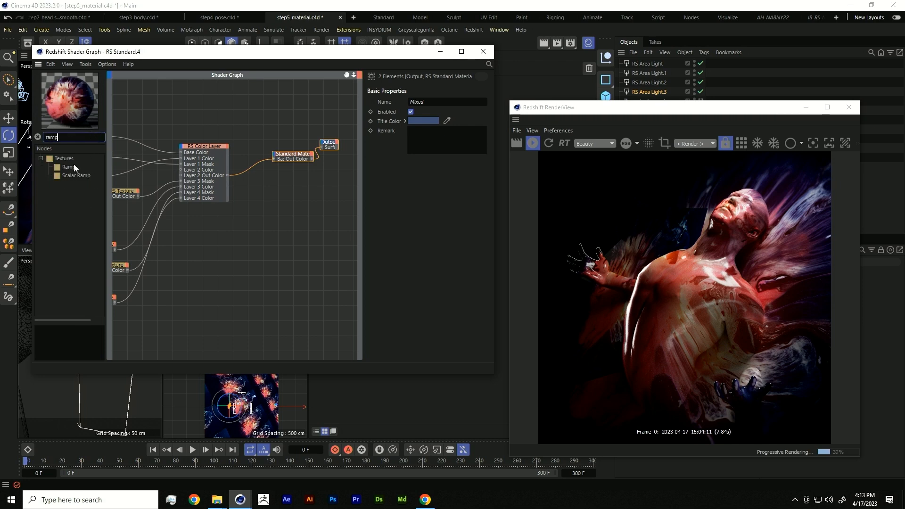
left_click_drag(62, 167, 279, 213)
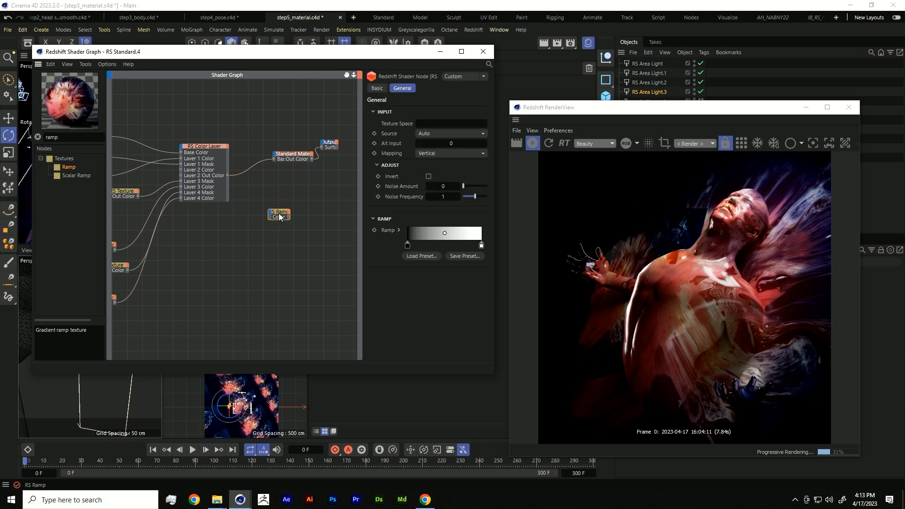
Feed the Color Layer's output into the Ramp's input and preview the Ramp through the Output node's Surface.
left_click(227, 176)
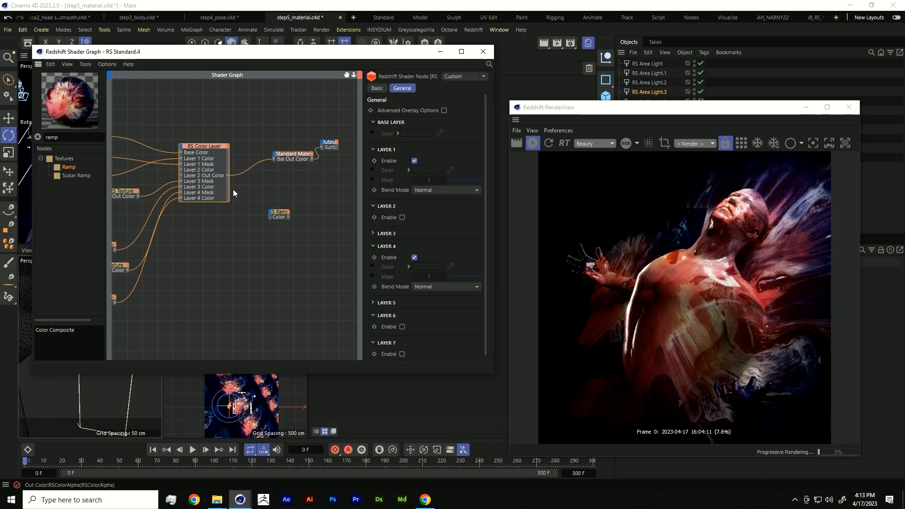
left_click_drag(227, 176, 279, 215)
mouse_move(304, 225)
left_click(333, 224)
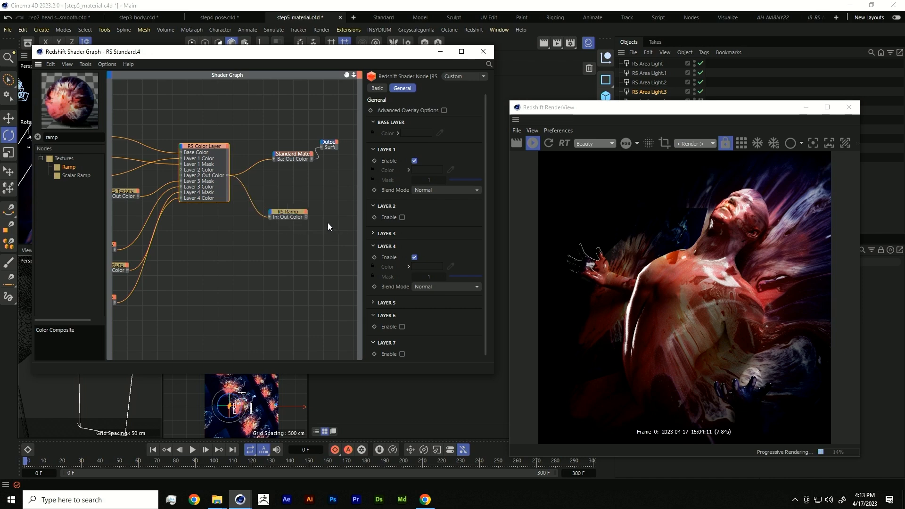
left_click(307, 217)
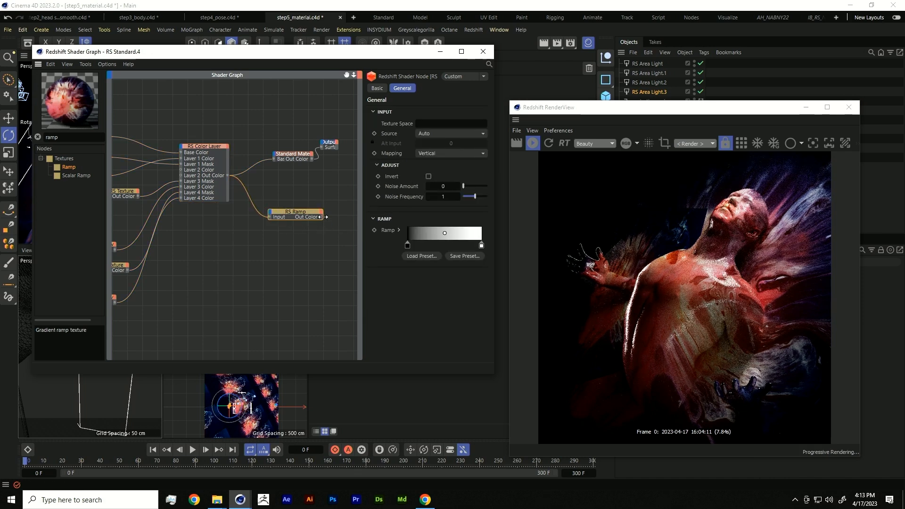
left_click_drag(321, 217, 321, 146)
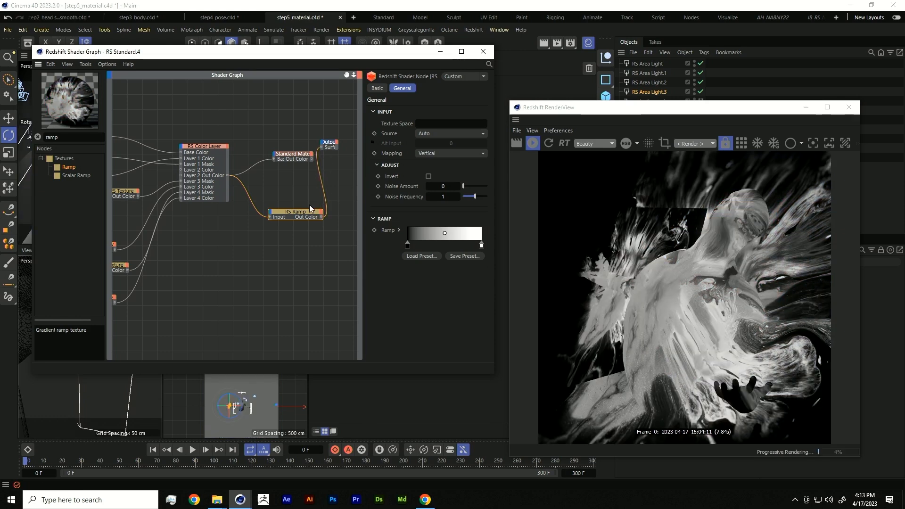
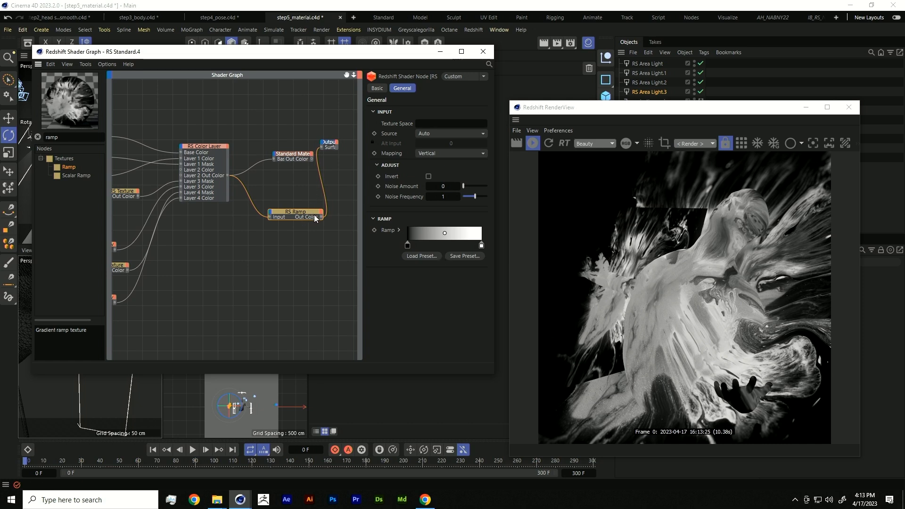
Connect the Ramp to the Standard Material's Refl Roughness and reconnect the material to the Output node's Surface.
left_click_drag(315, 218, 277, 159)
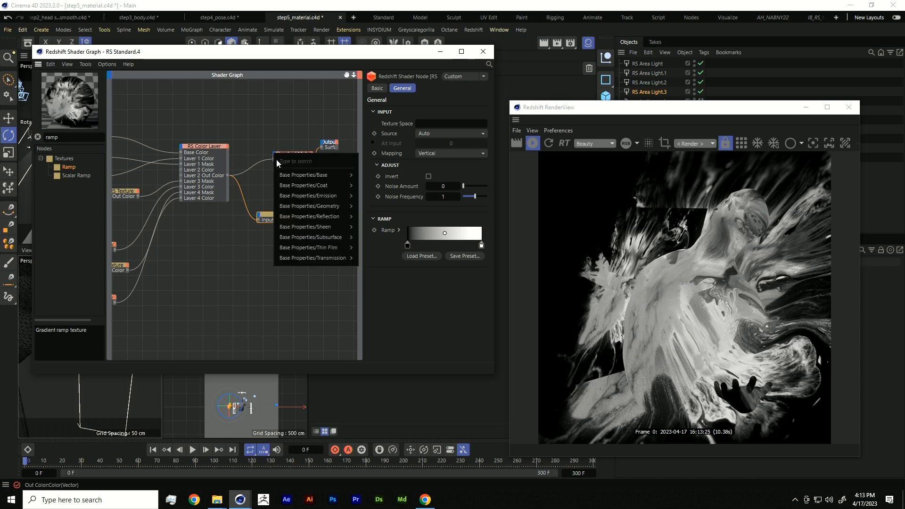
mouse_move(338, 216)
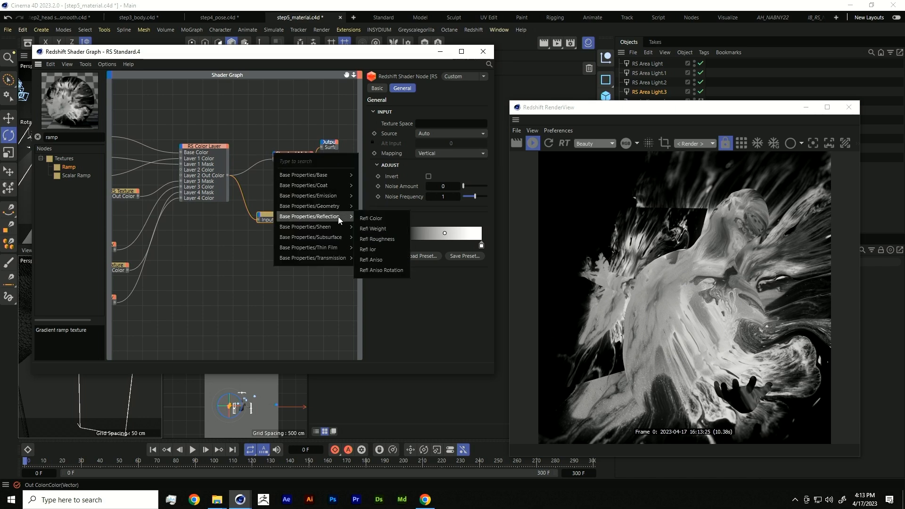
left_click(381, 239)
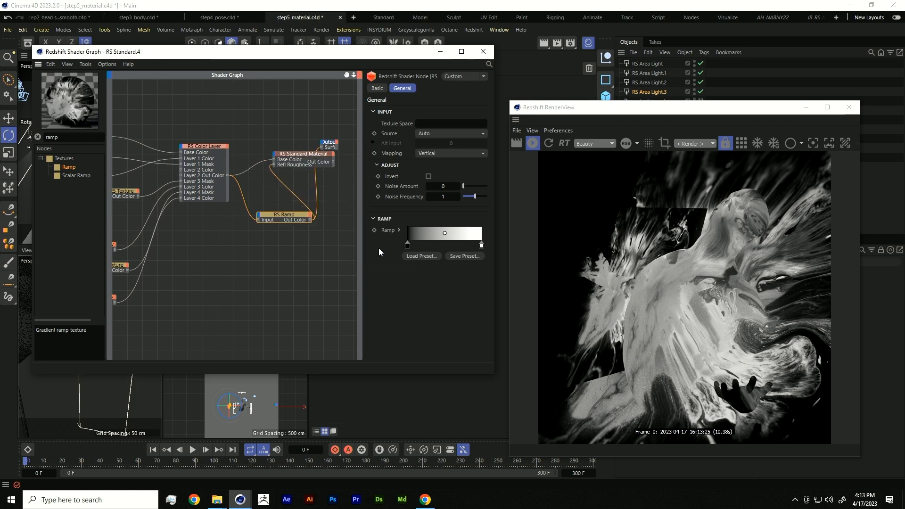
left_click_drag(328, 145, 291, 179)
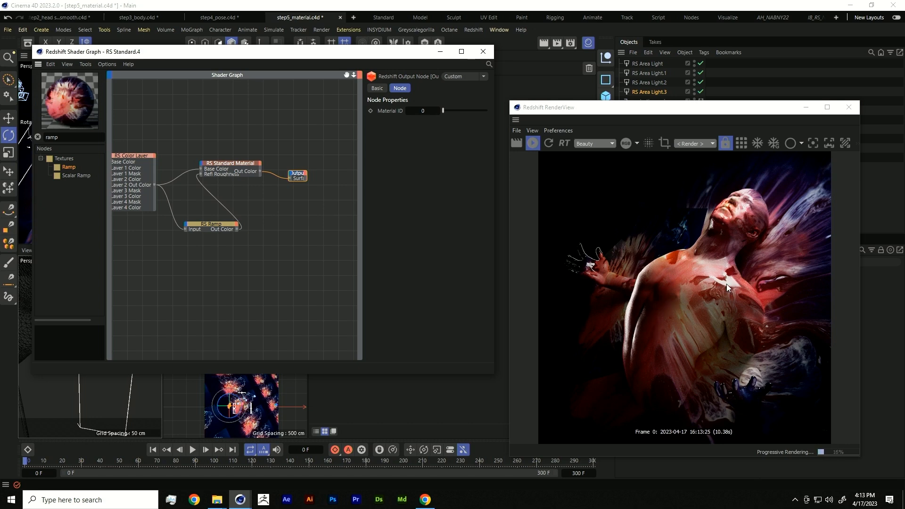
Brighten the roughness Ramp's black knot to a gray with a V value of 52%.
left_click_drag(216, 247, 217, 248)
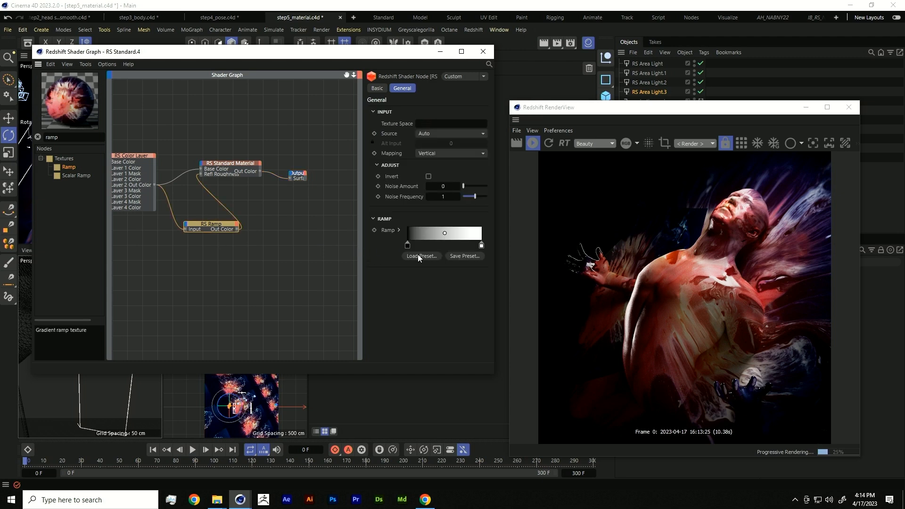
left_click(407, 245)
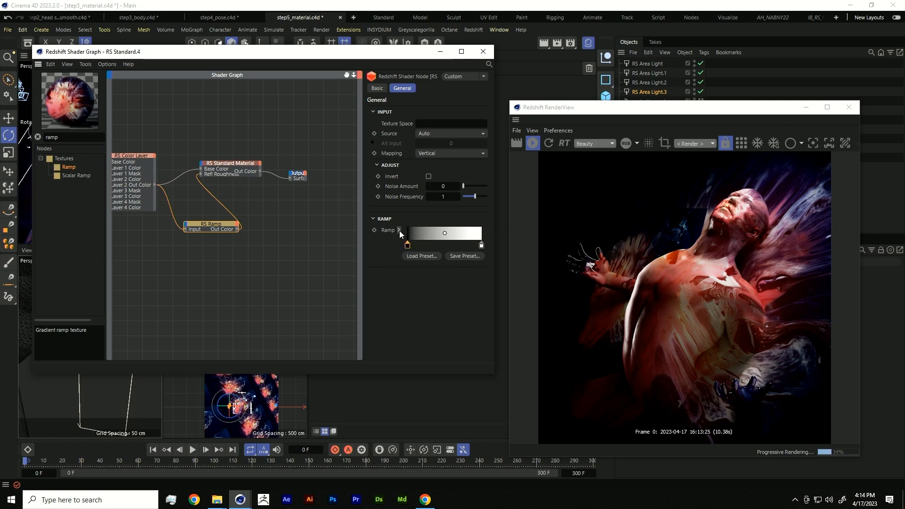
left_click(399, 230)
left_click_drag(428, 356, 437, 360)
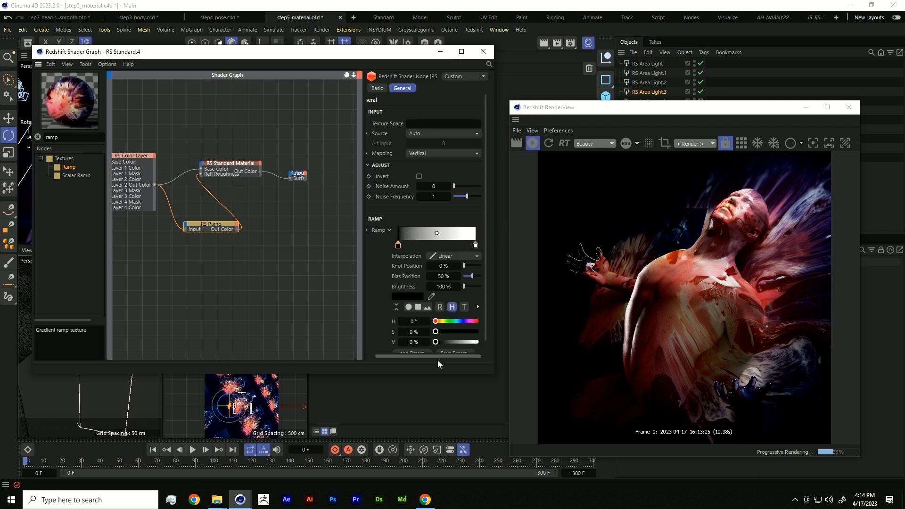
scroll(380, 308, "down", 1)
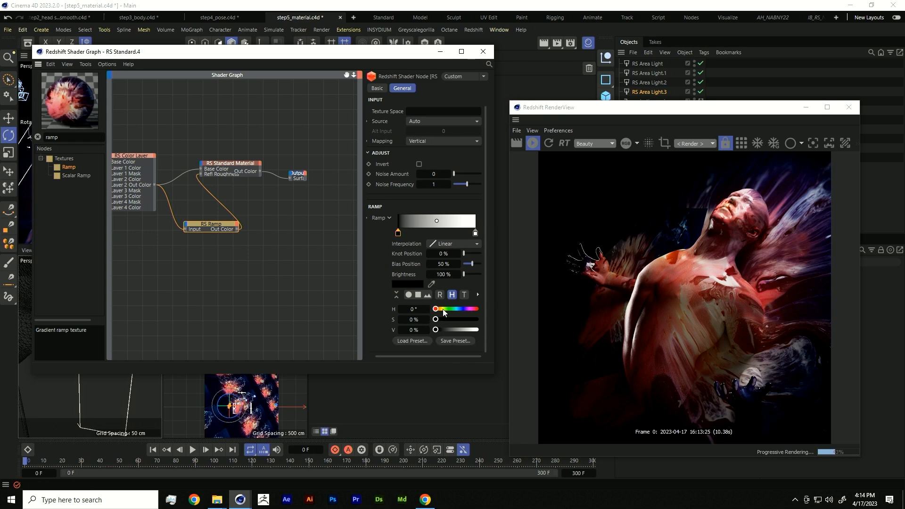
left_click_drag(444, 333, 459, 334)
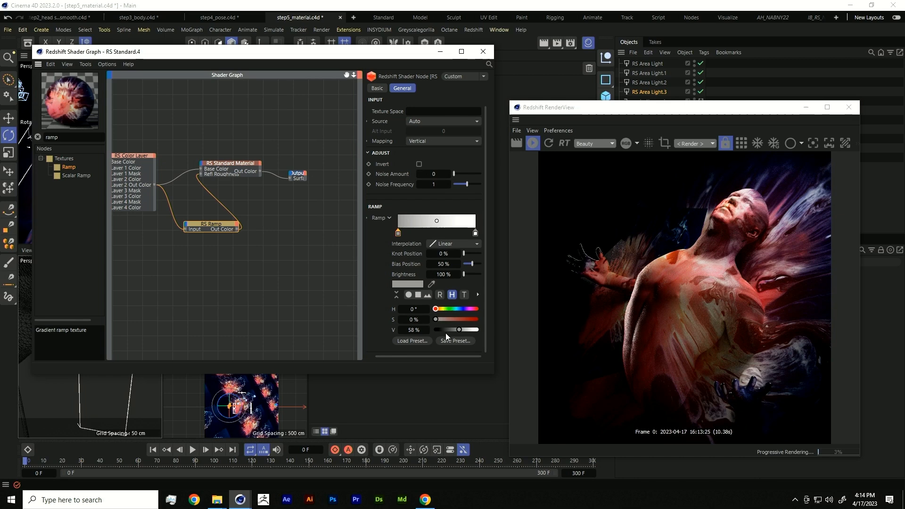
left_click_drag(460, 331, 462, 332)
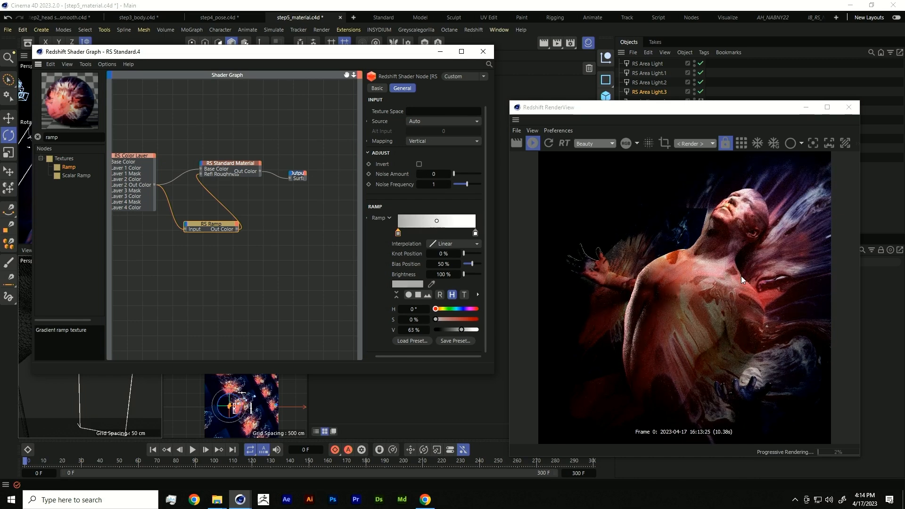
left_click_drag(463, 328, 458, 327)
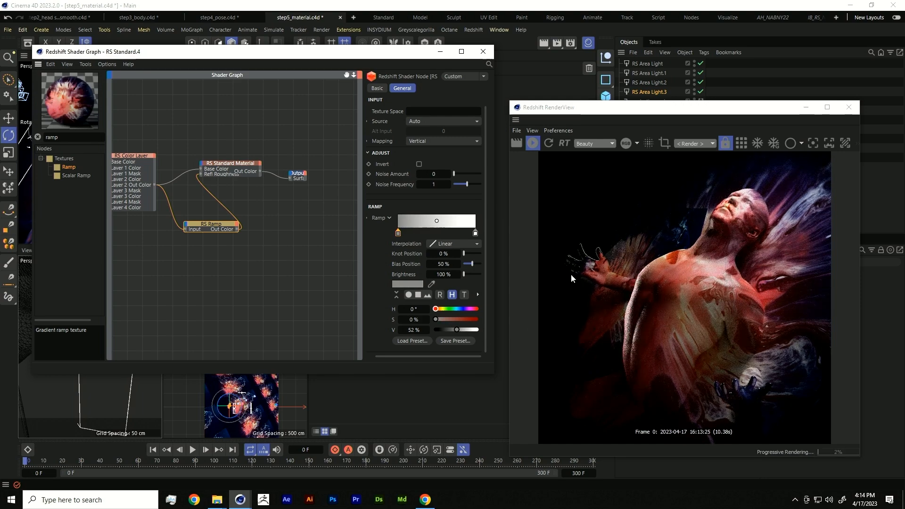
Add a Bump Map node below the roughness Ramp and place a duplicate of the Ramp beside it.
left_click(71, 137)
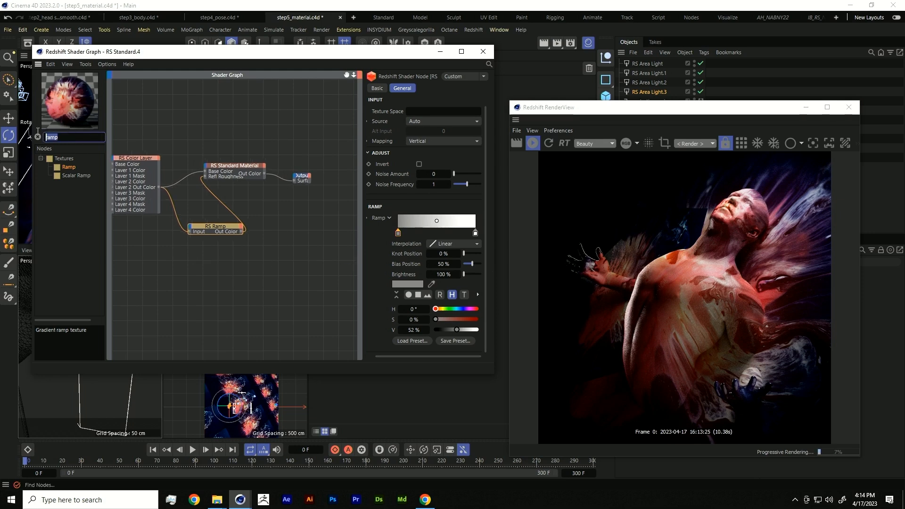
type("bump")
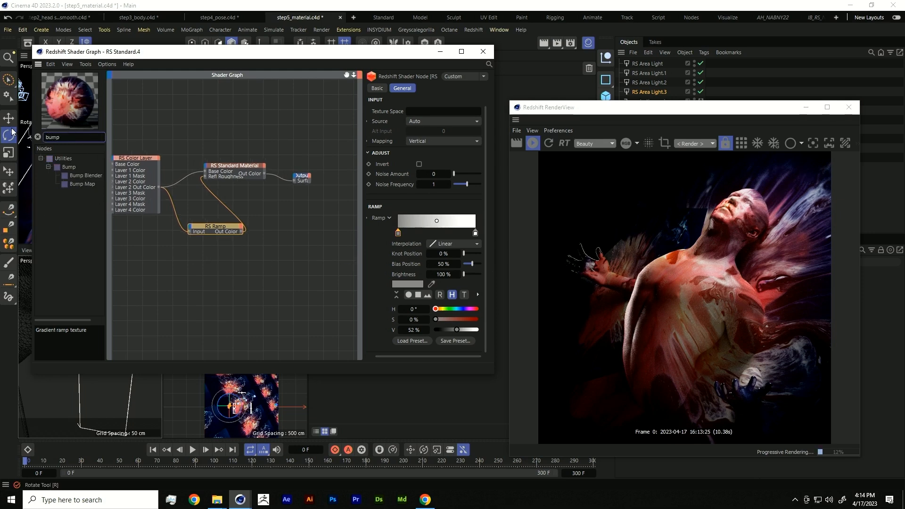
left_click(82, 183)
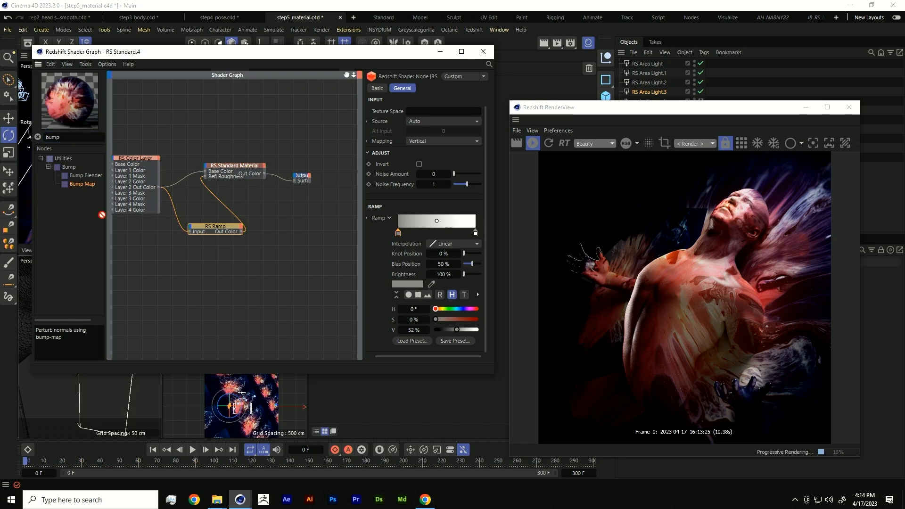
left_click(257, 267)
left_click(213, 230)
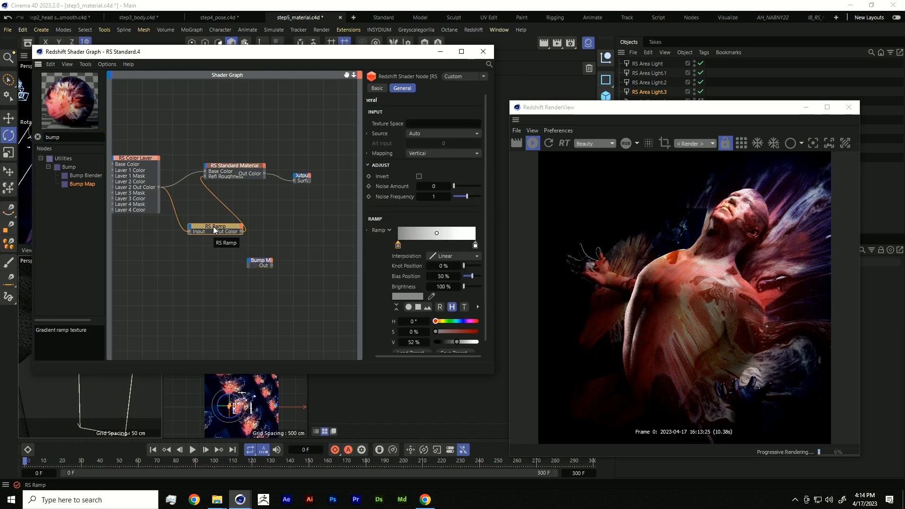
left_click_drag(214, 227, 207, 262, "ctrl")
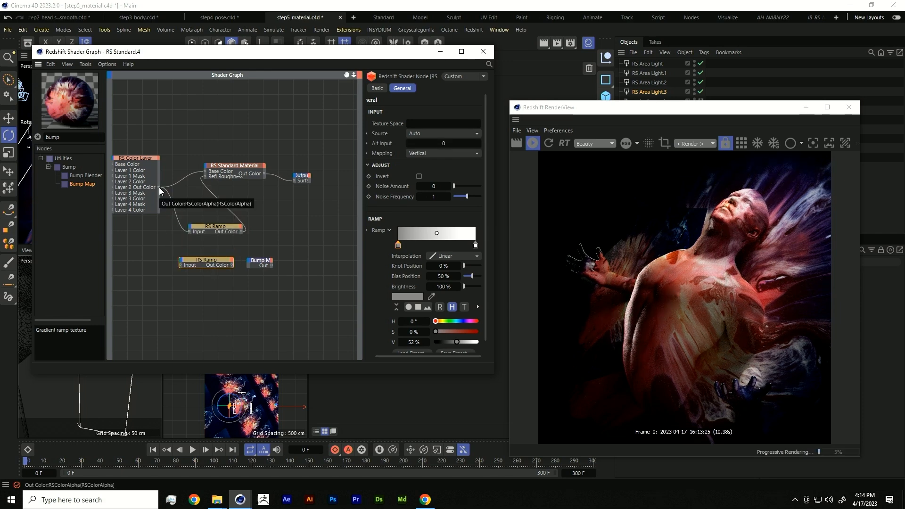
Route the Color Layer through the duplicated Ramp into the Bump Map's texture Input, and connect the Bump Map to the Standard Material's Bump Input.
left_click_drag(160, 188, 250, 261)
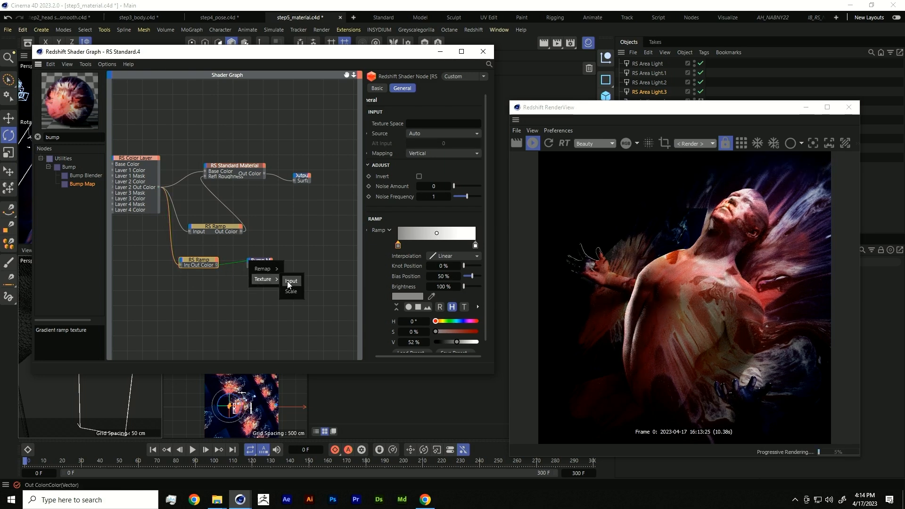
left_click(288, 282)
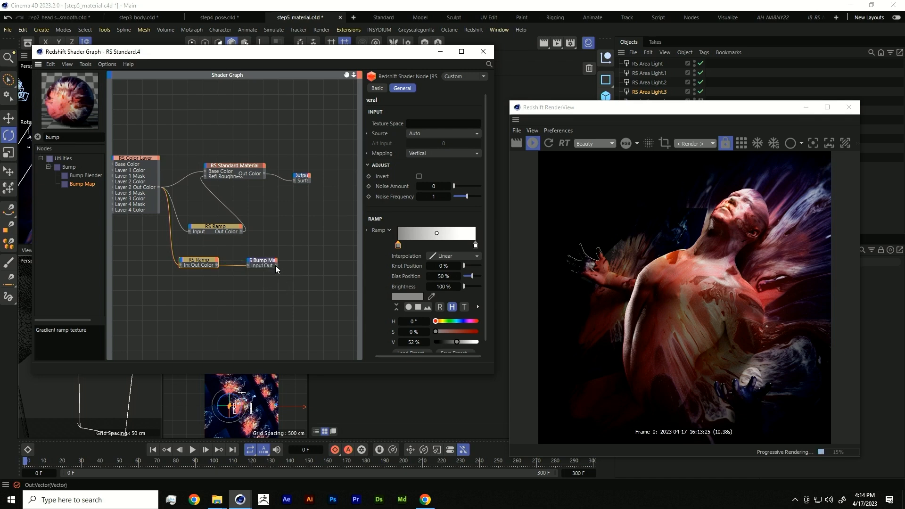
left_click_drag(275, 264, 204, 165)
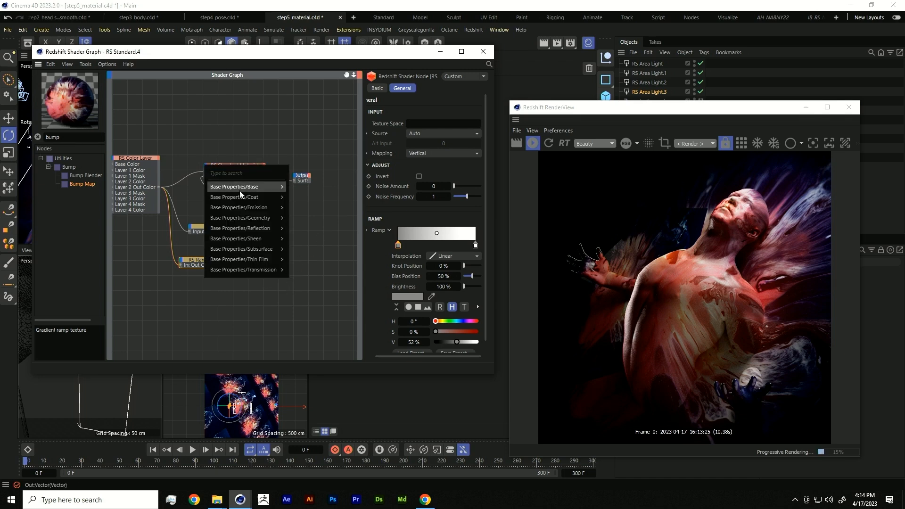
mouse_move(264, 218)
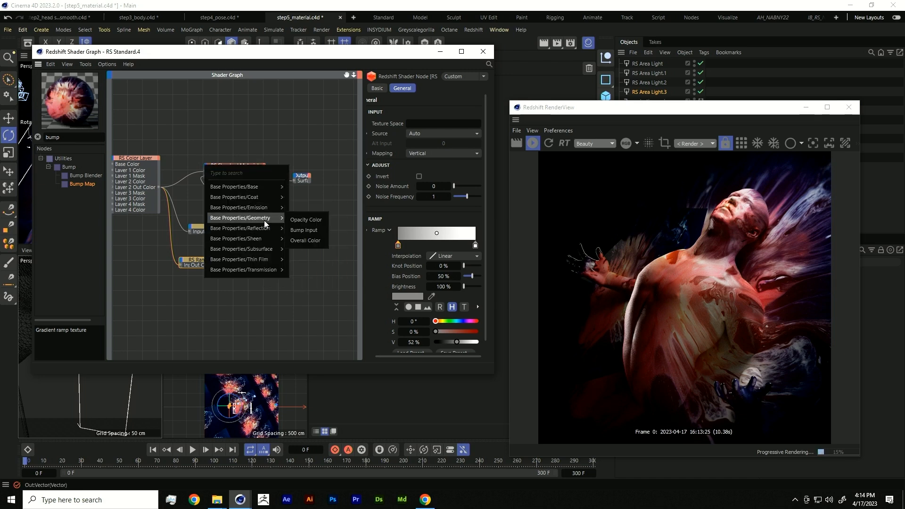
left_click(311, 231)
left_click(302, 177)
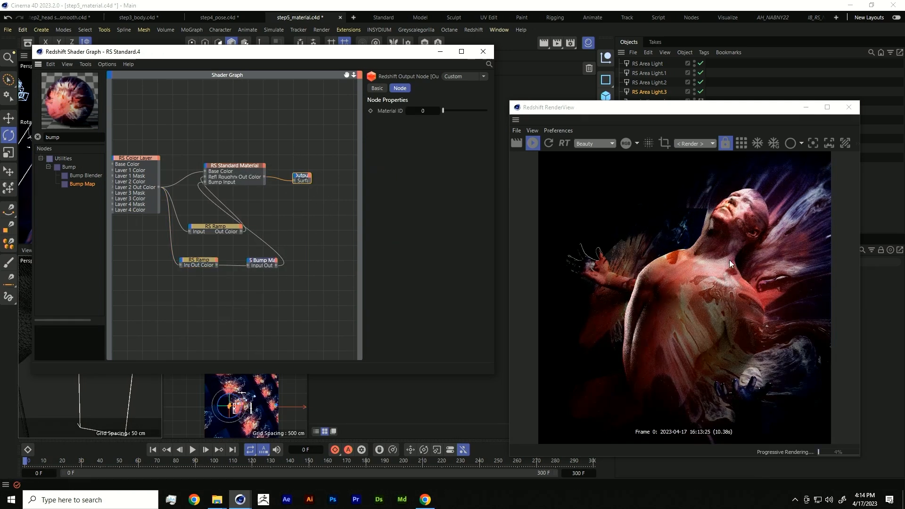
Set the Bump Map's Height Scale to 2 and inspect the bump detail on the torso in the render.
left_click(714, 309)
scroll(711, 310, "up", 1)
scroll(711, 309, "up", 3)
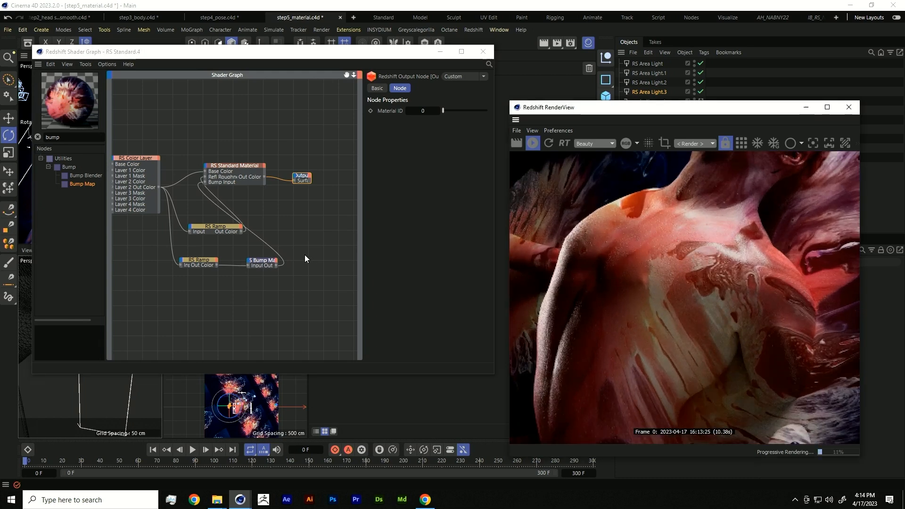
left_click(270, 271)
left_click(269, 267)
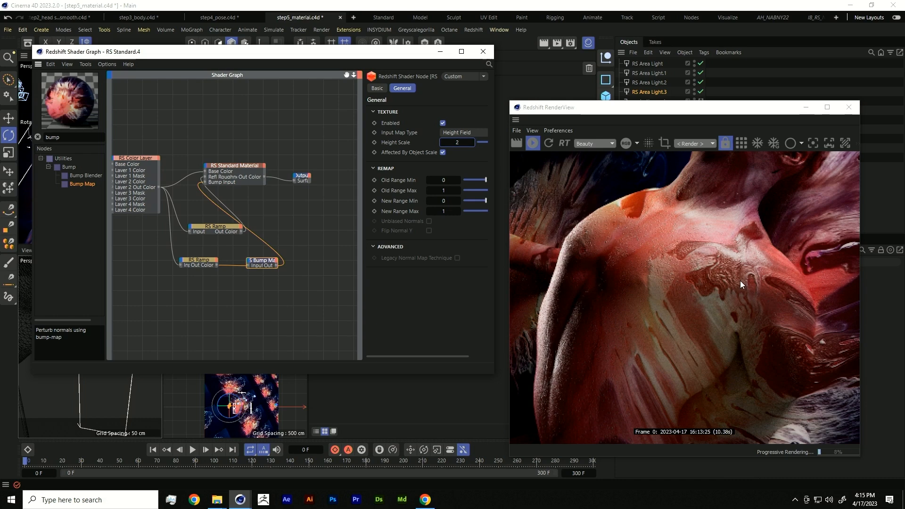
scroll(644, 309, "down", 3)
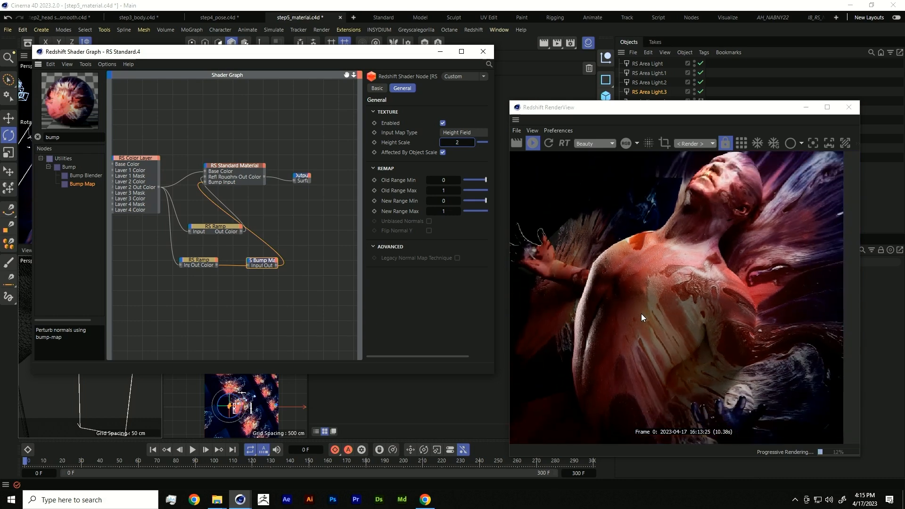
Spread out the shader graph by moving the Output and Standard Material nodes away from the Ramp and Bump Map nodes.
scroll(640, 316, "down", 2)
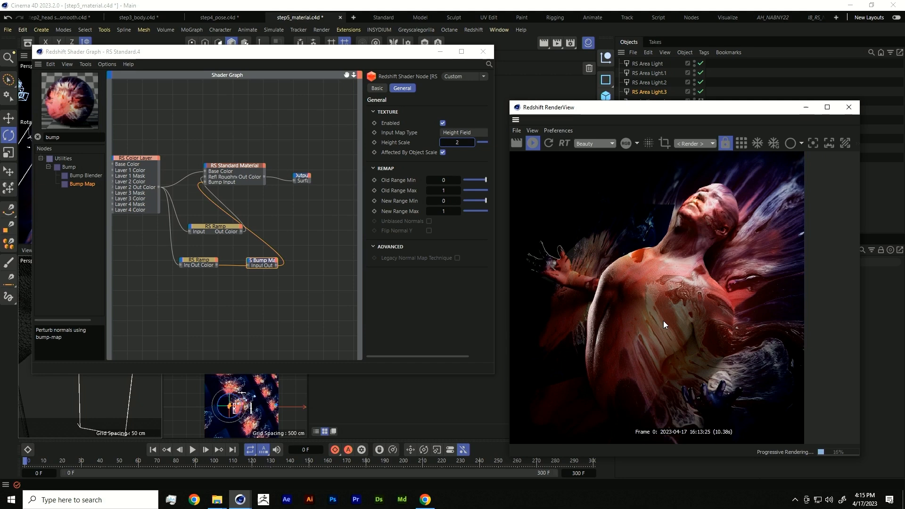
scroll(663, 321, "down", 1)
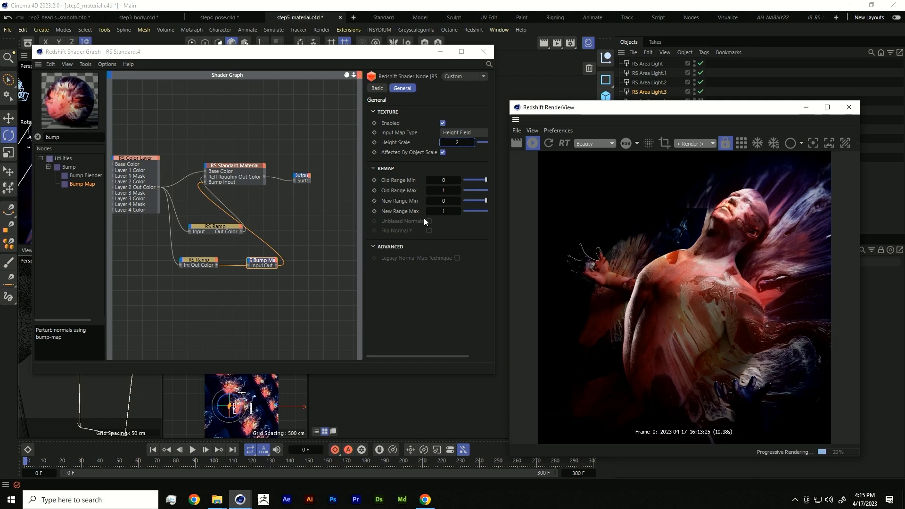
left_click(303, 178)
left_click_drag(304, 176, 338, 175)
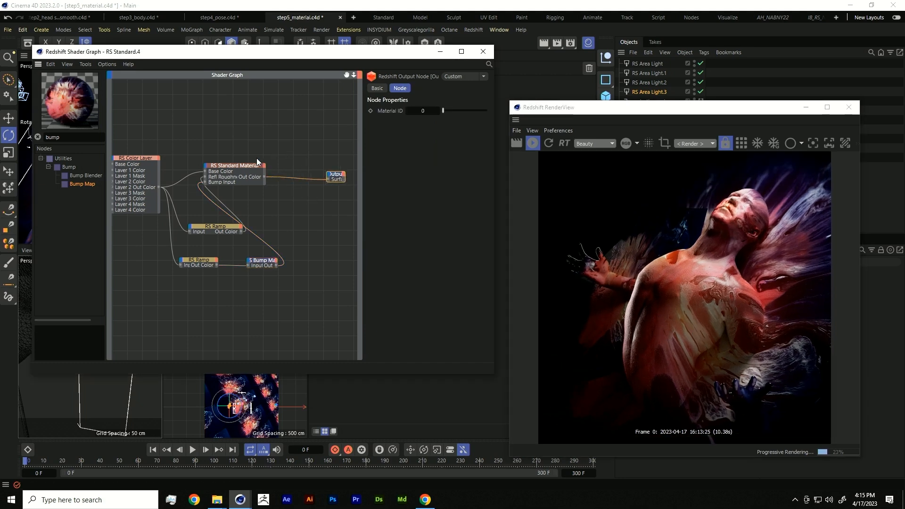
left_click_drag(244, 171, 280, 165)
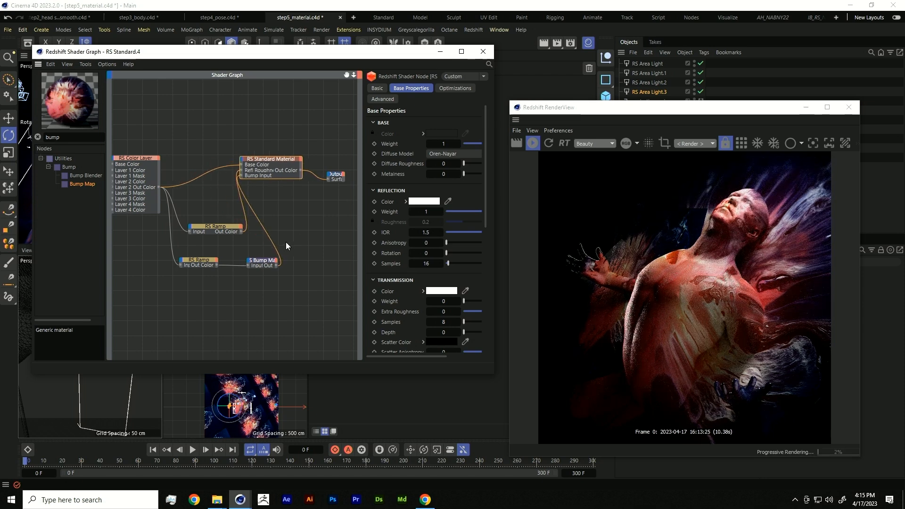
middle_click_drag(285, 241, 231, 229)
left_click(295, 168)
left_click_drag(294, 169, 336, 172)
left_click_drag(236, 153, 276, 149)
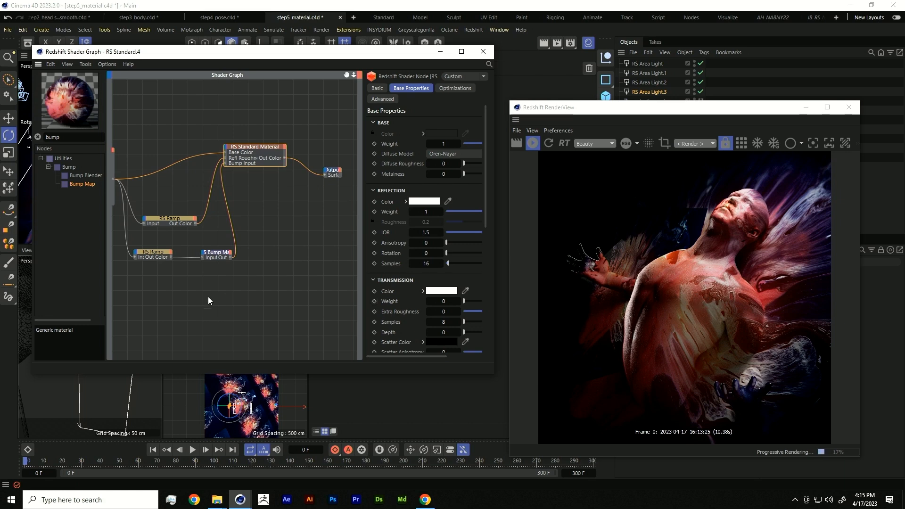
Add a Displacement node below the Bump Map and place a duplicate of the bump Ramp beside it.
left_click(72, 137)
type("disp")
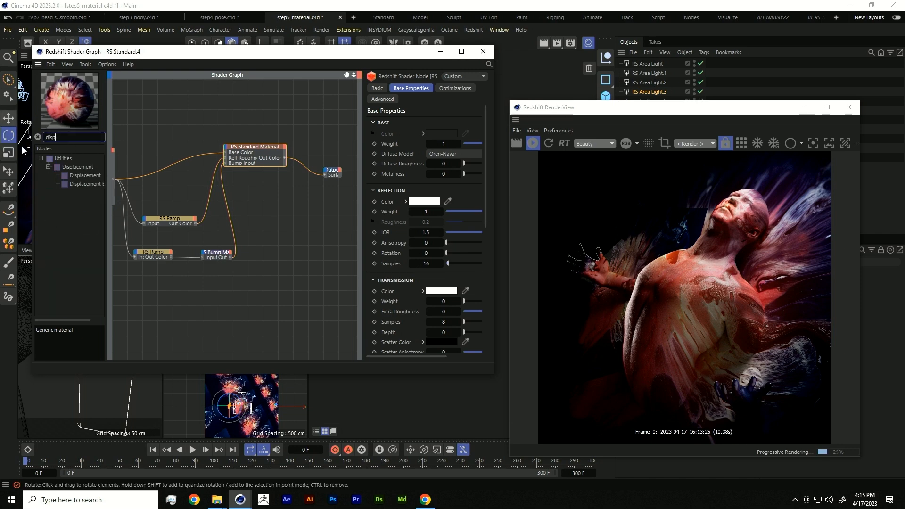
left_click_drag(76, 175, 276, 283)
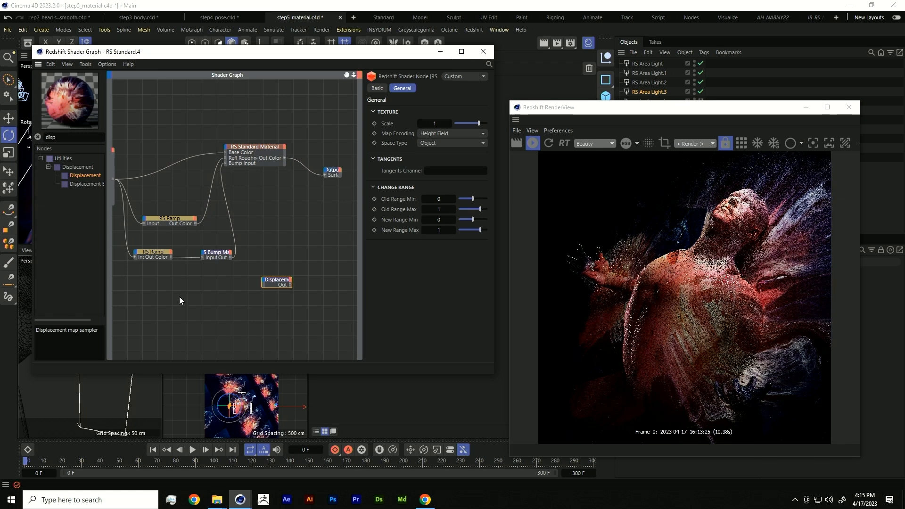
middle_click_drag(171, 294, 193, 293)
left_click(188, 257)
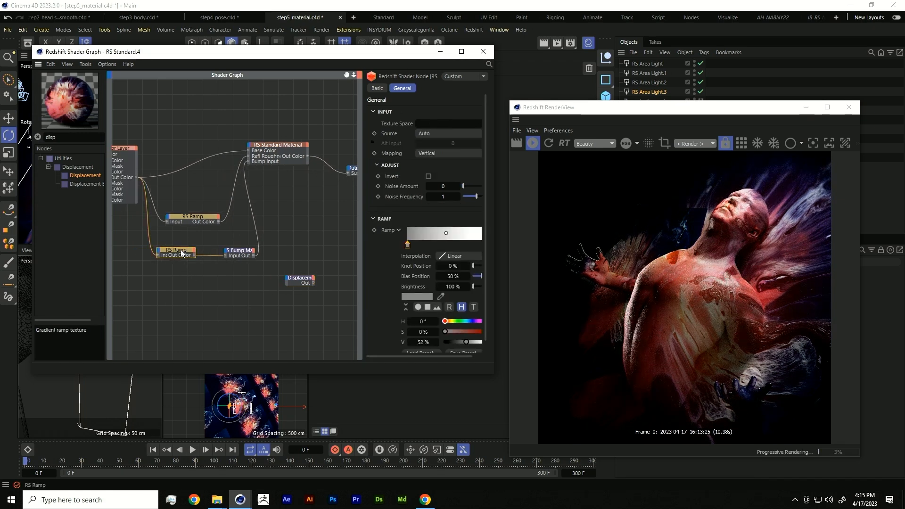
left_click_drag(182, 256, 182, 287, "ctrl")
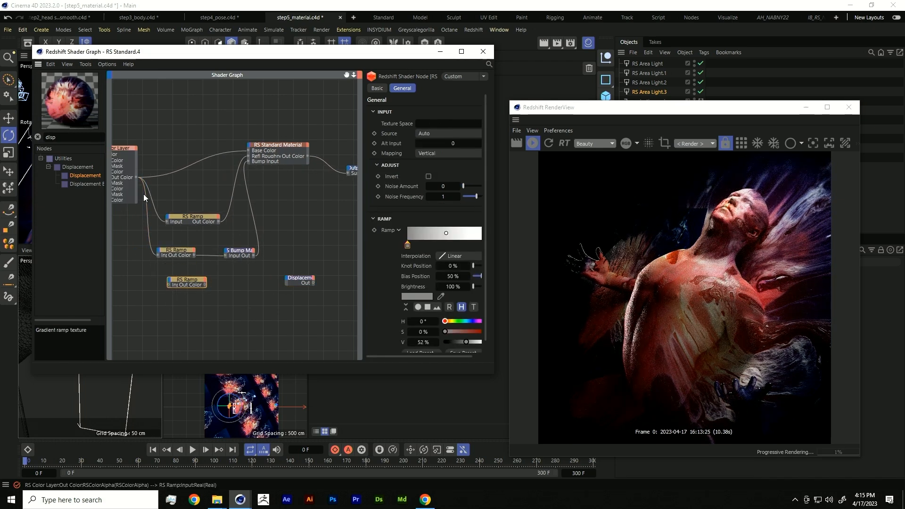
Route the Color Layer through the newly duplicated Ramp into the Displacement node's Tex Map input.
middle_click_drag(149, 202, 168, 202)
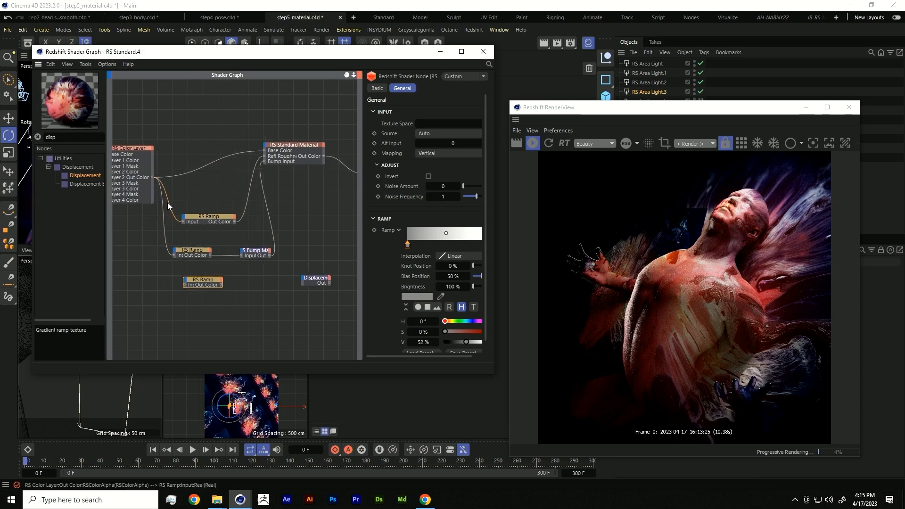
left_click(152, 177)
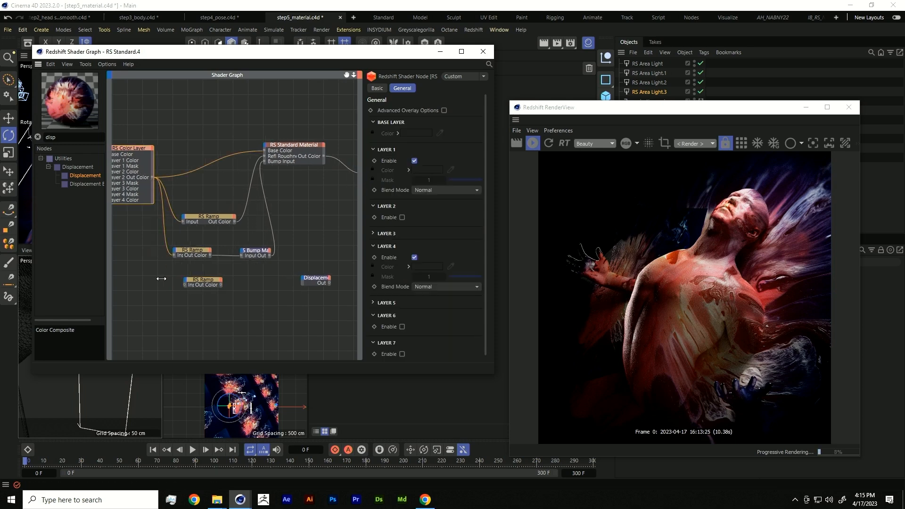
left_click_drag(157, 179, 184, 284)
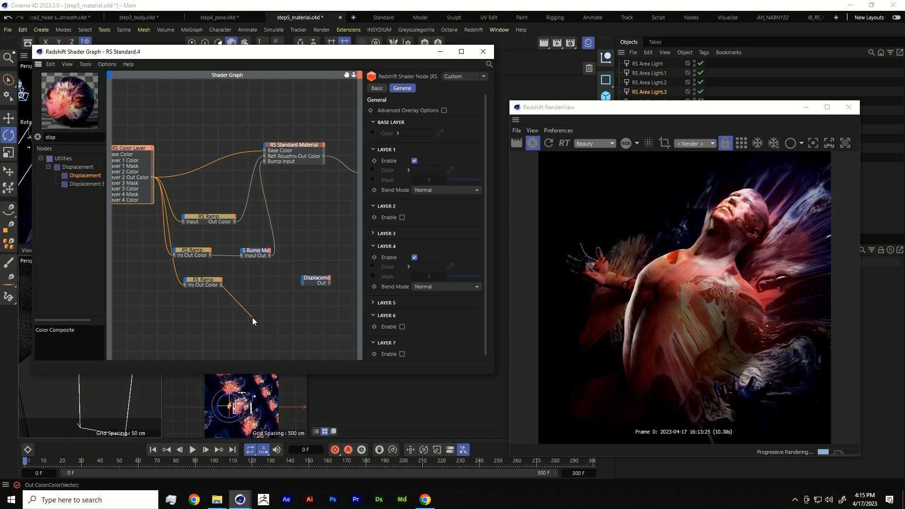
left_click_drag(253, 318, 302, 279)
mouse_move(314, 297)
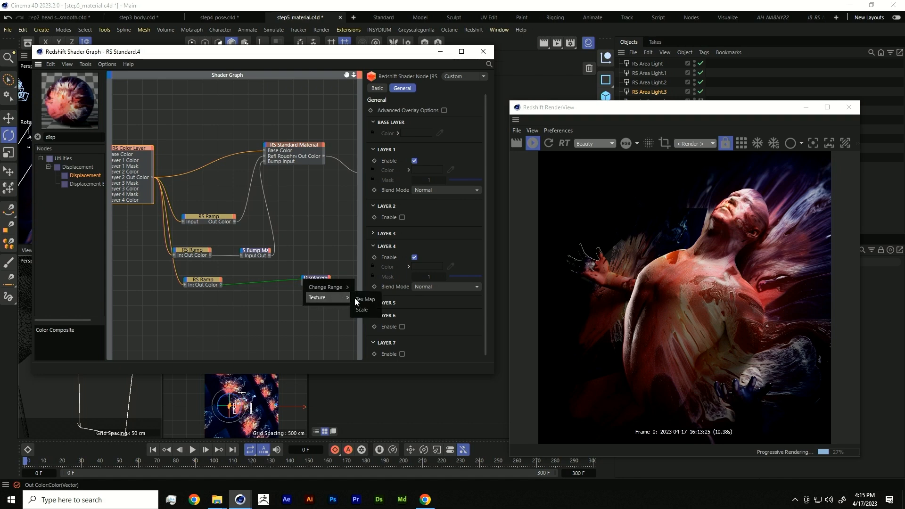
left_click(361, 298)
Connect the Displacement node's output to the Output node's Displacement input.
middle_click_drag(301, 303, 203, 308)
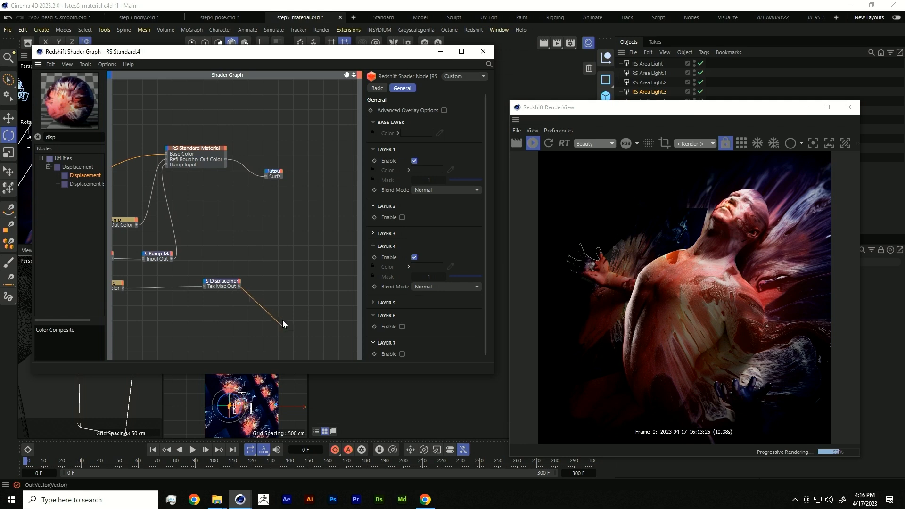
left_click_drag(240, 286, 267, 173)
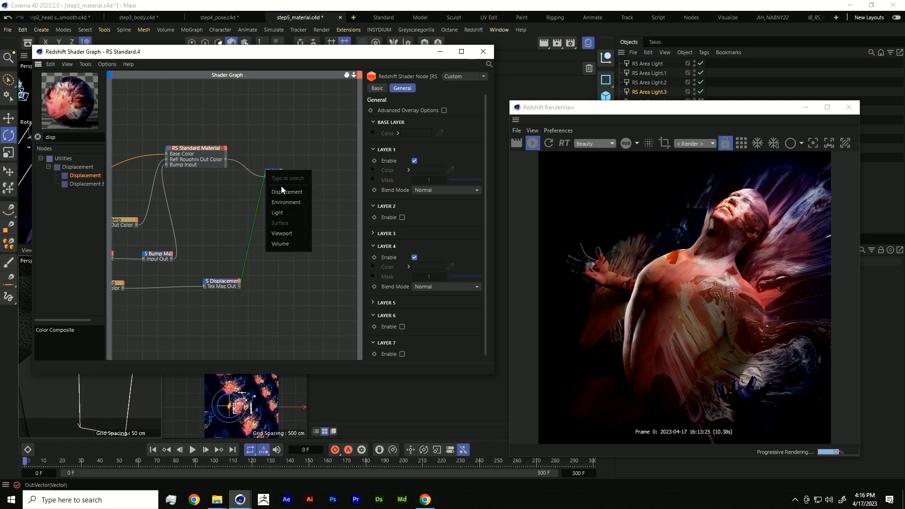
left_click(293, 193)
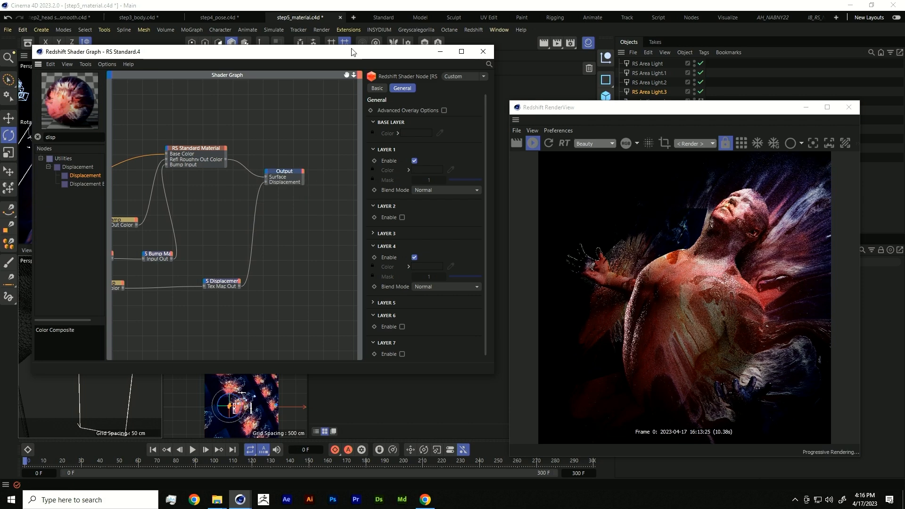
Add a Redshift Object tag to the master null that groups the plane and the figure mesh.
left_click_drag(356, 56, 288, 51)
left_click_drag(640, 111, 322, 101)
left_click(642, 148)
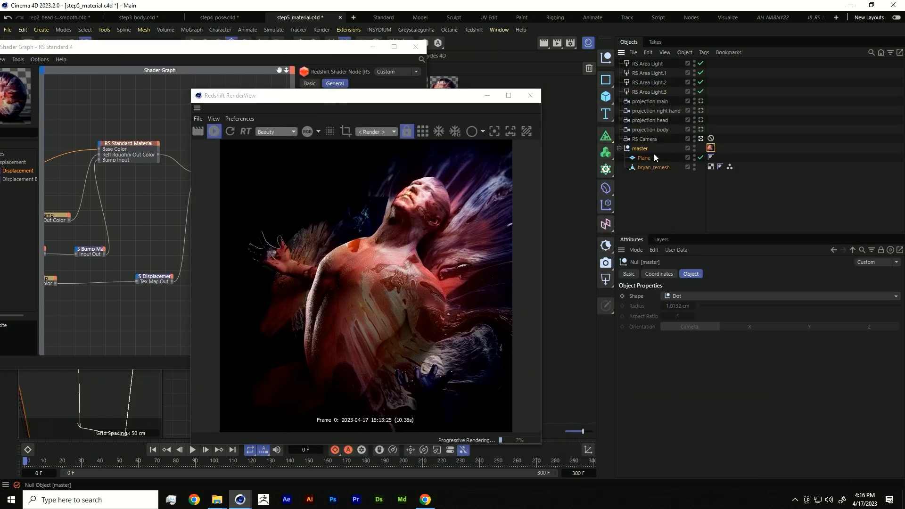
key("shift+c")
type("ob")
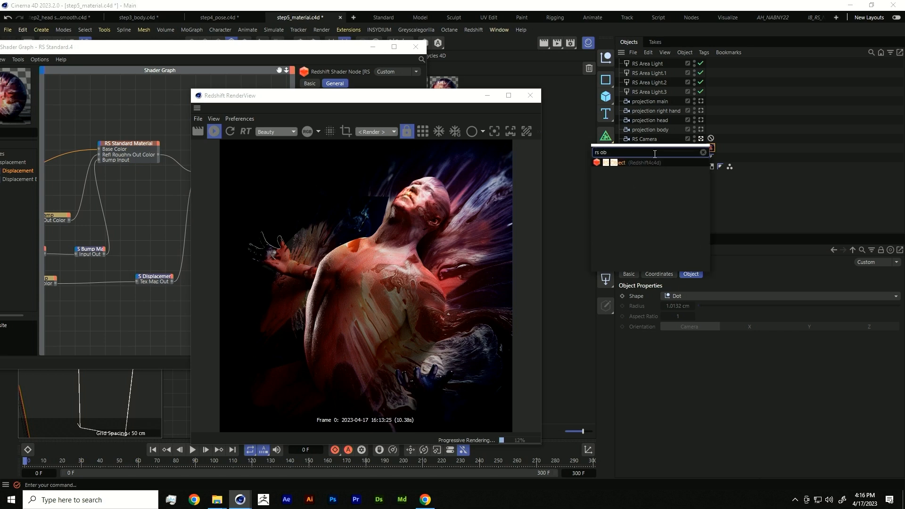
left_click(621, 162)
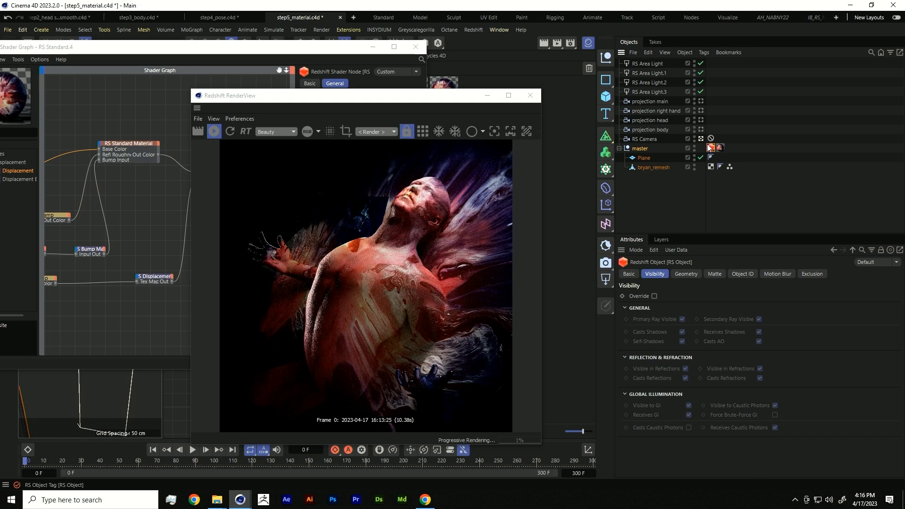
Override the geometry settings in the Redshift Object tag and enable both Tessellation and Displacement.
left_click(686, 275)
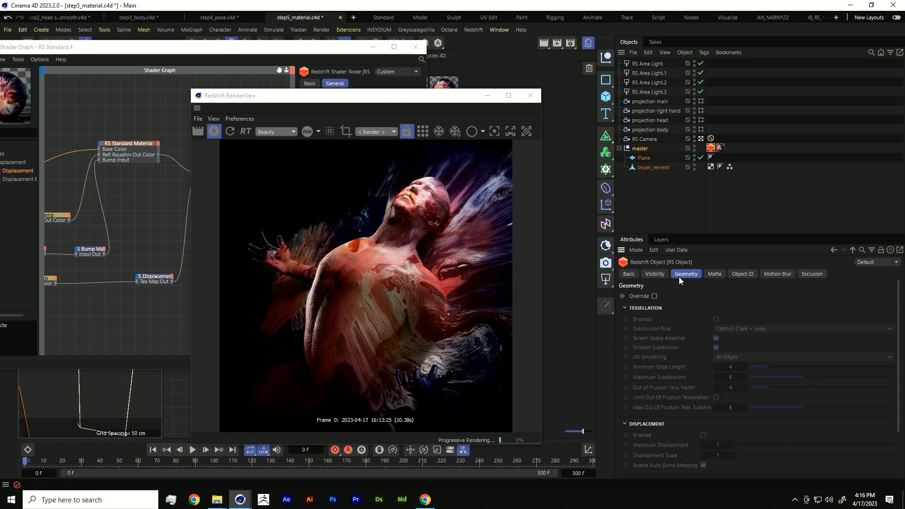
left_click(654, 296)
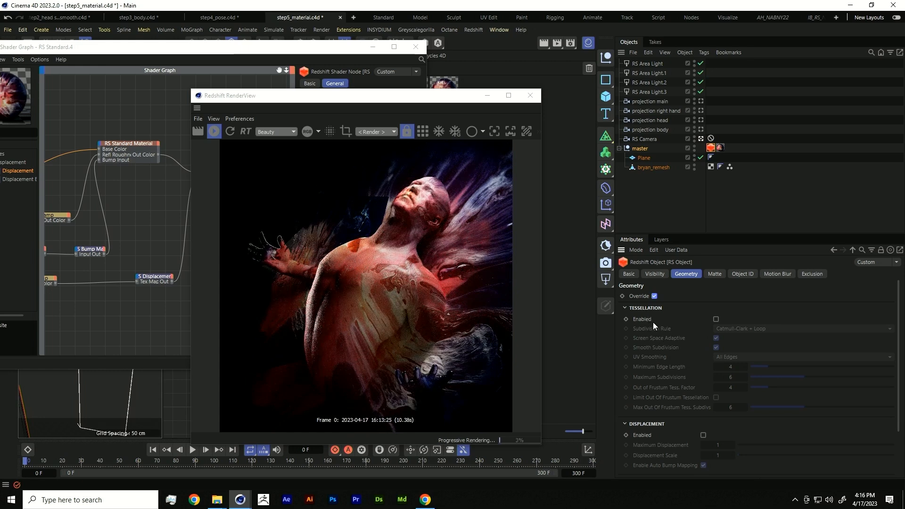
left_click(716, 320)
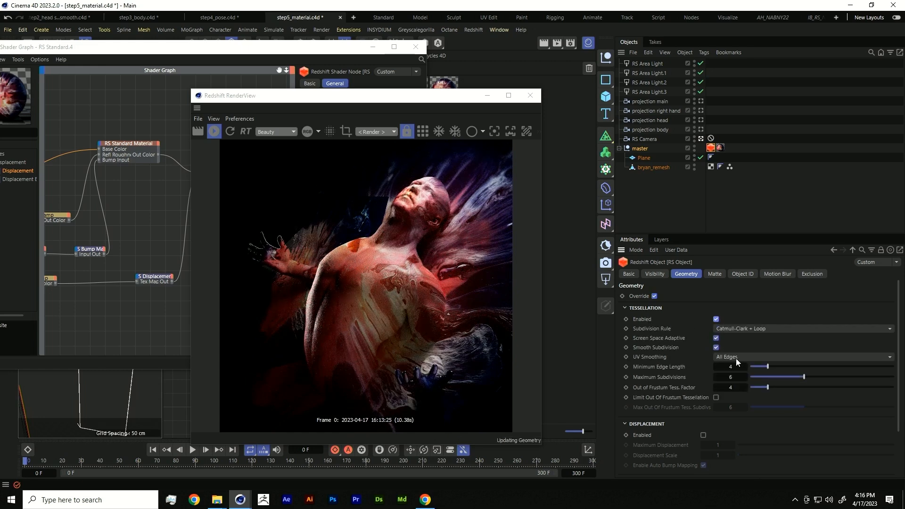
left_click(703, 435)
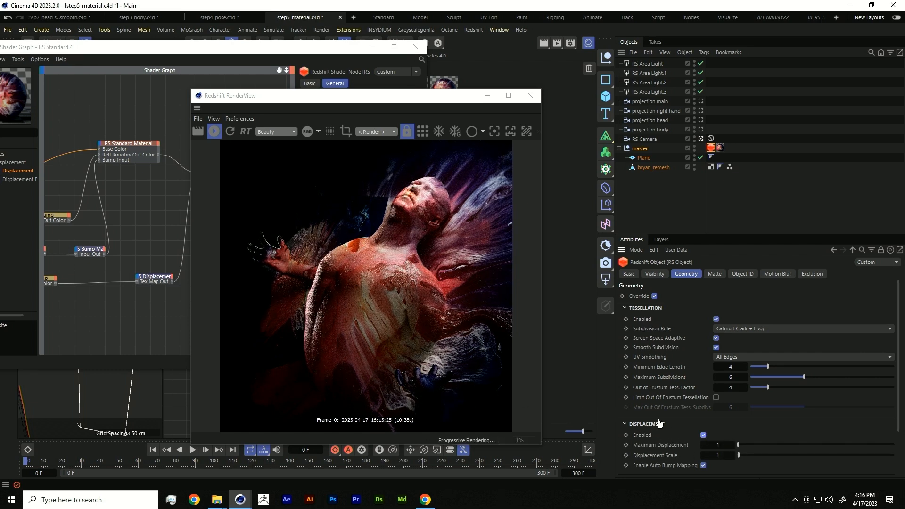
Set the tag's Displacement Scale to 2 and Maximum Displacement to 10, and inspect the torso in the render.
left_click(729, 457)
type("2")
key("shift+Tab")
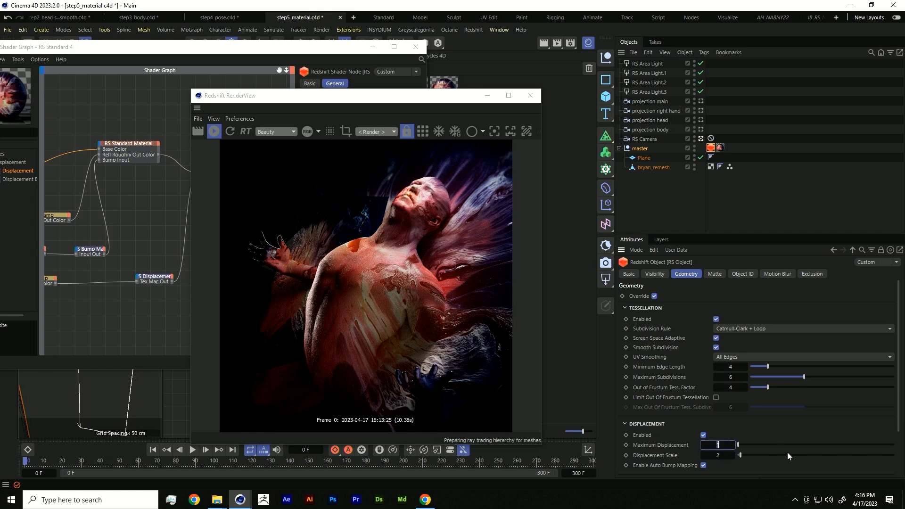
type("10")
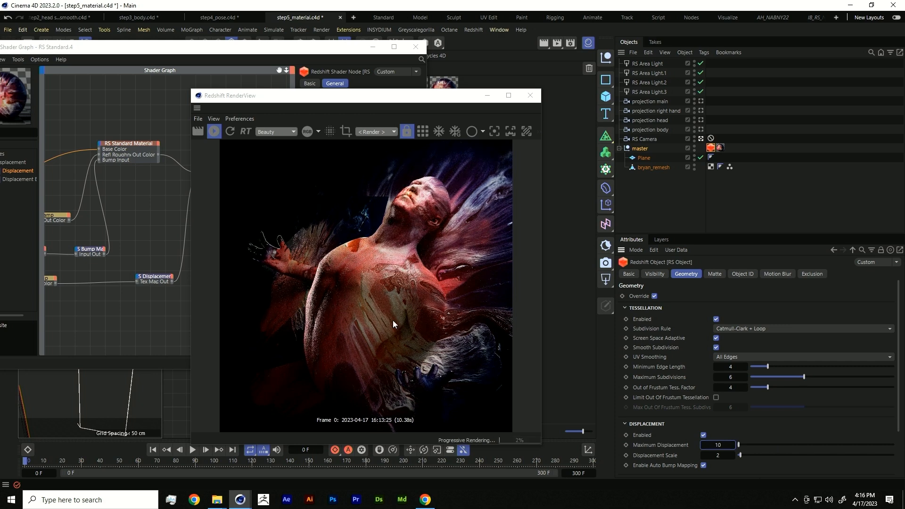
scroll(382, 284, "up", 5)
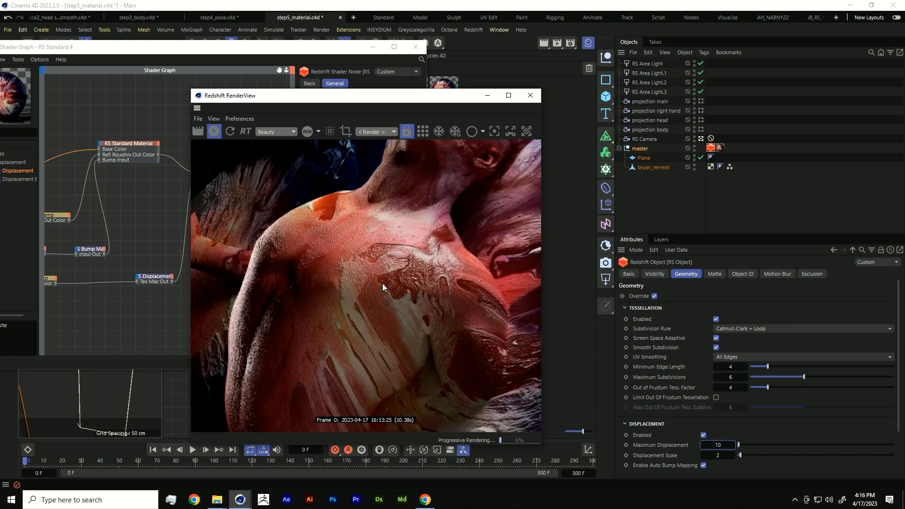
scroll(397, 289, "down", 5)
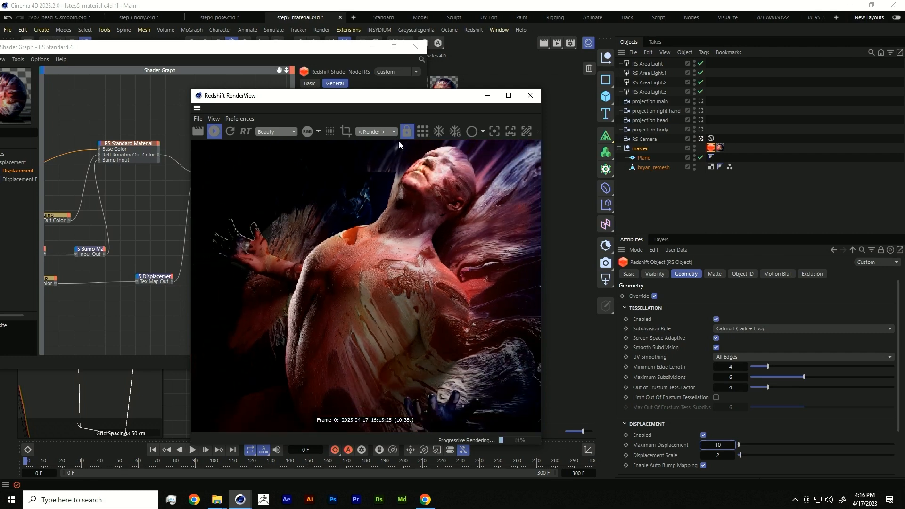
Try -2 as the Displacement node's texture Scale and settle on -5.
left_click_drag(390, 99, 529, 88)
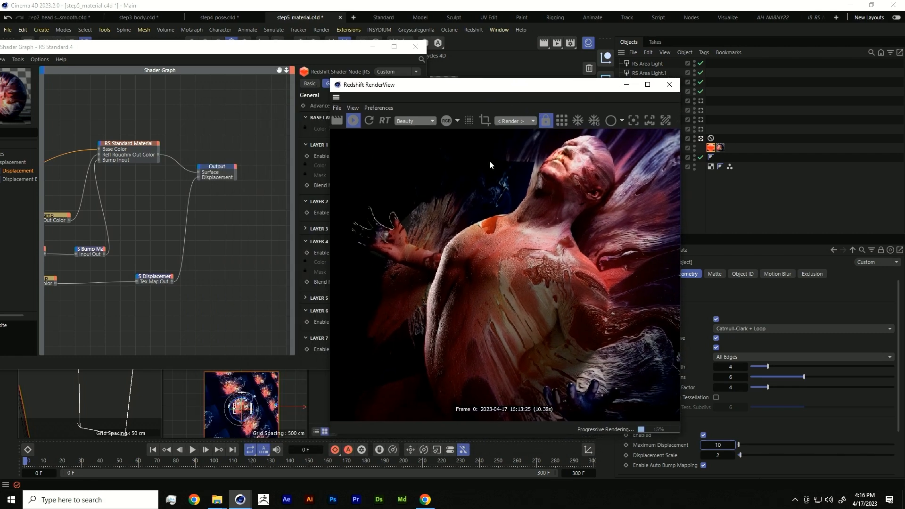
left_click(153, 278)
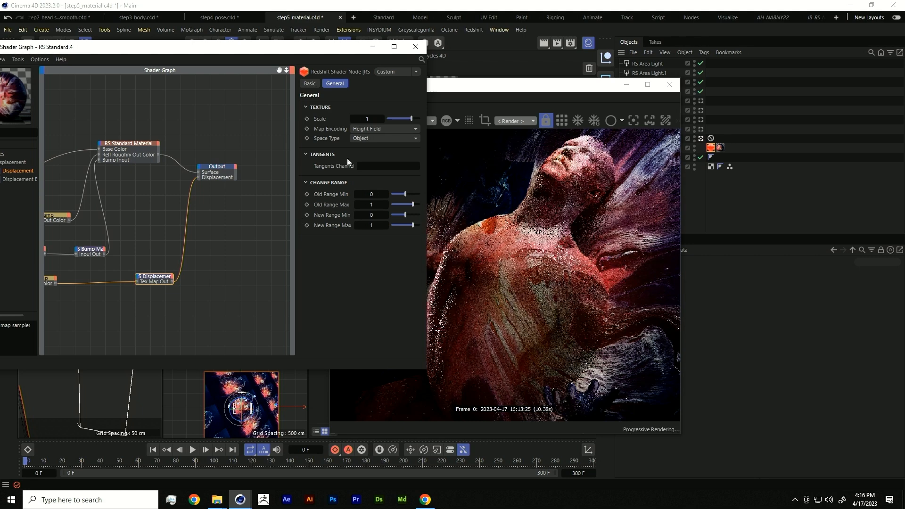
left_click_drag(329, 53, 272, 63)
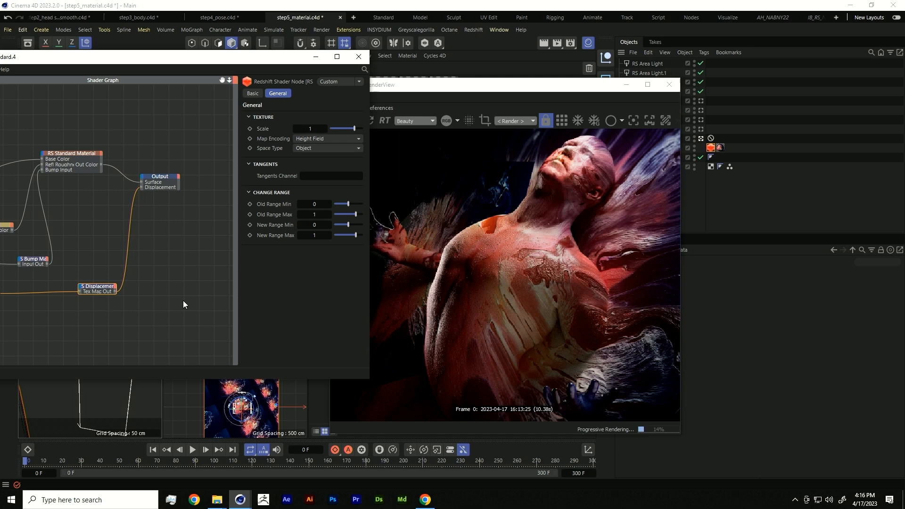
left_click(307, 129)
key("BackSpace")
type("-2")
key("Return")
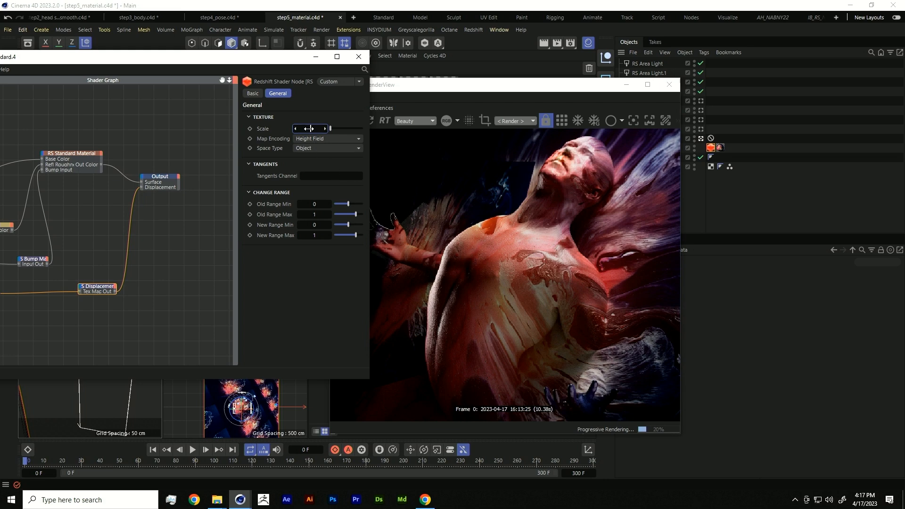
key("Return")
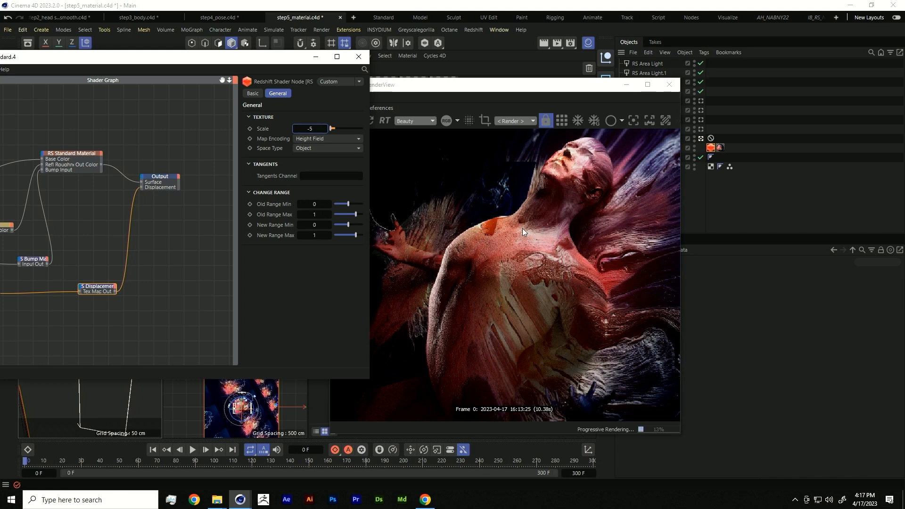
Bring the render view in front of the shader graph and examine the displaced figure as a whole.
left_click_drag(285, 60, 213, 72)
left_click_drag(451, 91, 140, 98)
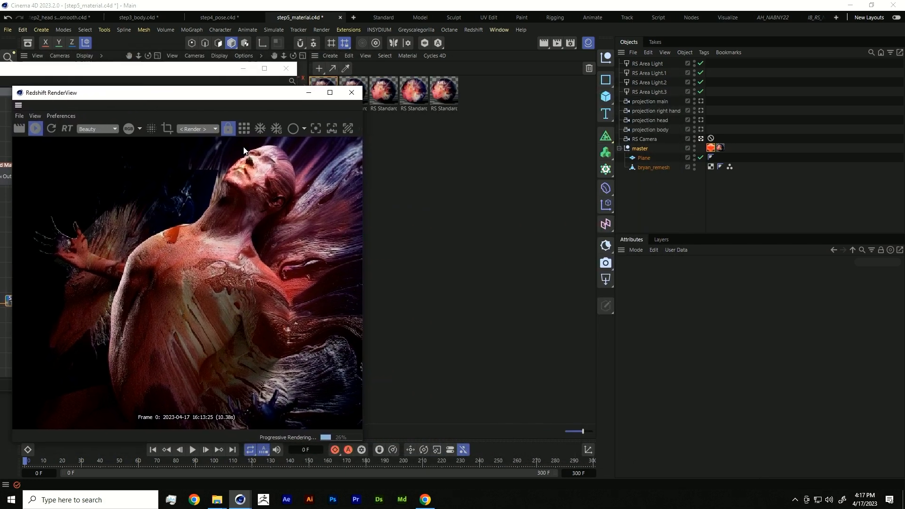
left_click_drag(241, 93, 287, 78)
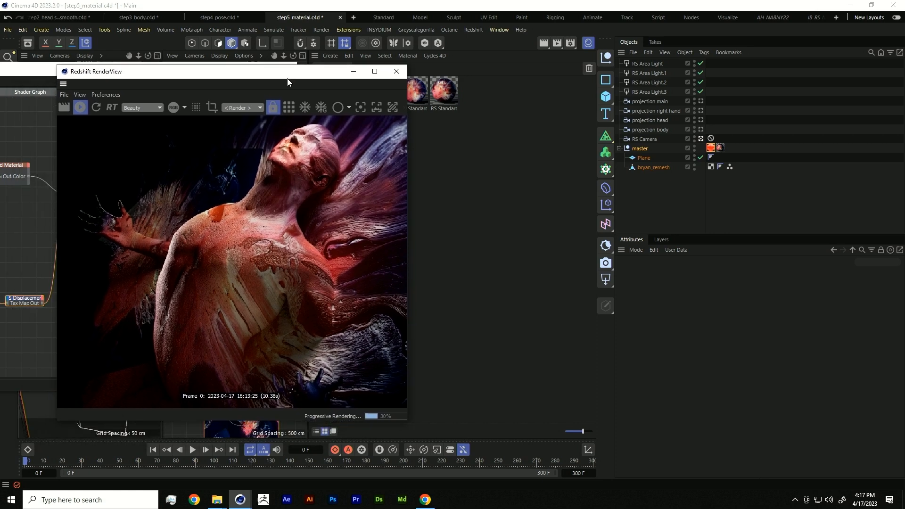
scroll(286, 206, "down", 3)
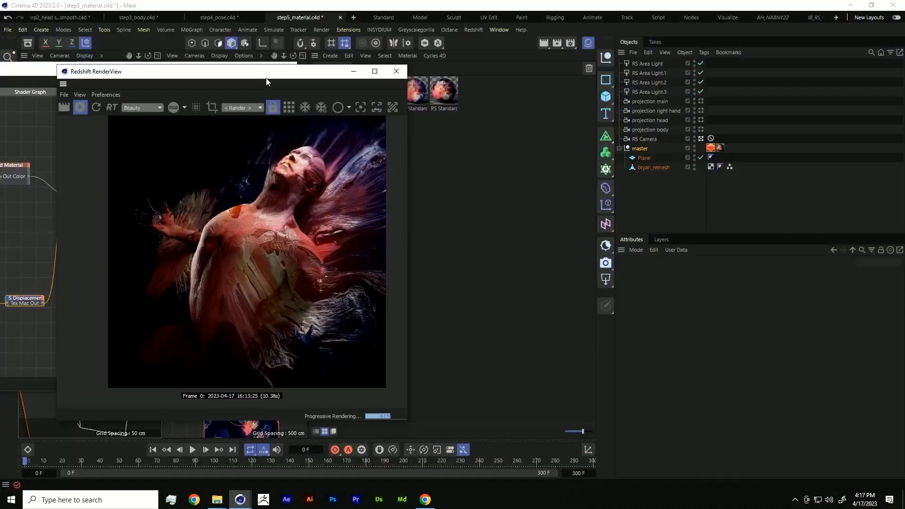
Enlarge the render view window and turn off the geometry Override in the master object's Redshift Object tag.
left_click_drag(266, 101, 340, 81)
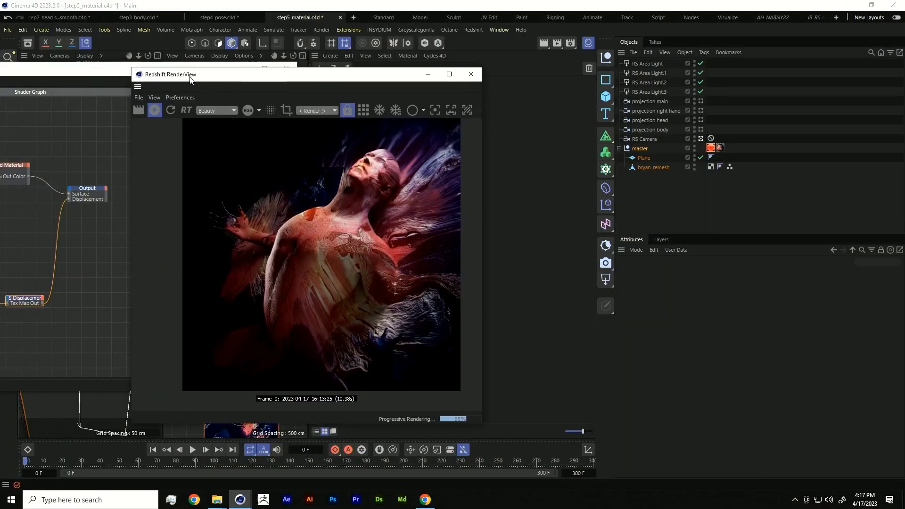
left_click_drag(191, 79, 204, 30)
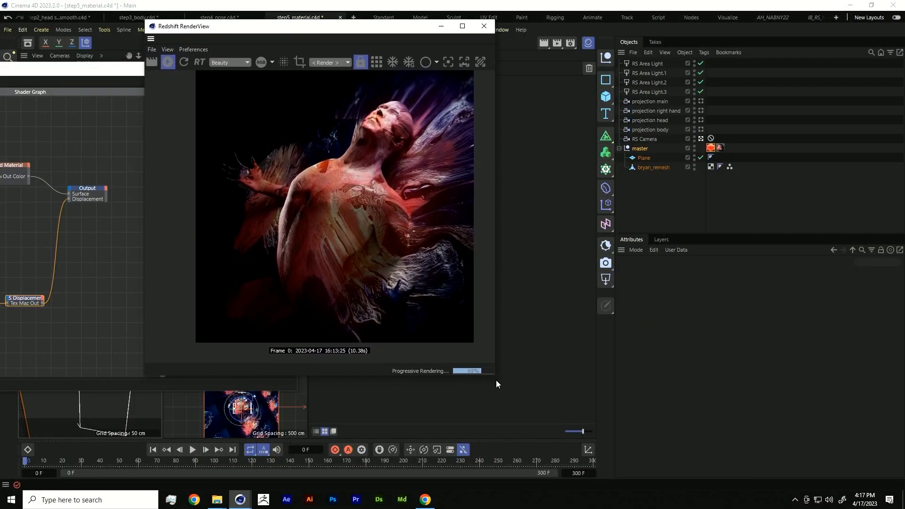
left_click_drag(494, 377, 599, 451)
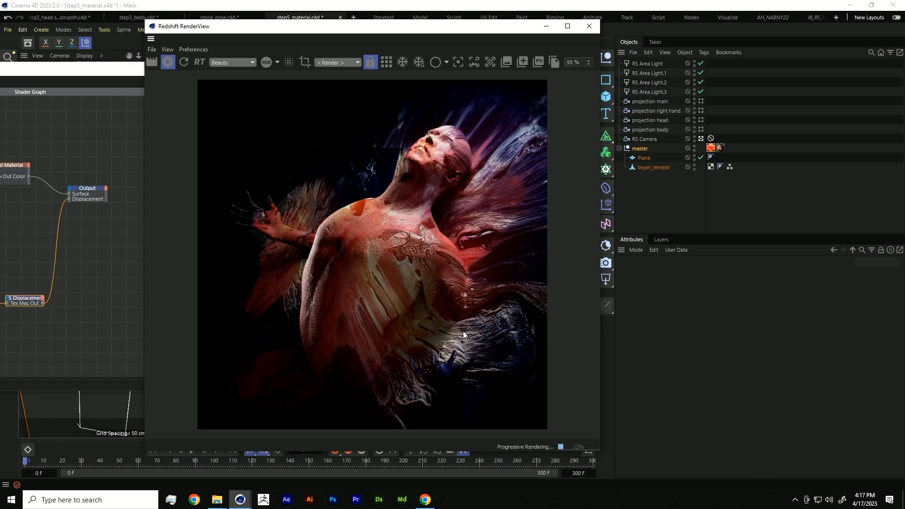
left_click(710, 147)
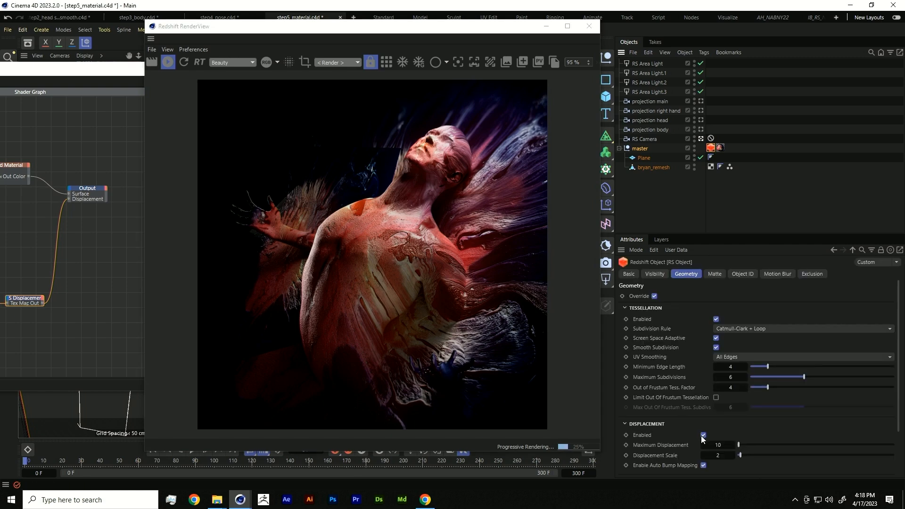
left_click(654, 296)
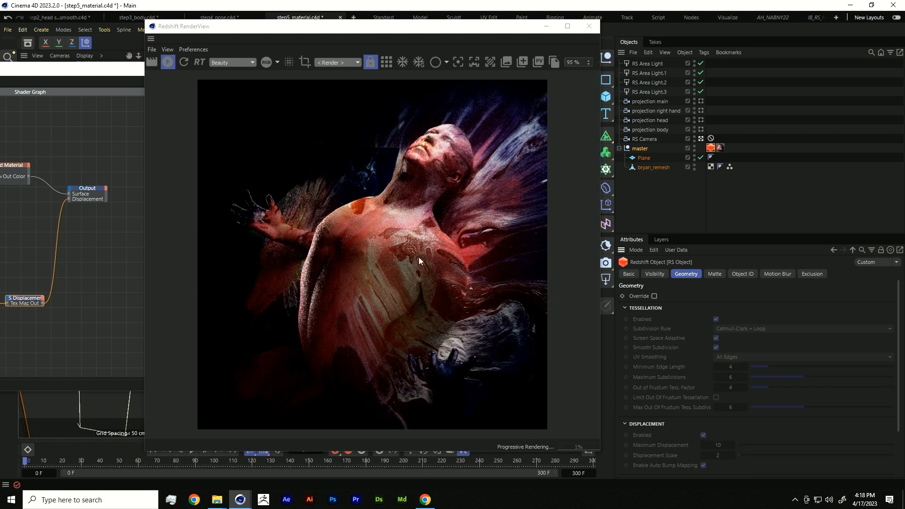
Show the render view's display settings and widen the window so the image and settings both fit.
left_click(165, 51)
left_click(162, 50)
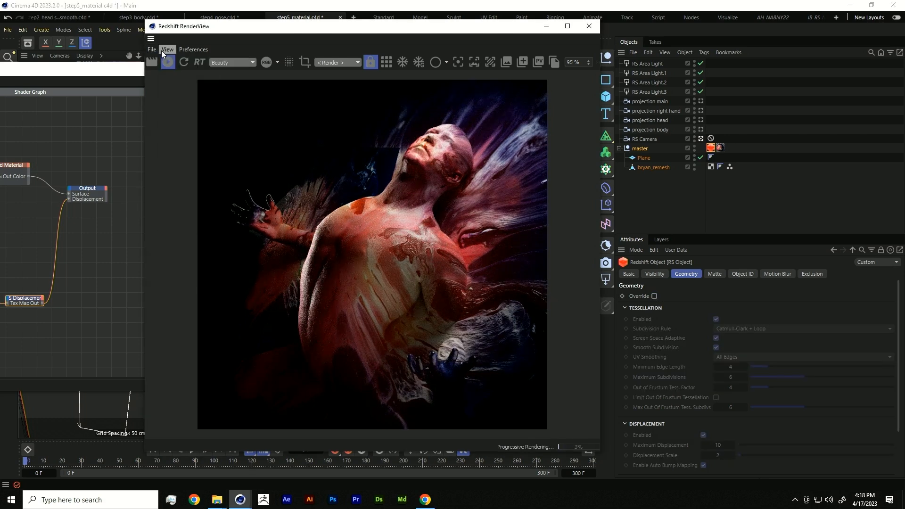
left_click(162, 50)
left_click(179, 71)
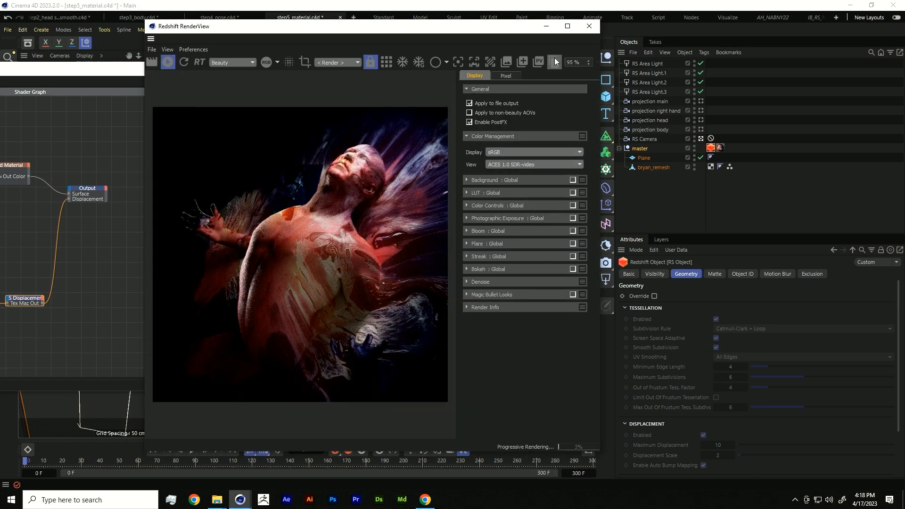
left_click_drag(600, 57, 711, 58)
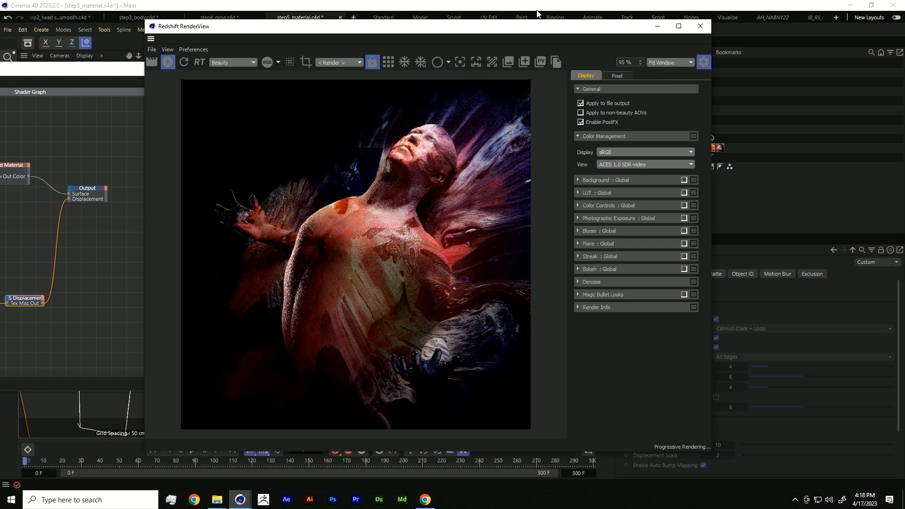
left_click_drag(534, 21, 535, 8)
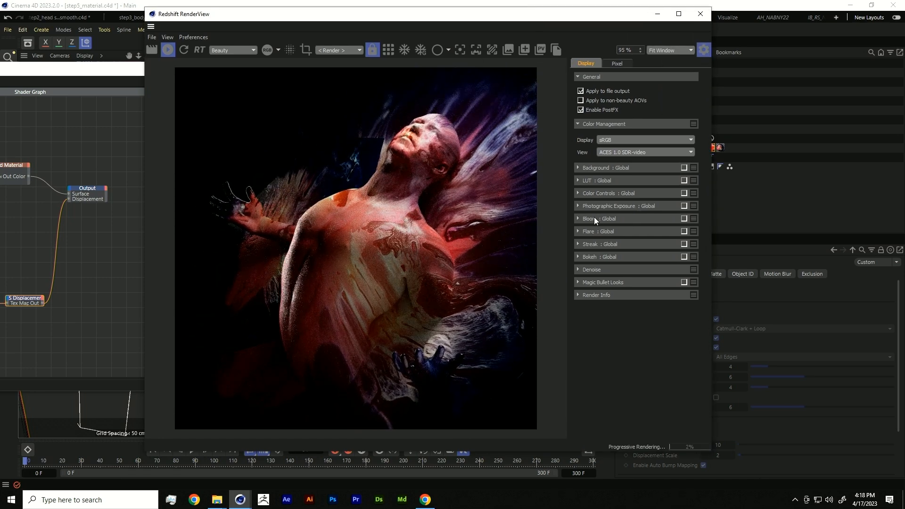
Enable the Bloom post effect with threshold 0.847, softness 0.076 and intensity 0.678.
left_click(578, 218)
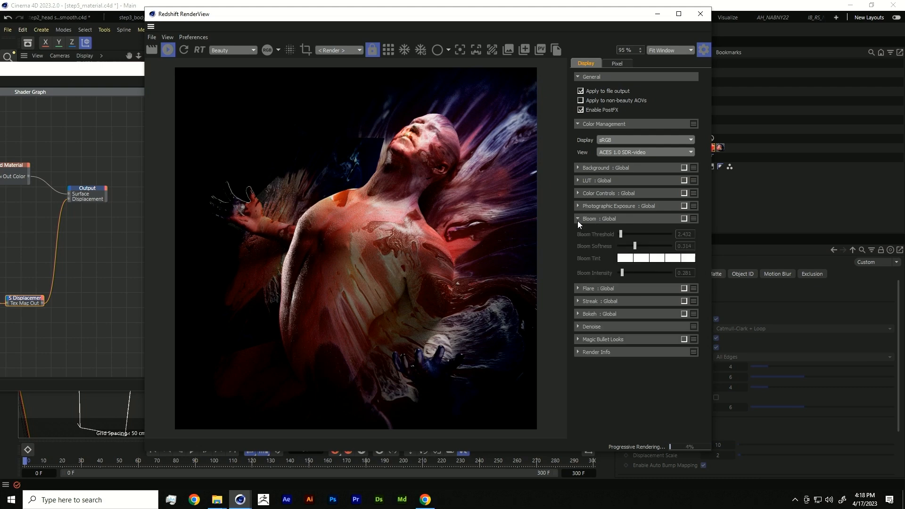
left_click(684, 218)
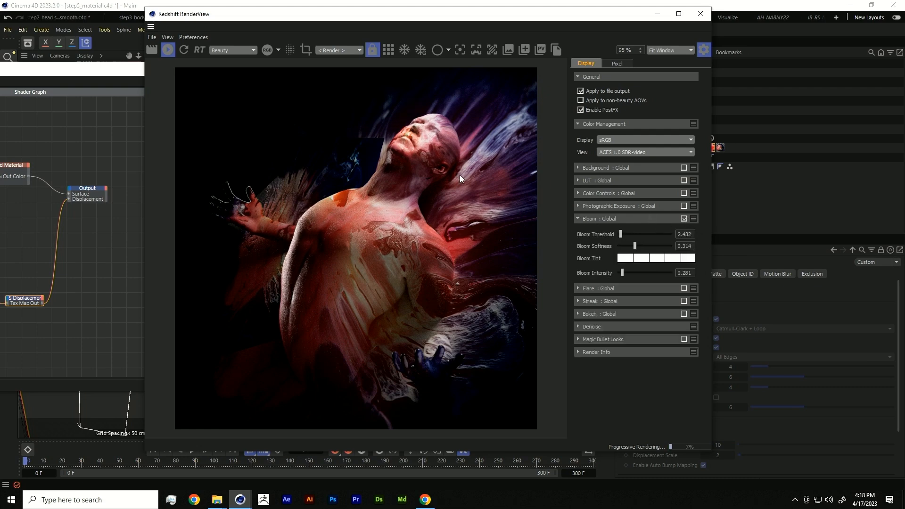
mouse_move(622, 237)
left_mouse_down()
mouse_move(646, 236)
mouse_move(618, 233)
left_mouse_up()
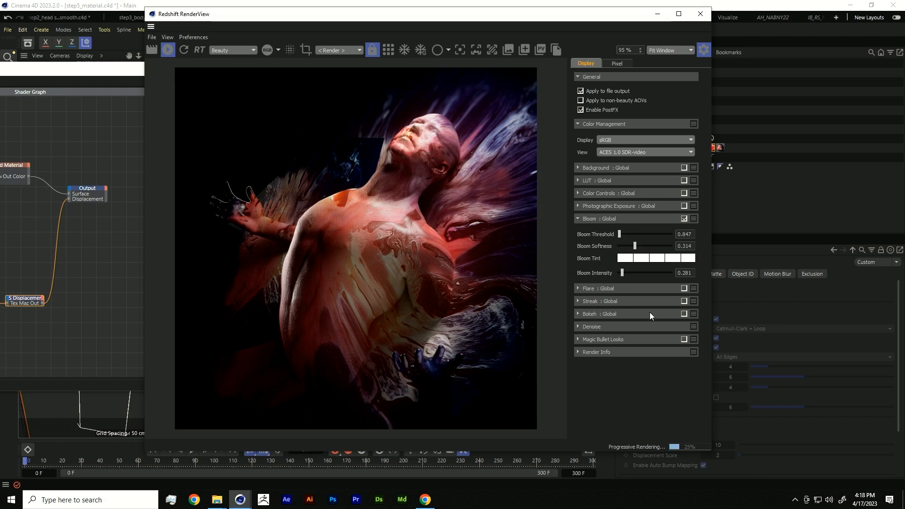
mouse_move(621, 273)
left_mouse_down()
mouse_move(638, 277)
mouse_move(653, 247)
mouse_move(650, 256)
mouse_move(625, 255)
mouse_move(637, 276)
mouse_move(625, 275)
left_mouse_up()
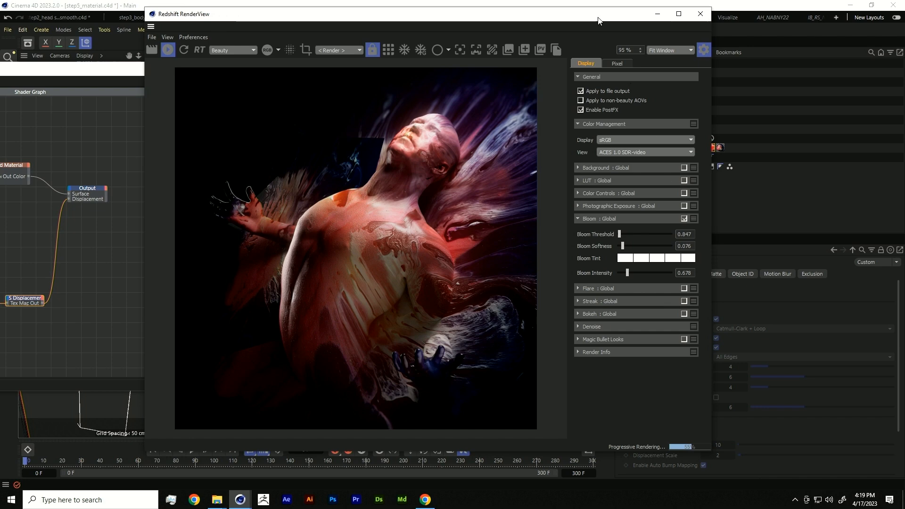
Try the Flare post effect on the render.
left_click_drag(598, 20, 552, 20)
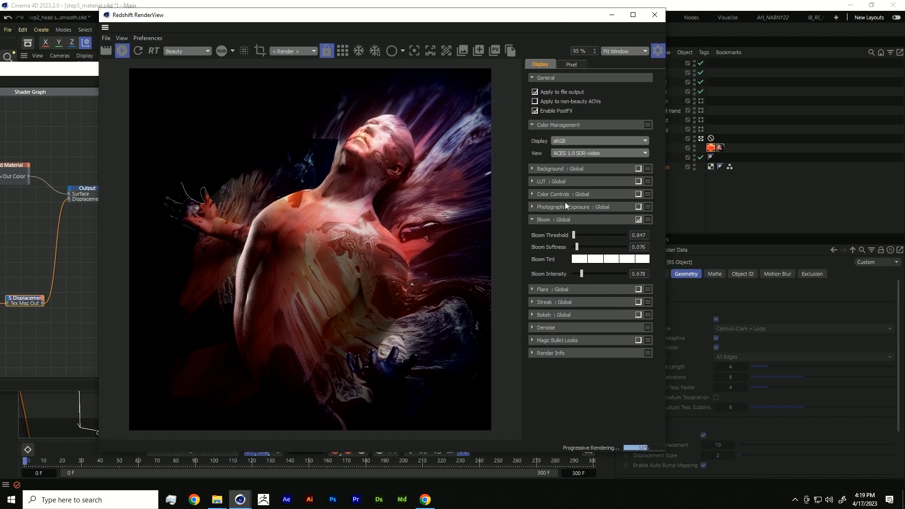
left_click(532, 289)
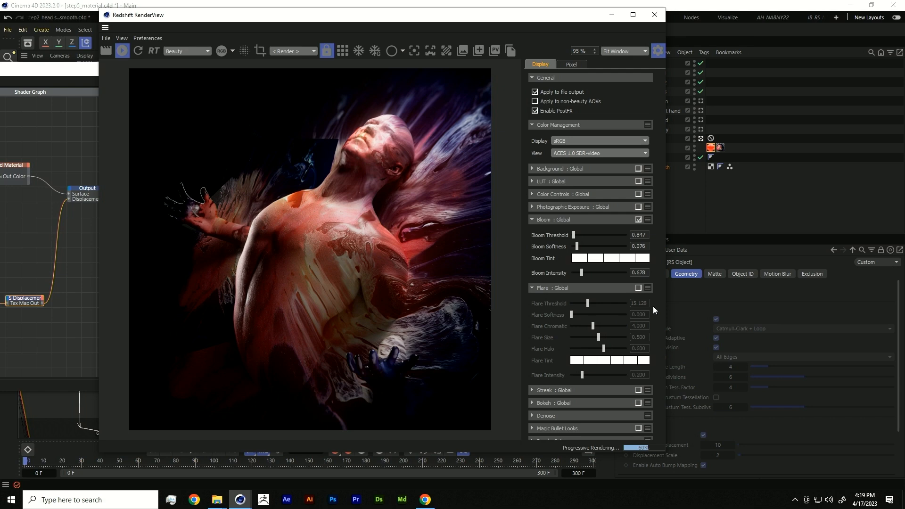
left_click(639, 288)
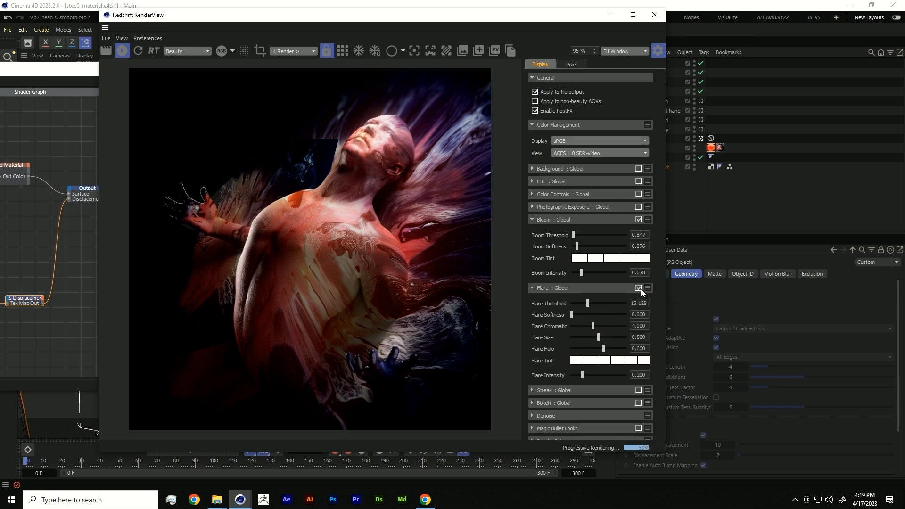
left_click(640, 289)
left_click(532, 289)
Enable the Streak post effect with a threshold of 0.870 and an intensity of 0.974.
left_click(531, 301)
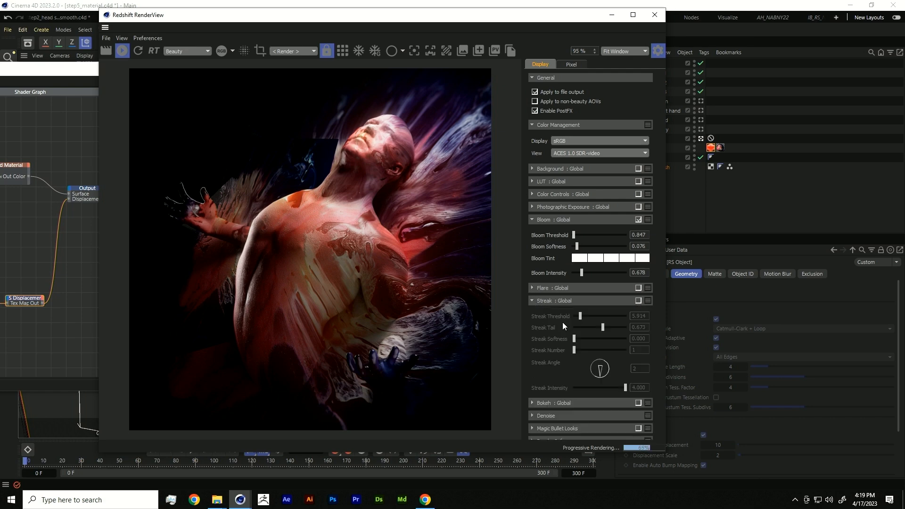
left_click(638, 300)
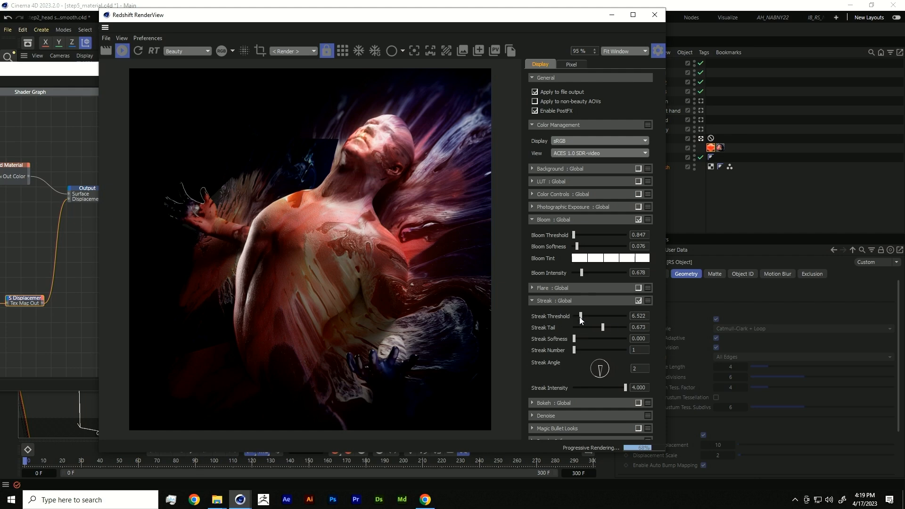
left_click_drag(580, 316, 574, 319)
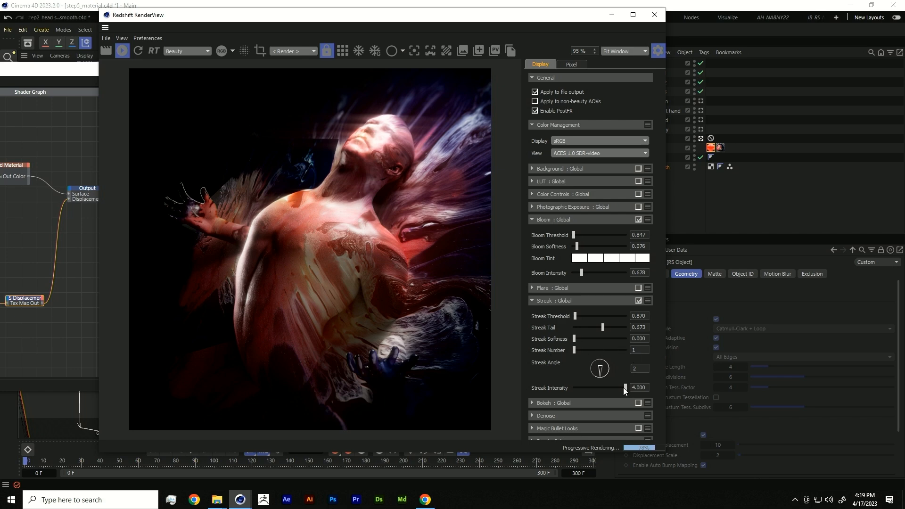
mouse_move(623, 387)
left_mouse_down()
mouse_move(568, 387)
mouse_move(587, 389)
left_mouse_up()
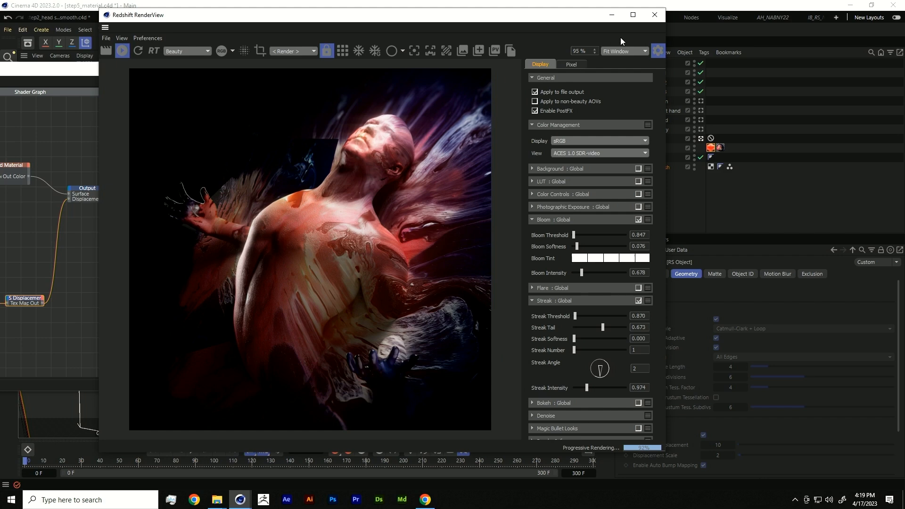
Expand the Bokeh settings among the render view's post effects.
left_click_drag(552, 18, 493, 38)
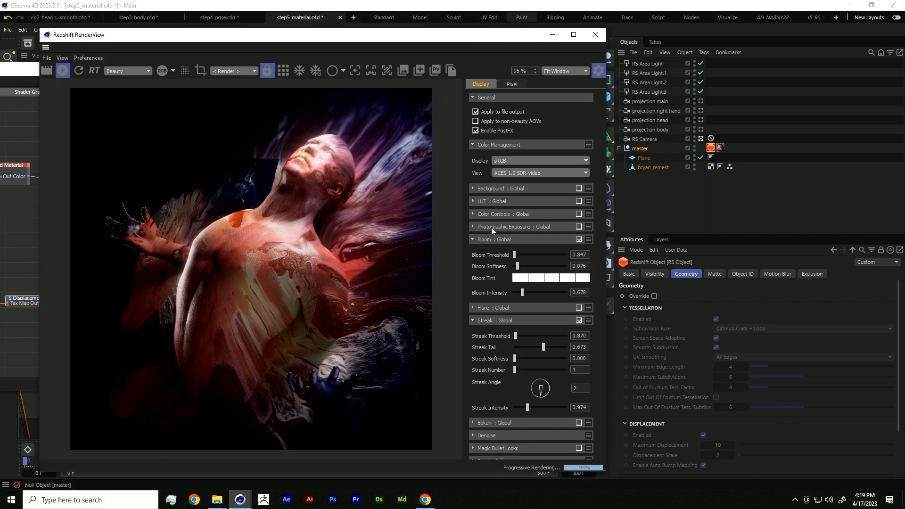
left_click(473, 422)
scroll(494, 408, "down", 3)
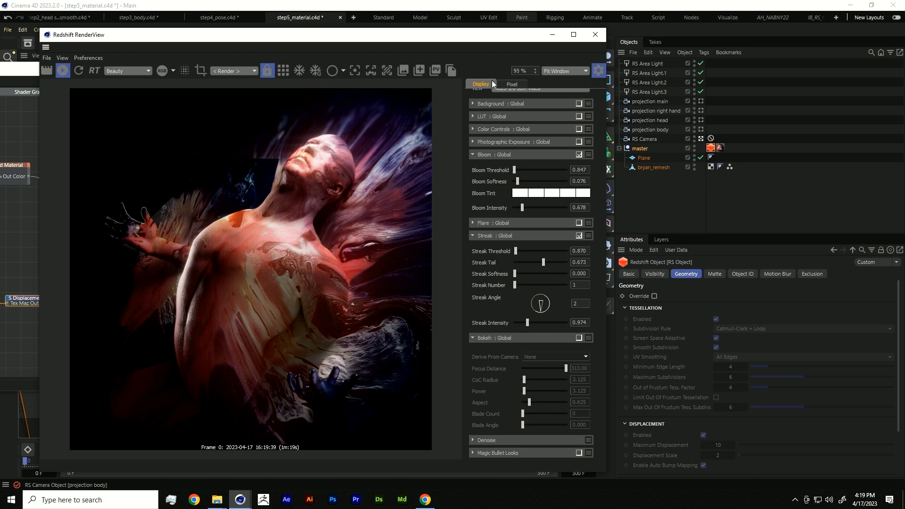
Move the render view aside and switch the lower perspective viewport to the Default Camera, framing the whole scene.
left_click_drag(437, 39, 751, 287)
left_click(288, 69)
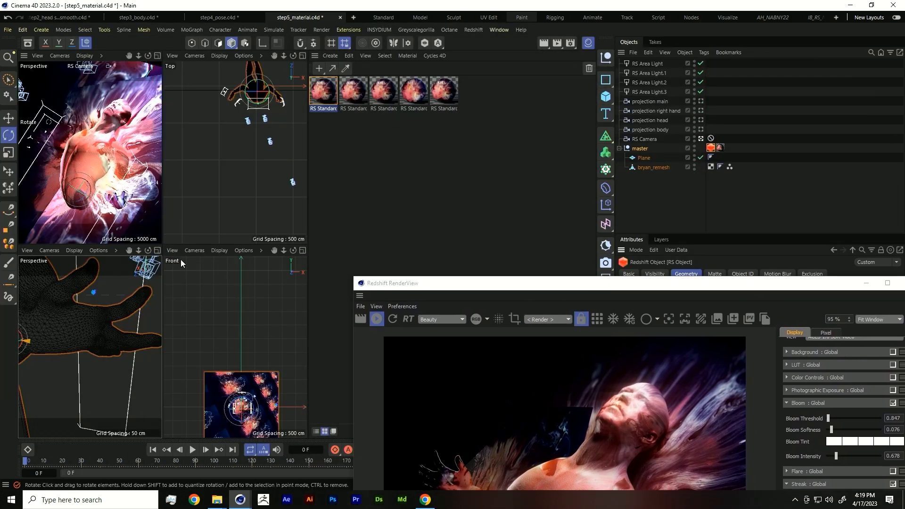
left_click(49, 250)
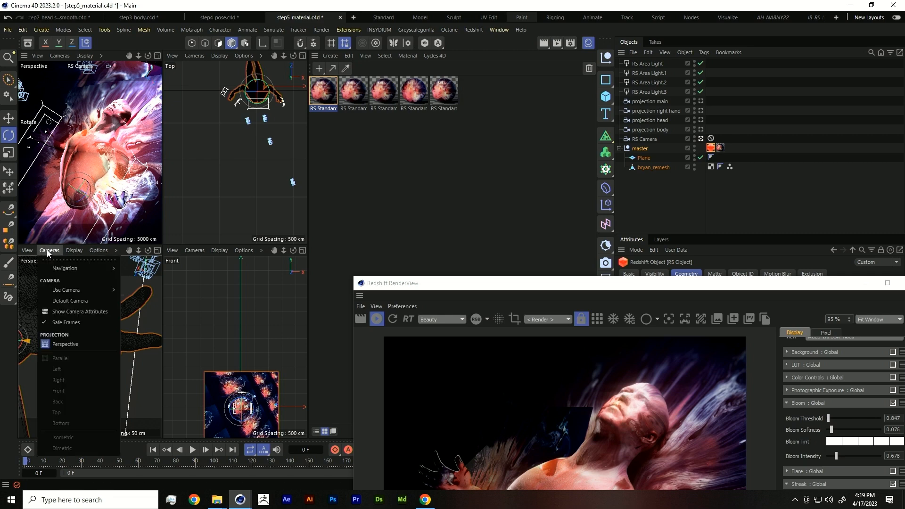
left_click(69, 301)
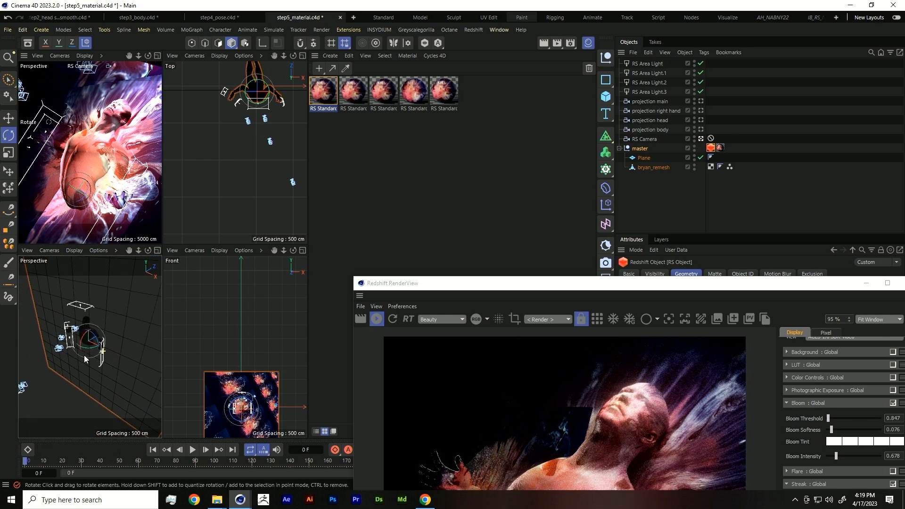
scroll(84, 356, "down", 2)
left_click_drag(89, 355, 99, 355, "alt")
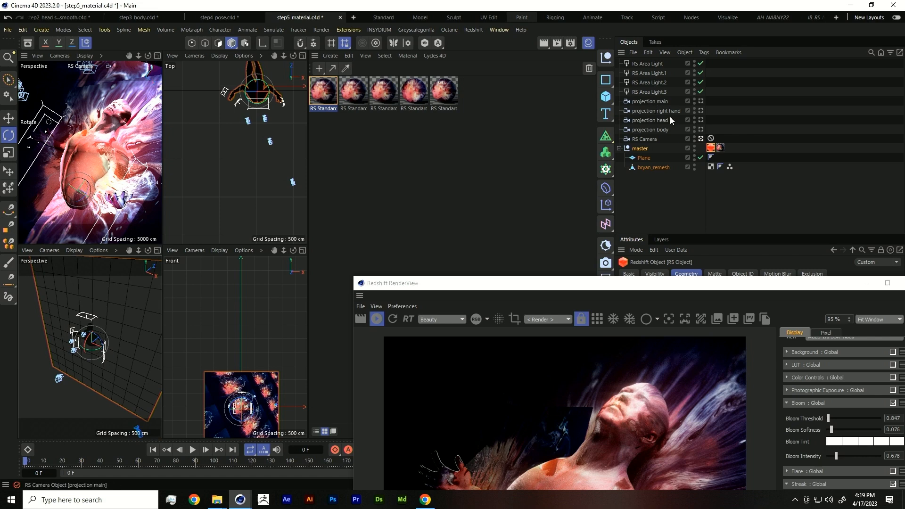
Pick the figure's head in the camera view as the RS Camera's depth-of-field Focus Distance, about 1559 cm.
left_click(644, 139)
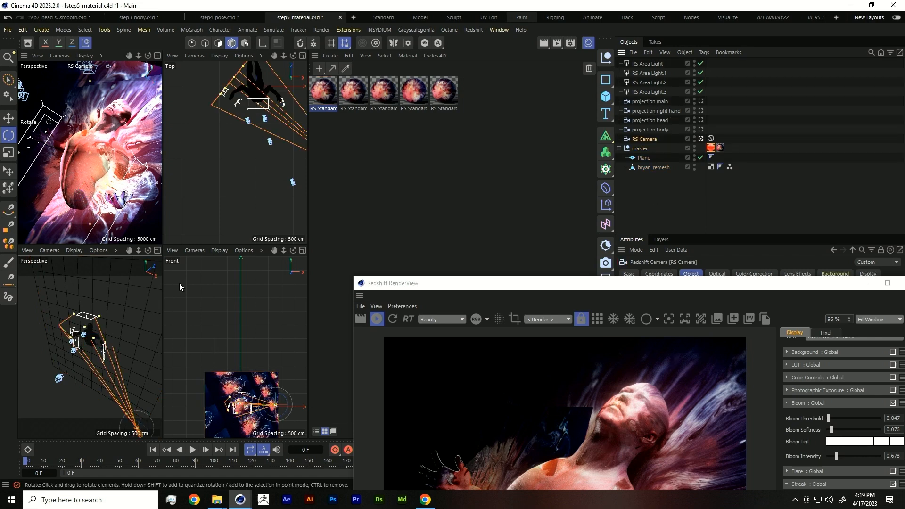
middle_click_drag(282, 125, 275, 136, "alt")
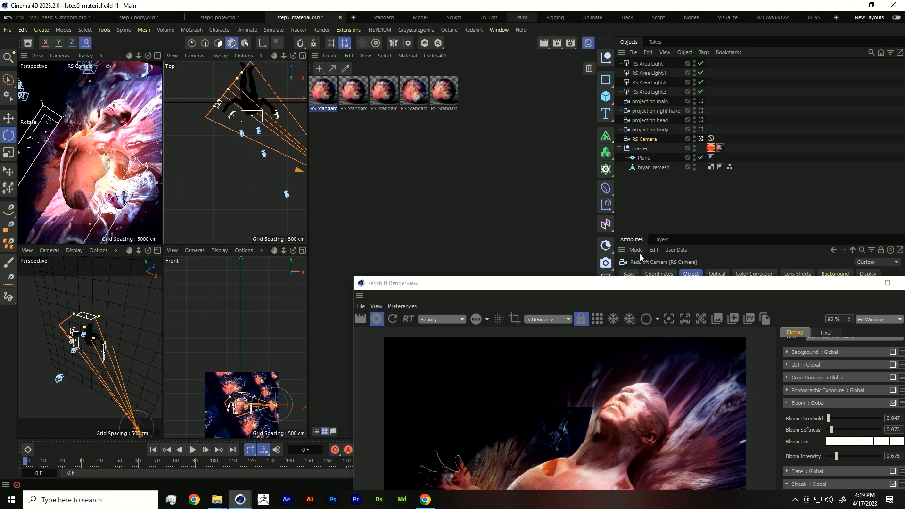
left_click_drag(681, 284, 424, 418)
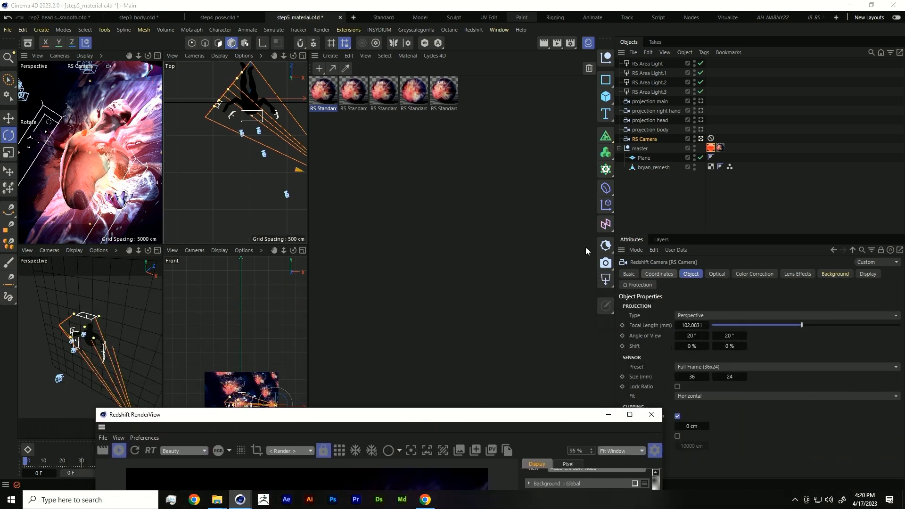
left_click(641, 141)
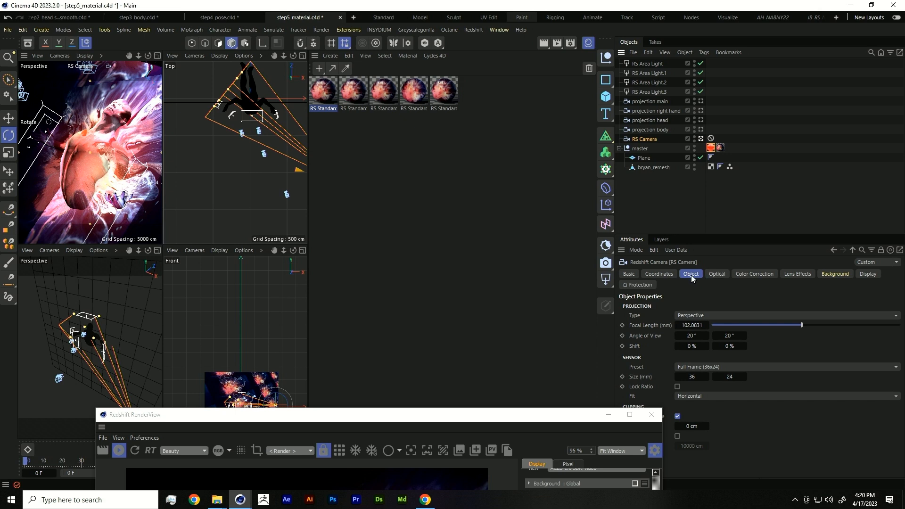
left_click(718, 273)
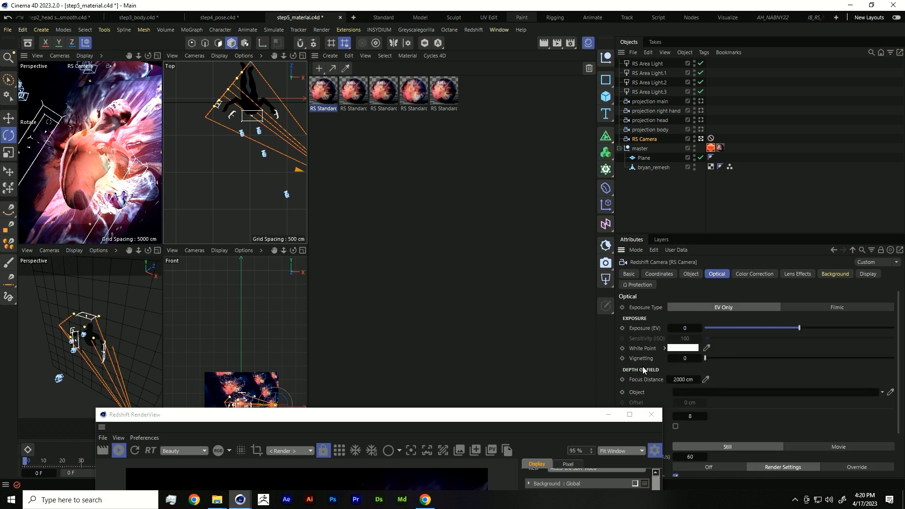
left_click(706, 379)
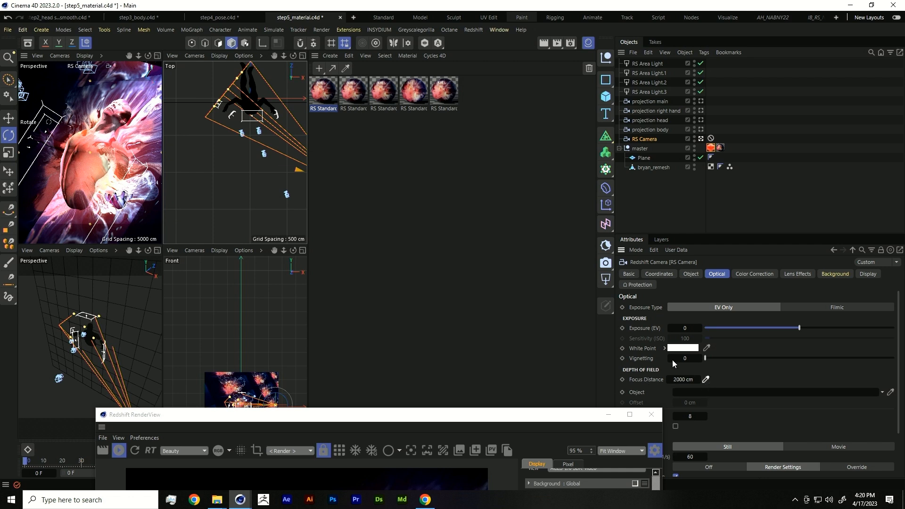
left_click(116, 109)
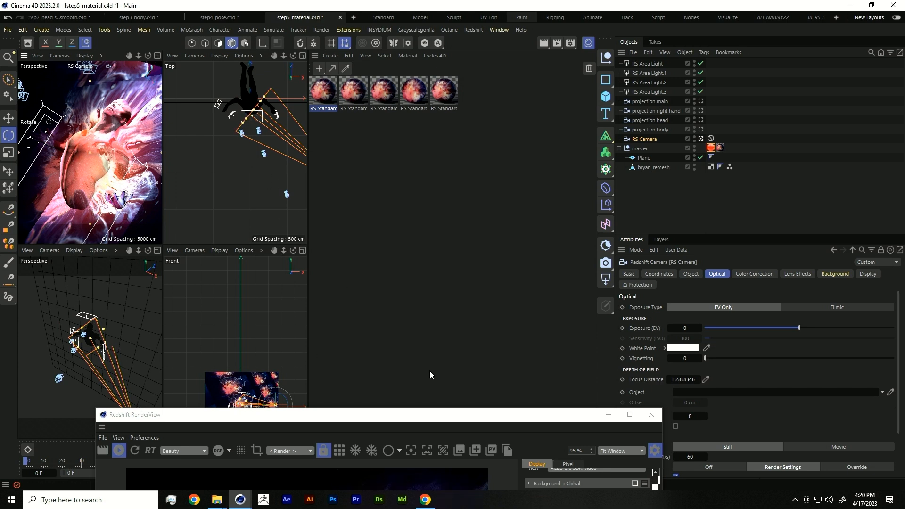
Bring the render view back into full view and enable the Bokeh post effect.
left_click_drag(442, 418, 366, 33)
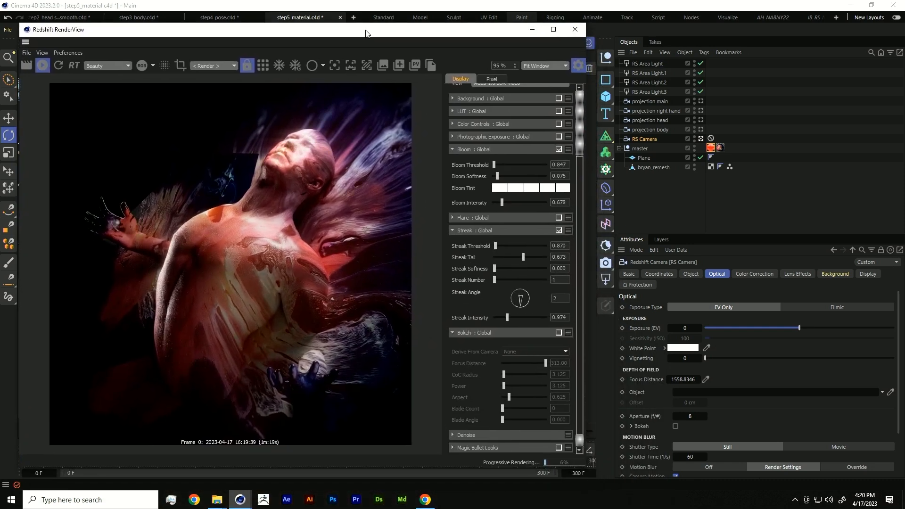
left_click(559, 332)
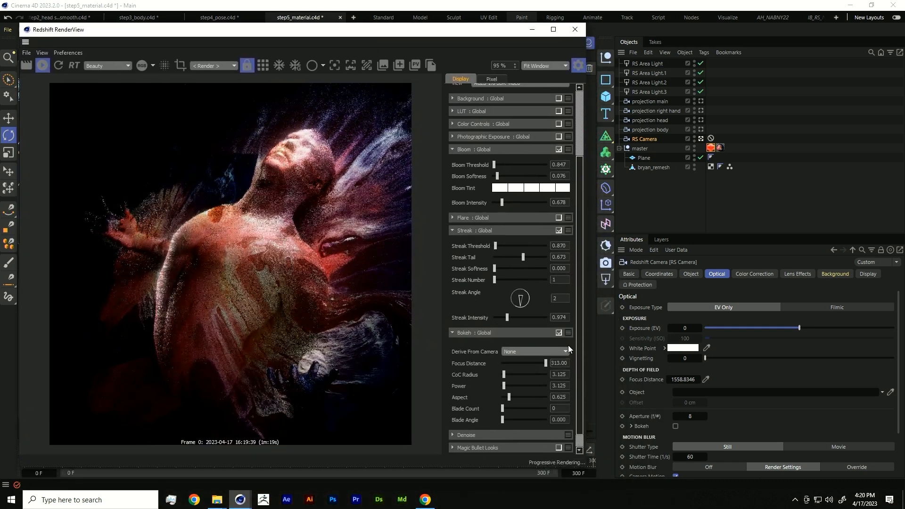
Set the Bokeh effect's Focus Distance to 1558, matching the RS Camera's focus distance.
left_click(685, 380)
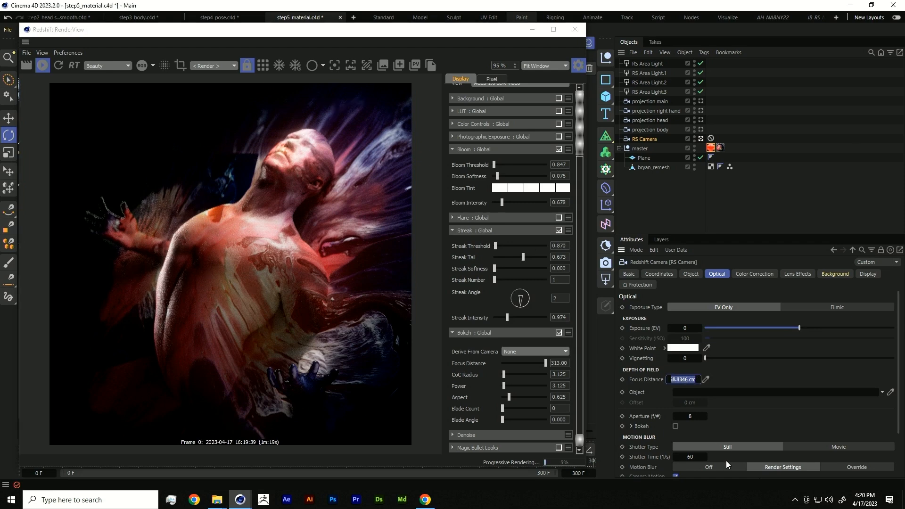
double_click(555, 363)
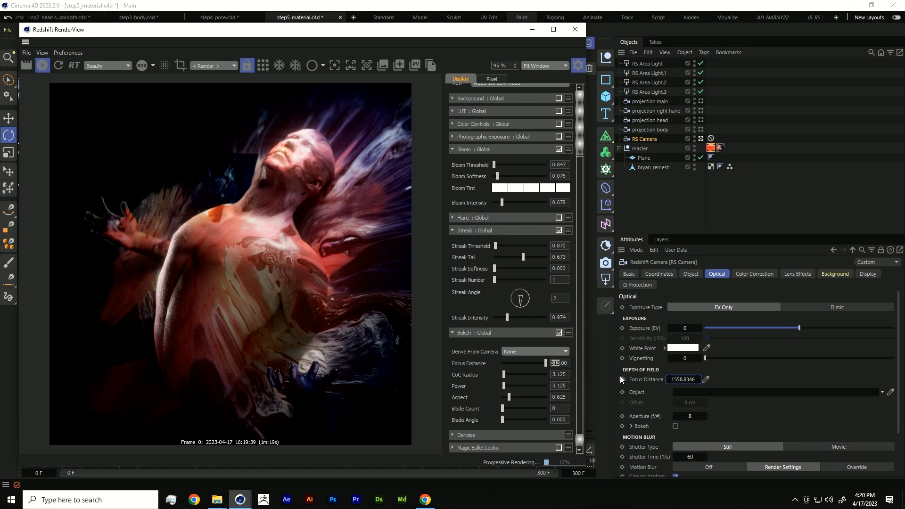
type("1558")
key("Return")
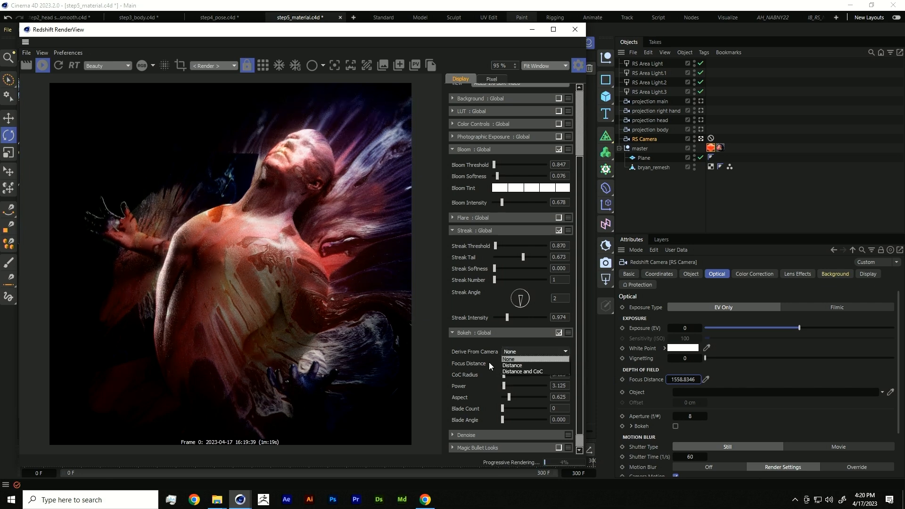
Try a strong bokeh blur with a CoC Radius of 50 and a Power of about 24.5.
mouse_move(503, 375)
left_mouse_down()
mouse_move(524, 374)
mouse_move(512, 385)
left_mouse_up()
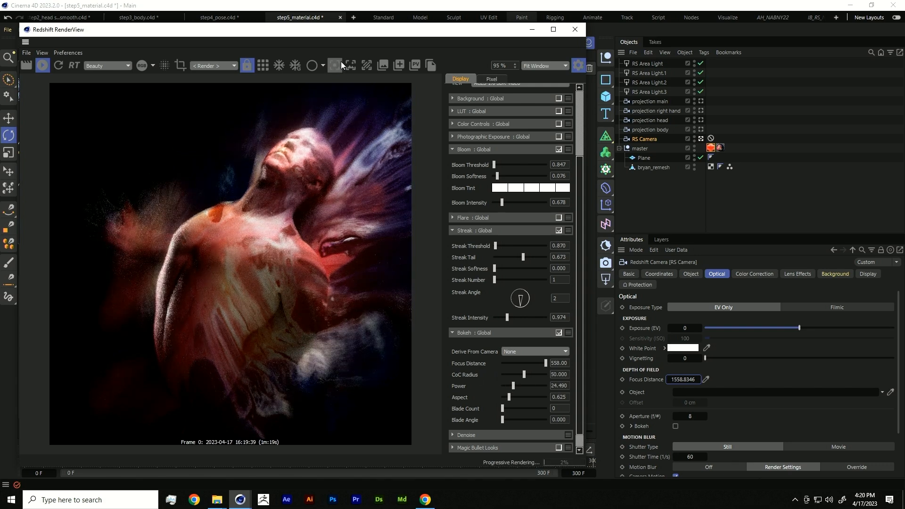
left_click_drag(339, 29, 334, 28)
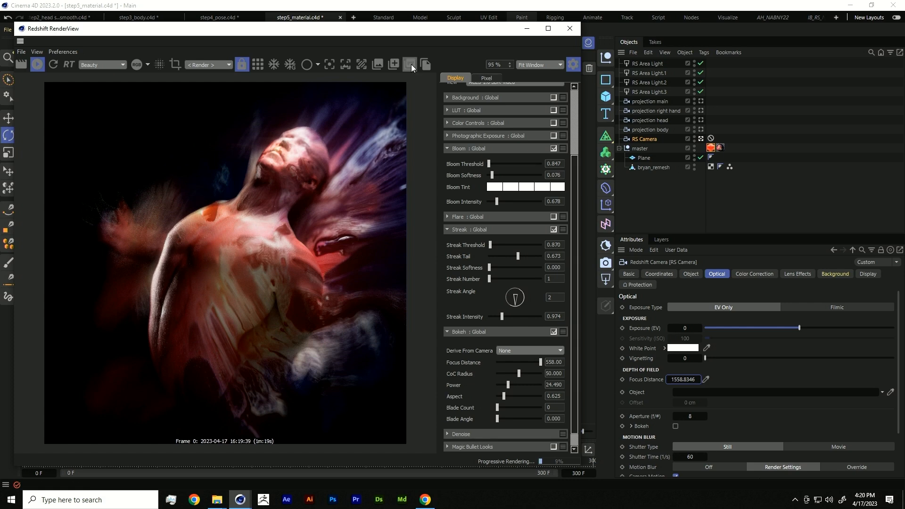
left_click_drag(417, 32, 427, 25)
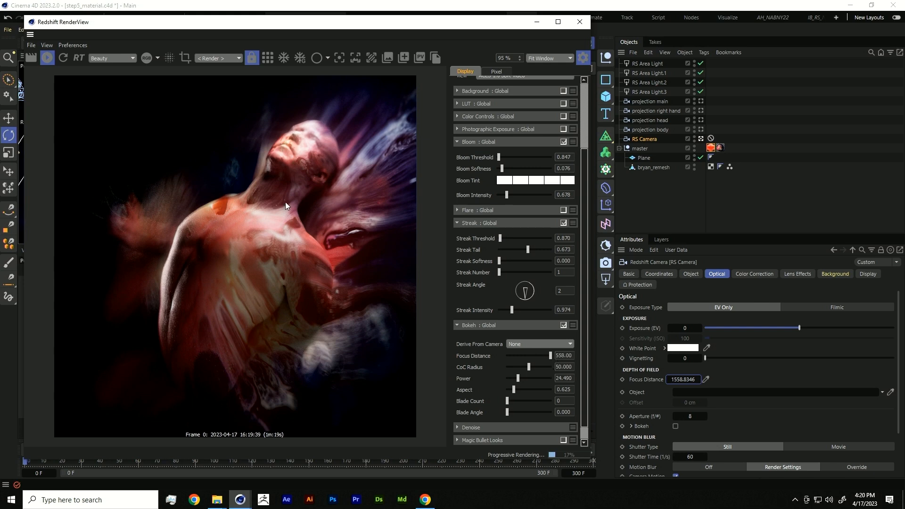
left_click_drag(101, 29, 109, 34)
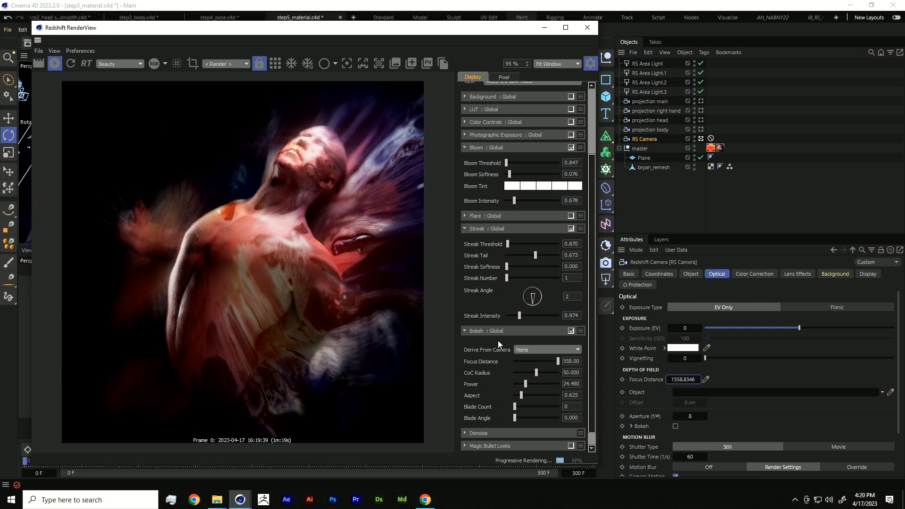
Set the Bokeh CoC Radius to about 12.2, Power to about 13.3 and Aspect to about 0.65.
left_click_drag(536, 373, 520, 382)
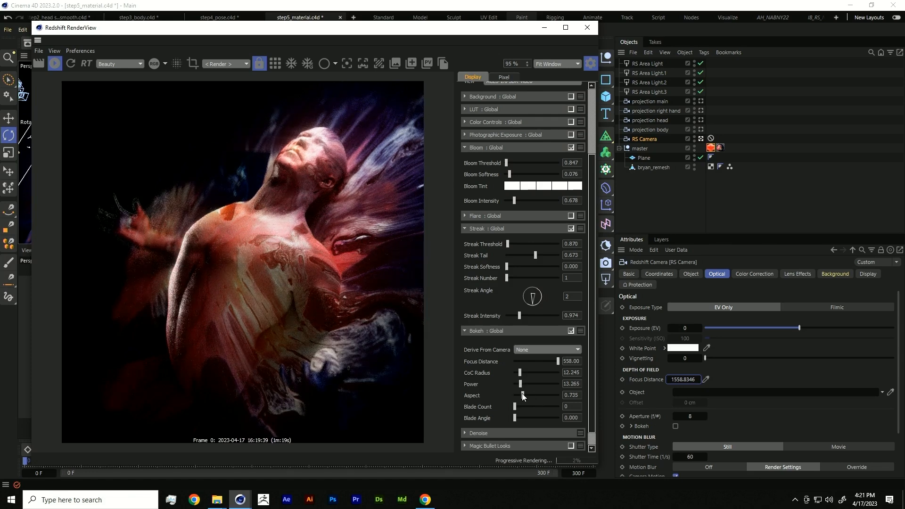
left_click_drag(522, 393, 521, 393)
left_click_drag(429, 24, 418, 13)
scroll(495, 379, "down", 1)
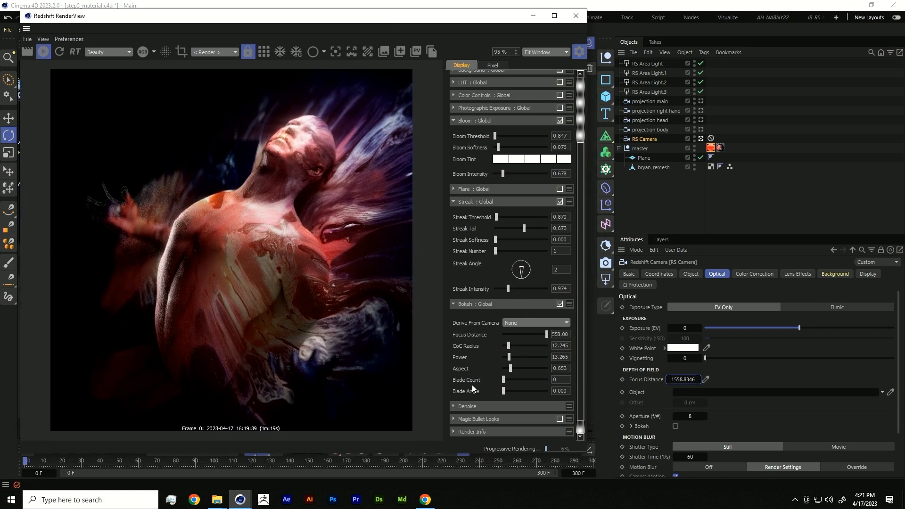
Expand and enable the global Color Controls in the render view's display settings.
scroll(465, 225, "up", 6)
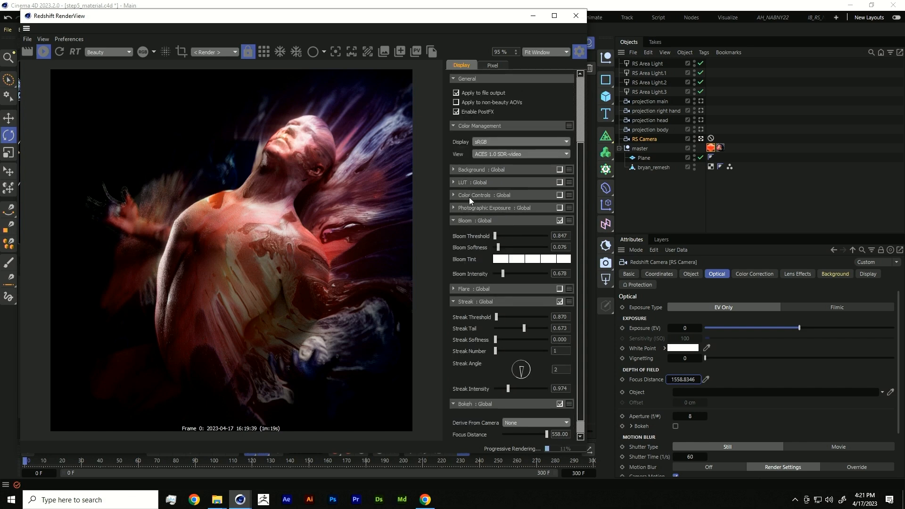
left_click(454, 195)
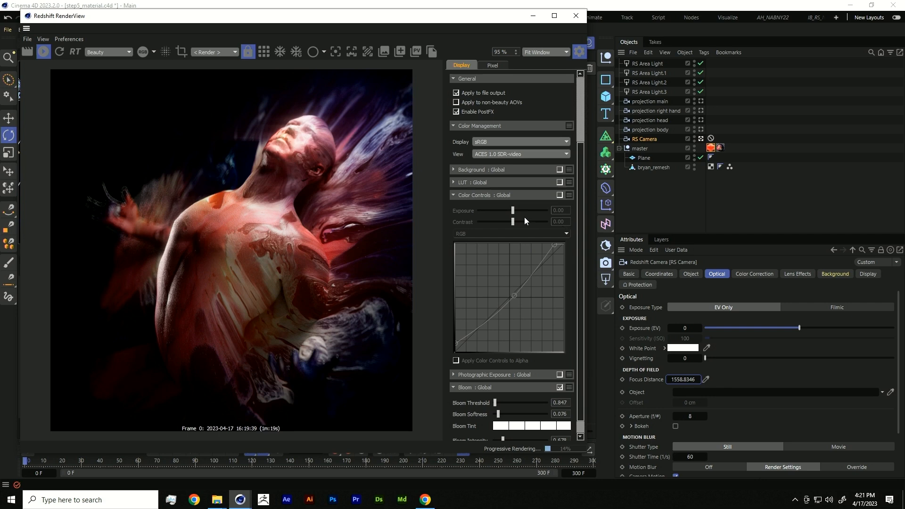
left_click(559, 195)
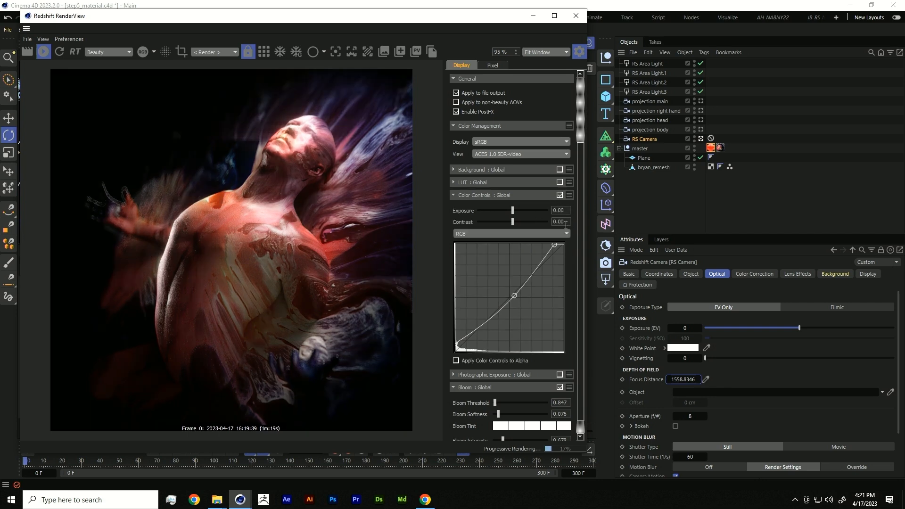
Straighten the RGB curve by removing its middle point and extending its ends to the corners, and pull a new midpoint slightly down.
right_click(513, 295)
left_click(526, 300)
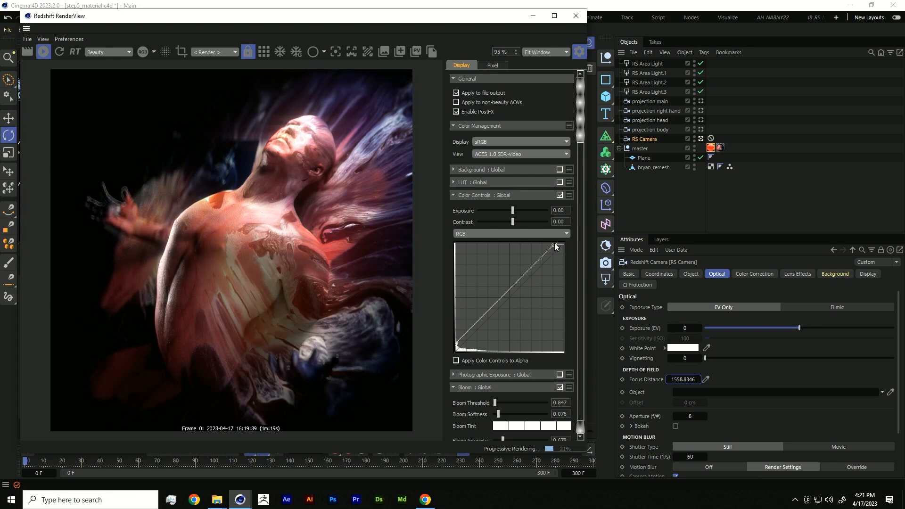
left_click_drag(554, 245, 570, 246)
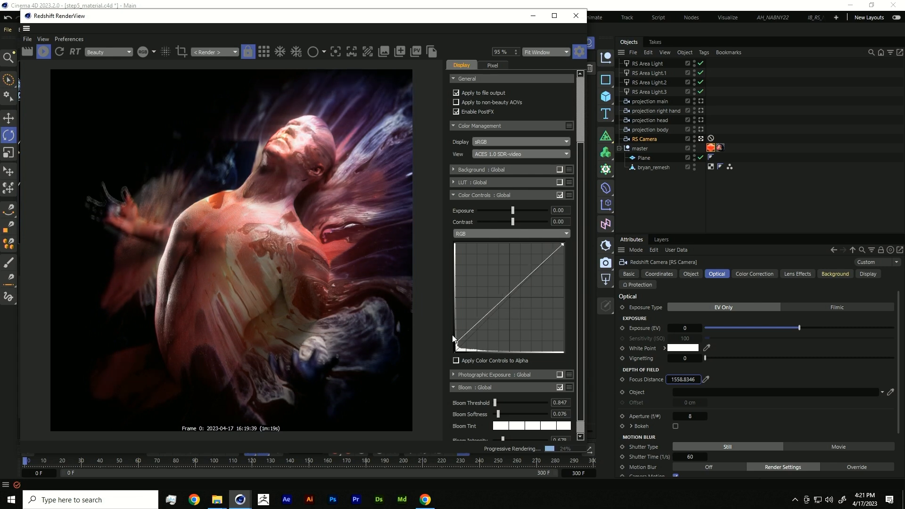
left_click_drag(457, 343, 456, 357)
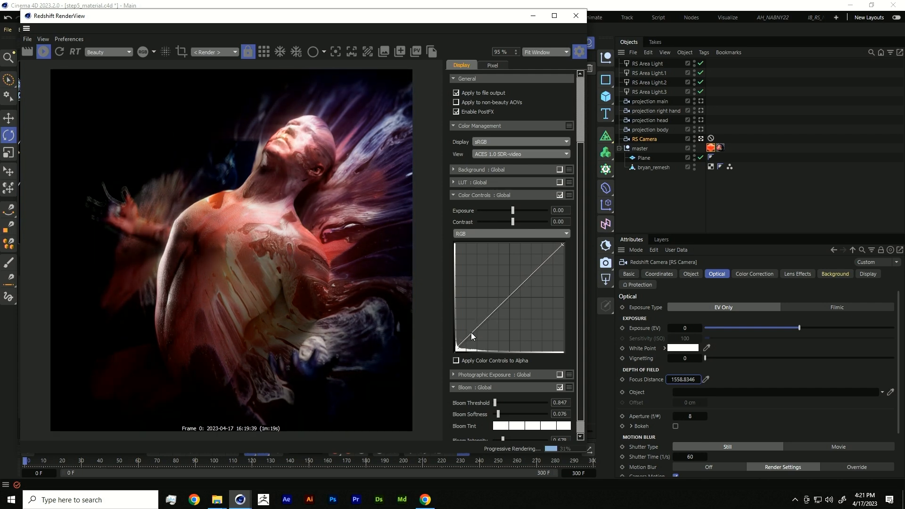
left_click_drag(508, 297, 511, 301)
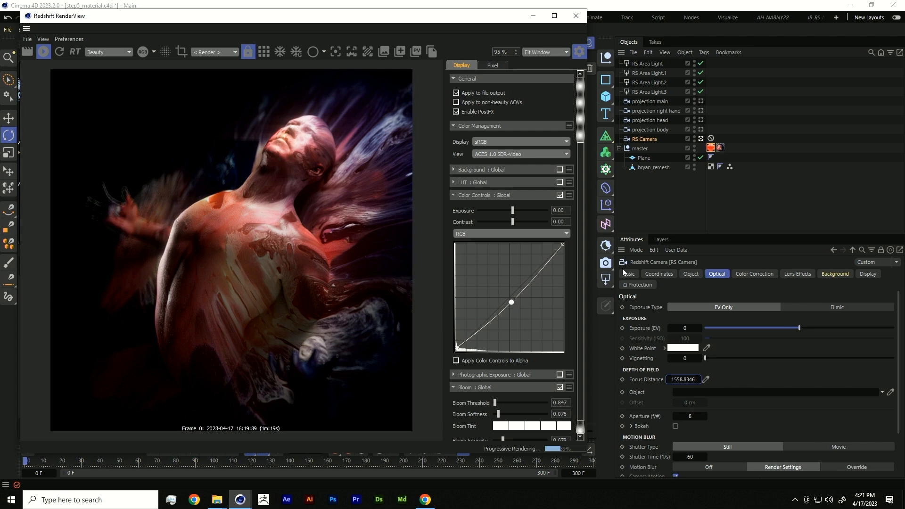
Enable the Magic Bullet Looks post effect and try to open its editor, dismissing the installation dialog.
left_click_drag(581, 157, 581, 326)
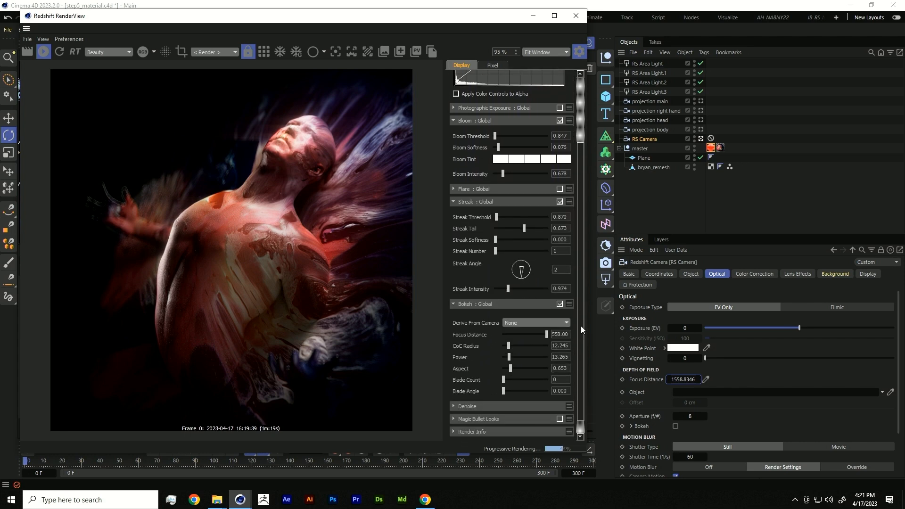
left_click(559, 419)
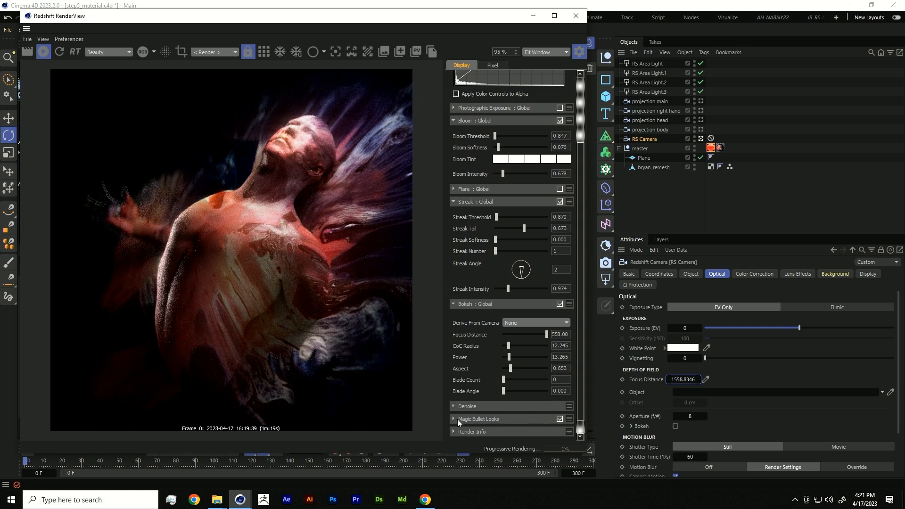
left_click(455, 419)
left_click(580, 436)
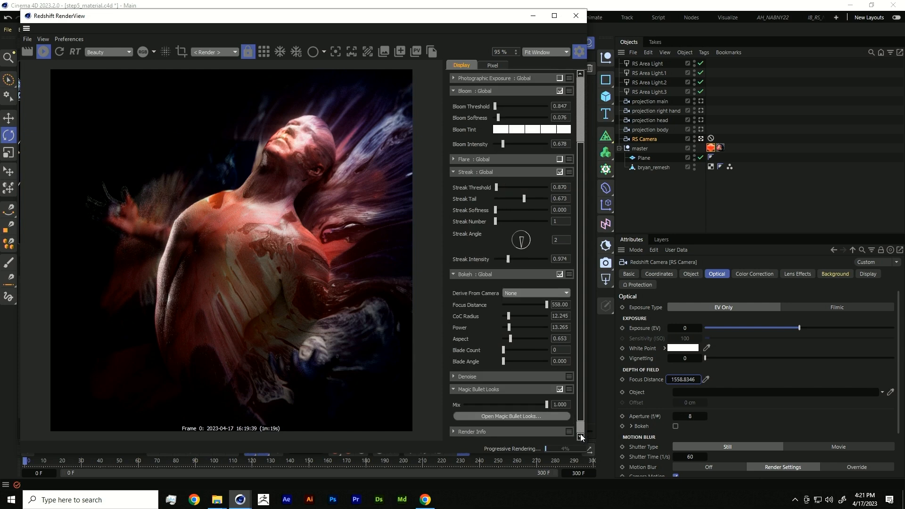
left_click(527, 416)
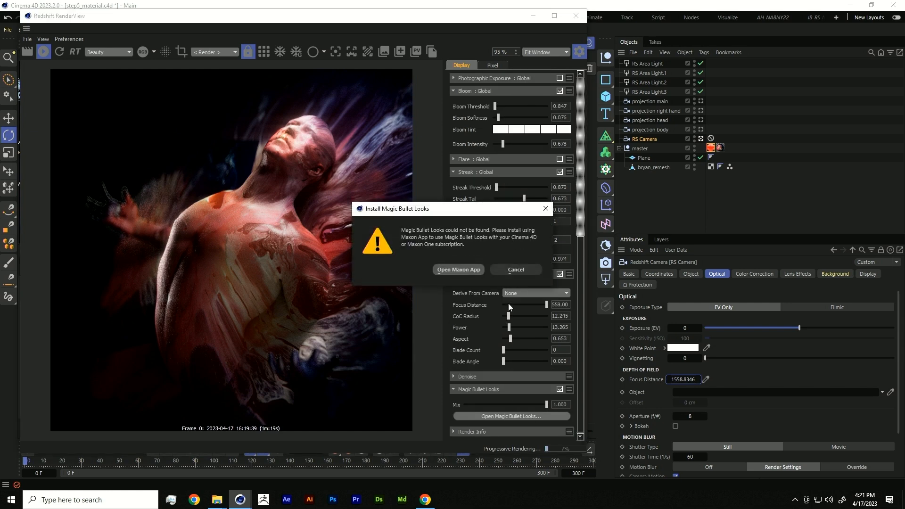
left_click(510, 270)
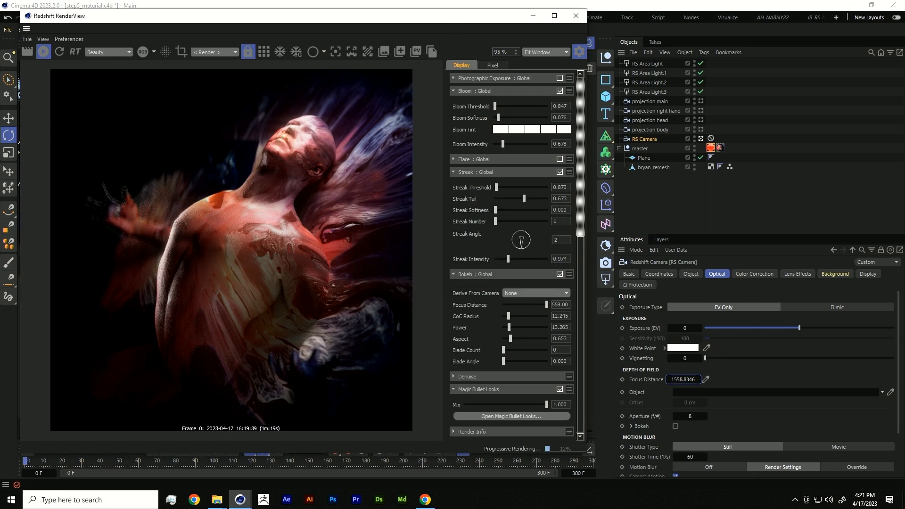
Enable the geometry Override on the master object's Redshift Object tag to render with tessellation and displacement.
left_click_drag(456, 22, 456, 25)
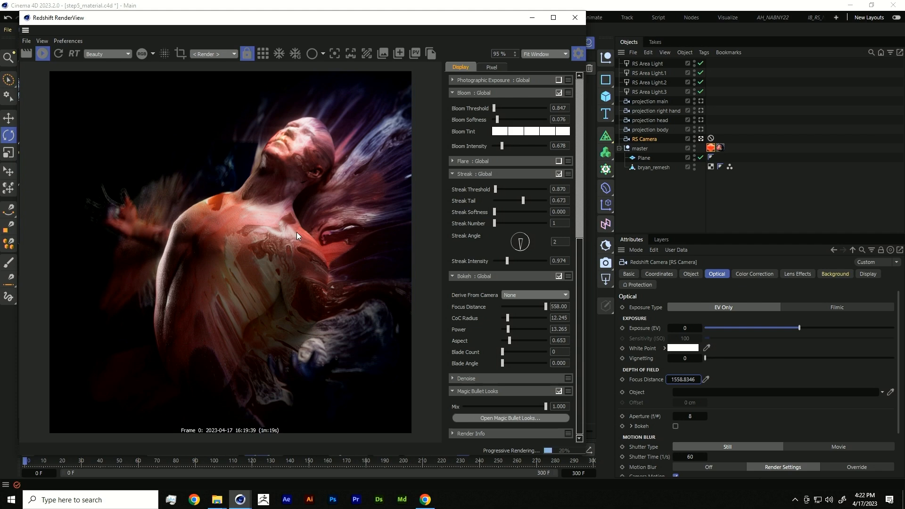
left_click_drag(485, 20, 469, 24)
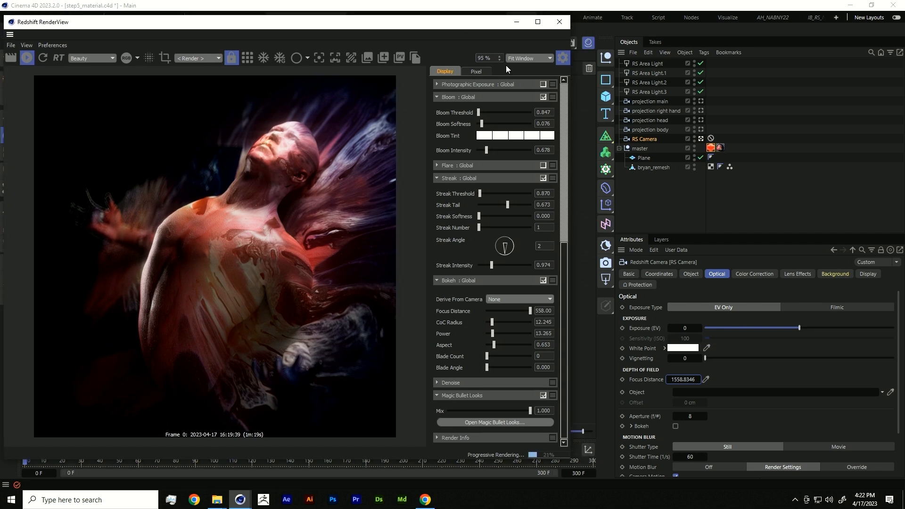
left_click(711, 148)
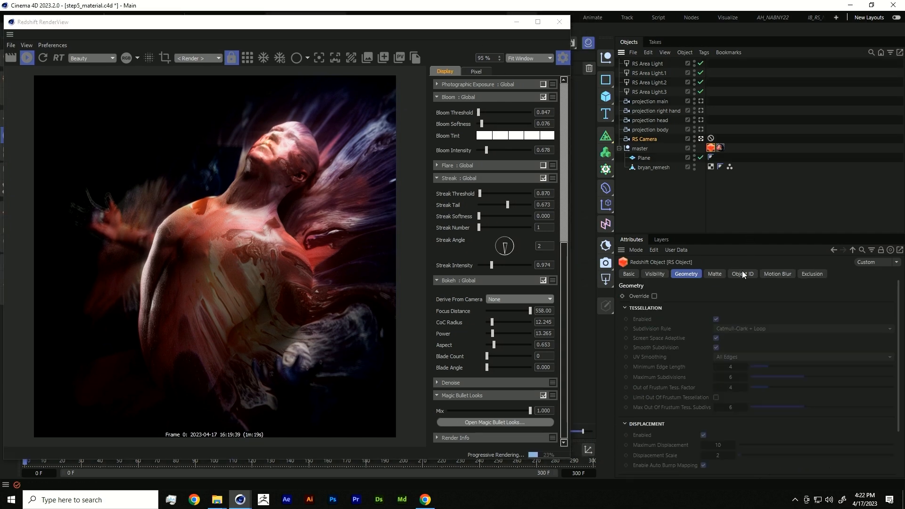
left_click(654, 296)
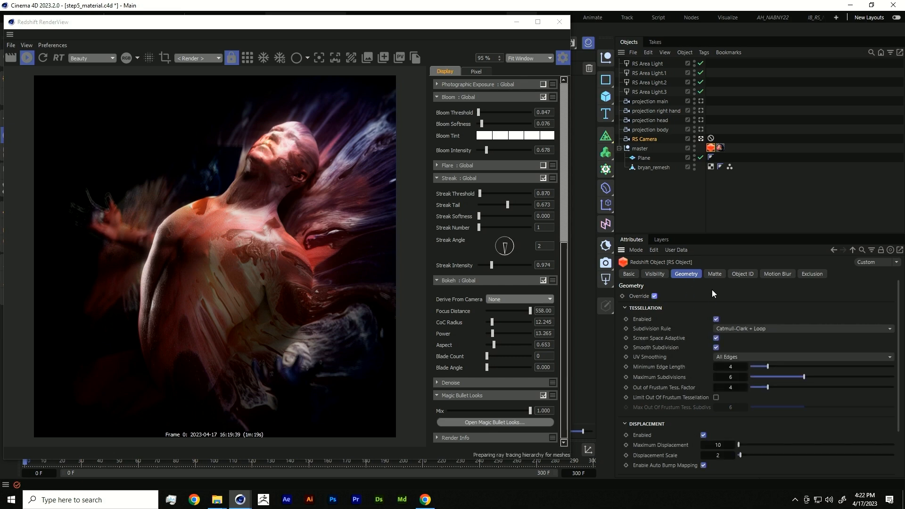
left_click_drag(426, 27, 455, 30)
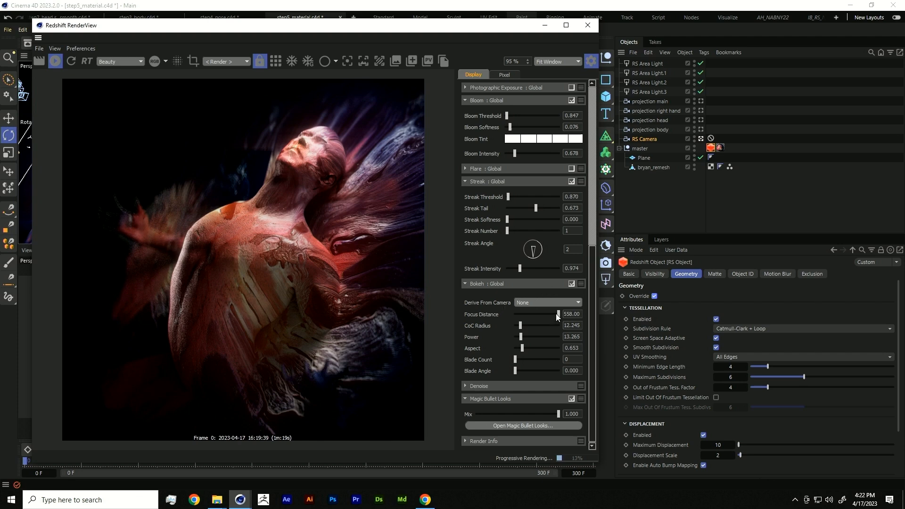
Set the Bokeh CoC Radius to about 11.2 and disable both the Bokeh effect and the tag's geometry Override.
left_click_drag(520, 324, 519, 323)
left_click(571, 284)
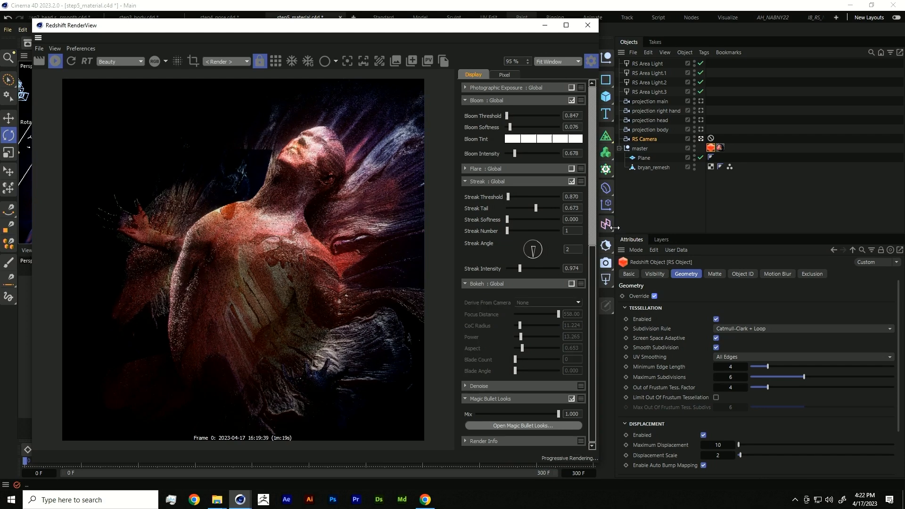
left_click(654, 296)
Frame the figure's outstretched hand in the lower perspective viewport and select the light beside it, RS Area Light.3.
left_click_drag(488, 31, 803, 146)
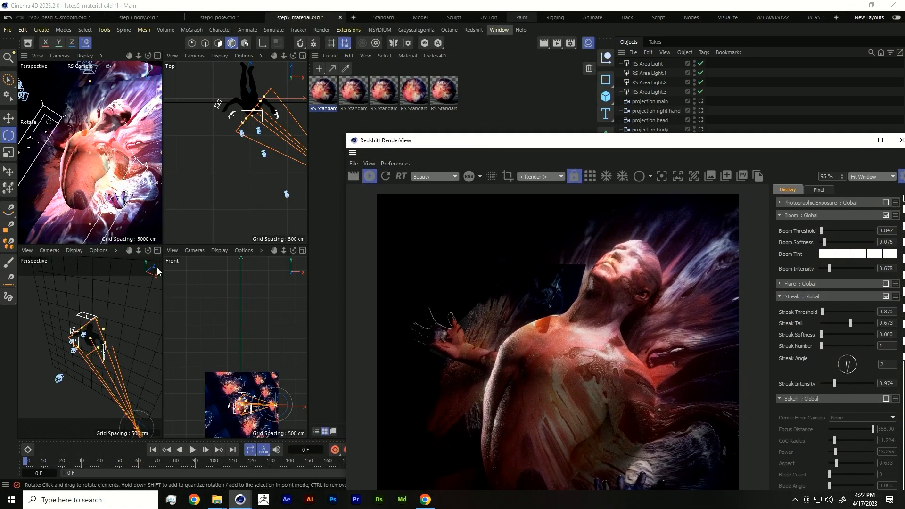
left_click(49, 250)
left_click(66, 300)
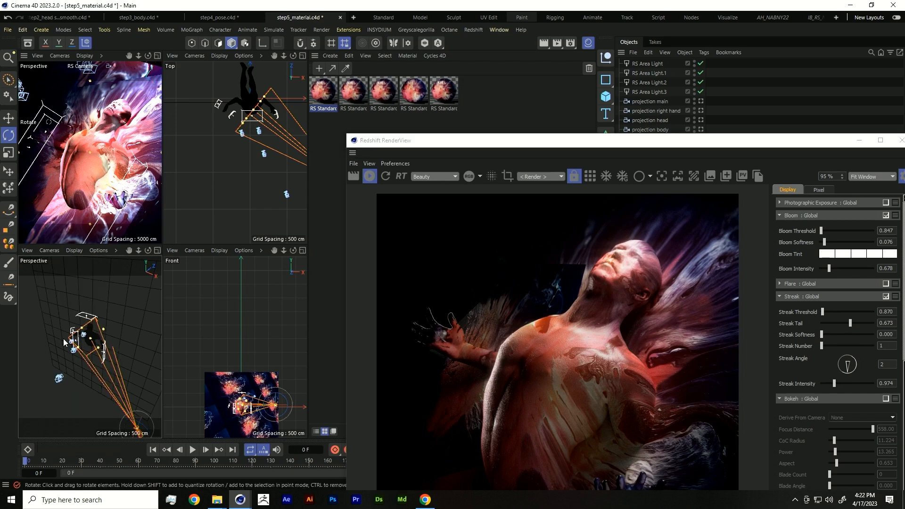
scroll(94, 312, "up", 10)
left_click_drag(87, 306, 92, 309, "alt")
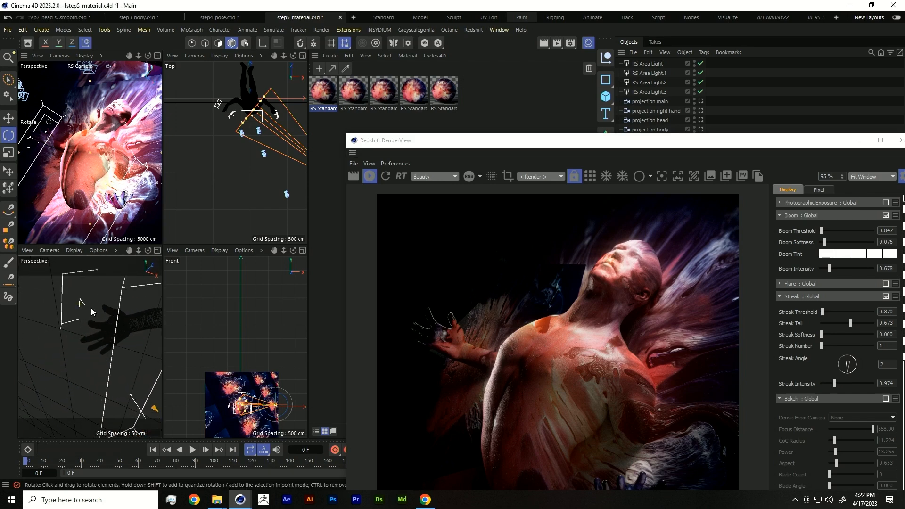
left_click(657, 92)
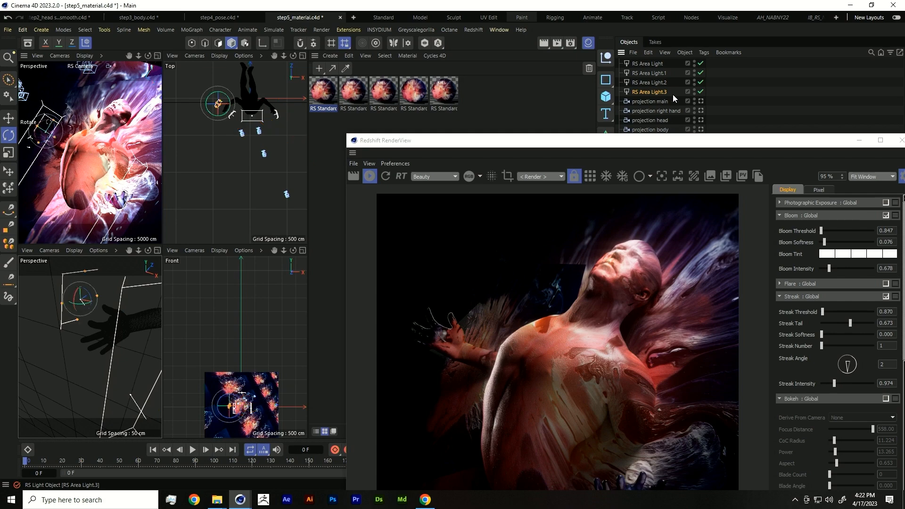
Raise the Intensity of RS Area Light.3 to about 11.8.
left_click_drag(665, 146, 368, 104)
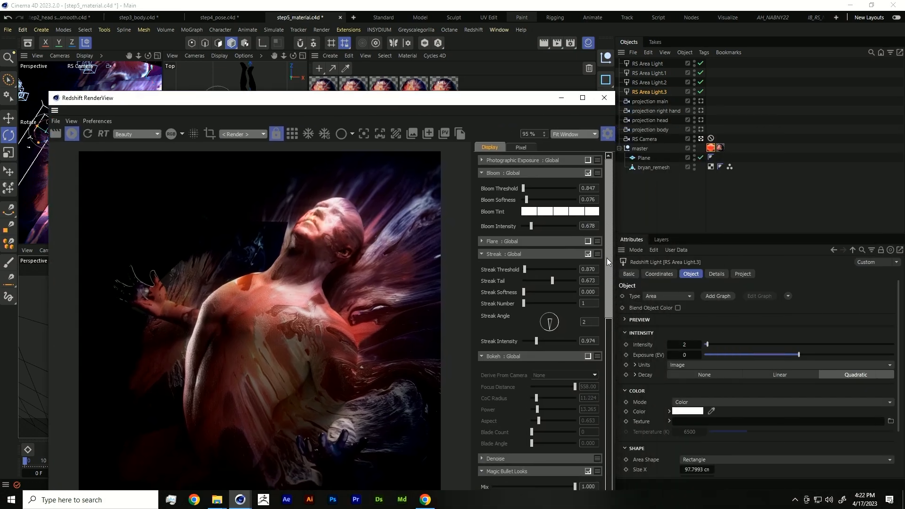
left_click(685, 344)
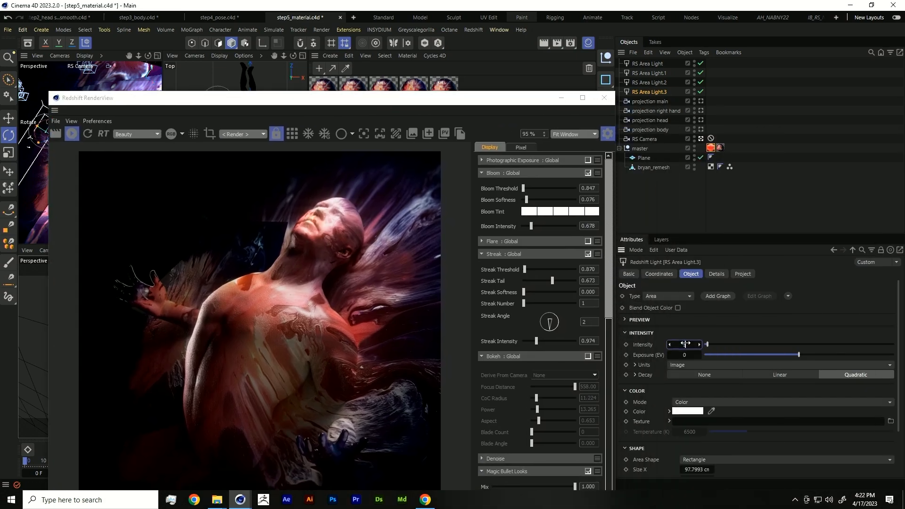
left_click_drag(685, 345, 686, 344)
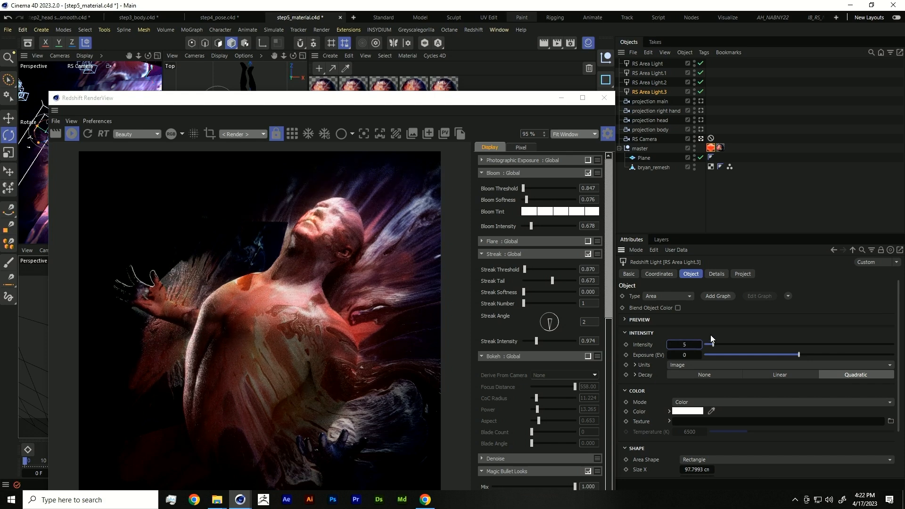
left_click_drag(720, 344, 725, 344)
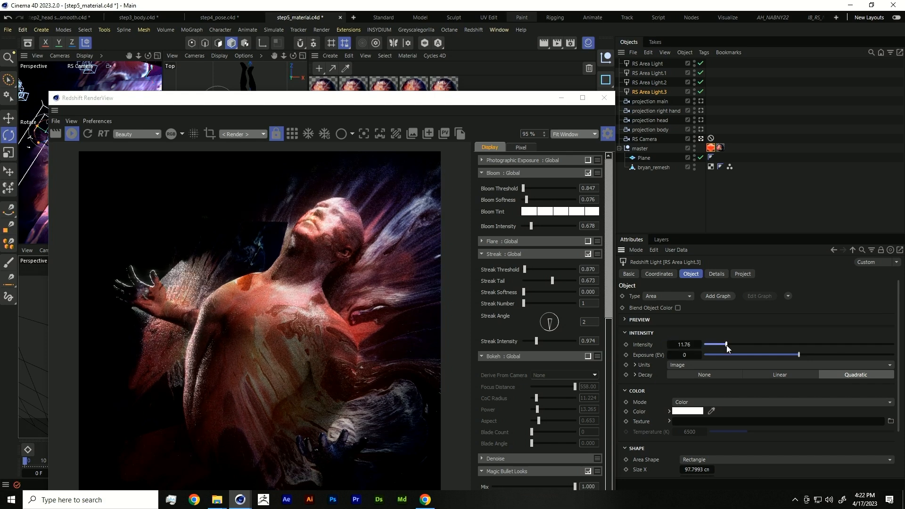
Move and rotate RS Area Light.3 beside the figure's outstretched hand so that it faces the hand.
left_click_drag(506, 99, 695, 102)
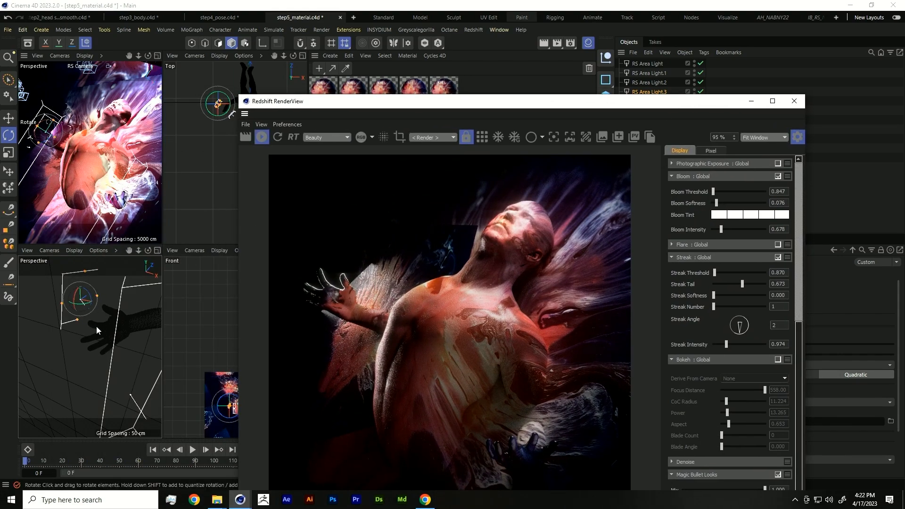
left_click_drag(100, 300, 86, 331, "alt")
key("e")
left_click_drag(91, 295, 66, 297)
key("r")
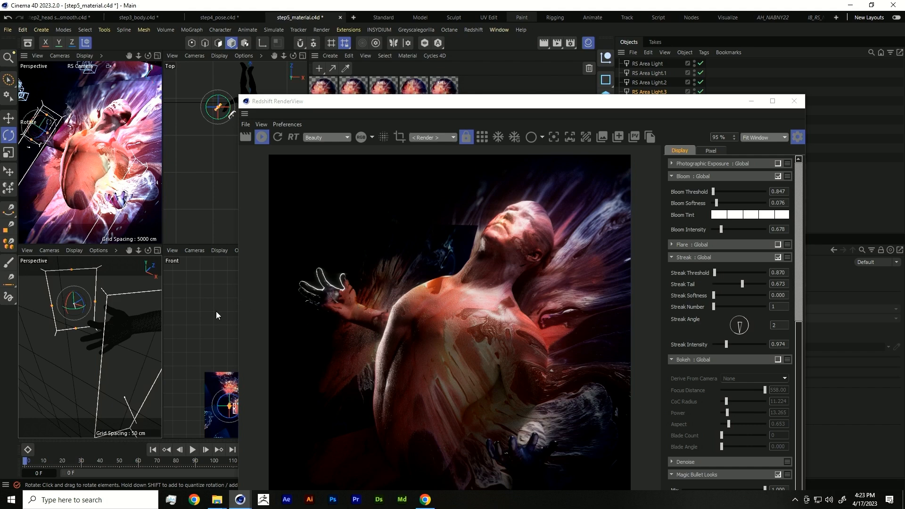
Set RS Area Light.3's Intensity to about 8.04 and its Spread to about 0.93.
left_click_drag(605, 101, 432, 87)
left_click_drag(519, 100, 443, 82)
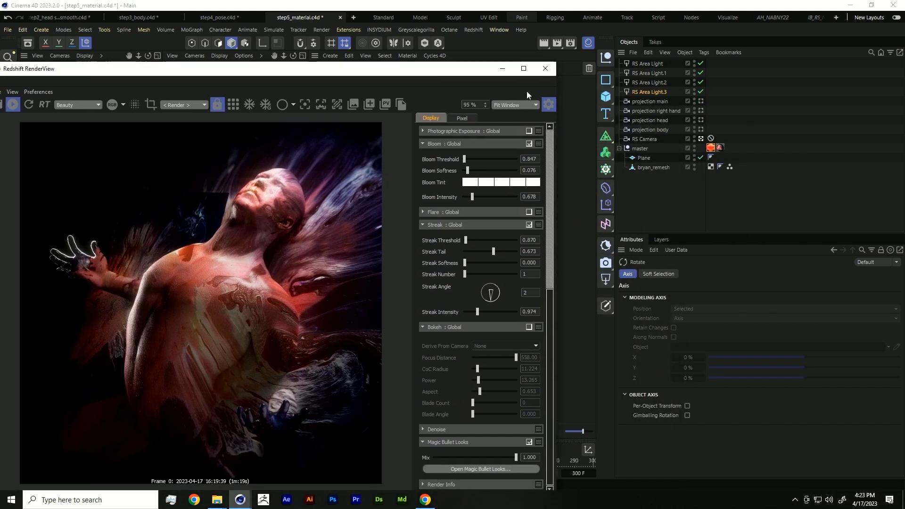
left_click(647, 92)
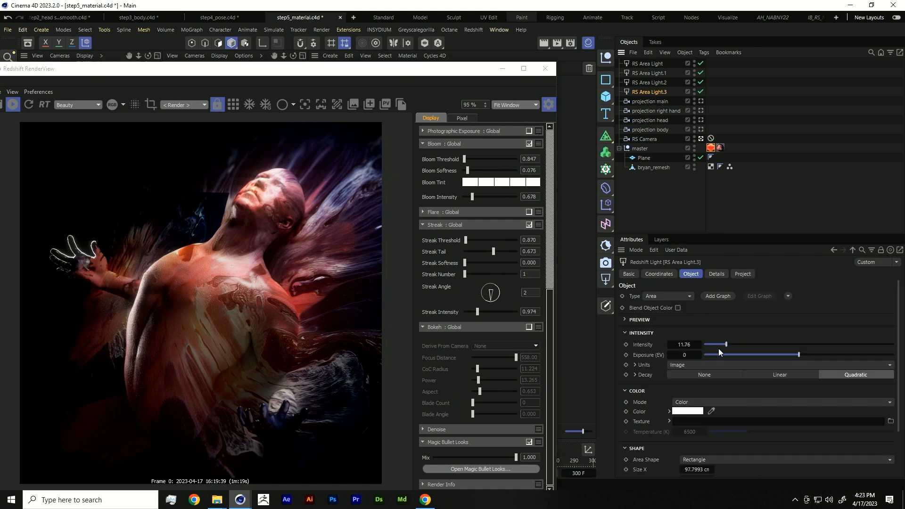
left_click_drag(724, 344, 718, 344)
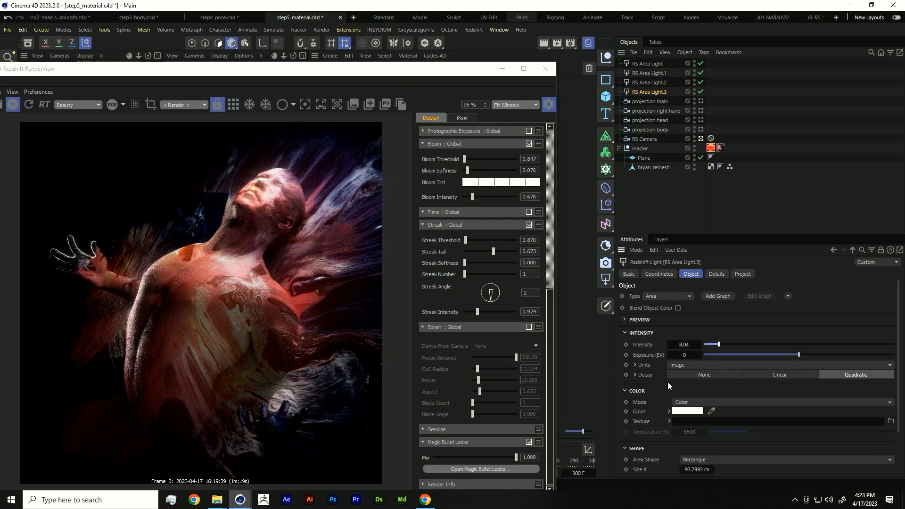
scroll(646, 383, "down", 3)
mouse_move(872, 437)
left_mouse_down()
mouse_move(891, 432)
mouse_move(881, 431)
left_mouse_up()
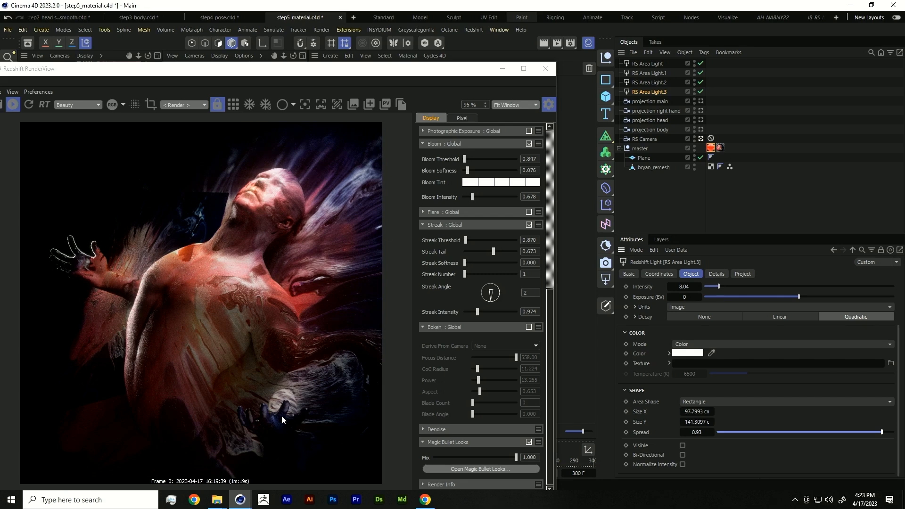
Close the render window, duplicate RS Area Light.3, and place the copy in front of the figure's other hand.
left_click(545, 69)
left_click_drag(643, 92, 643, 99, "ctrl")
left_click(49, 250)
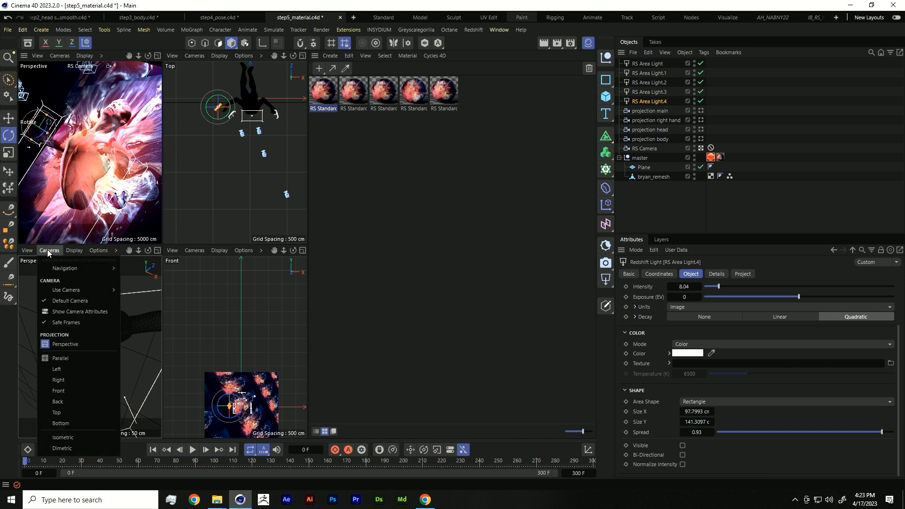
mouse_move(75, 289)
left_click(152, 351)
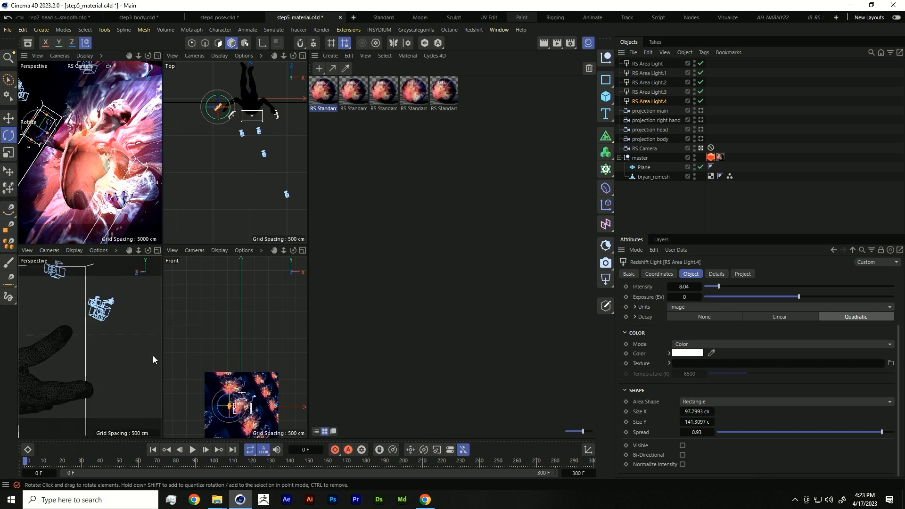
left_click_drag(100, 361, 83, 330, "alt")
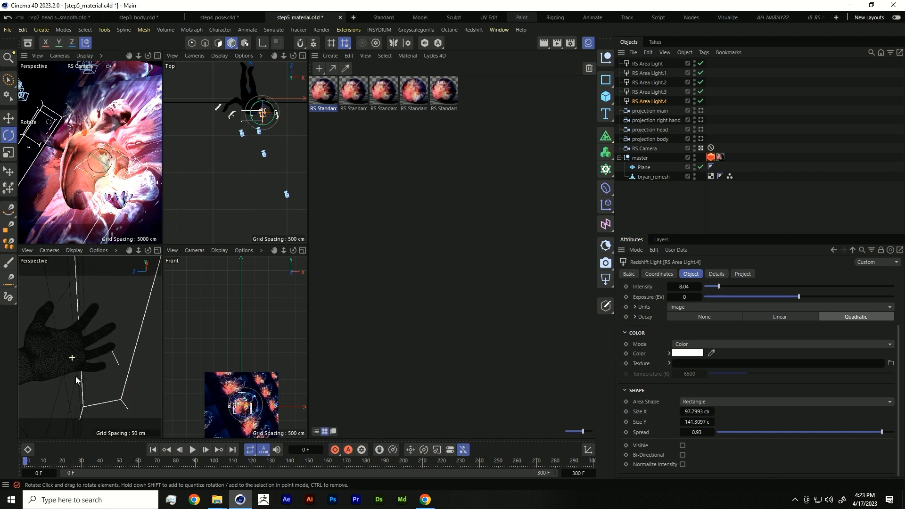
Reopen the Redshift RenderView and start the interactive render, keeping the object list and attributes uncovered.
left_click(470, 30)
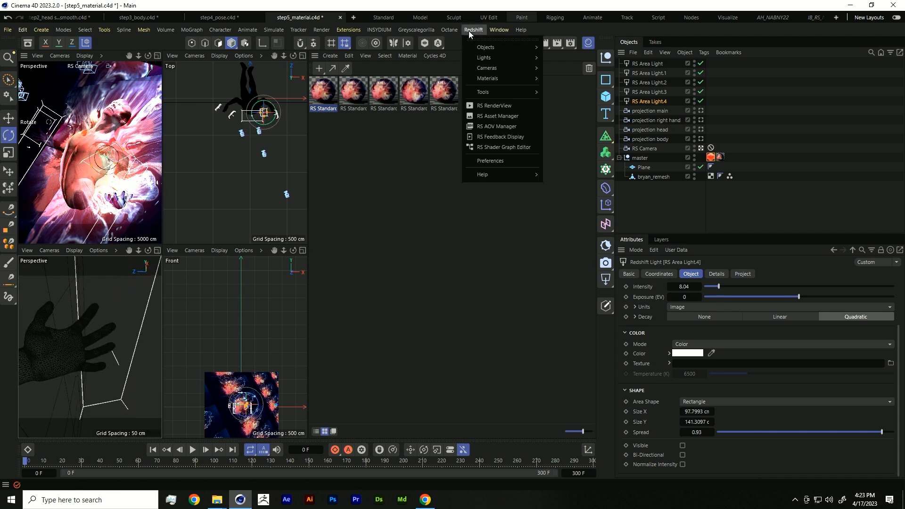
left_click(508, 116)
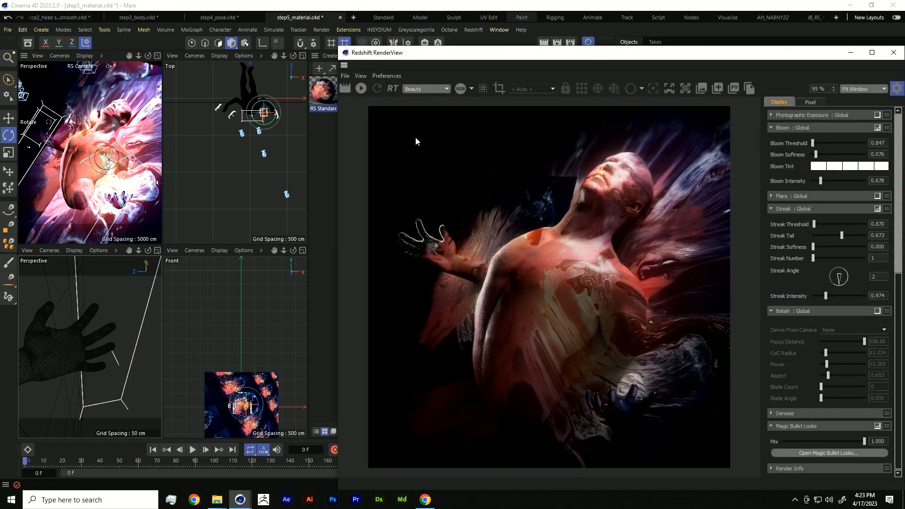
left_click(360, 89)
left_click_drag(458, 56, 233, 30)
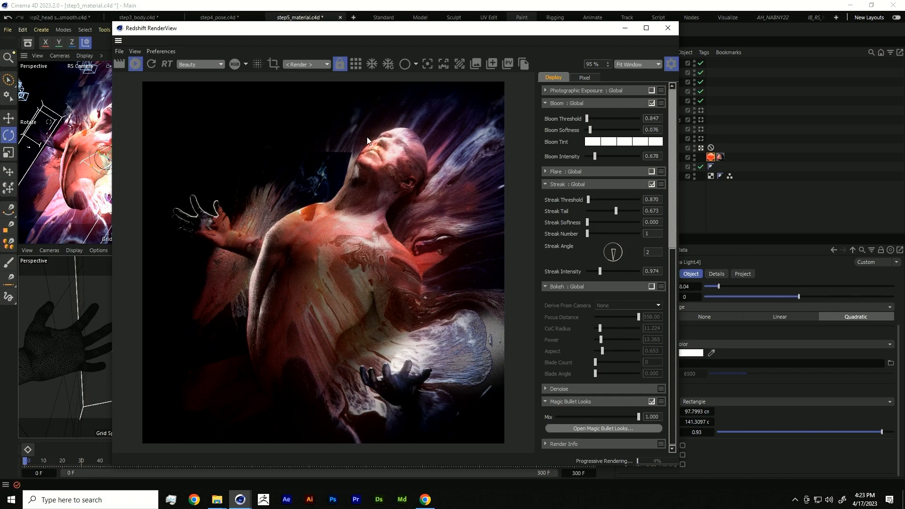
left_click_drag(434, 30, 373, 28)
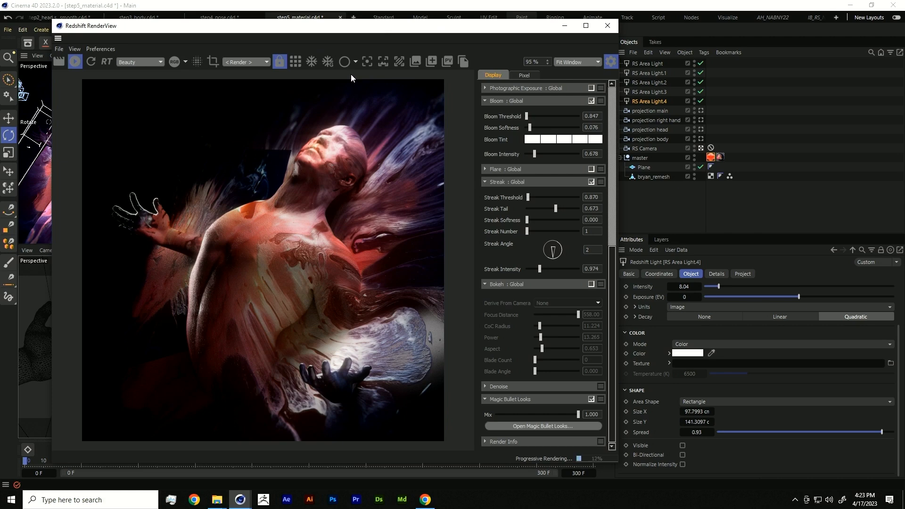
left_click_drag(368, 33, 349, 27)
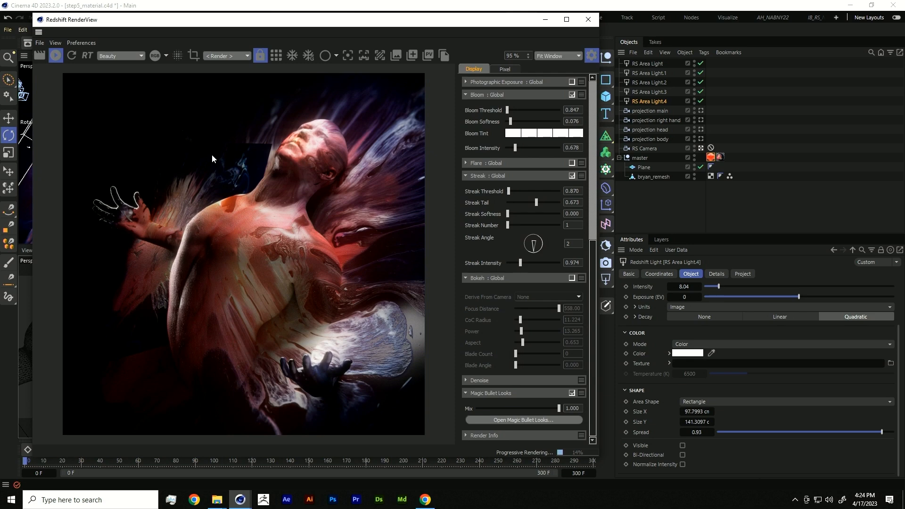
left_click_drag(443, 27, 426, 26)
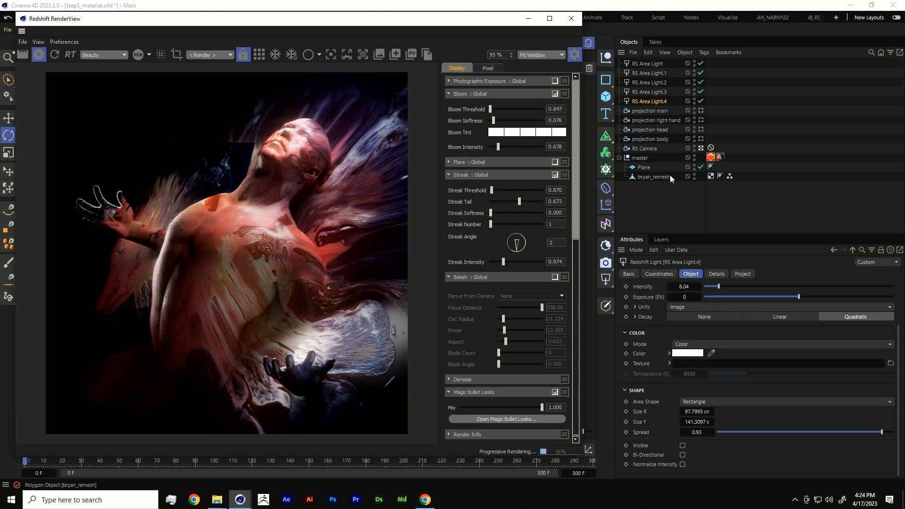
Enable the geometry Override on the master object's Redshift Object tag, let the render refine with displacement, and stop it.
left_click(711, 157)
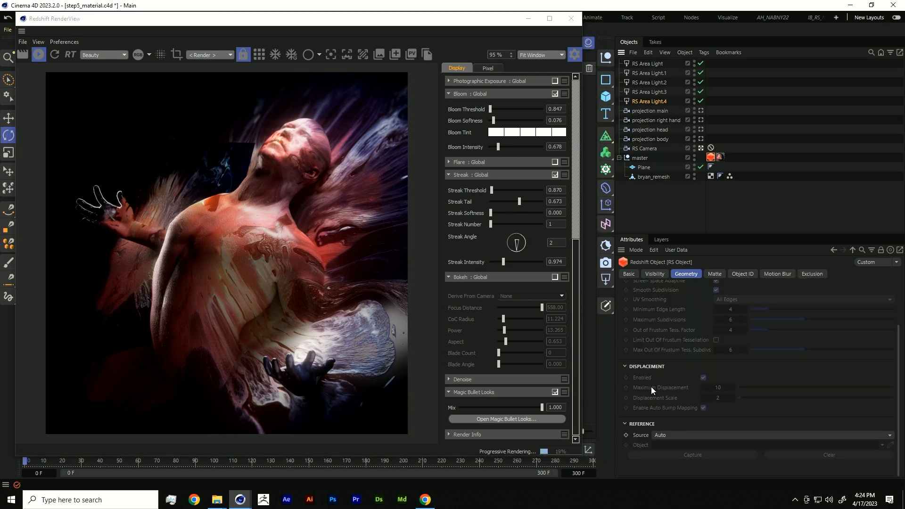
scroll(652, 387, "up", 3)
left_click(655, 296)
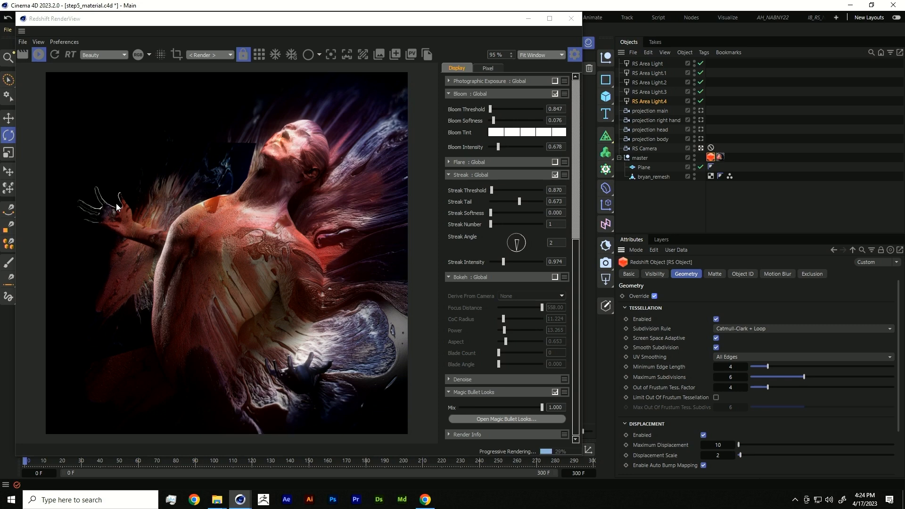
left_click_drag(306, 24, 294, 25)
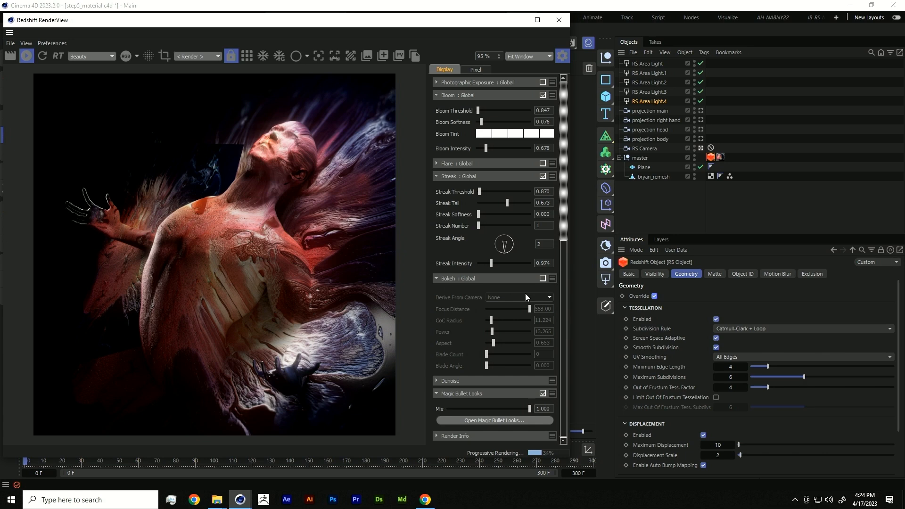
left_click(26, 56)
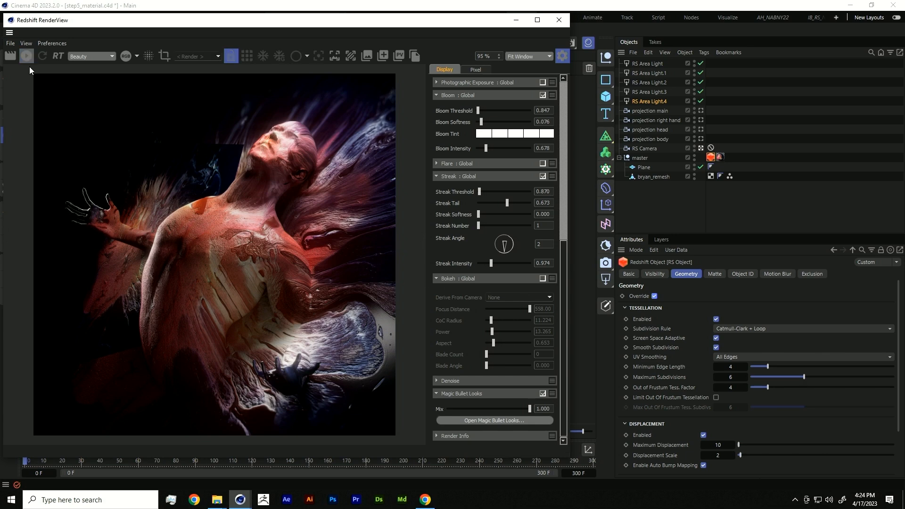
Switch to File Explorer, open the 2023 NAB_v4 PDF, and present its "What We Discussed" slide full screen.
key("alt+Tab")
key("Tab")
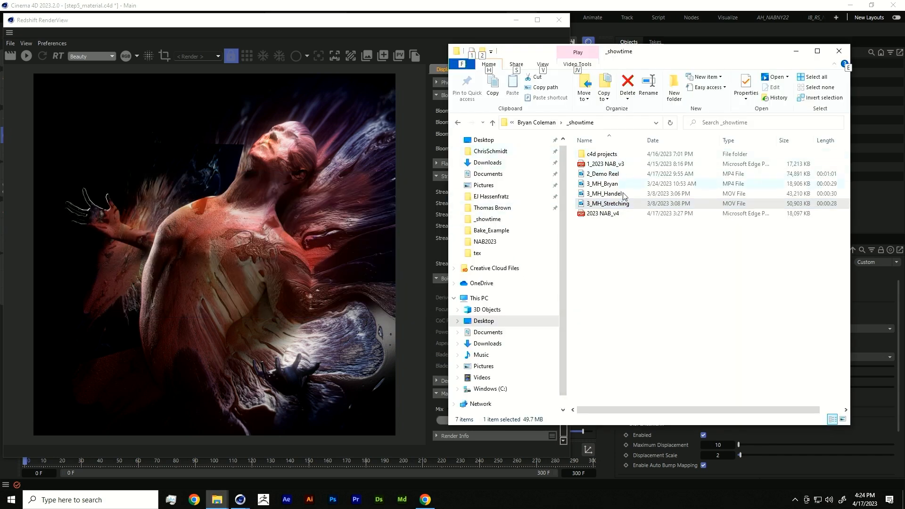
double_click(613, 214)
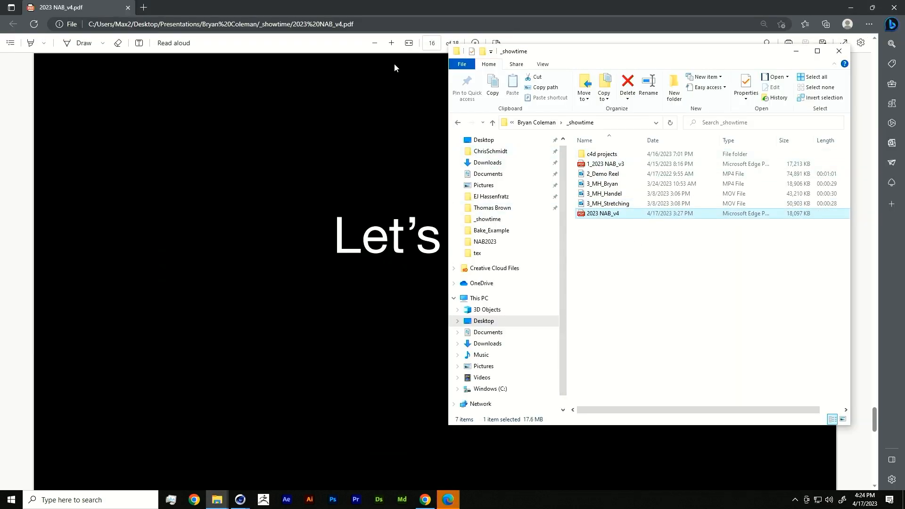
left_click(383, 135)
left_click(842, 44)
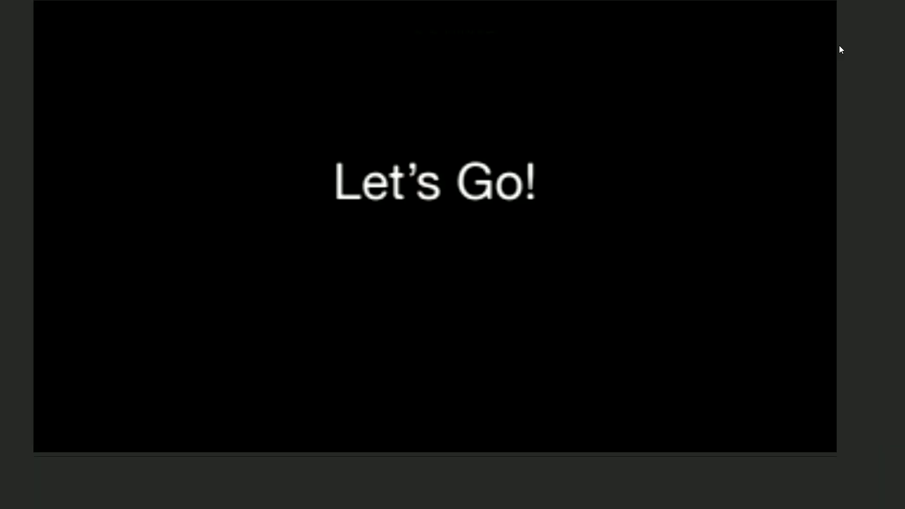
key("Right")
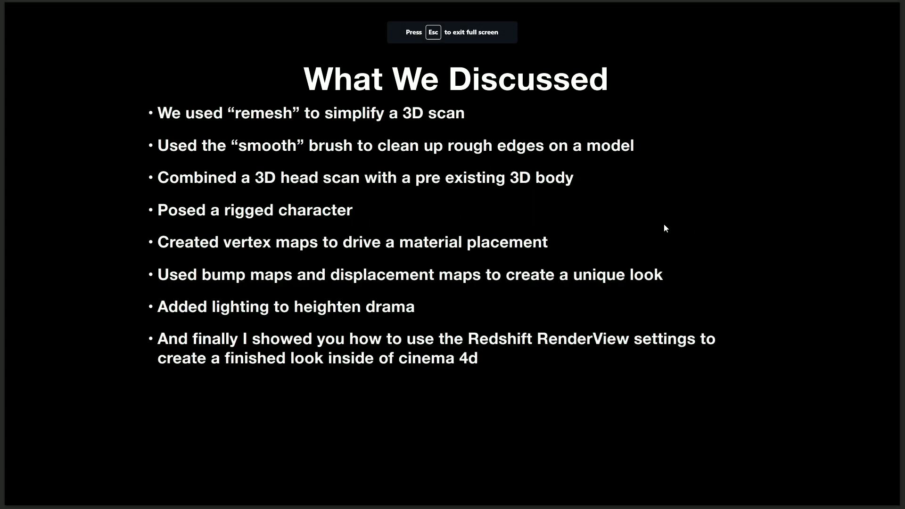